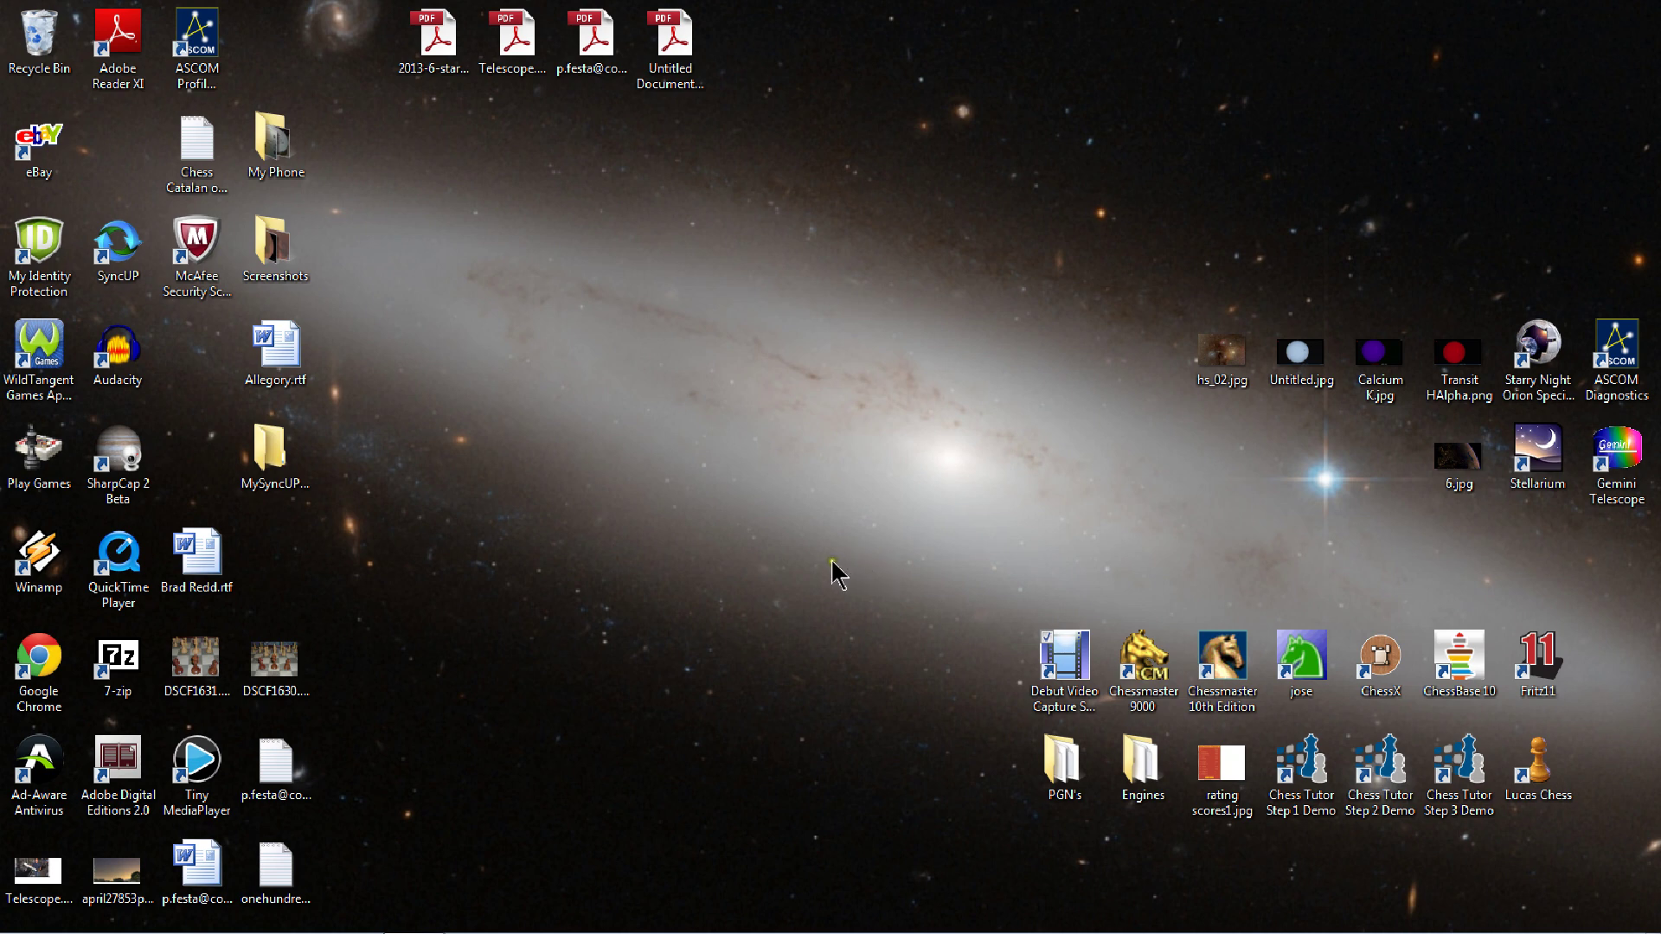
- View the PGN's folder on the desktop, select the o-deville.pgn file, and close the folder
double_click(1085, 775)
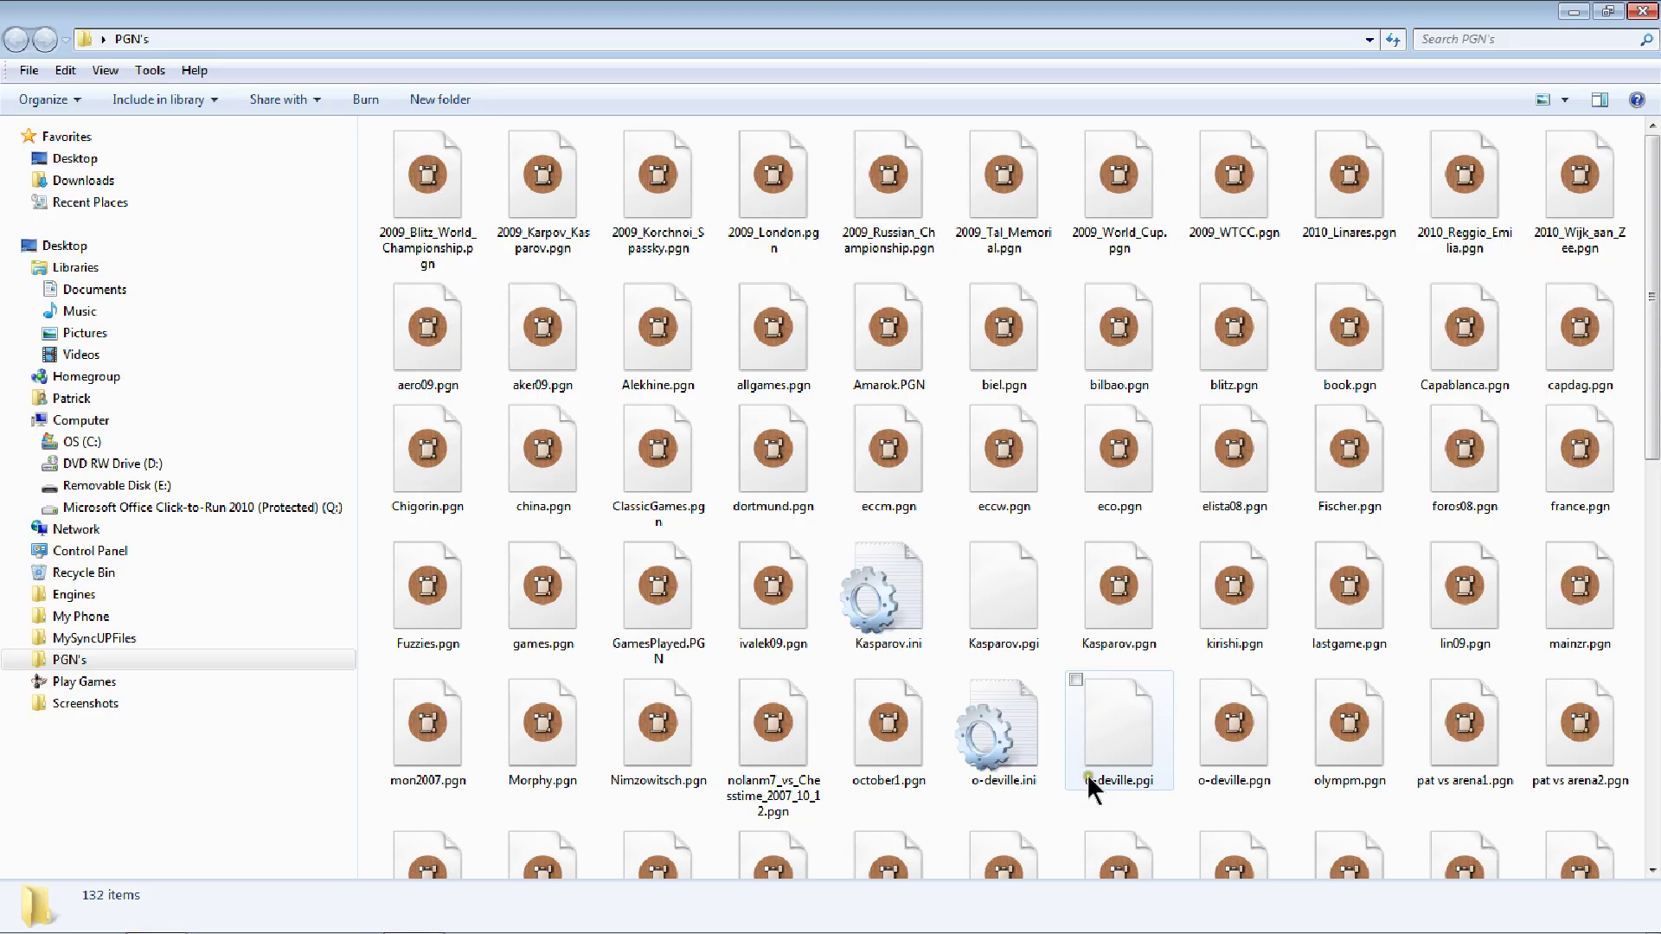
left_click(1254, 748)
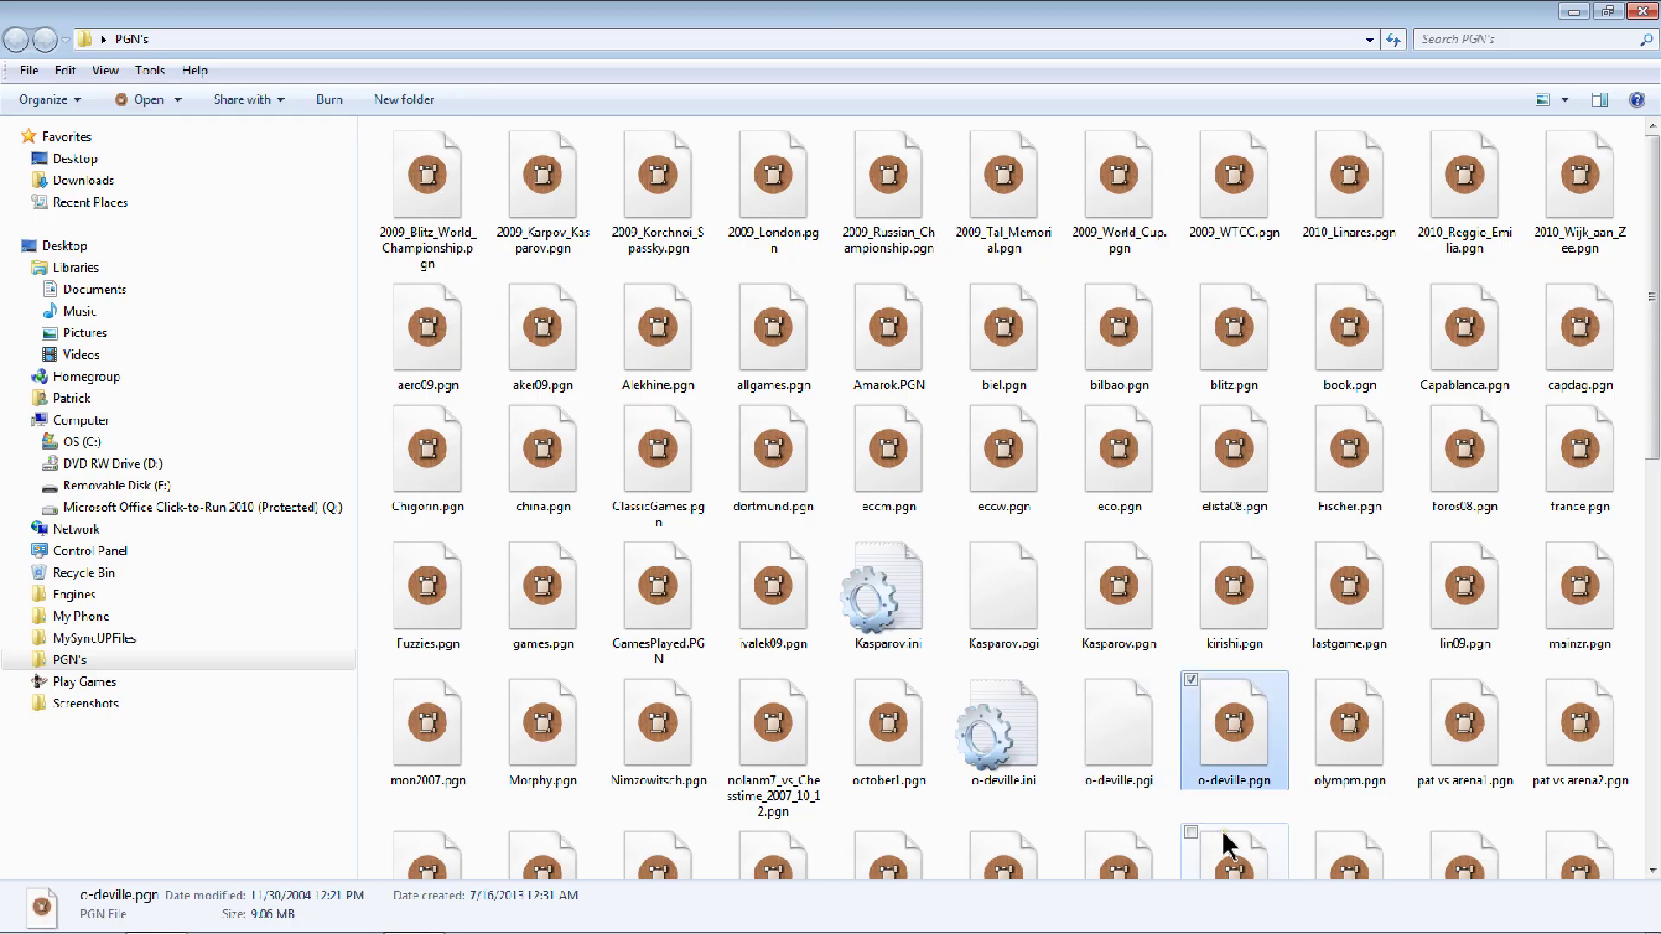
left_click(1643, 12)
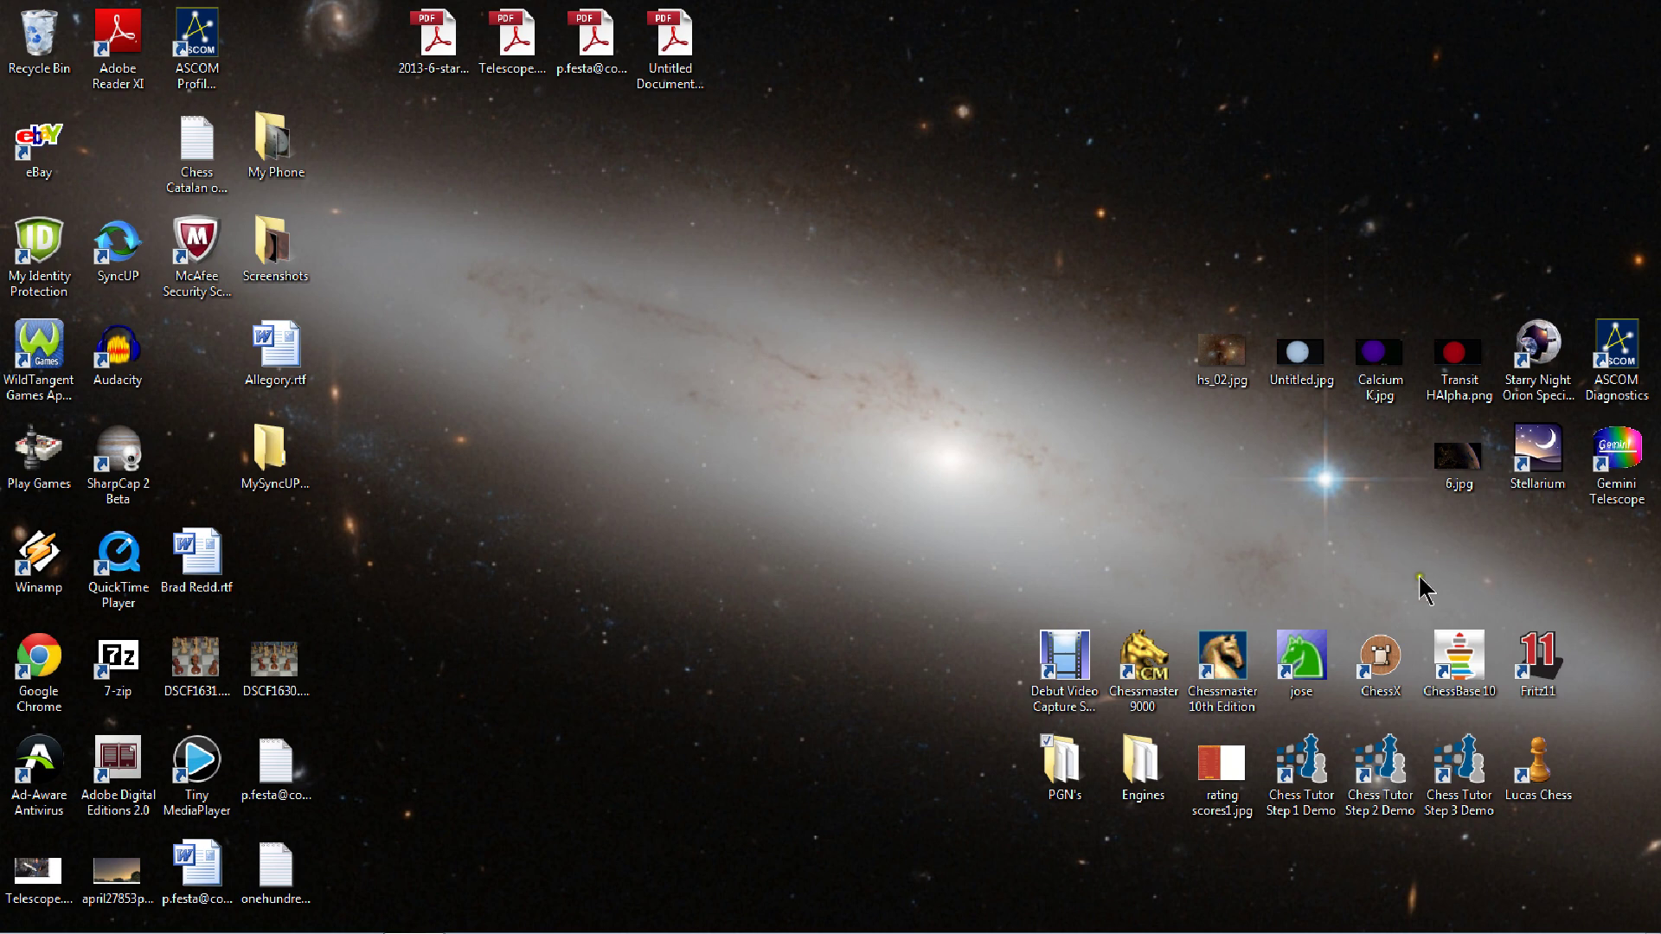
- Start Fritz 11 and log in to Playchess.com as a guest
double_click(1546, 694)
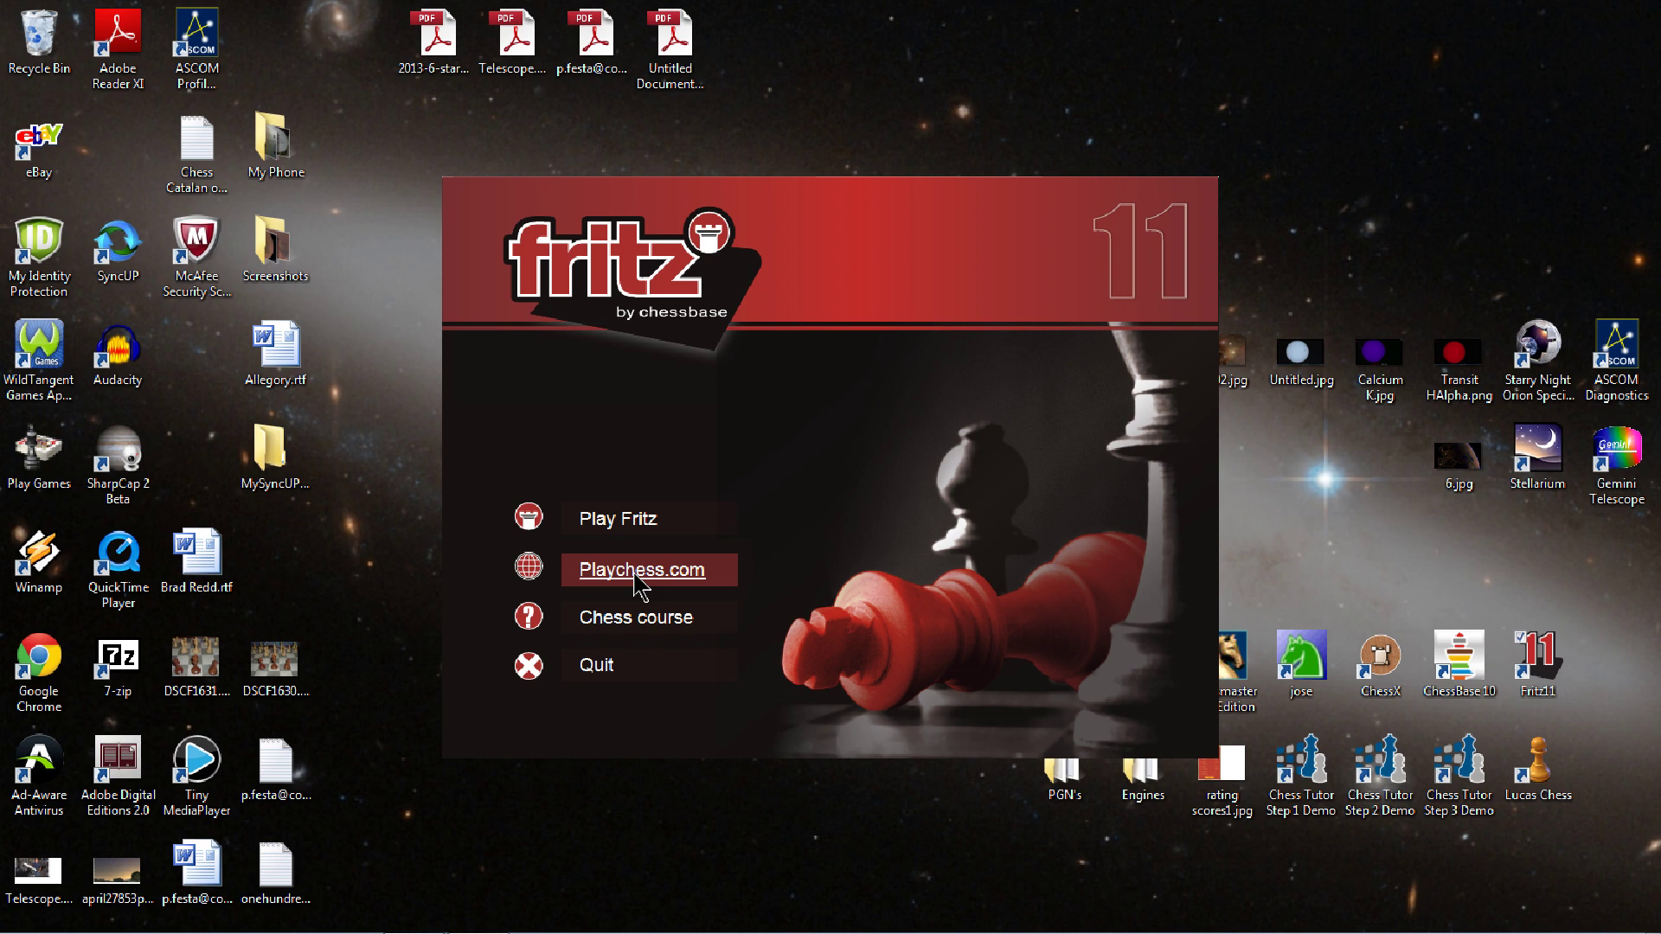
left_click(640, 579)
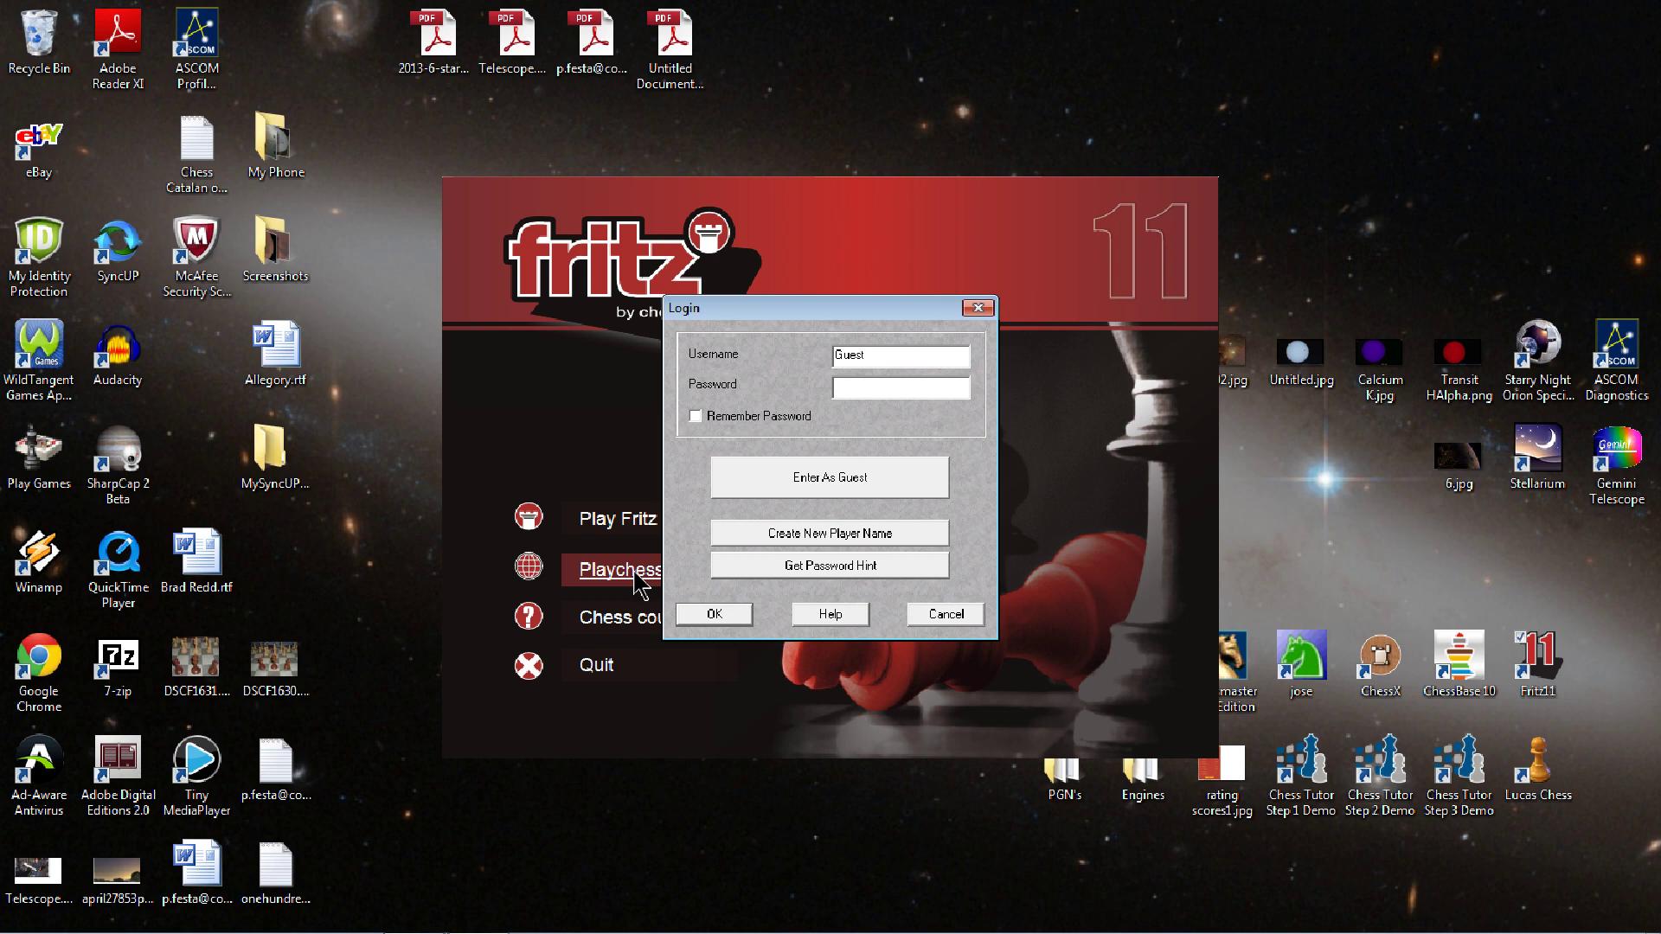
left_click(754, 474)
left_click(755, 483)
left_click(718, 619)
left_click(718, 615)
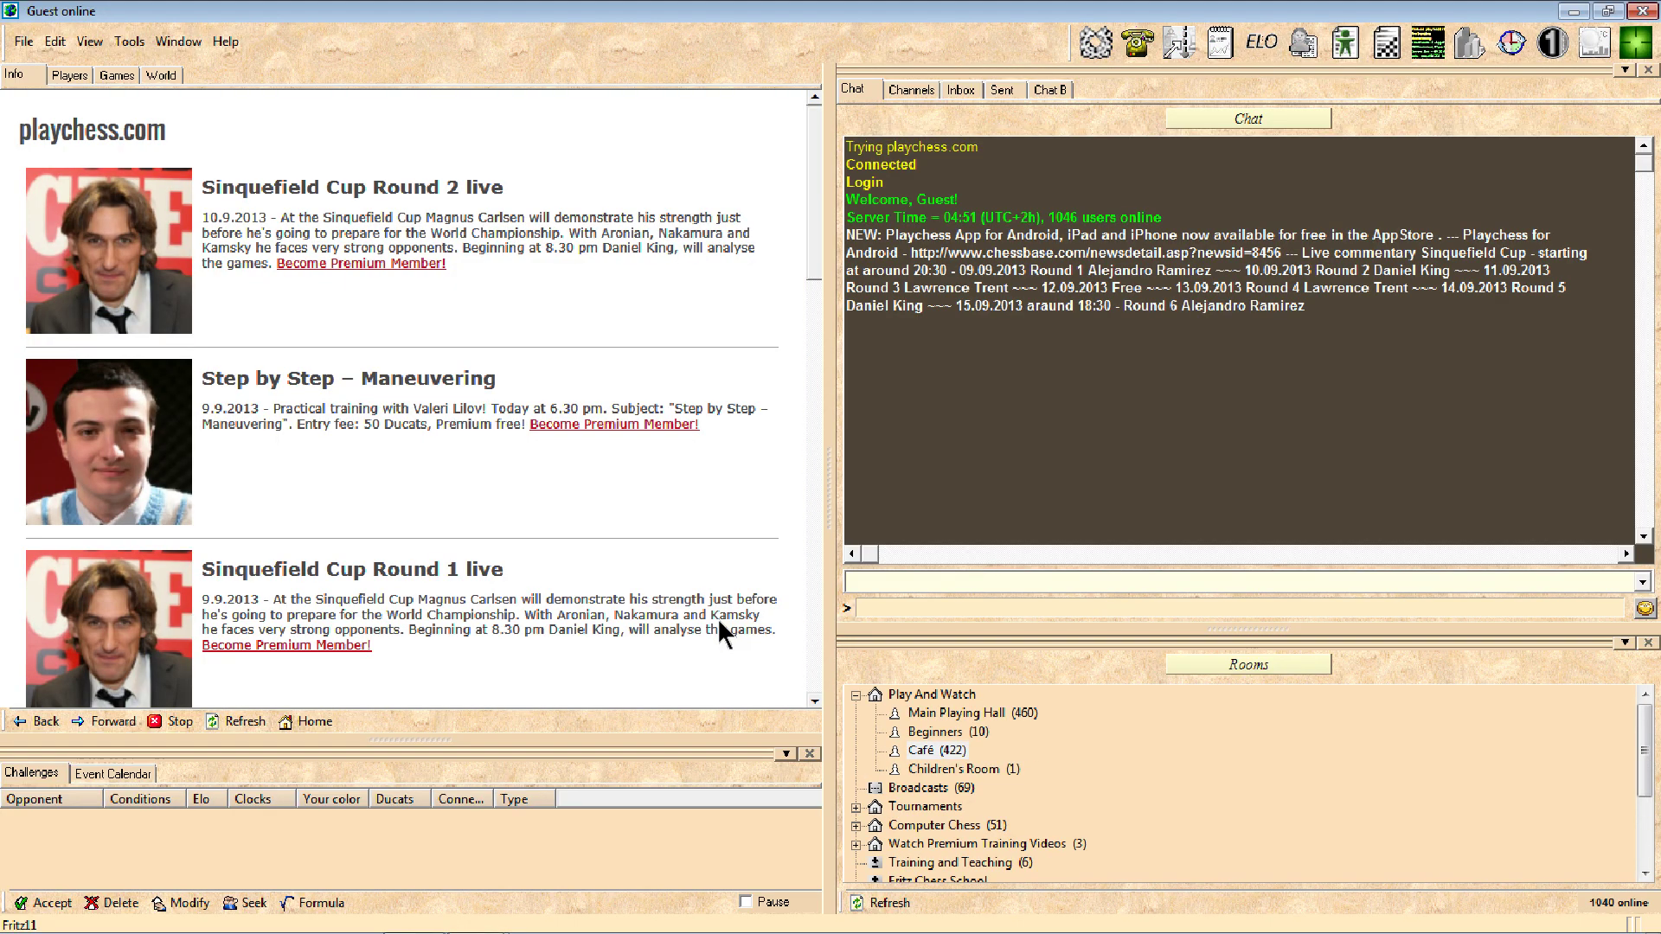
- Visit the Beginners, Café and Children's rooms, try to enter the Main Playing Hall, and view the Play And Watch overview
left_click(926, 732)
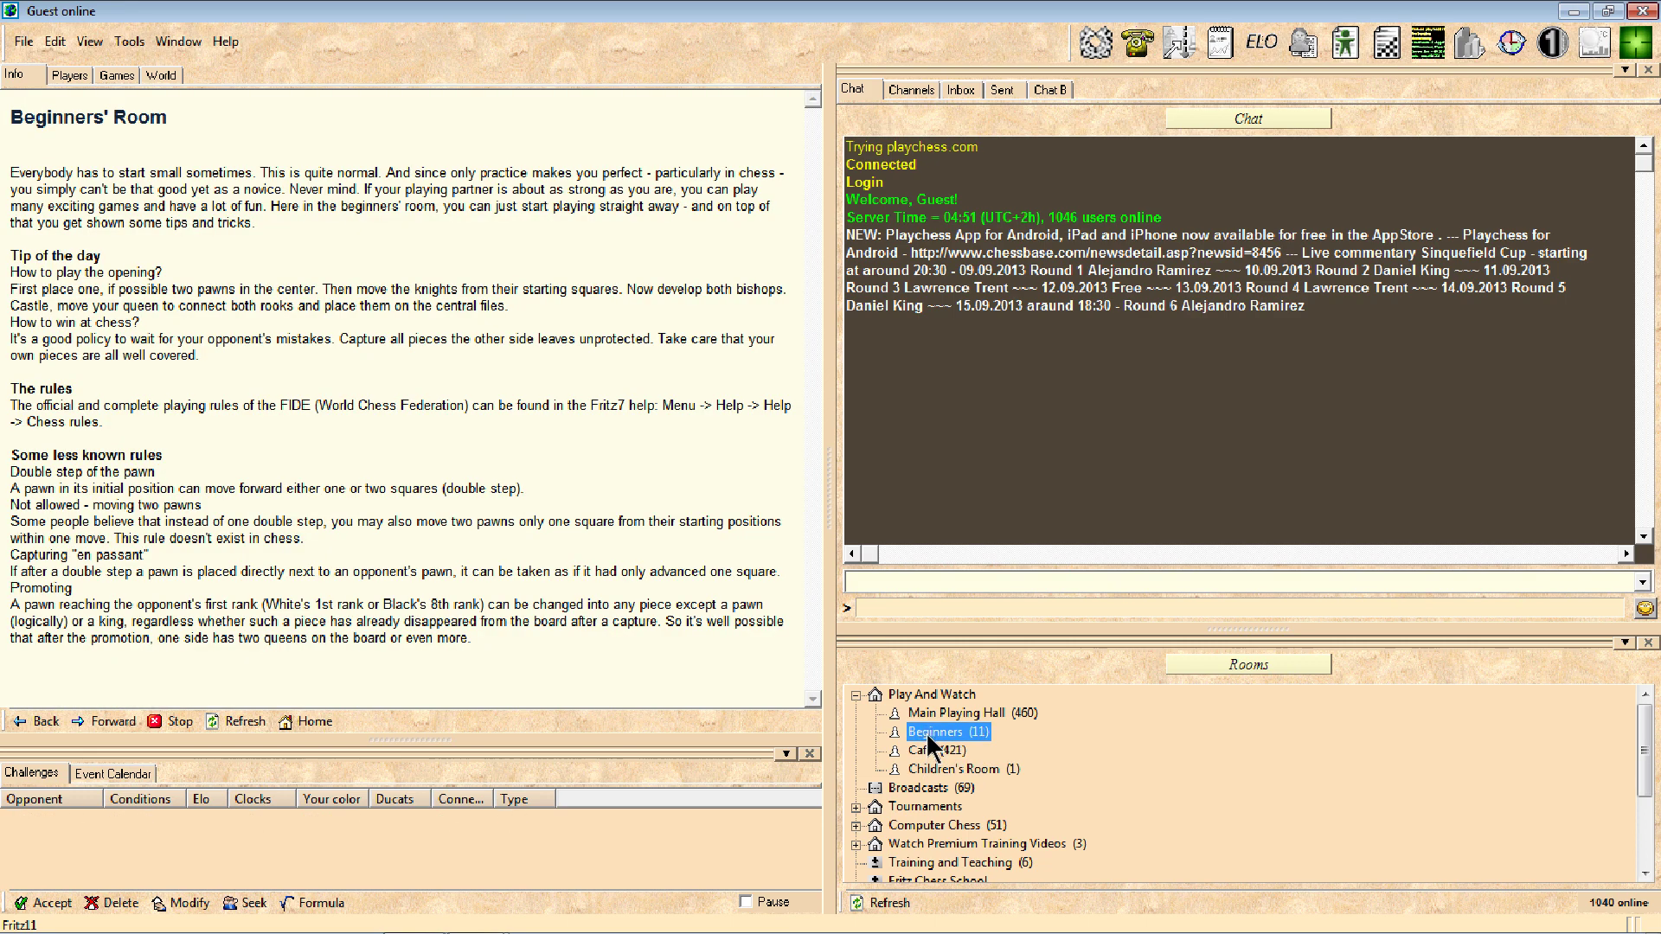
left_click(922, 750)
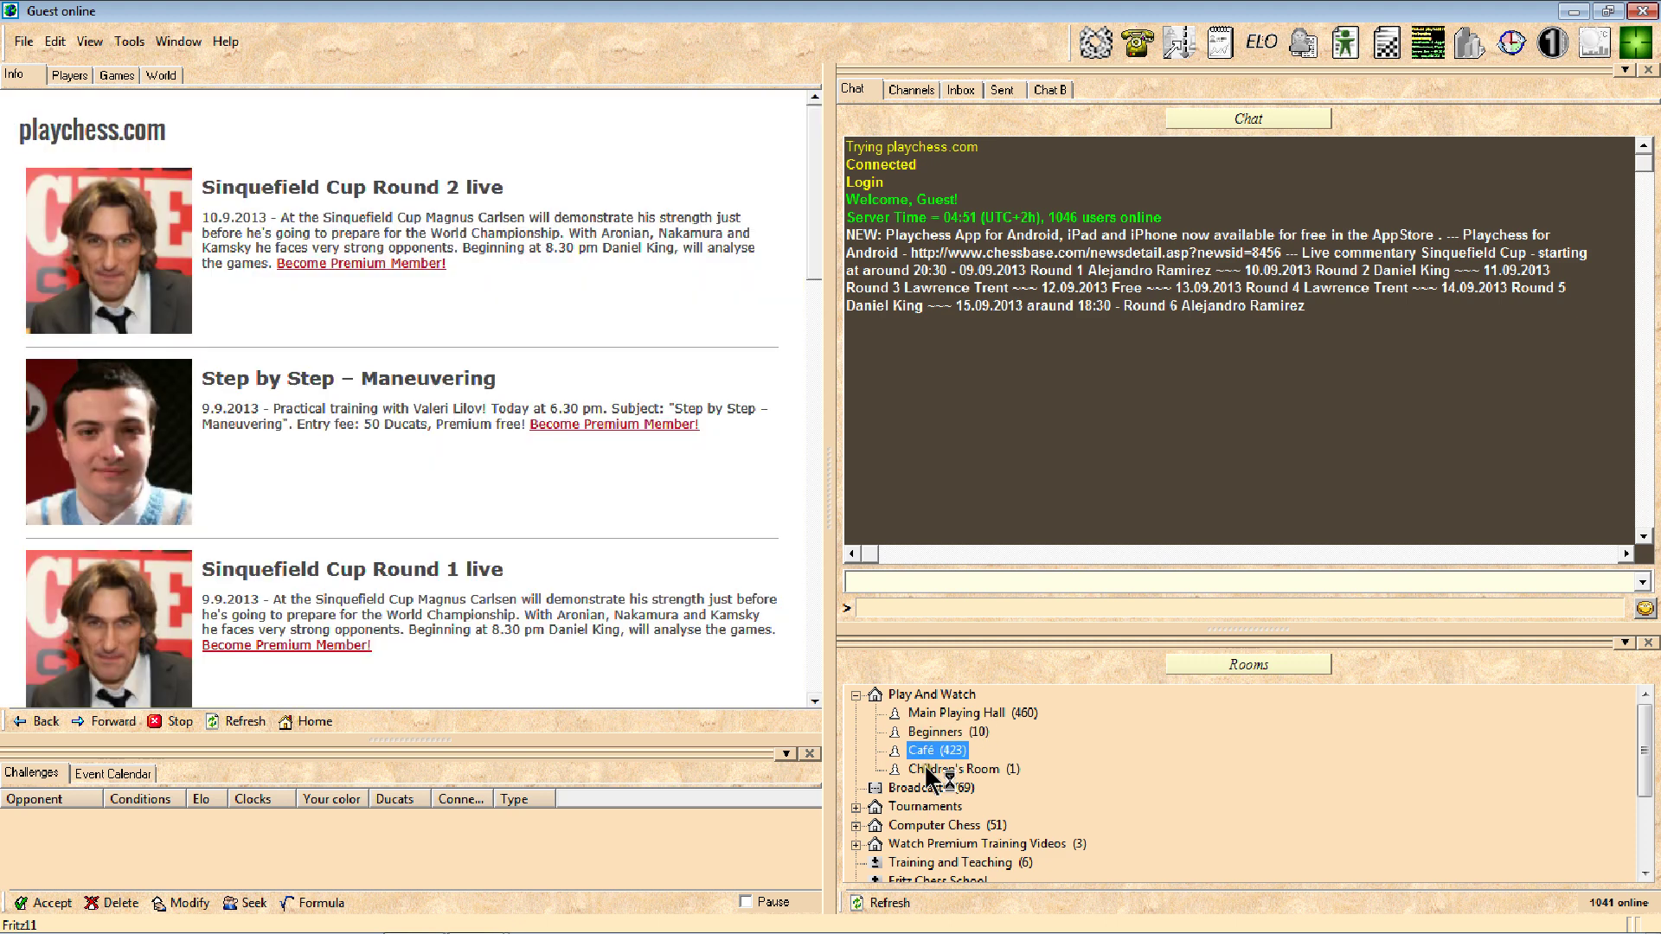
left_click(924, 767)
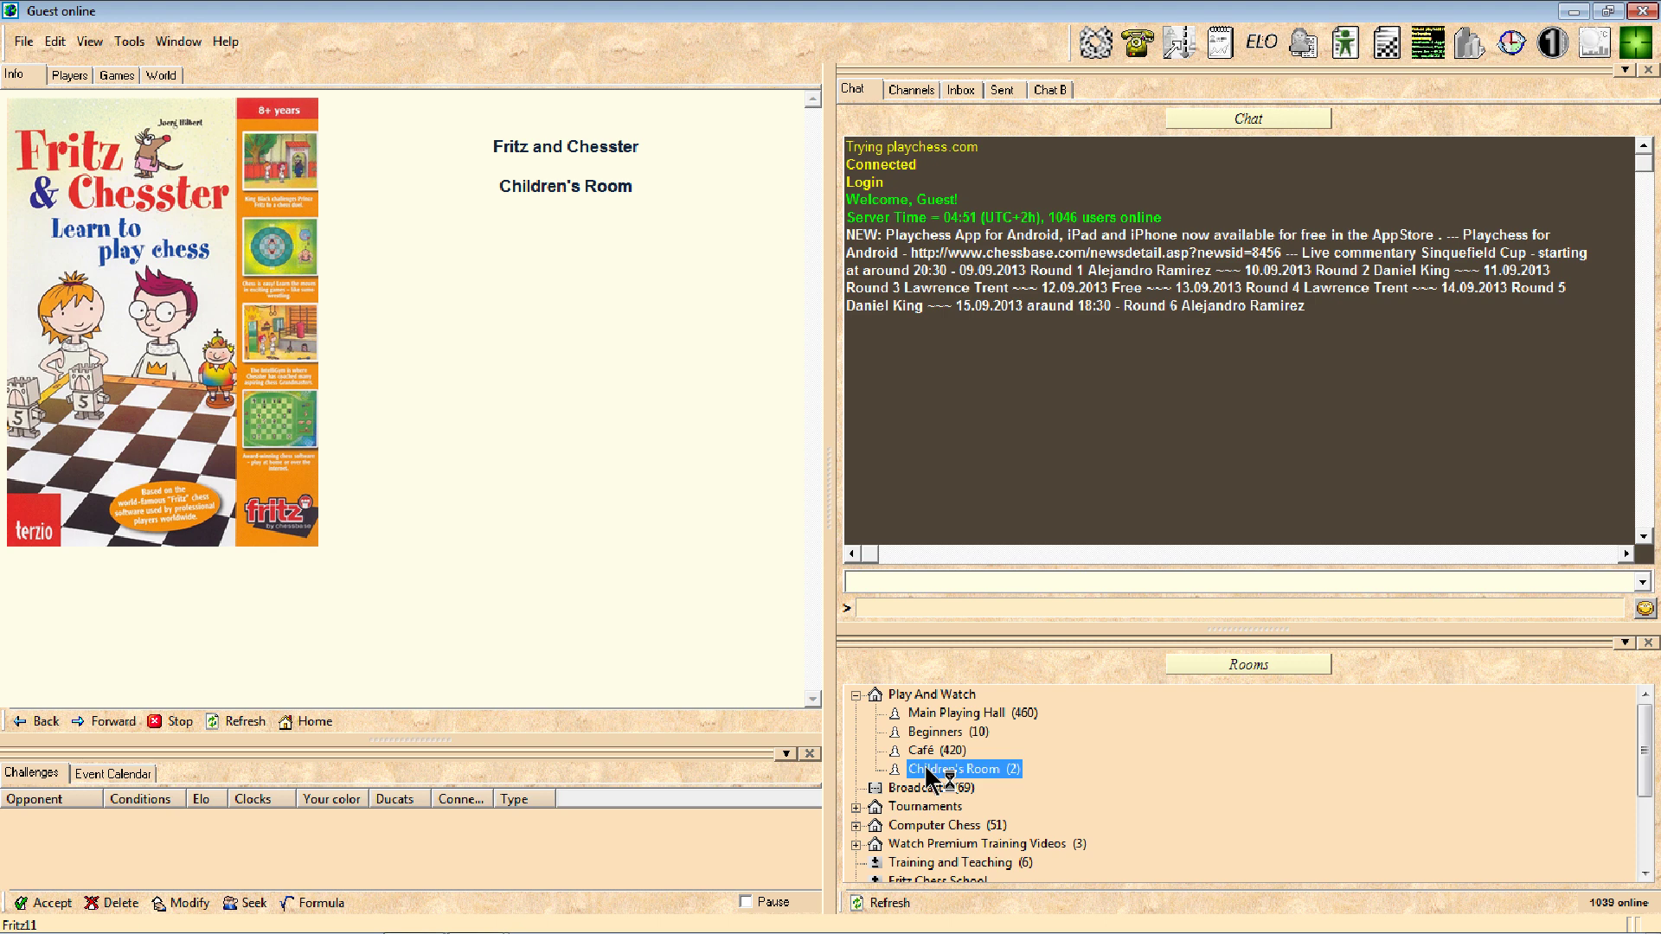
left_click(930, 714)
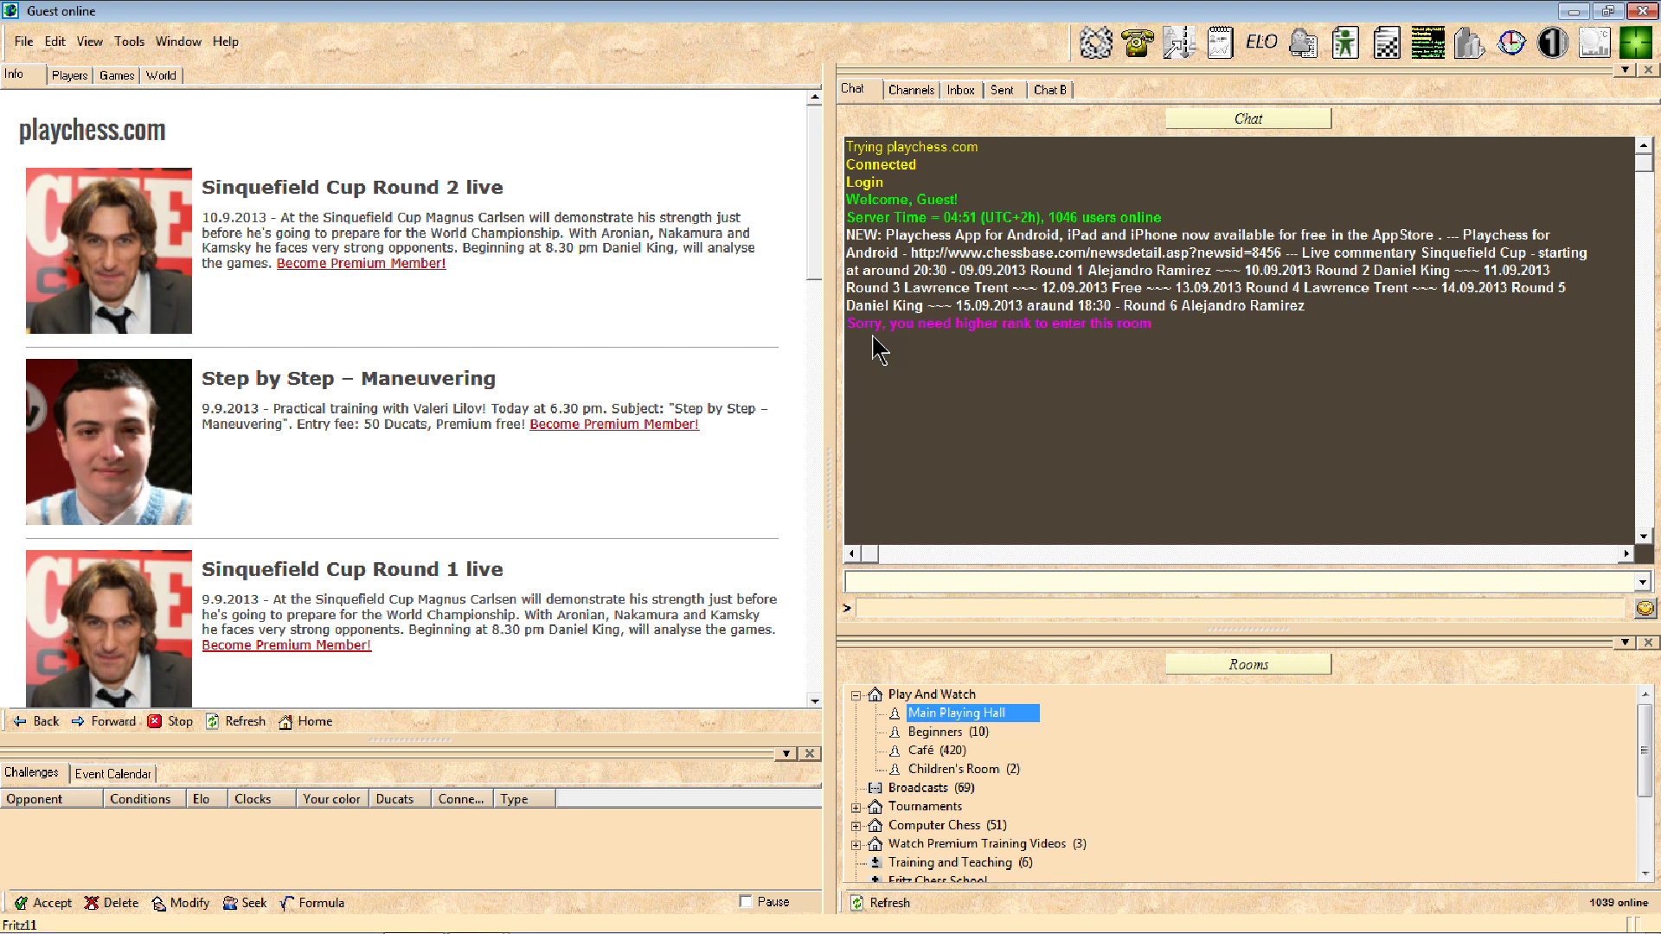
left_click(947, 749)
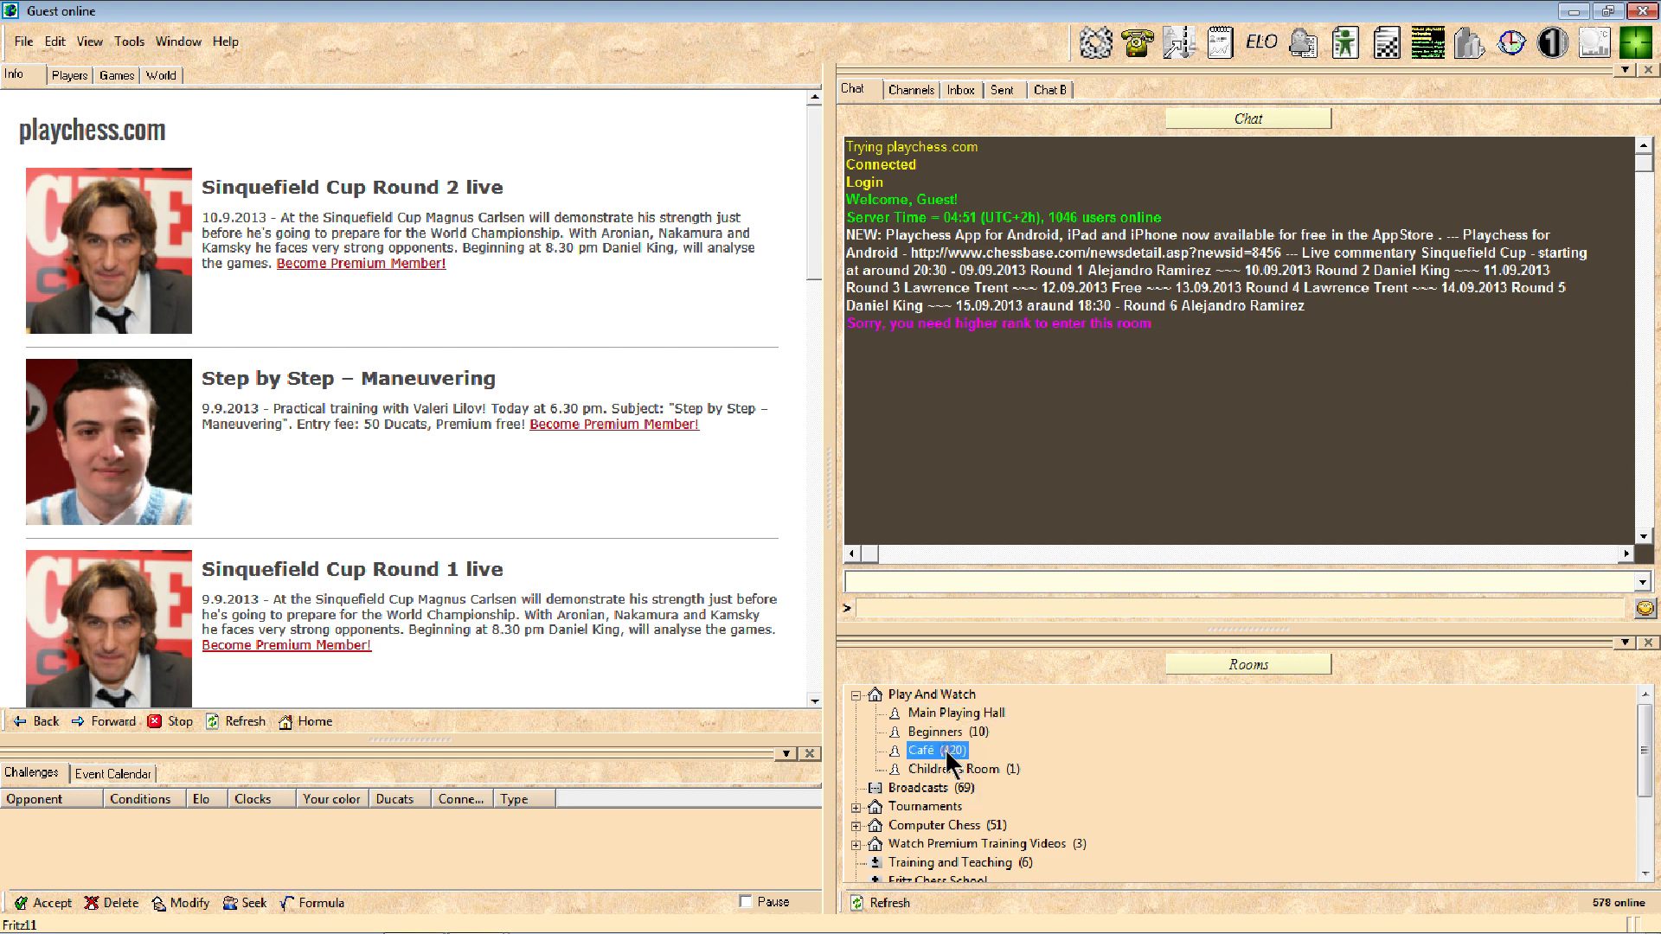
left_click(924, 698)
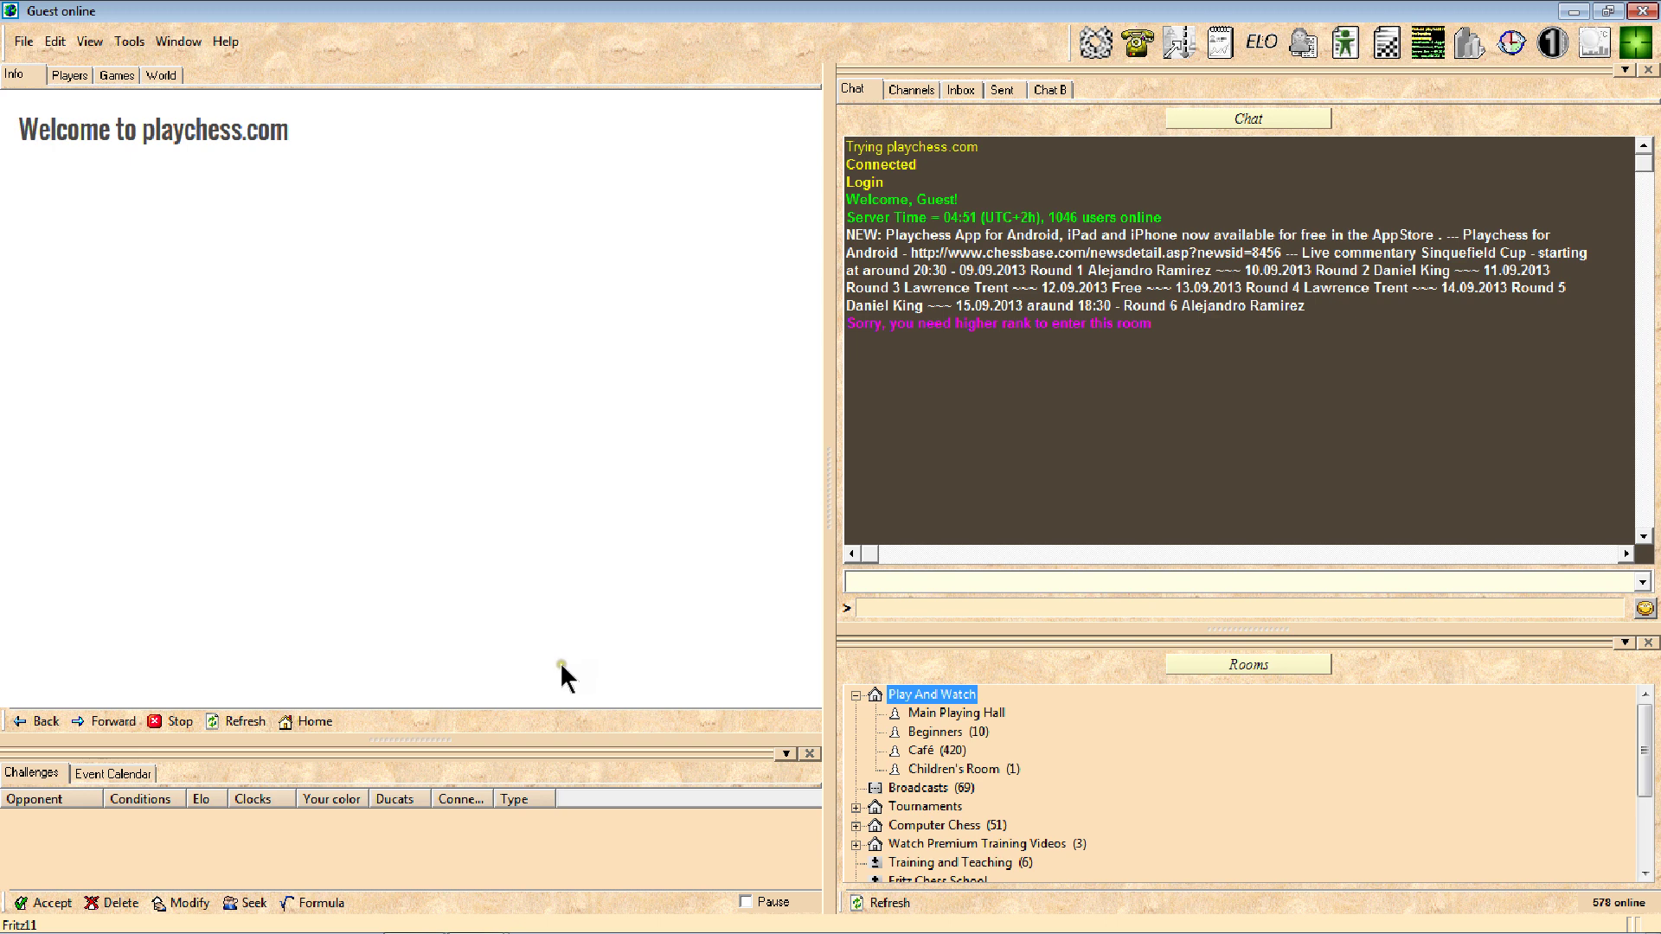
- Examine the list of online players, checking several guests' nationalities and the challenge and follow options available for them
left_click(54, 69)
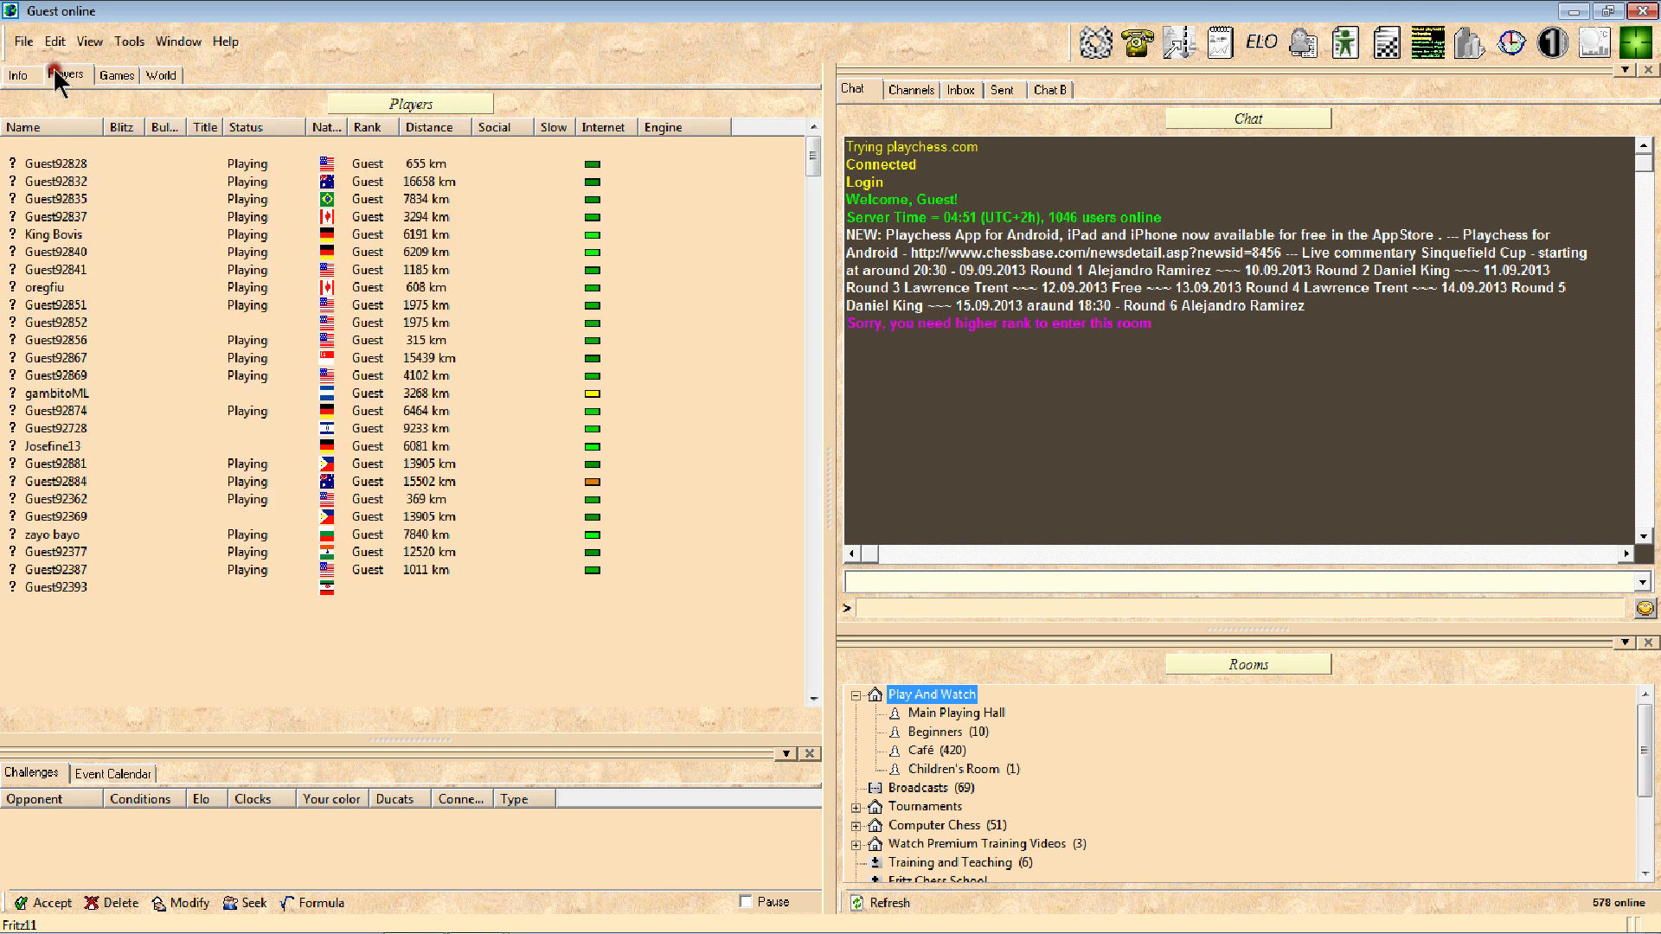
left_click(74, 180)
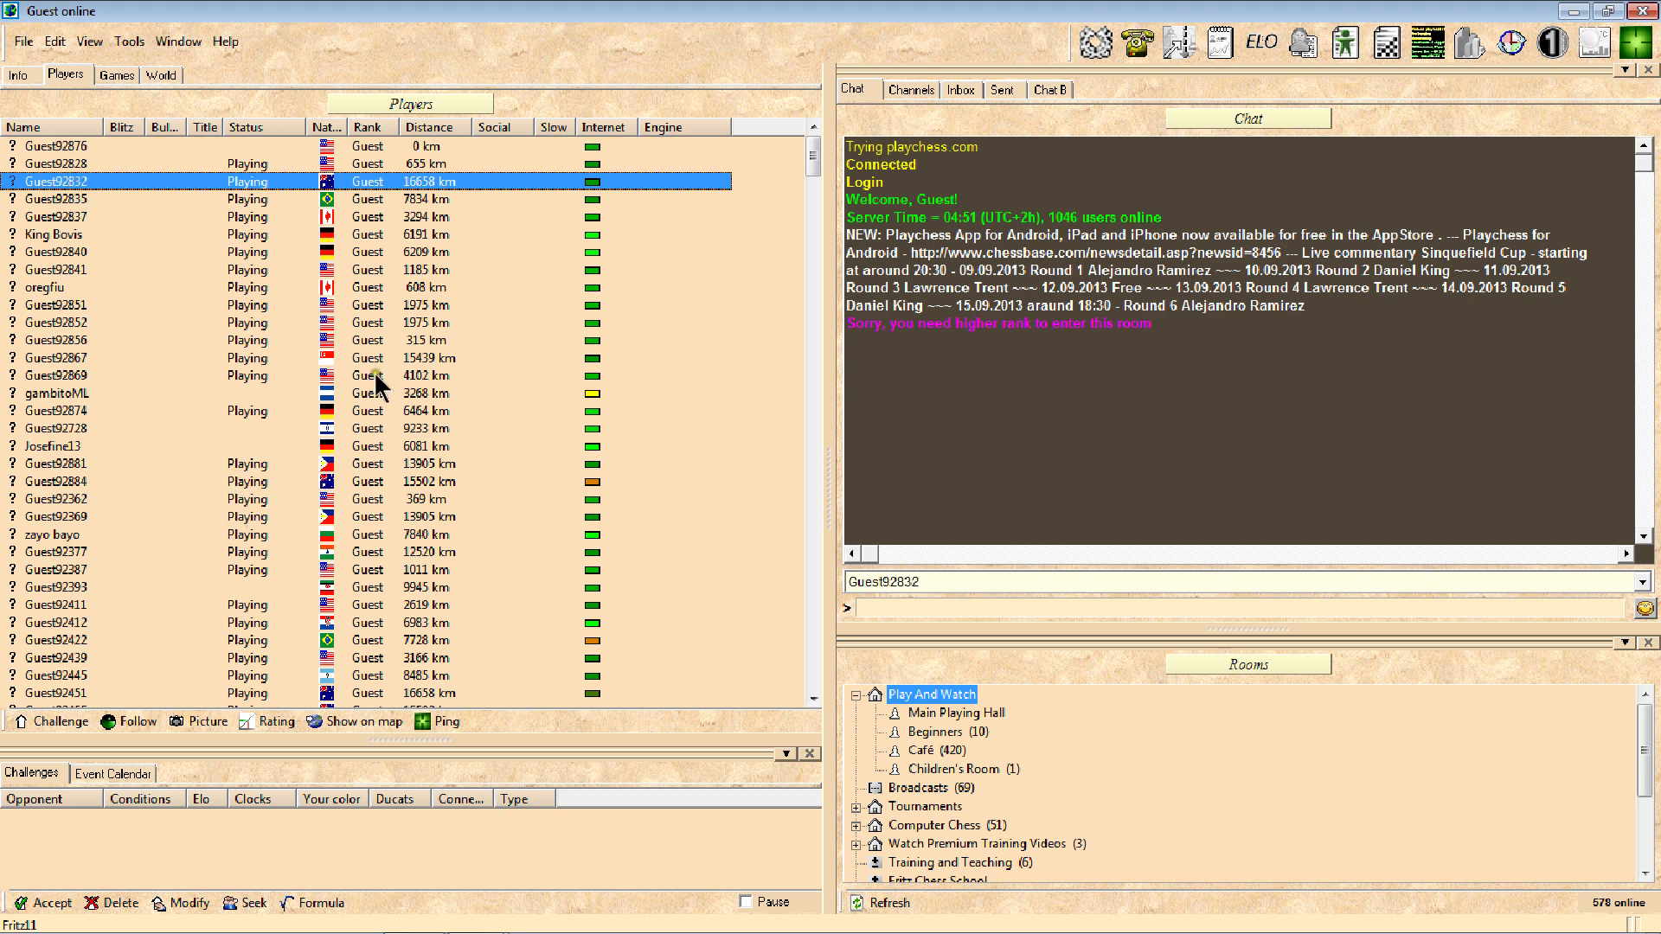
left_click(326, 163)
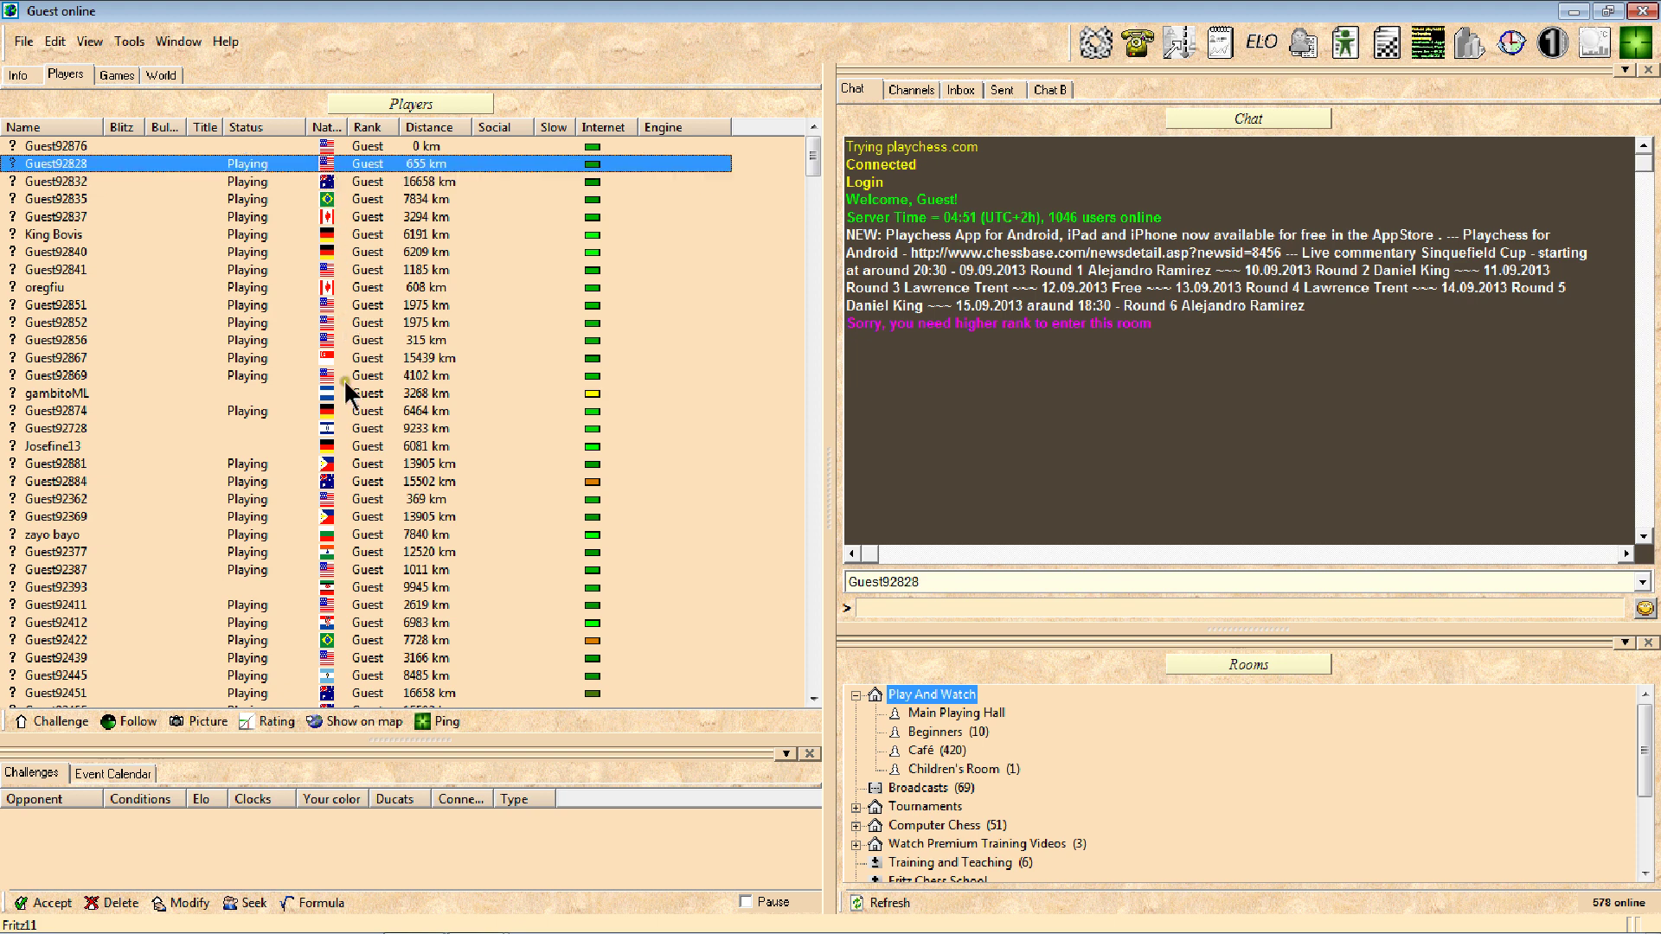
left_click(326, 340)
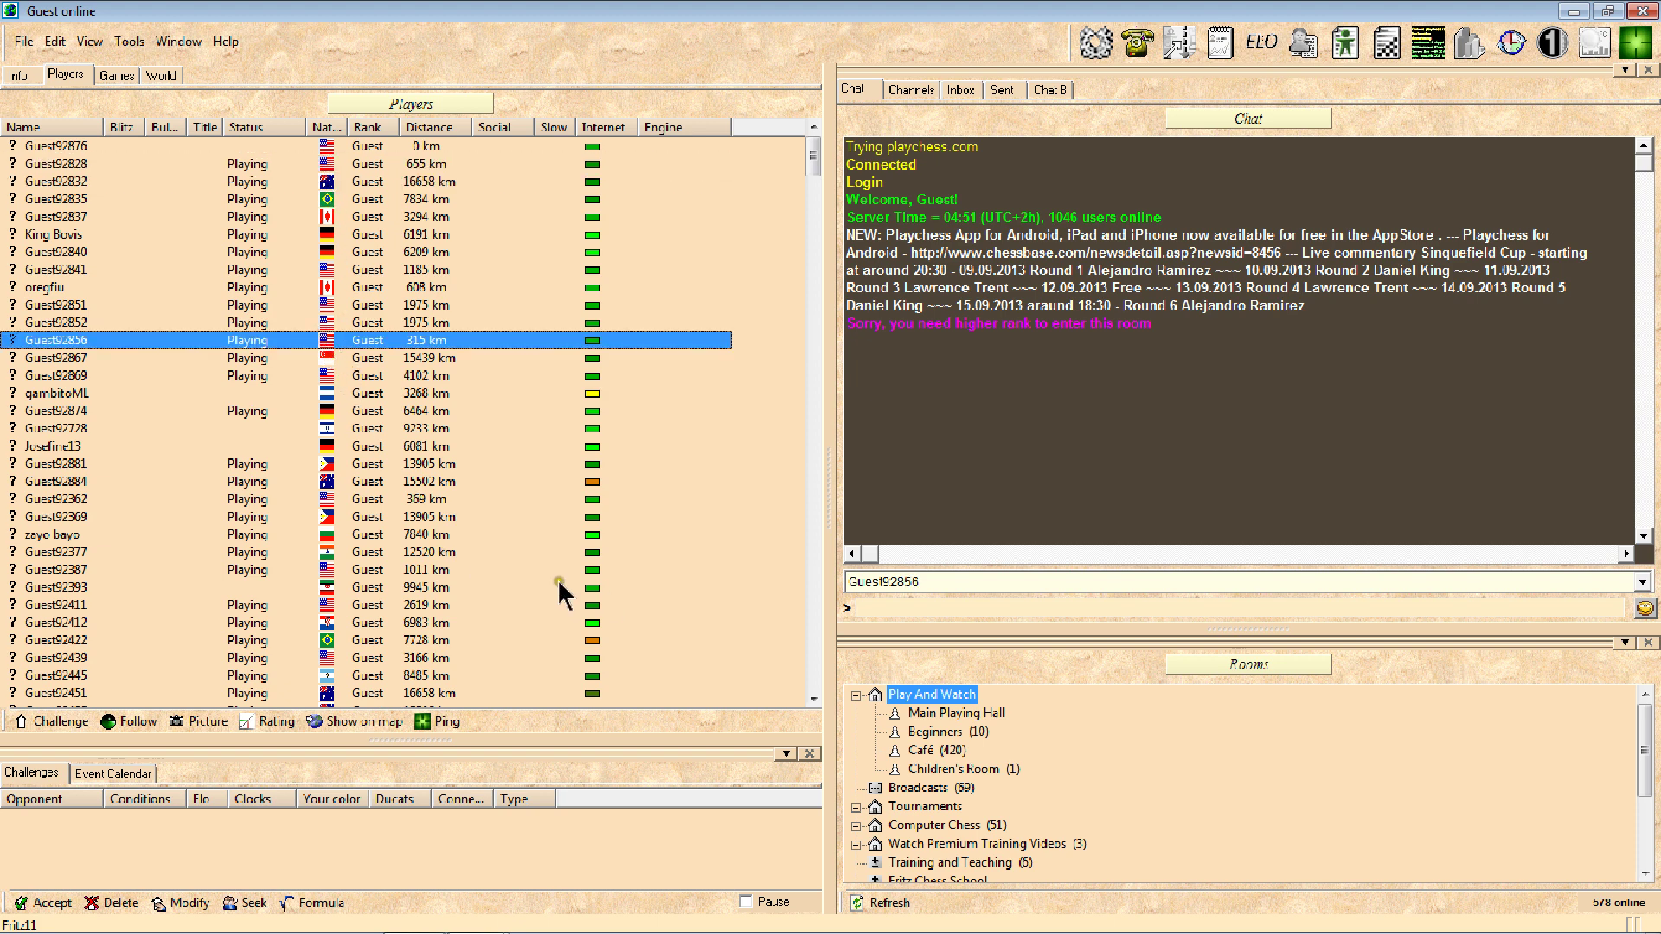
left_click(326, 393)
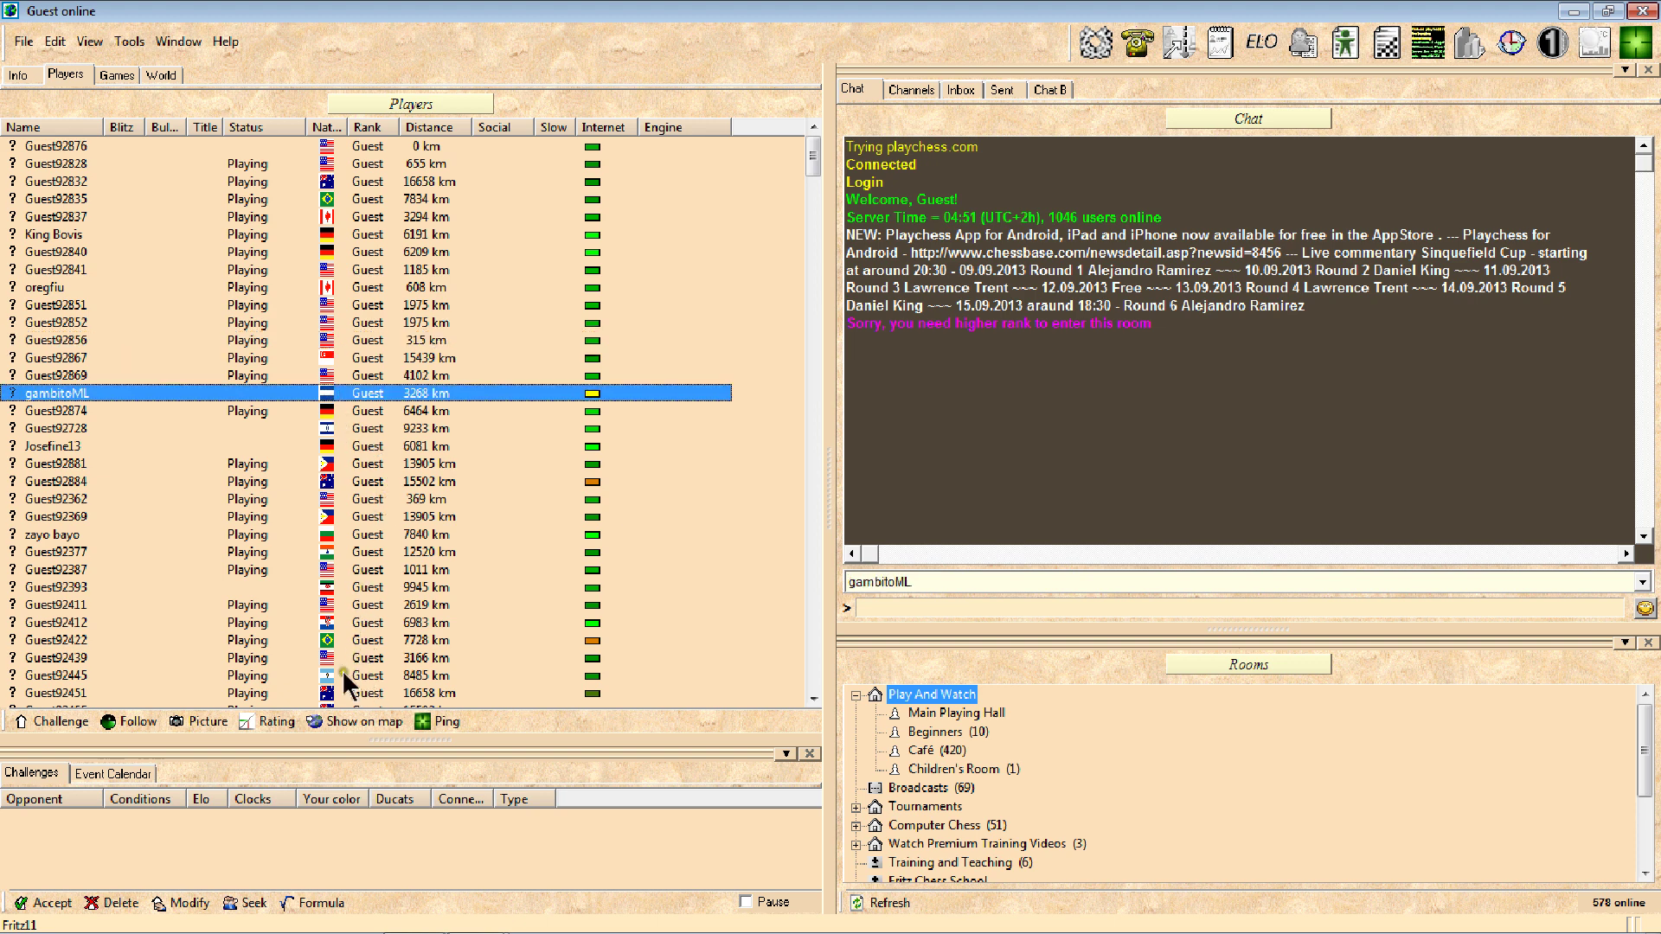
right_click(334, 392)
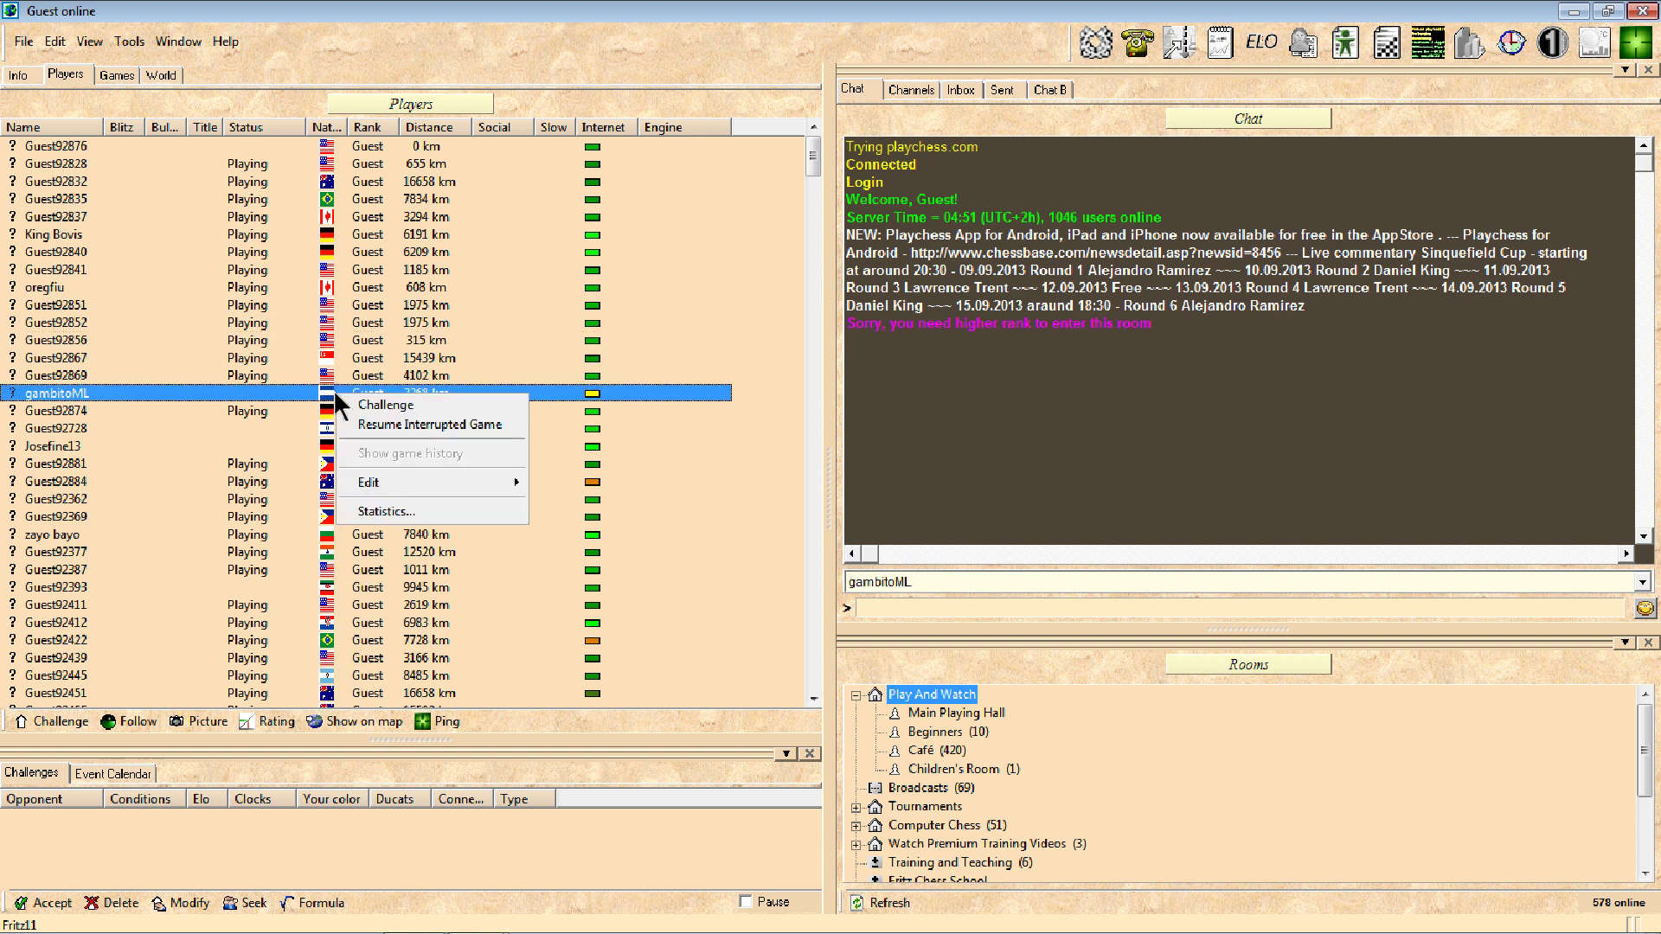
left_click(321, 322)
right_click(322, 322)
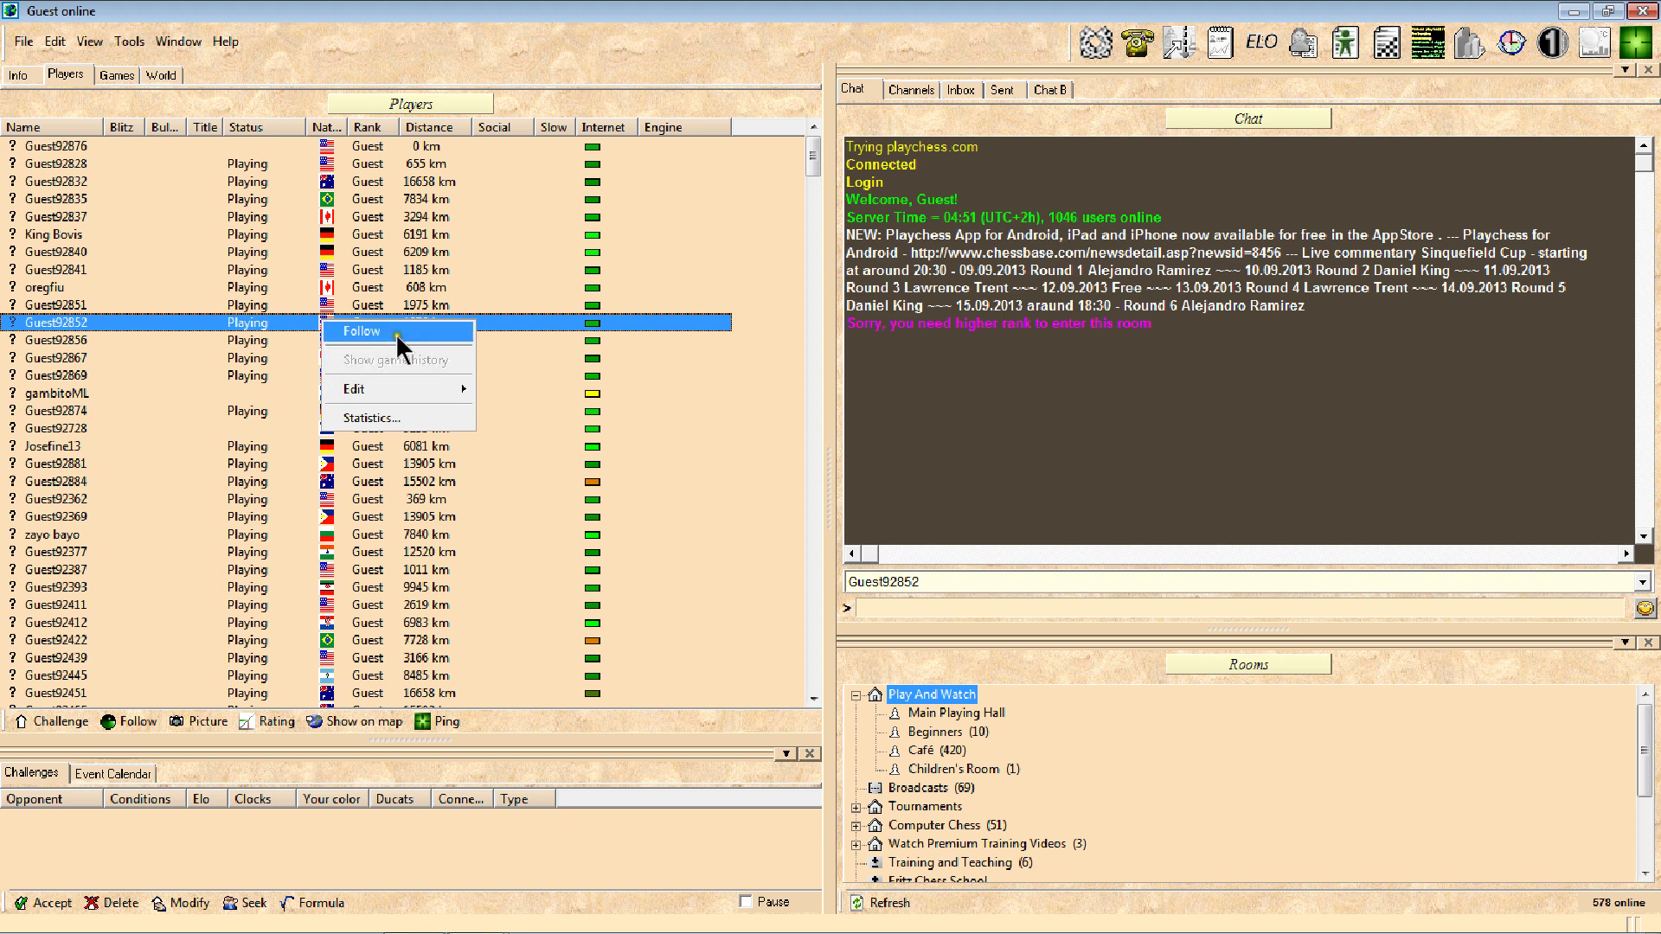
- Watch the selected guest player's live game with the score sheet side widened, and exit the game and Playchess
double_click(258, 319)
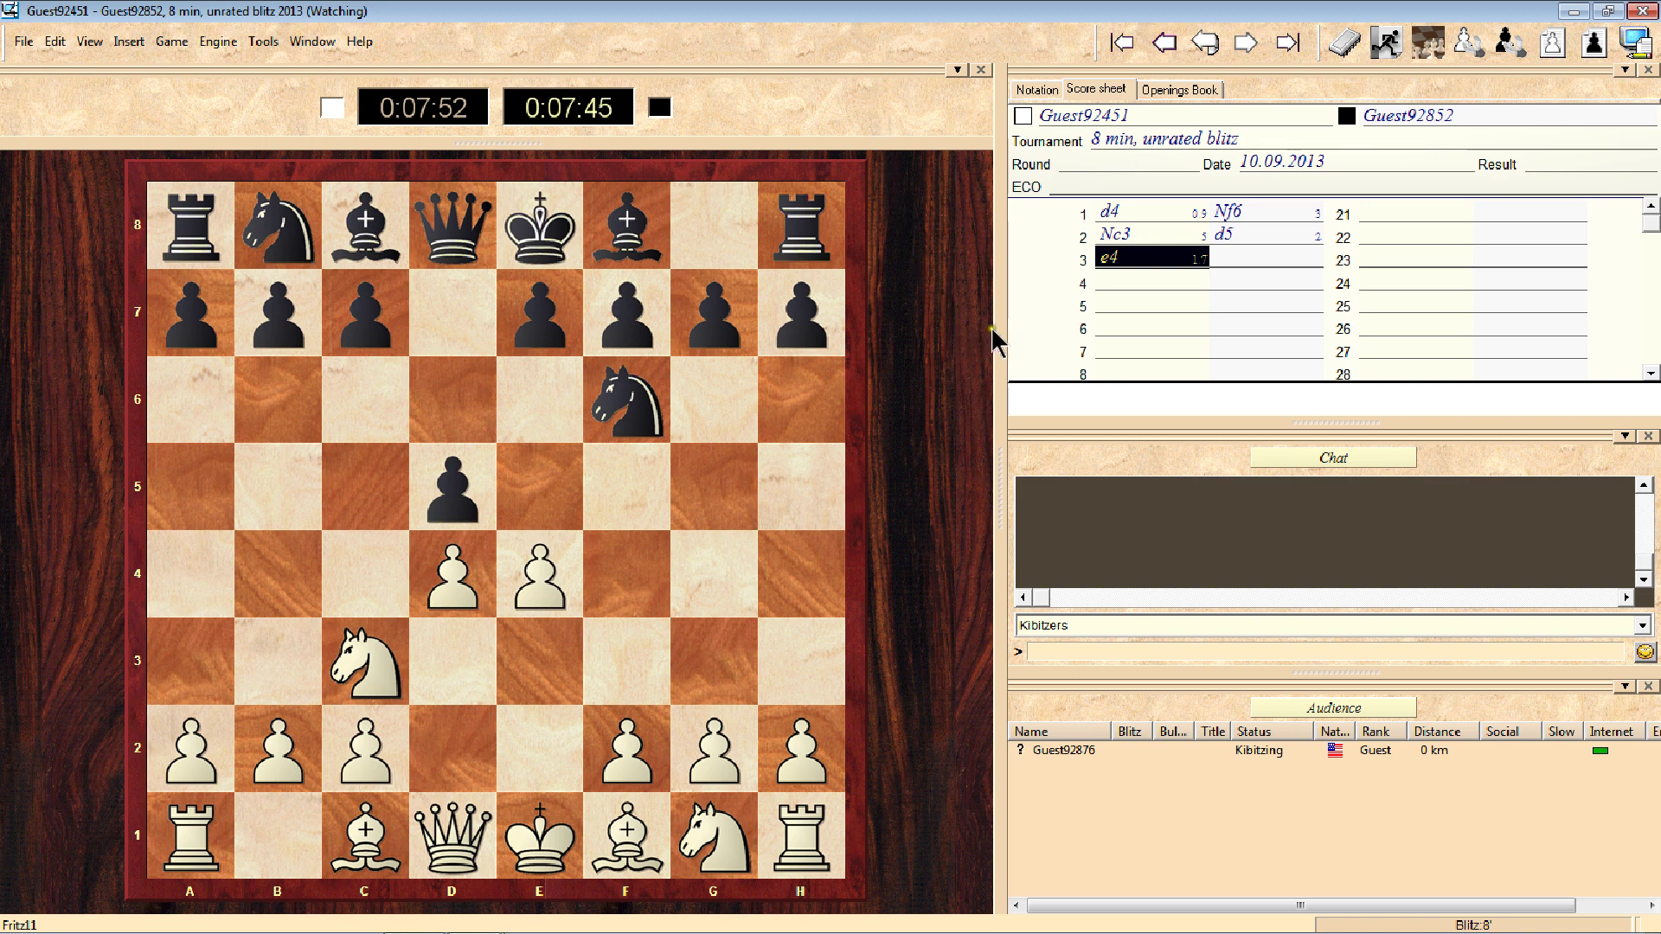
left_click_drag(995, 328, 943, 329)
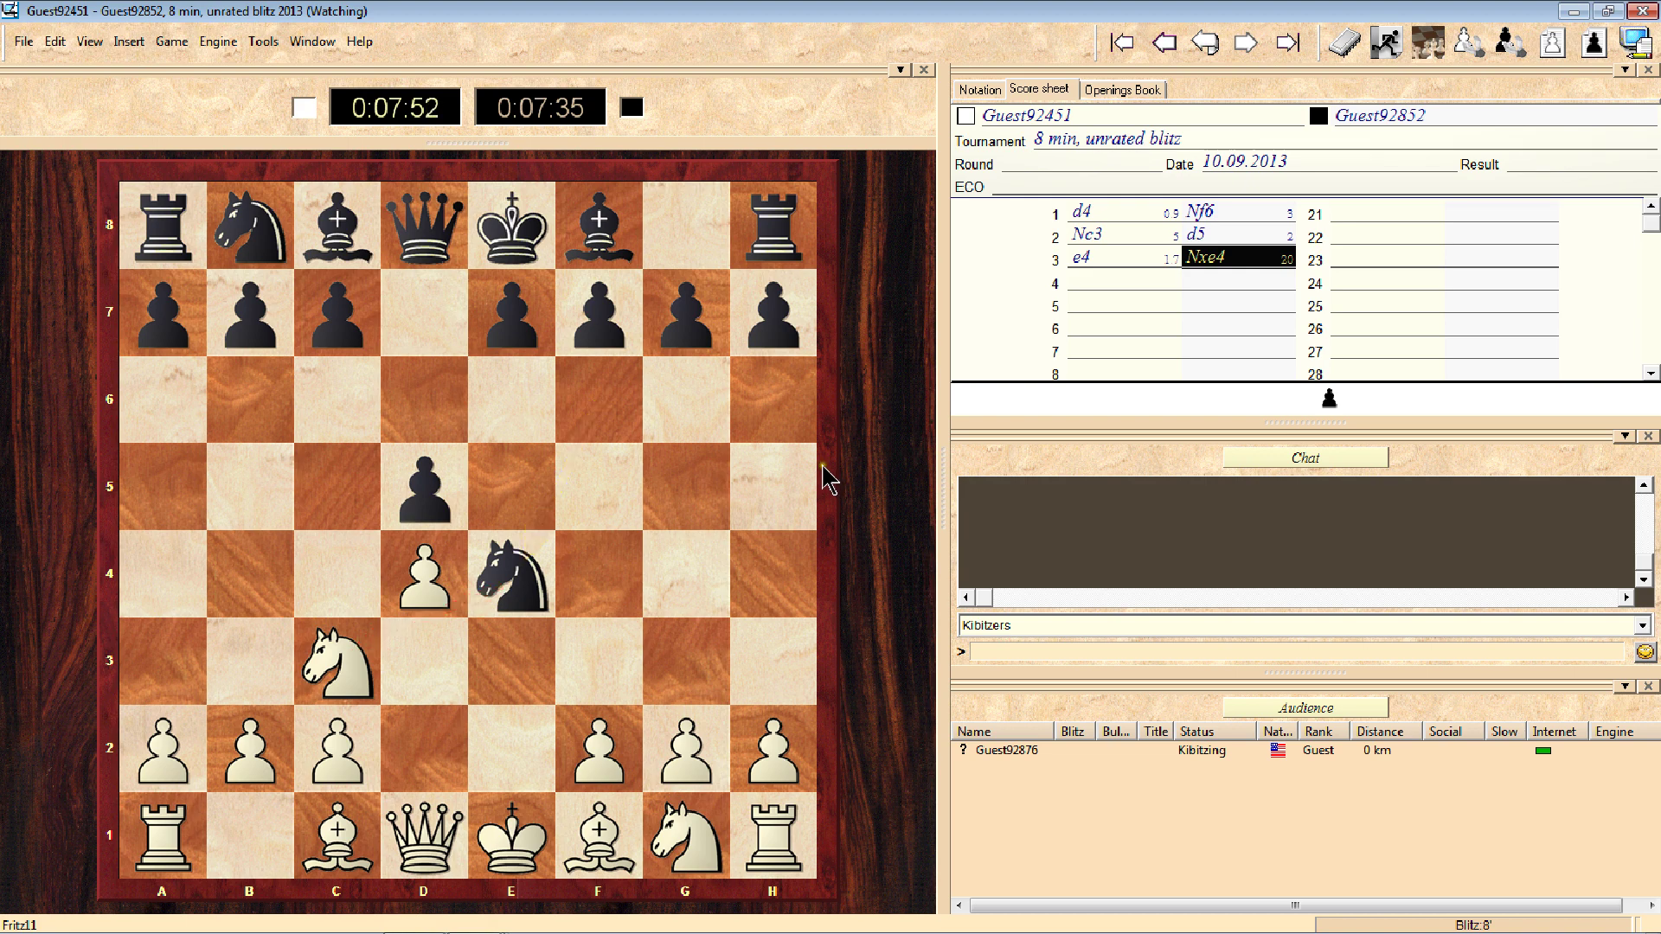
left_click(1641, 11)
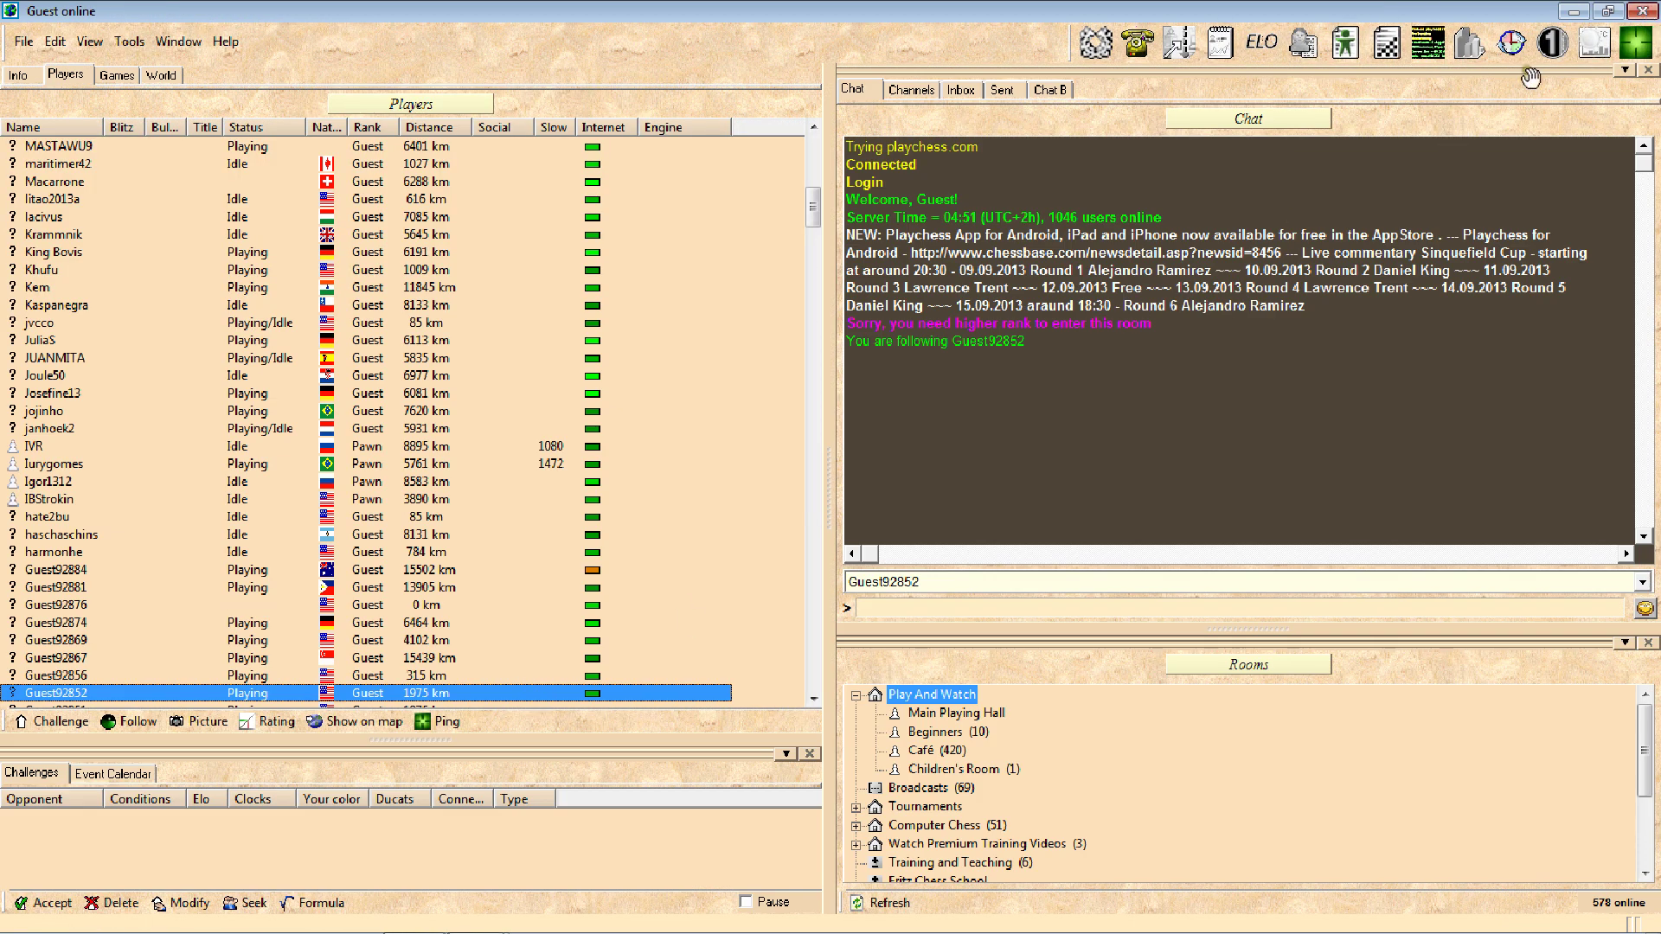
left_click(1641, 12)
left_click(783, 515)
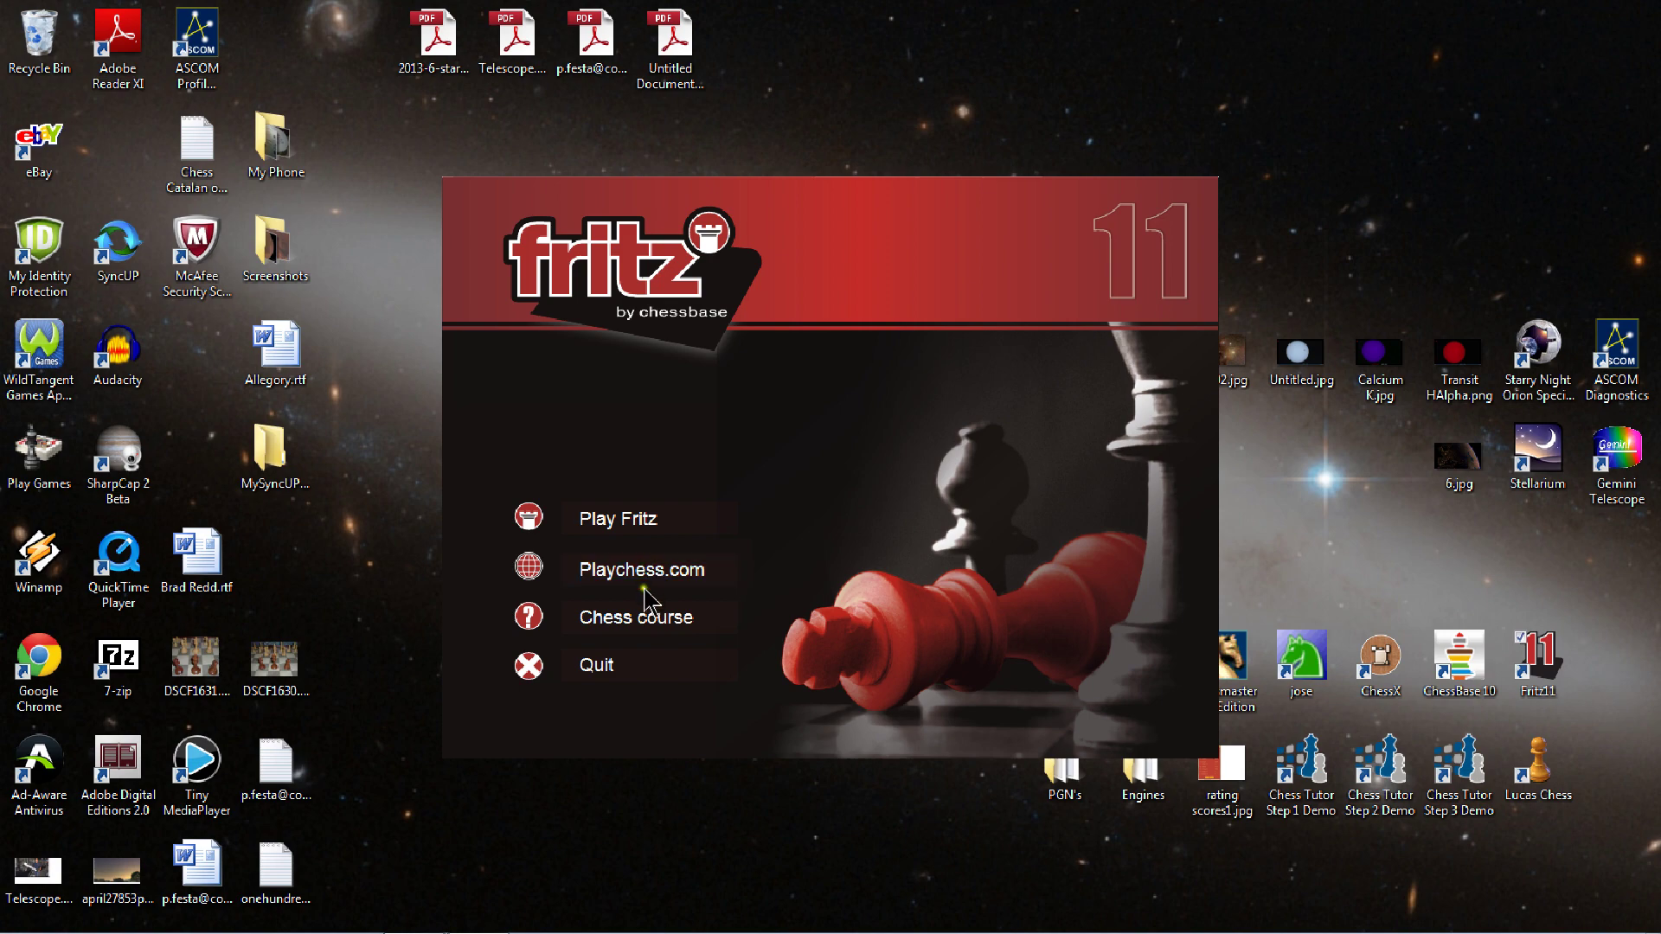
- Open Big Database 2008 and look through its games list from the first game to the last and back
left_click(645, 616)
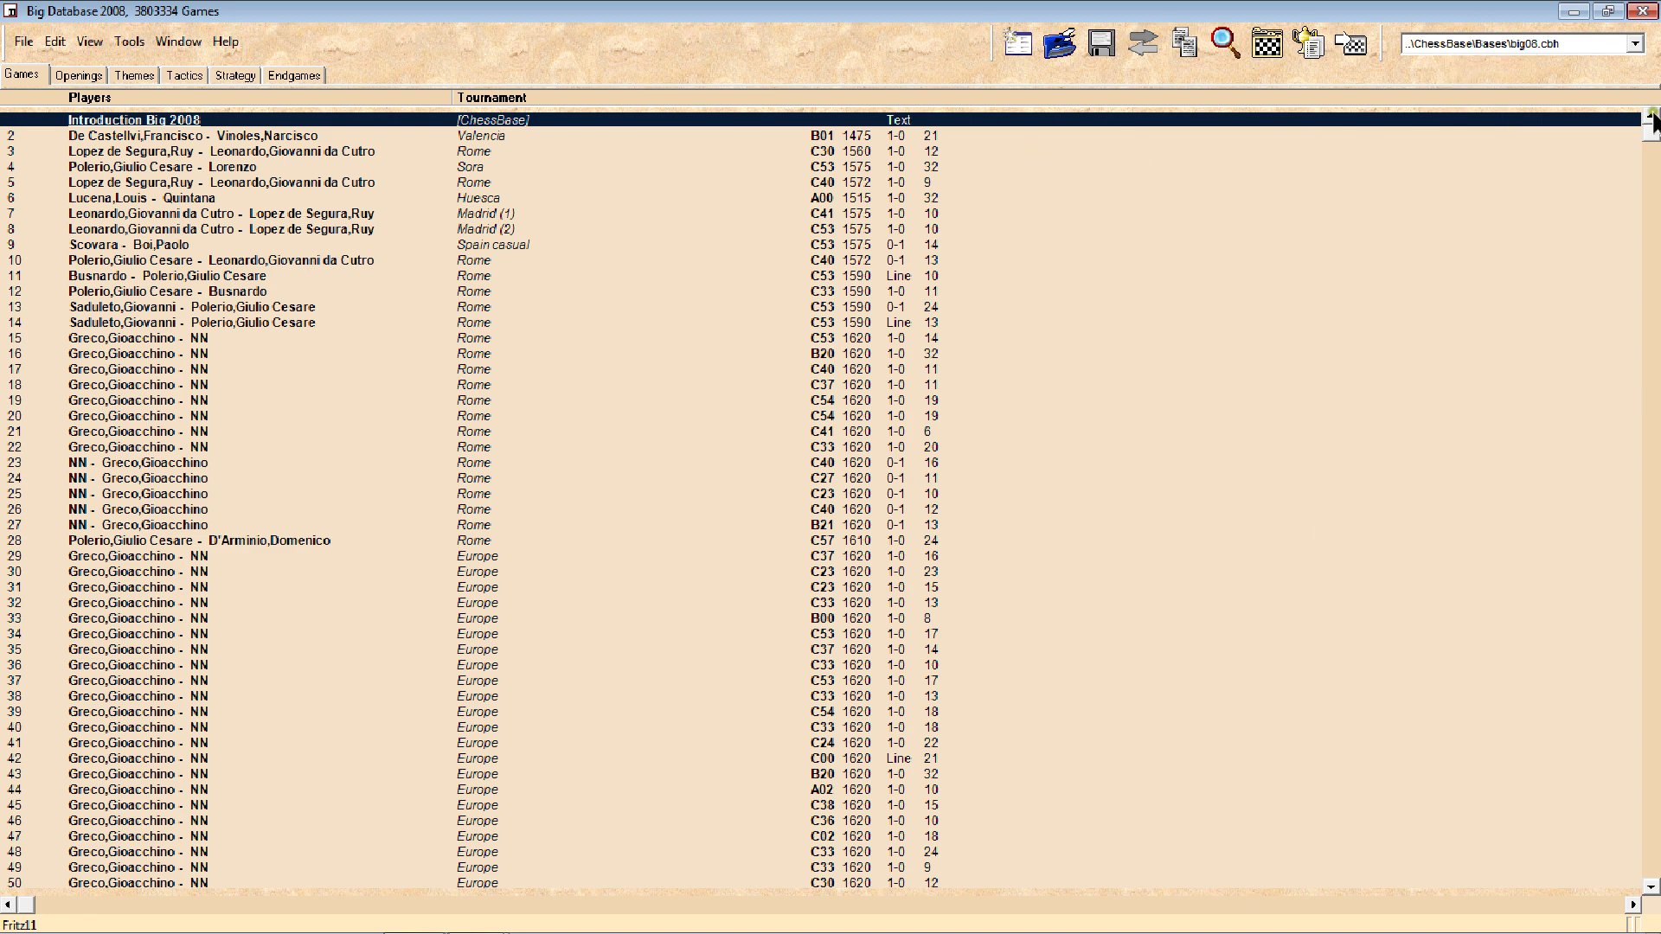
left_click_drag(1650, 131, 1654, 882)
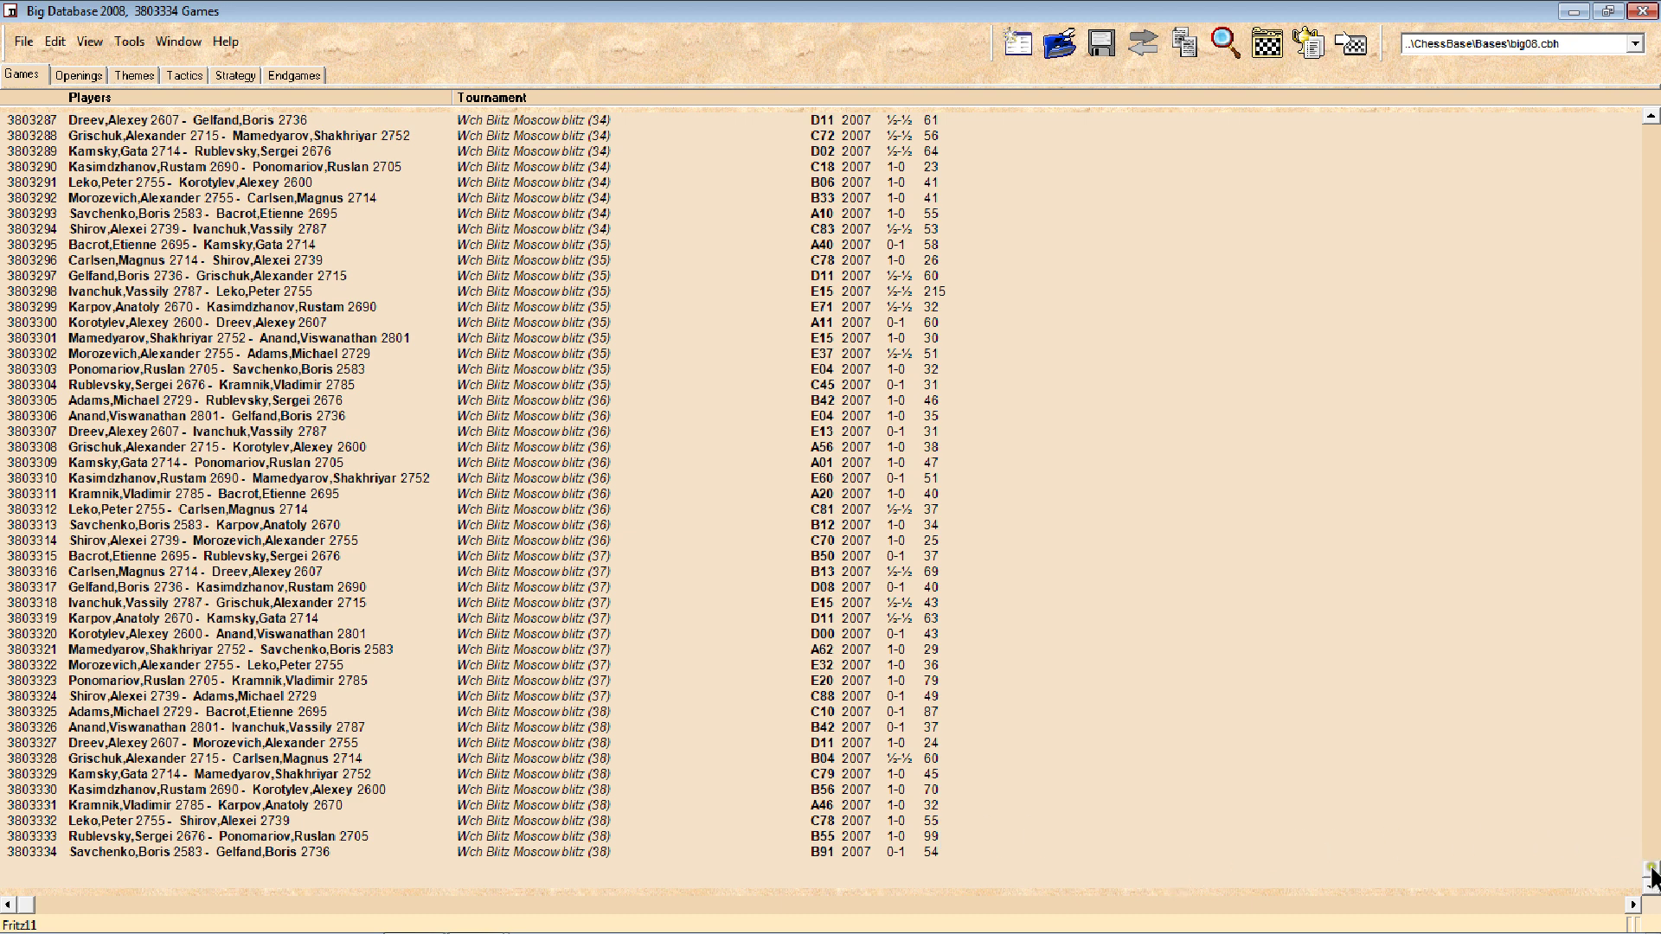
left_click_drag(1650, 869, 1654, 136)
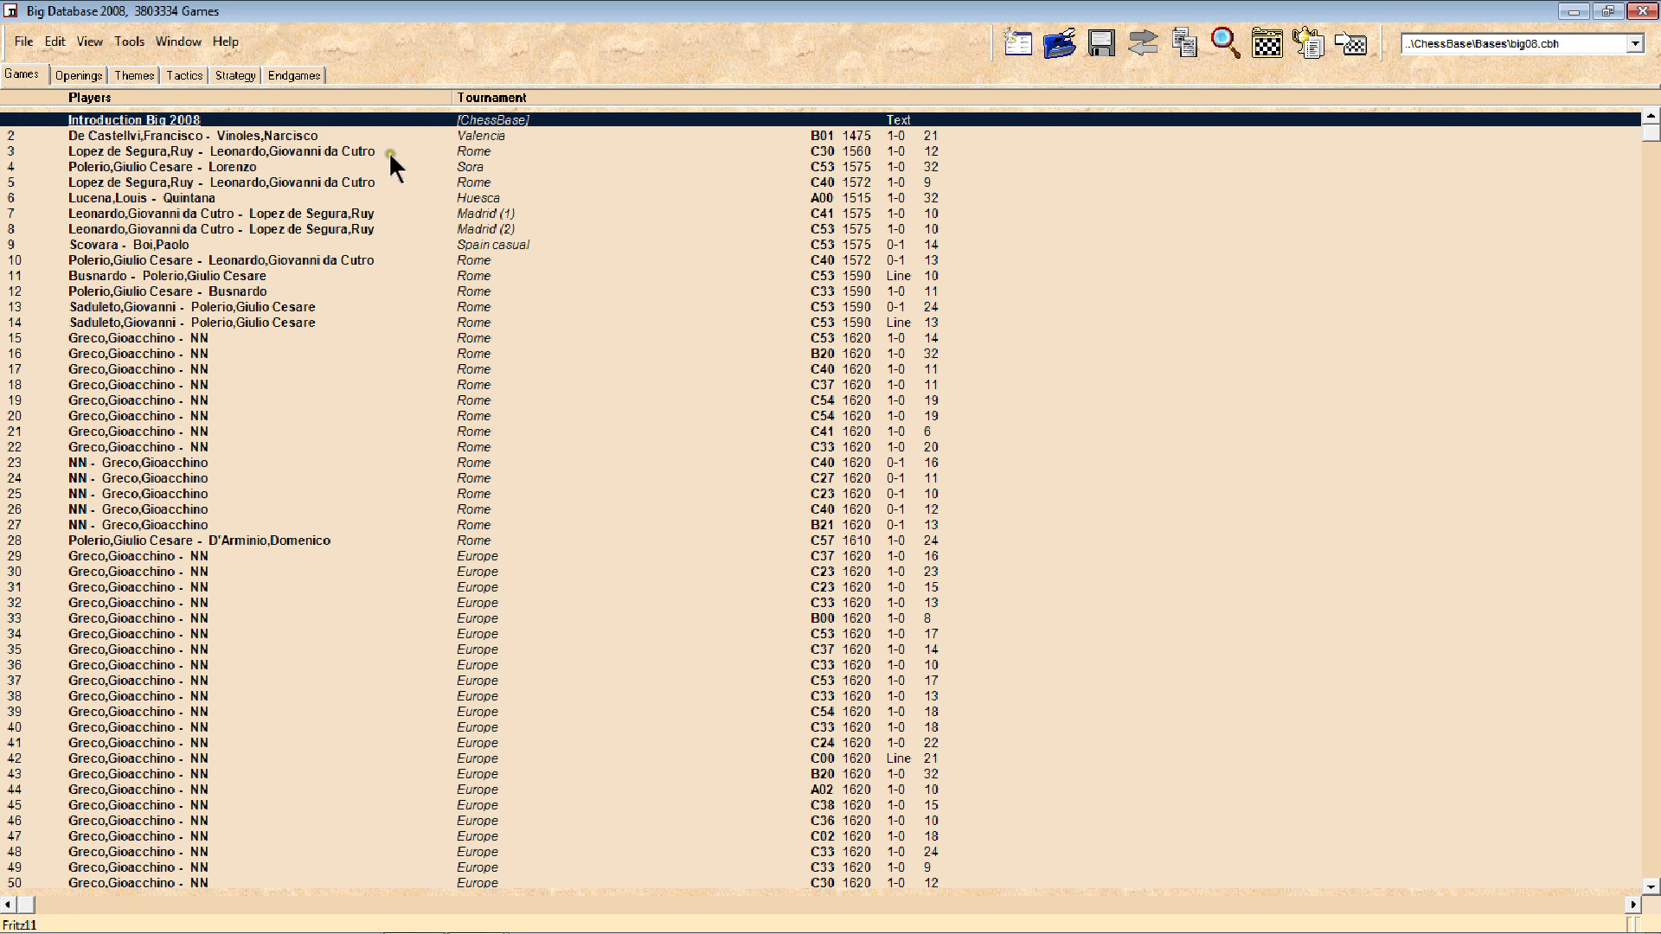
left_click(13, 74)
- Browse the openings index to Sicilian B20 - B39, its B22 line with 2...Nf6 and 3.e5, and the unspecified third-move entry
left_click(67, 74)
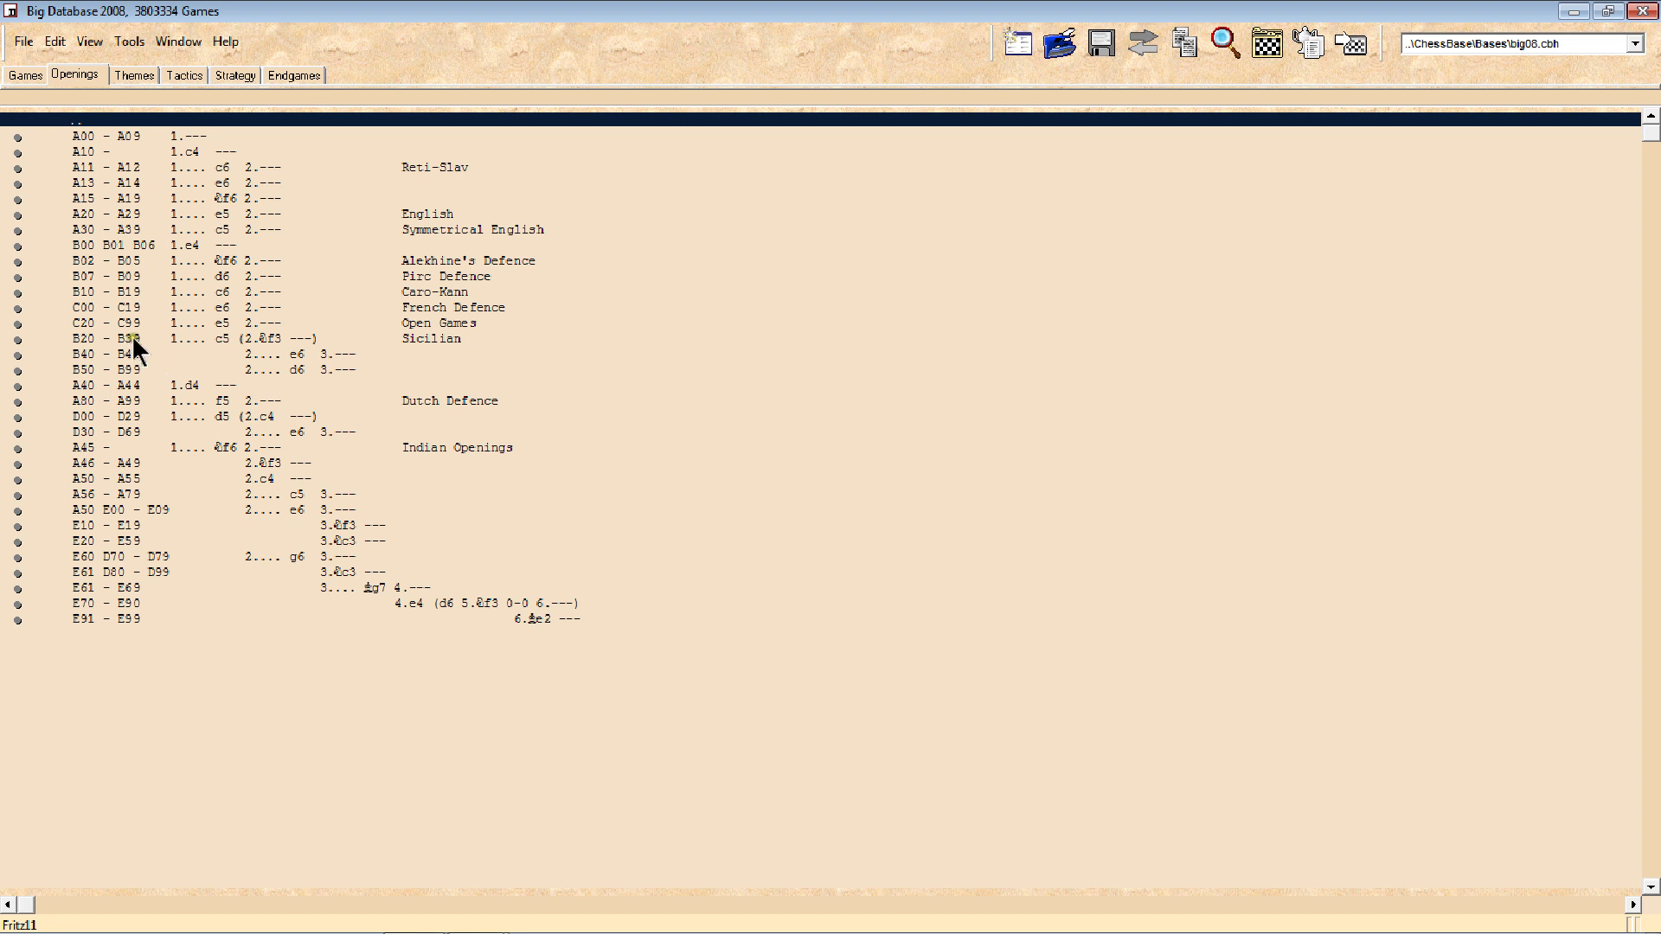
left_click(182, 339)
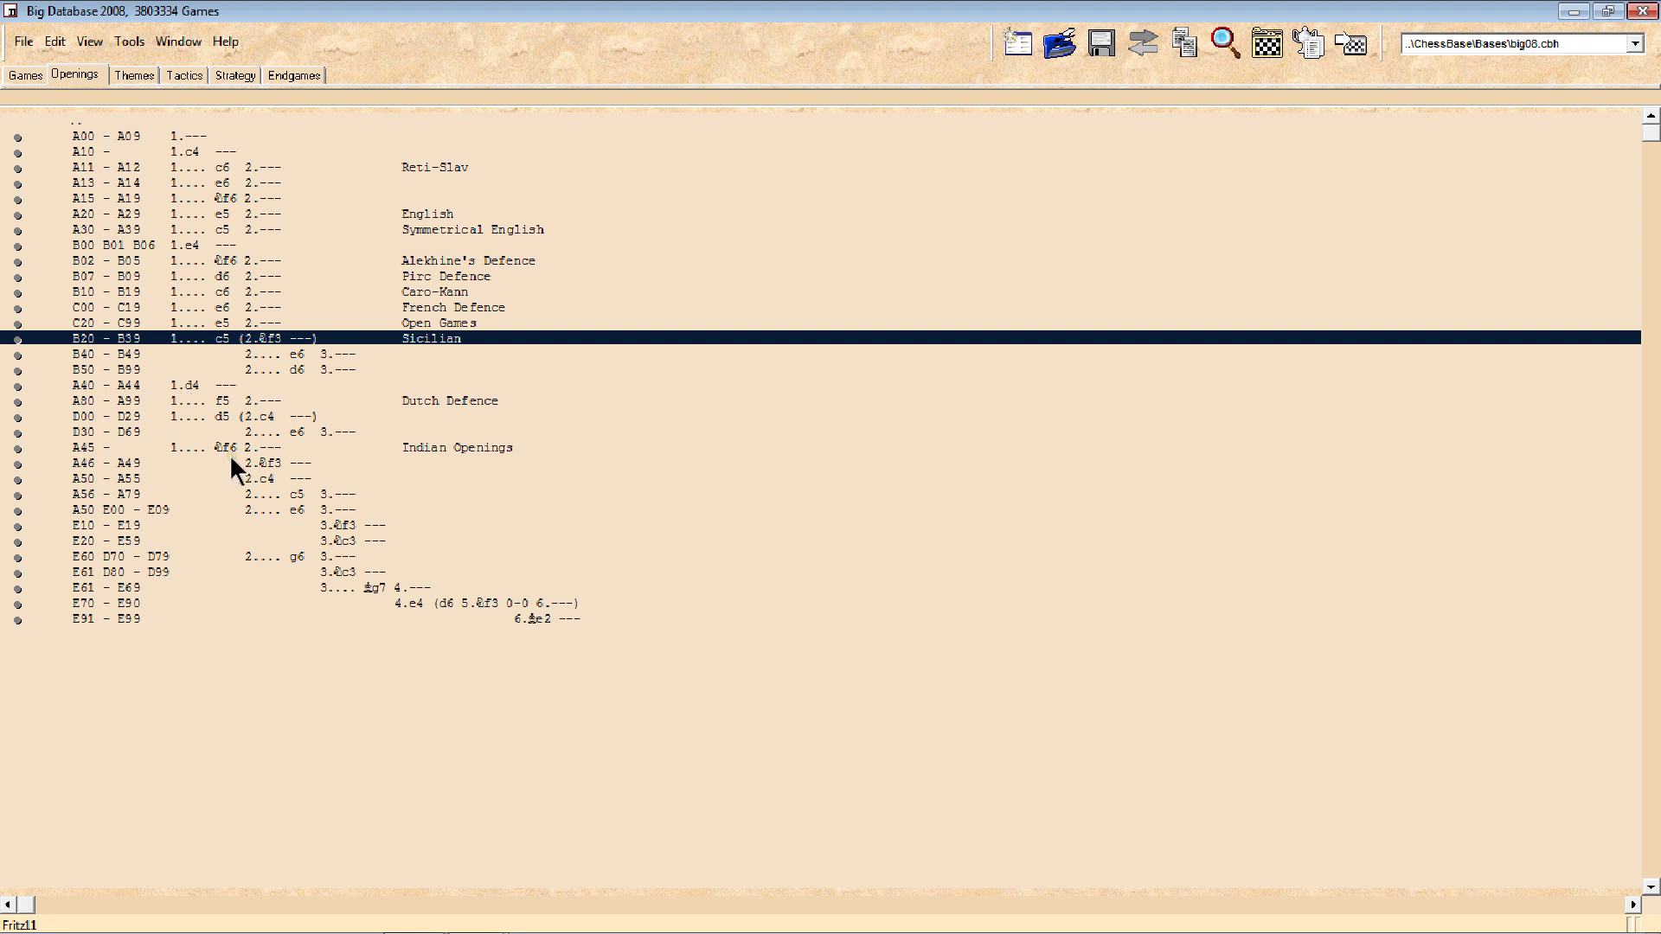
double_click(164, 337)
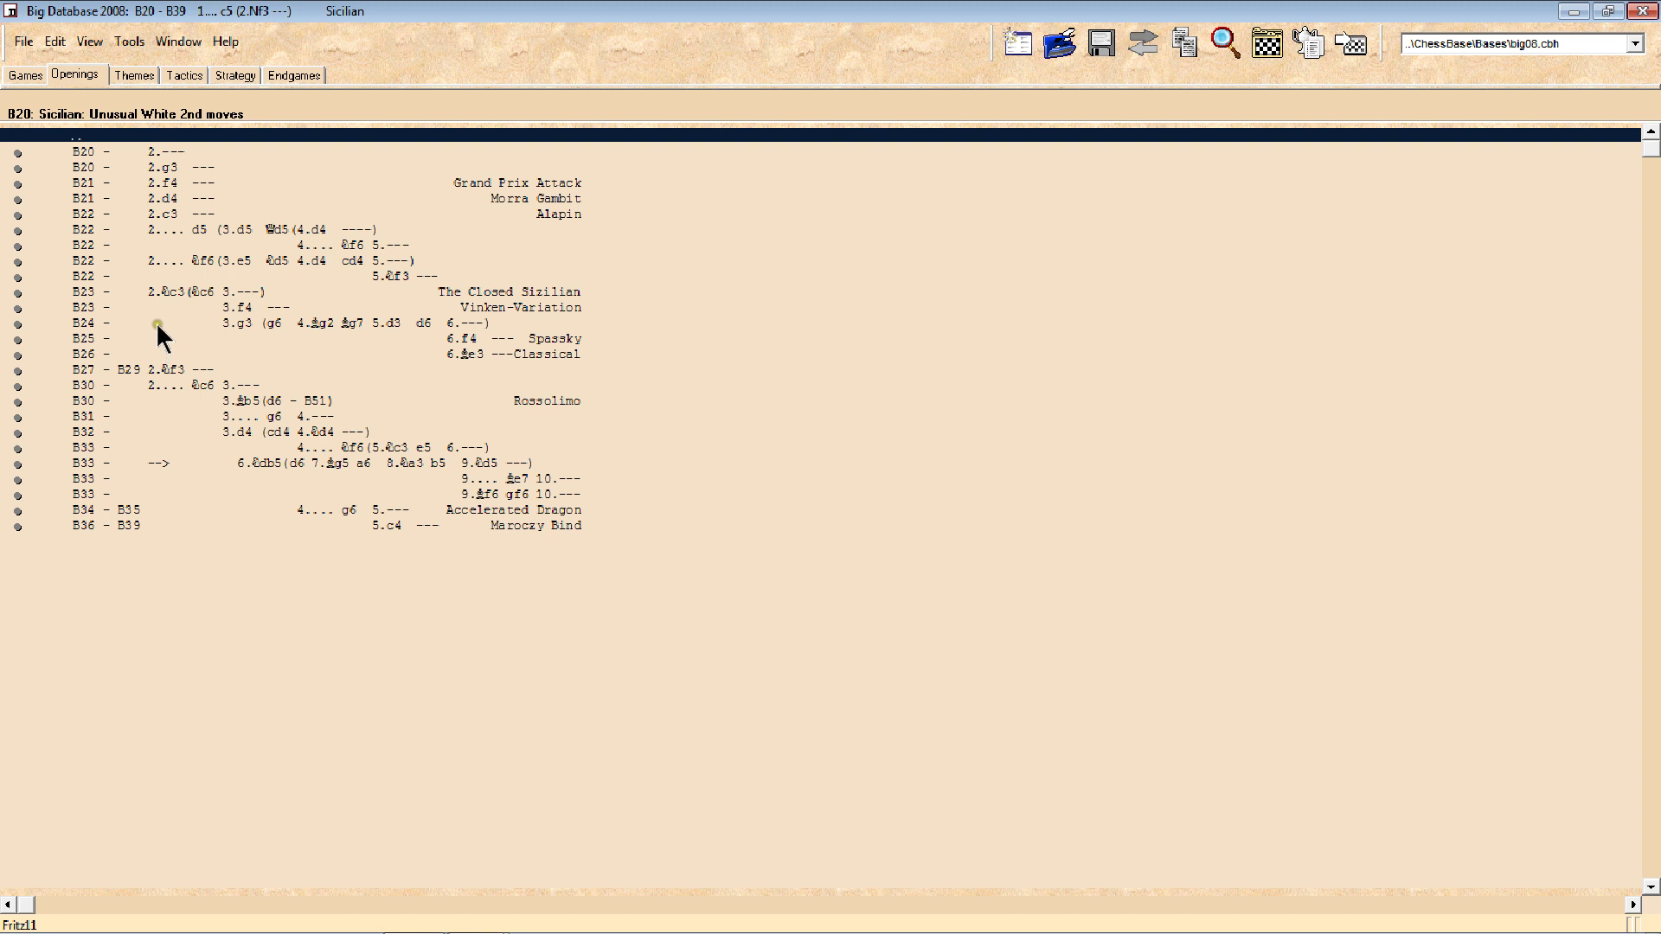
double_click(148, 261)
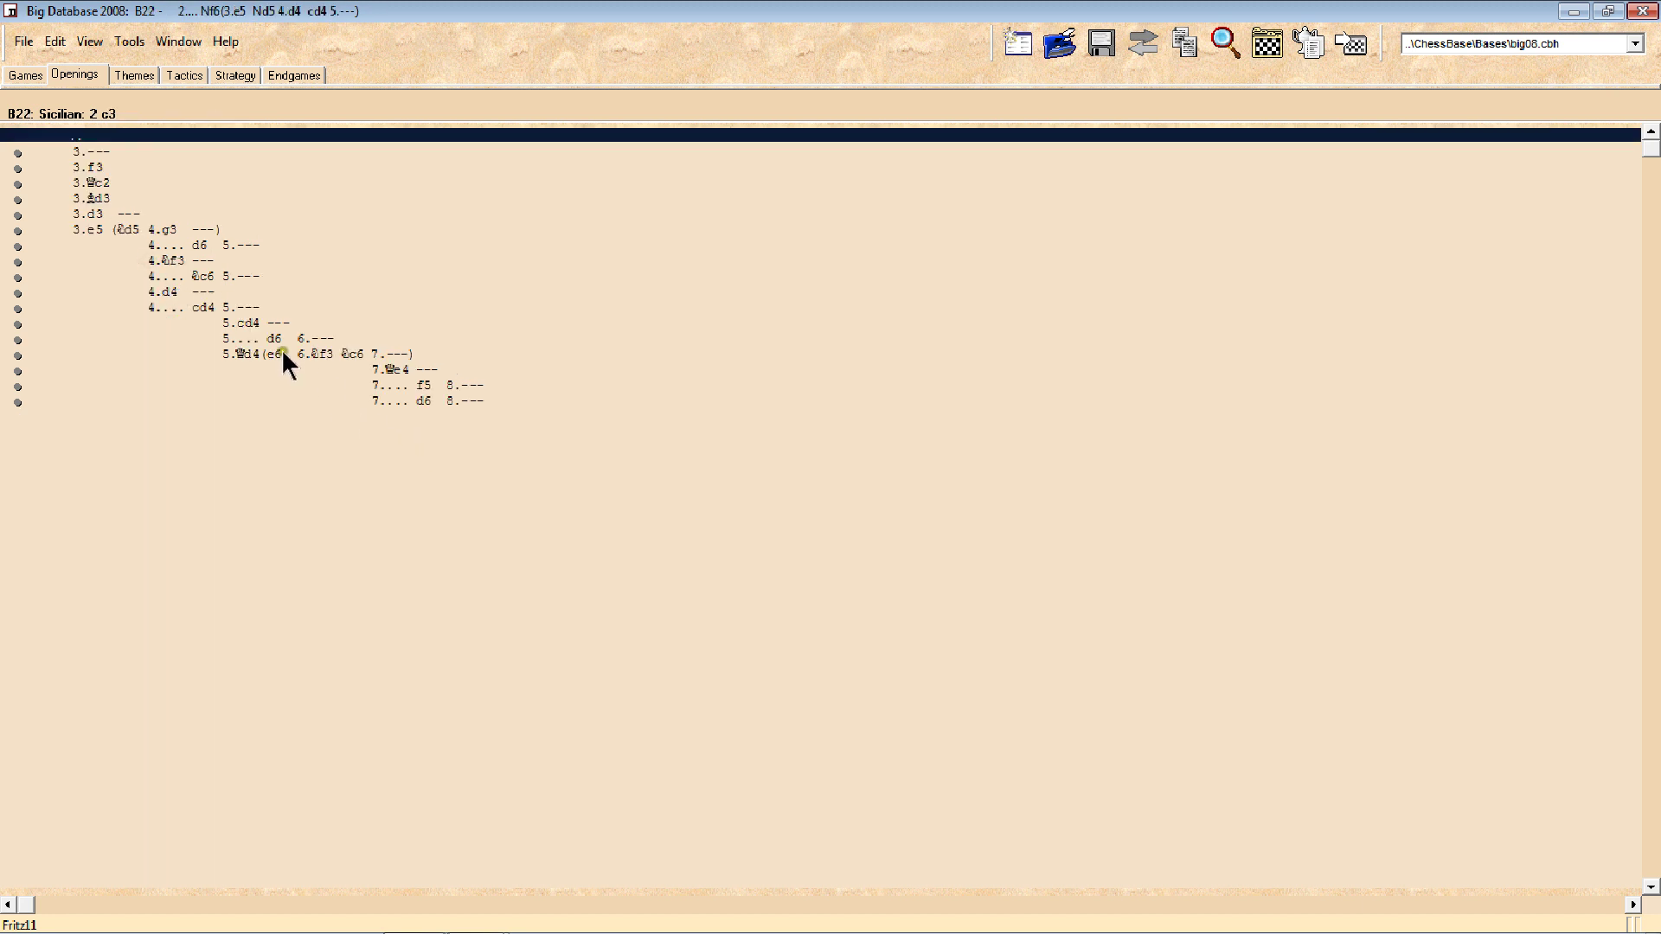
double_click(87, 149)
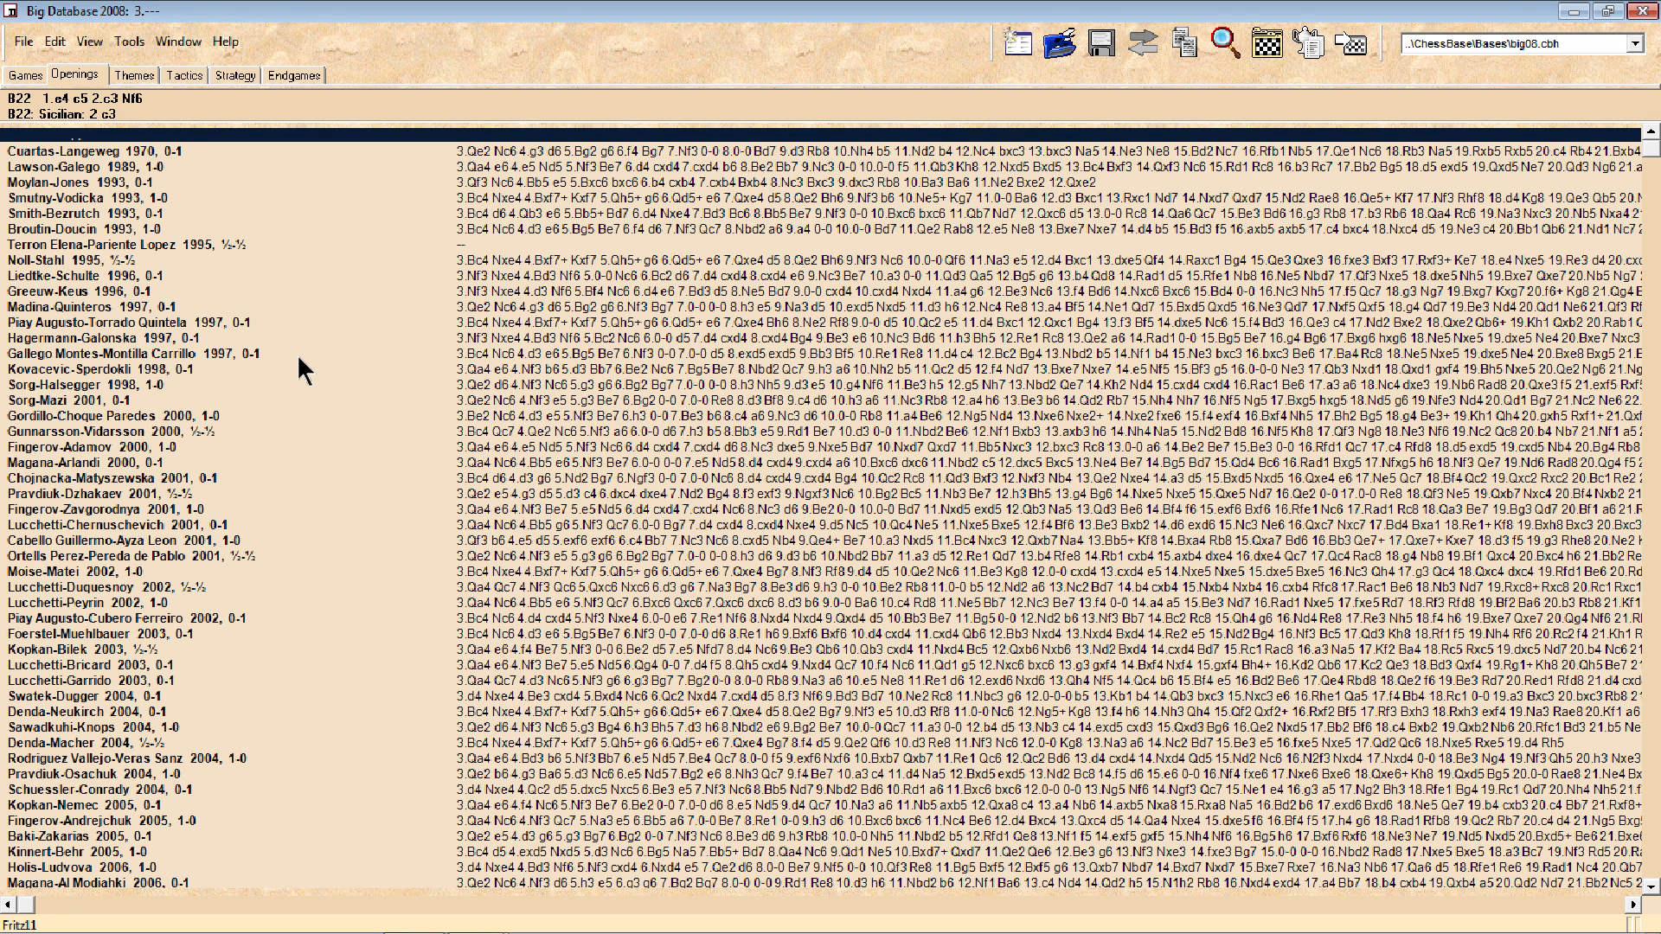
- Look through the list of B22 Sicilian 2.c3 Nf6 games from beginning to end and return to the first game
scroll(303, 363, "down", 1)
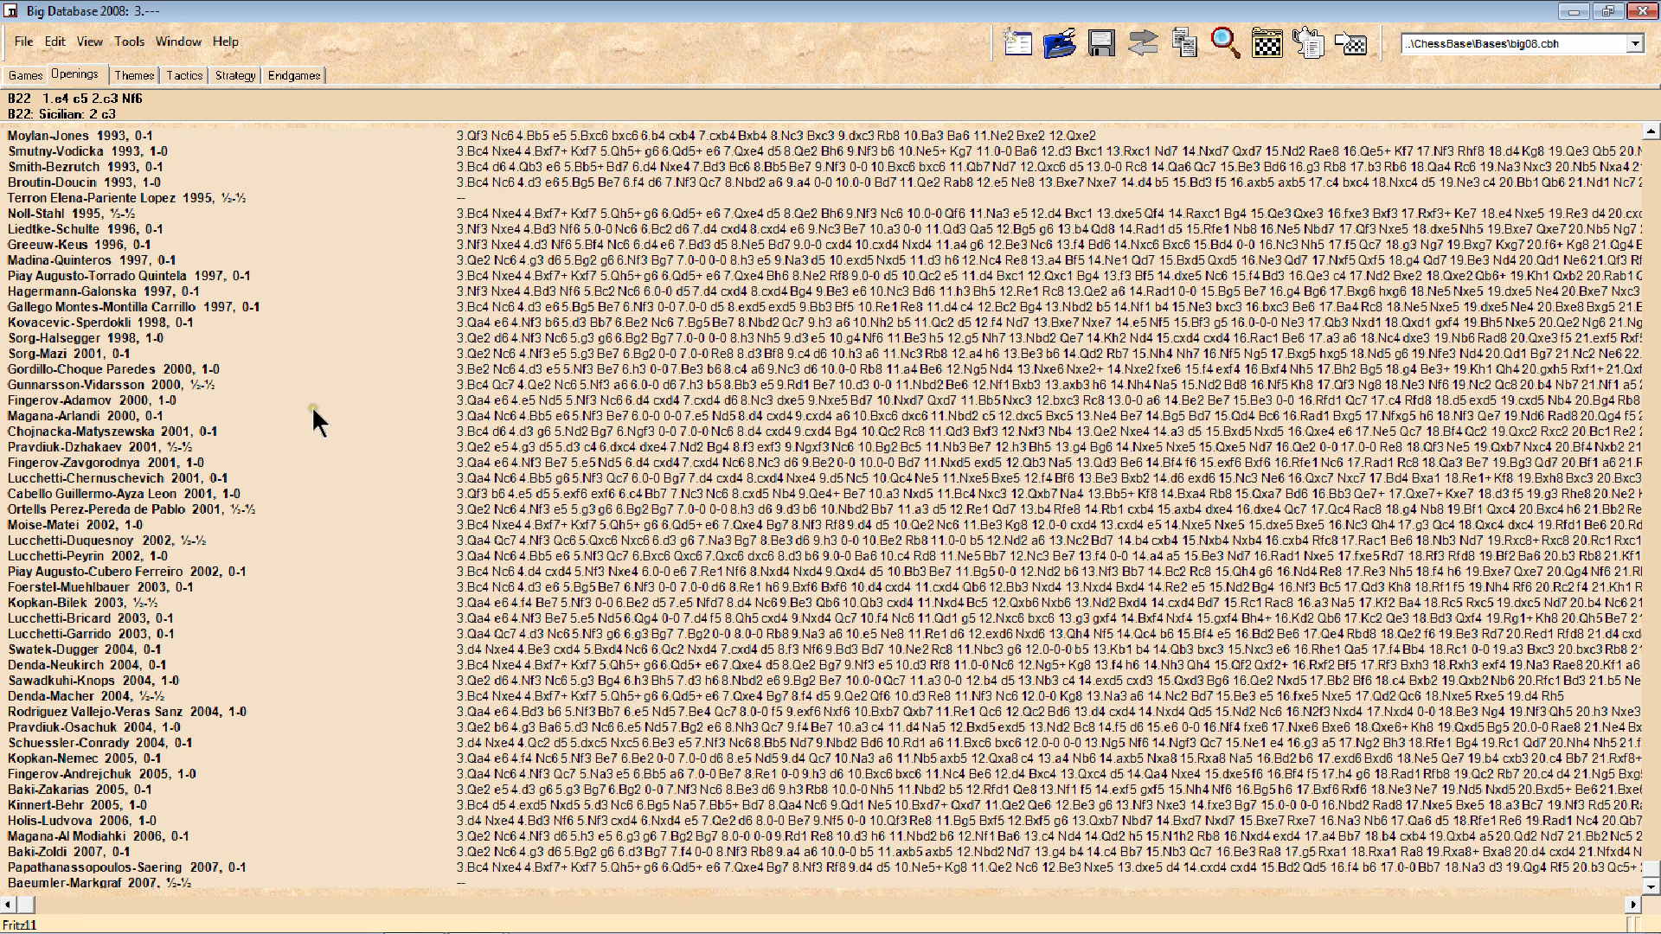
scroll(313, 413, "up", 1)
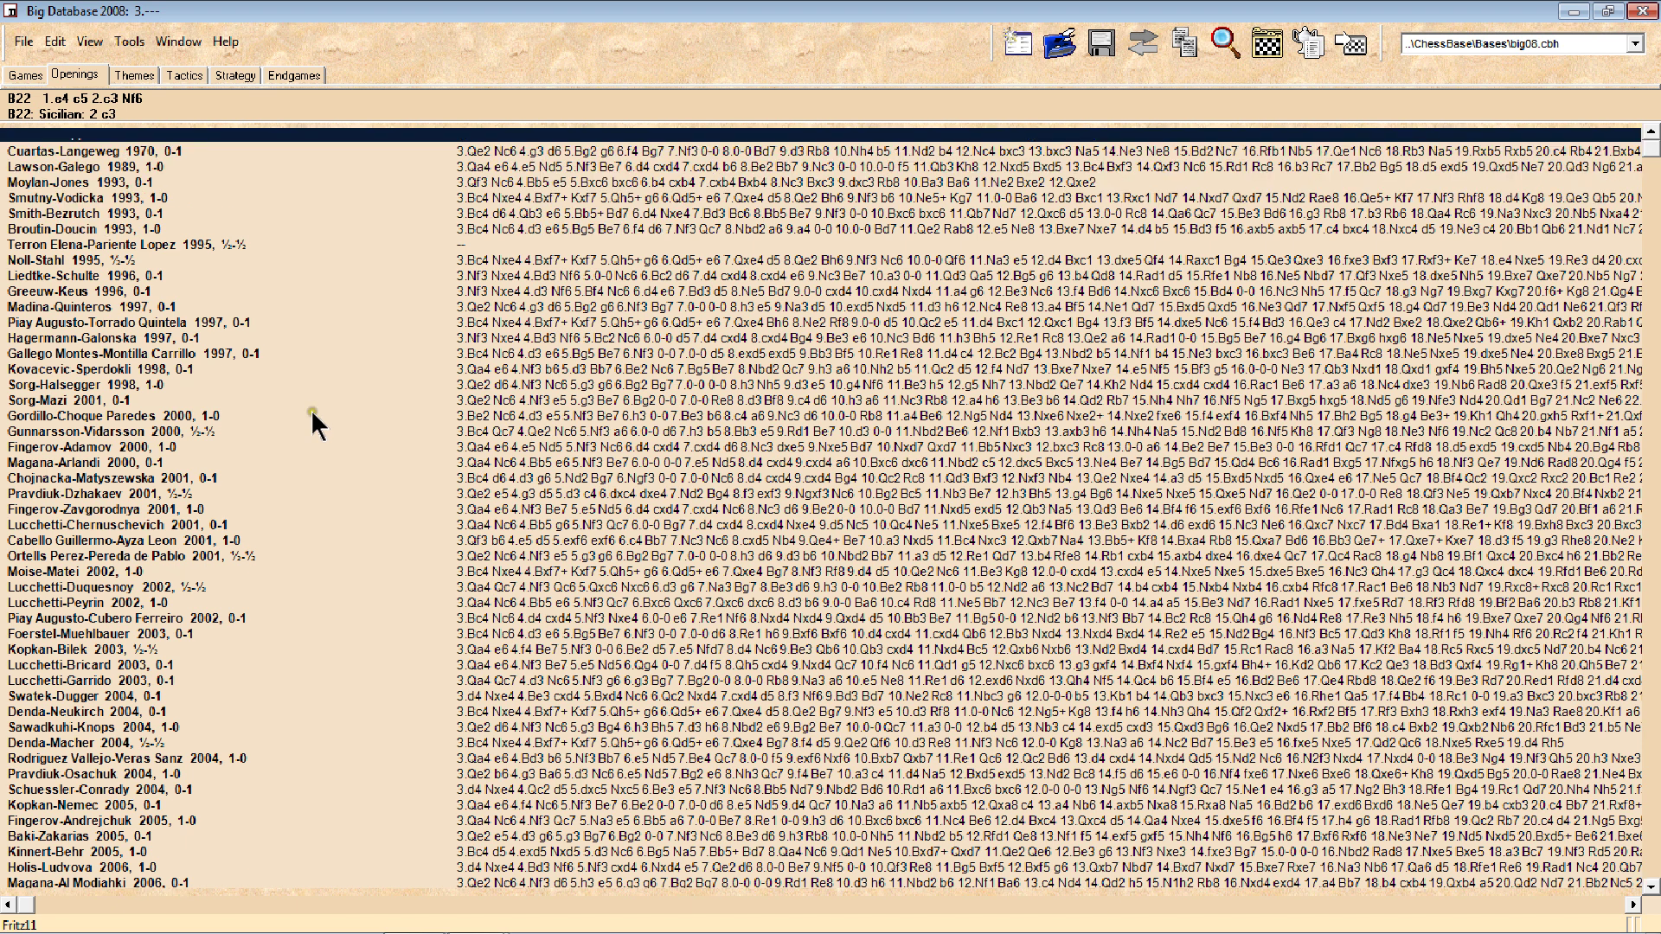
scroll(313, 415, "down", 1)
scroll(309, 408, "up", 1)
scroll(304, 408, "down", 1)
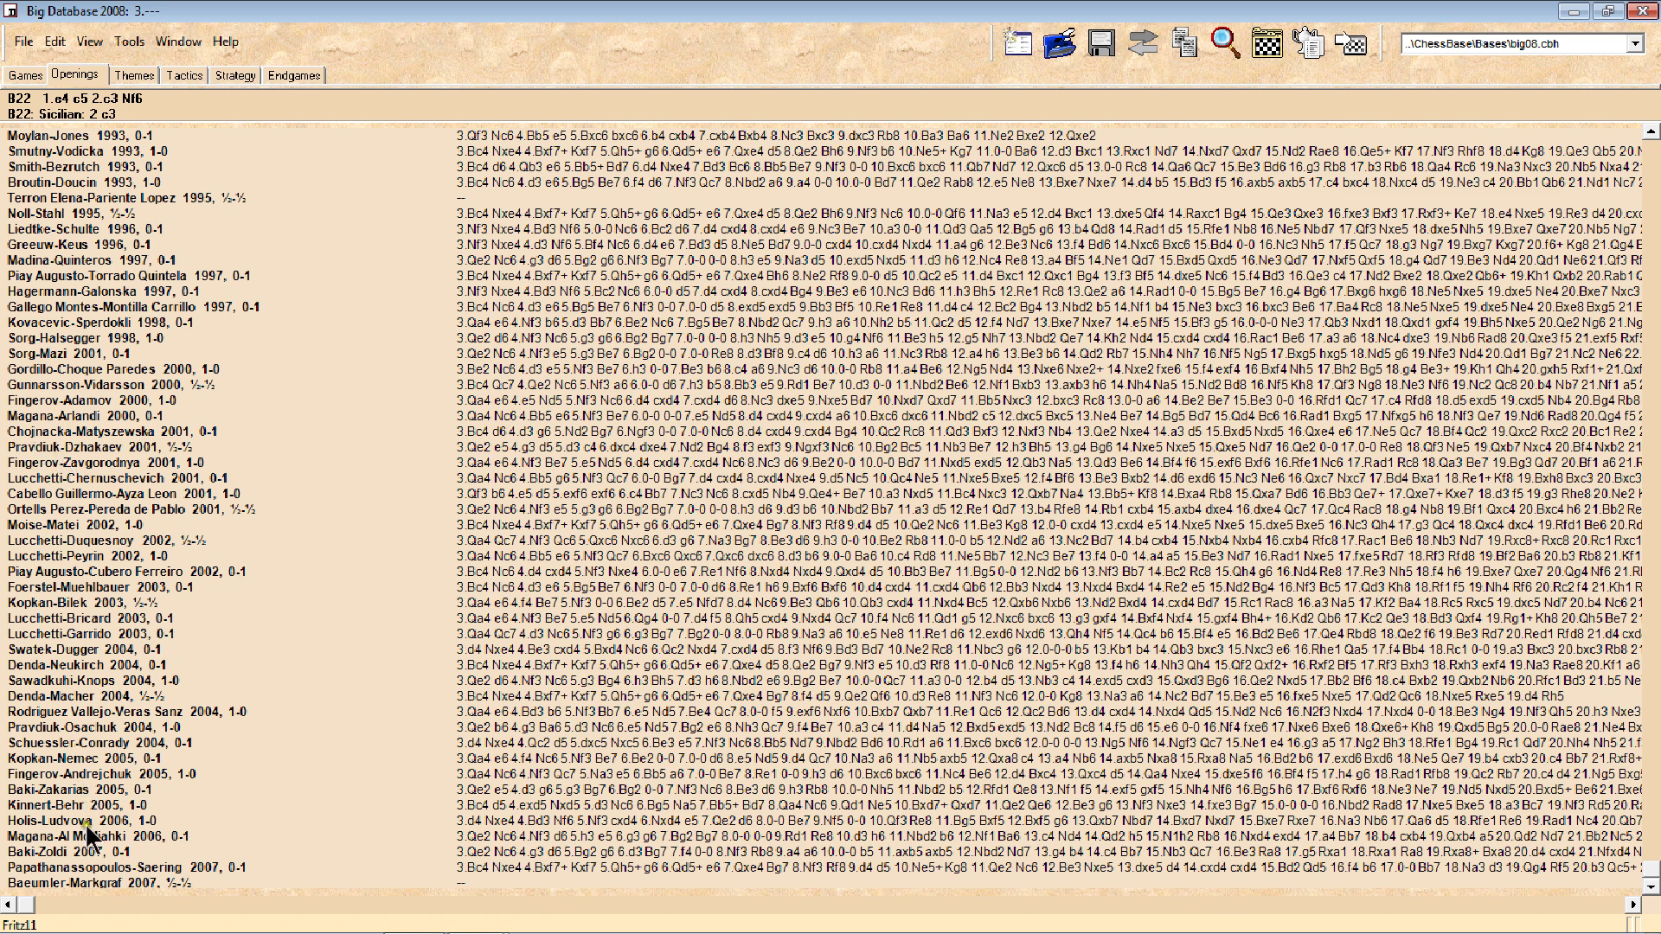
scroll(87, 877, "up", 1)
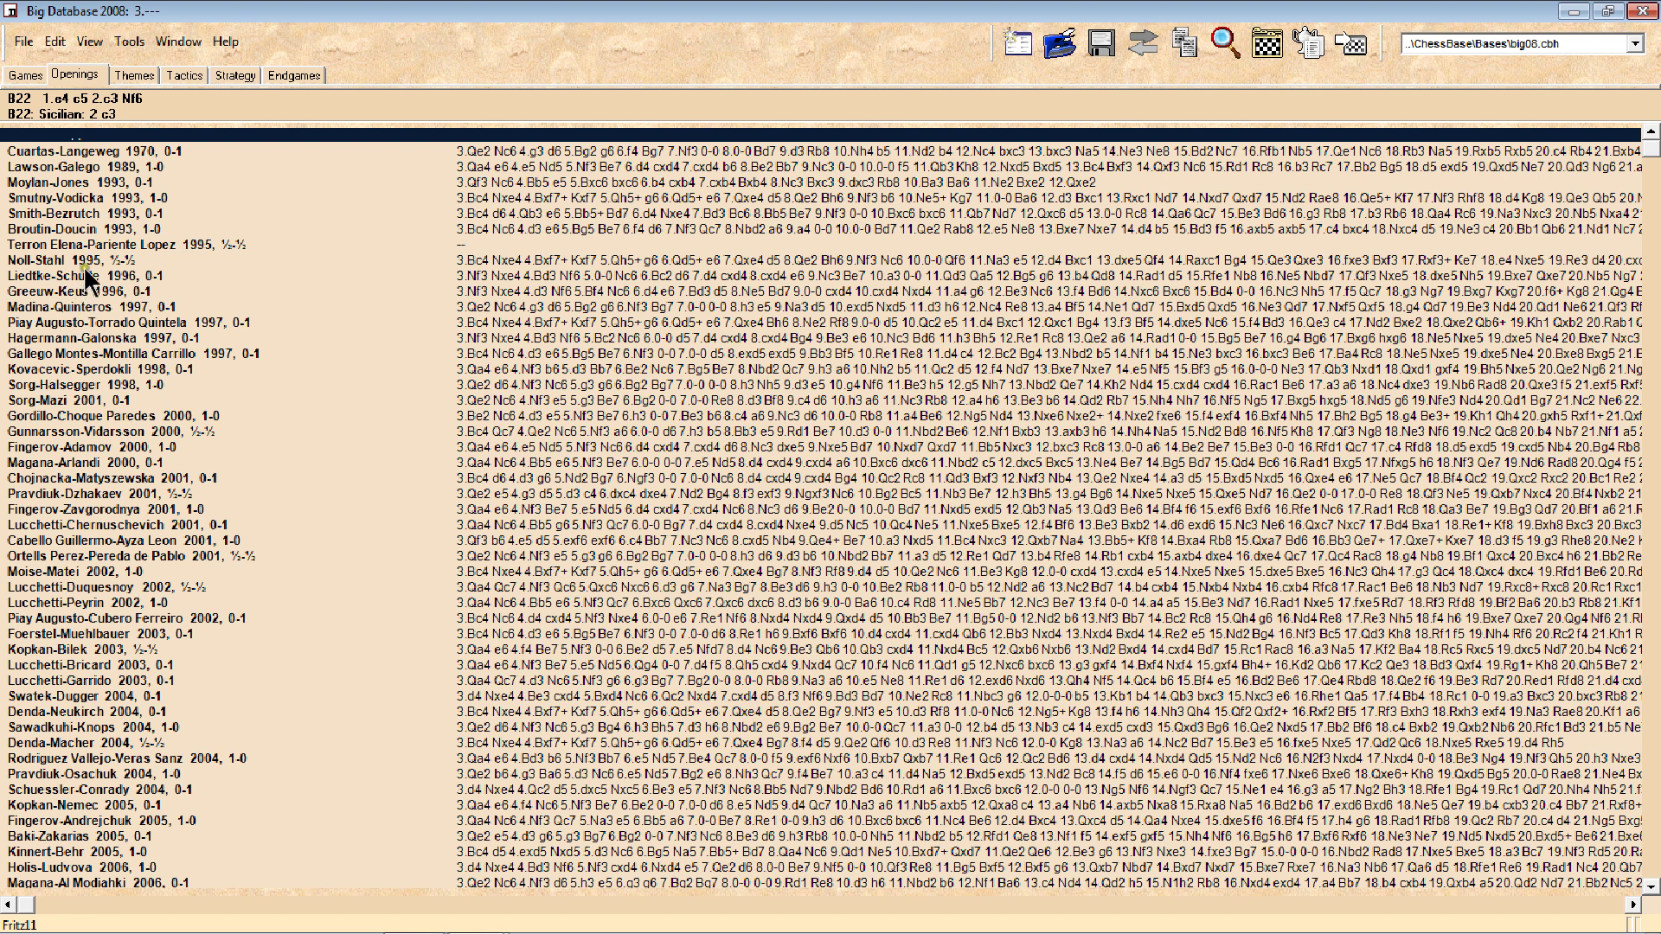
- Open the 1998 AUT-chT2S 9899 round 2.6 game from the B22 list and return its board to the starting position
double_click(79, 388)
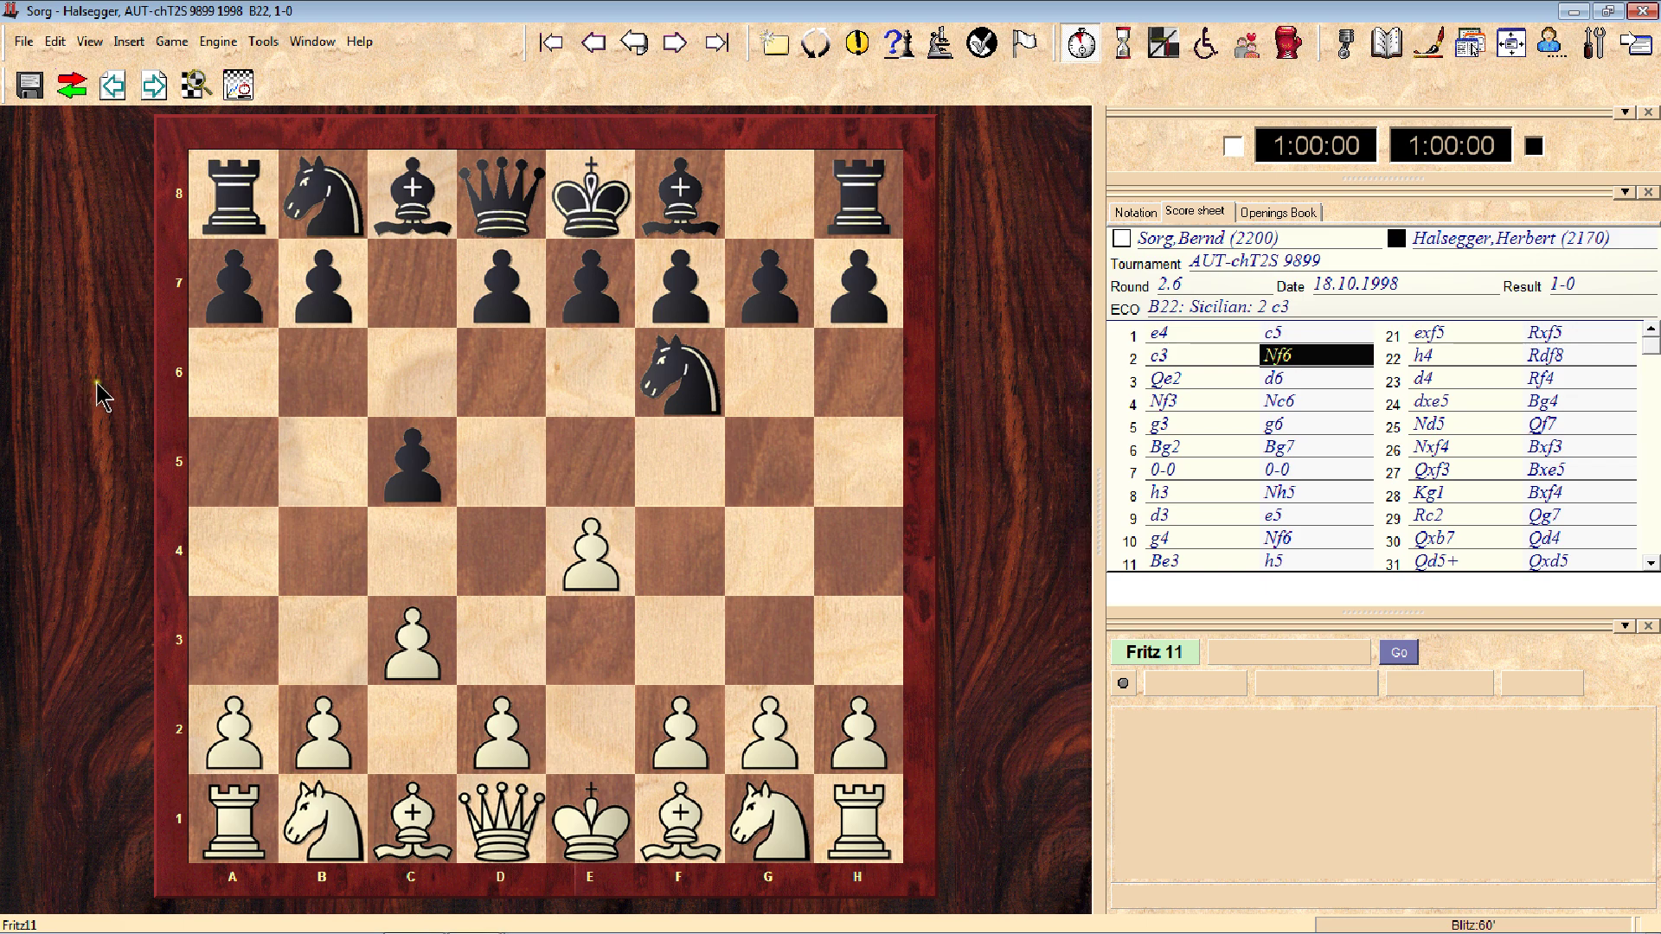
key("Left")
key("Left")
key("Left")
key("Left")
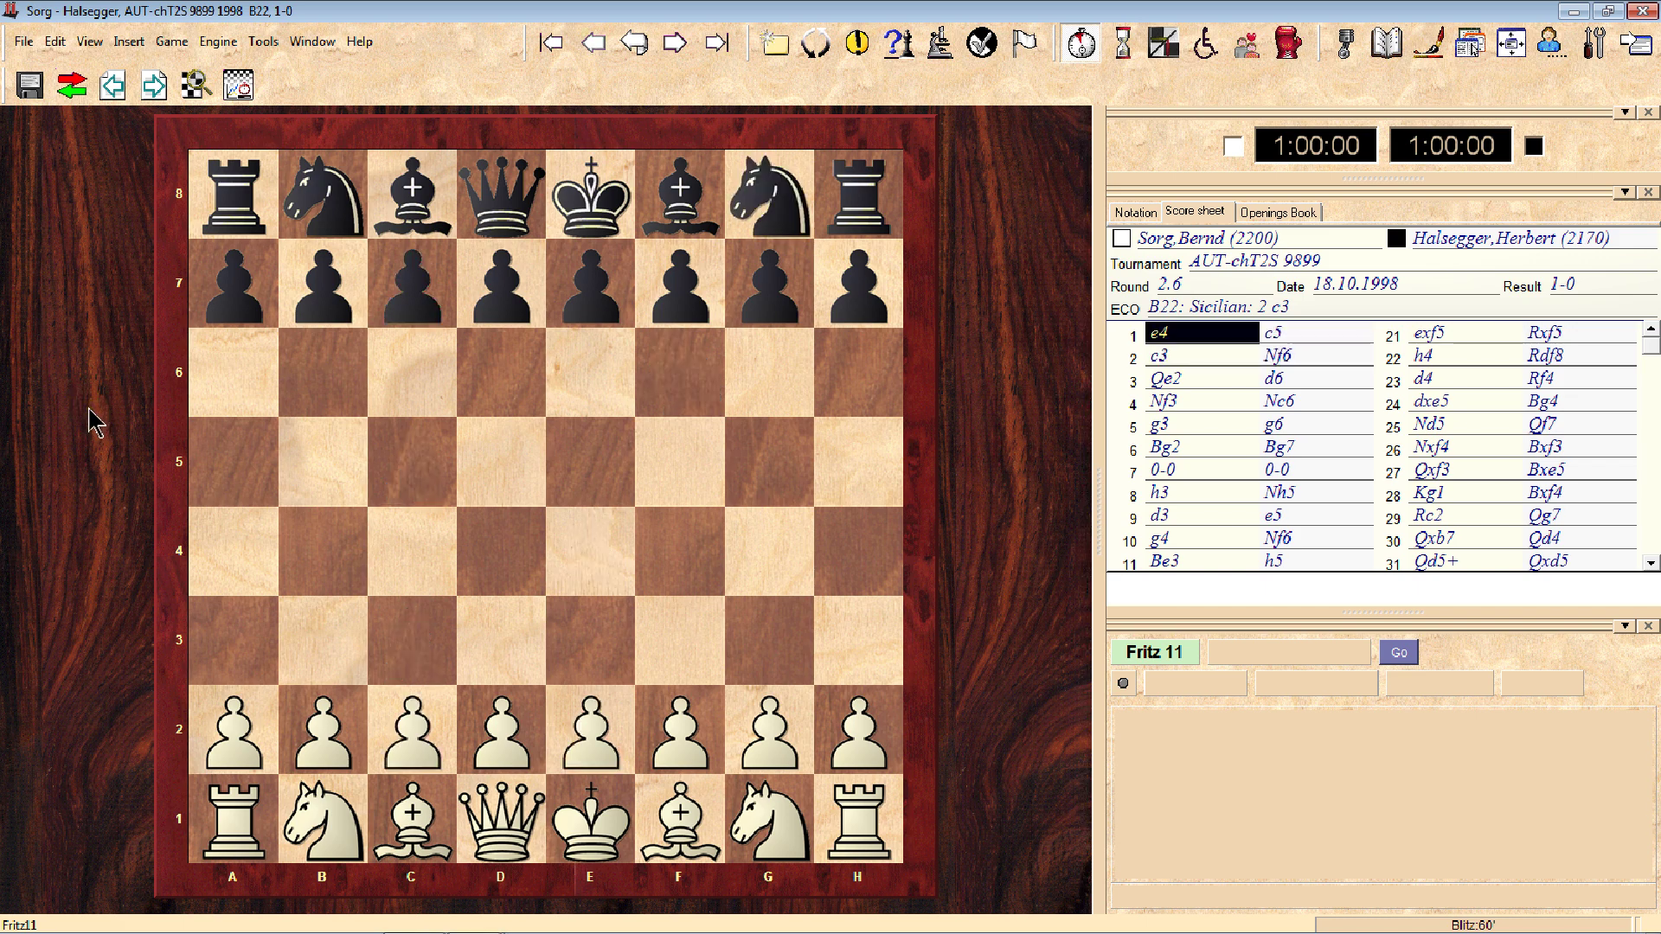
- Play through the game's opening moves one at a time, from 1.e4 c5 2.c3 Nf6 to 4...Nc6
key("Right")
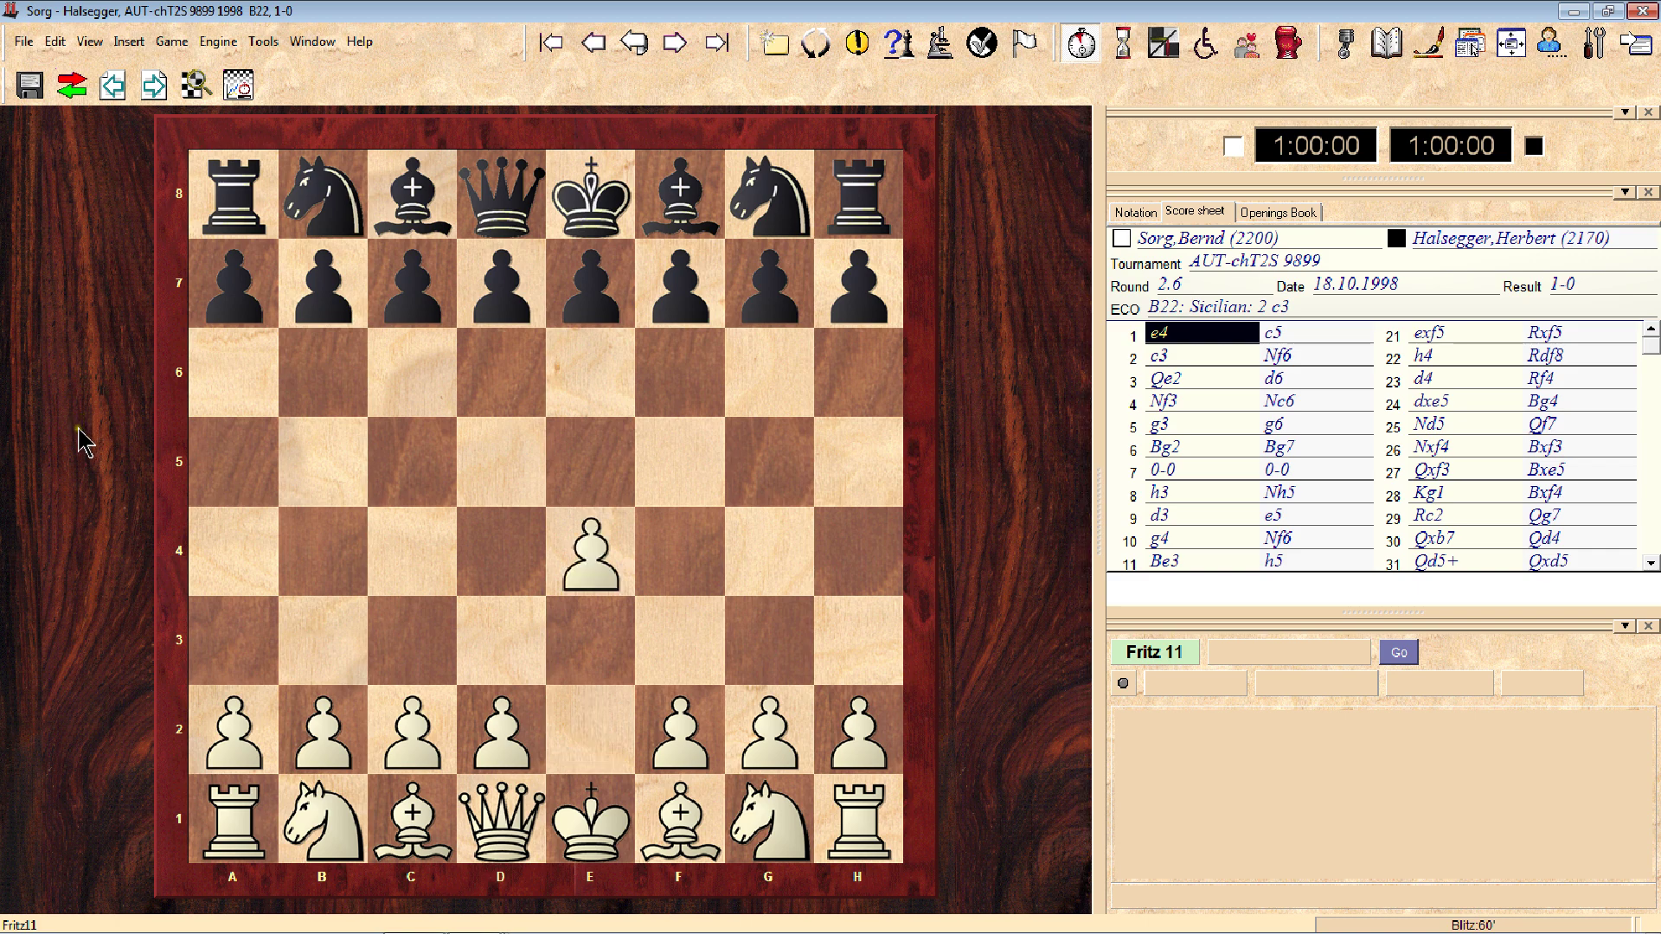
key("Right")
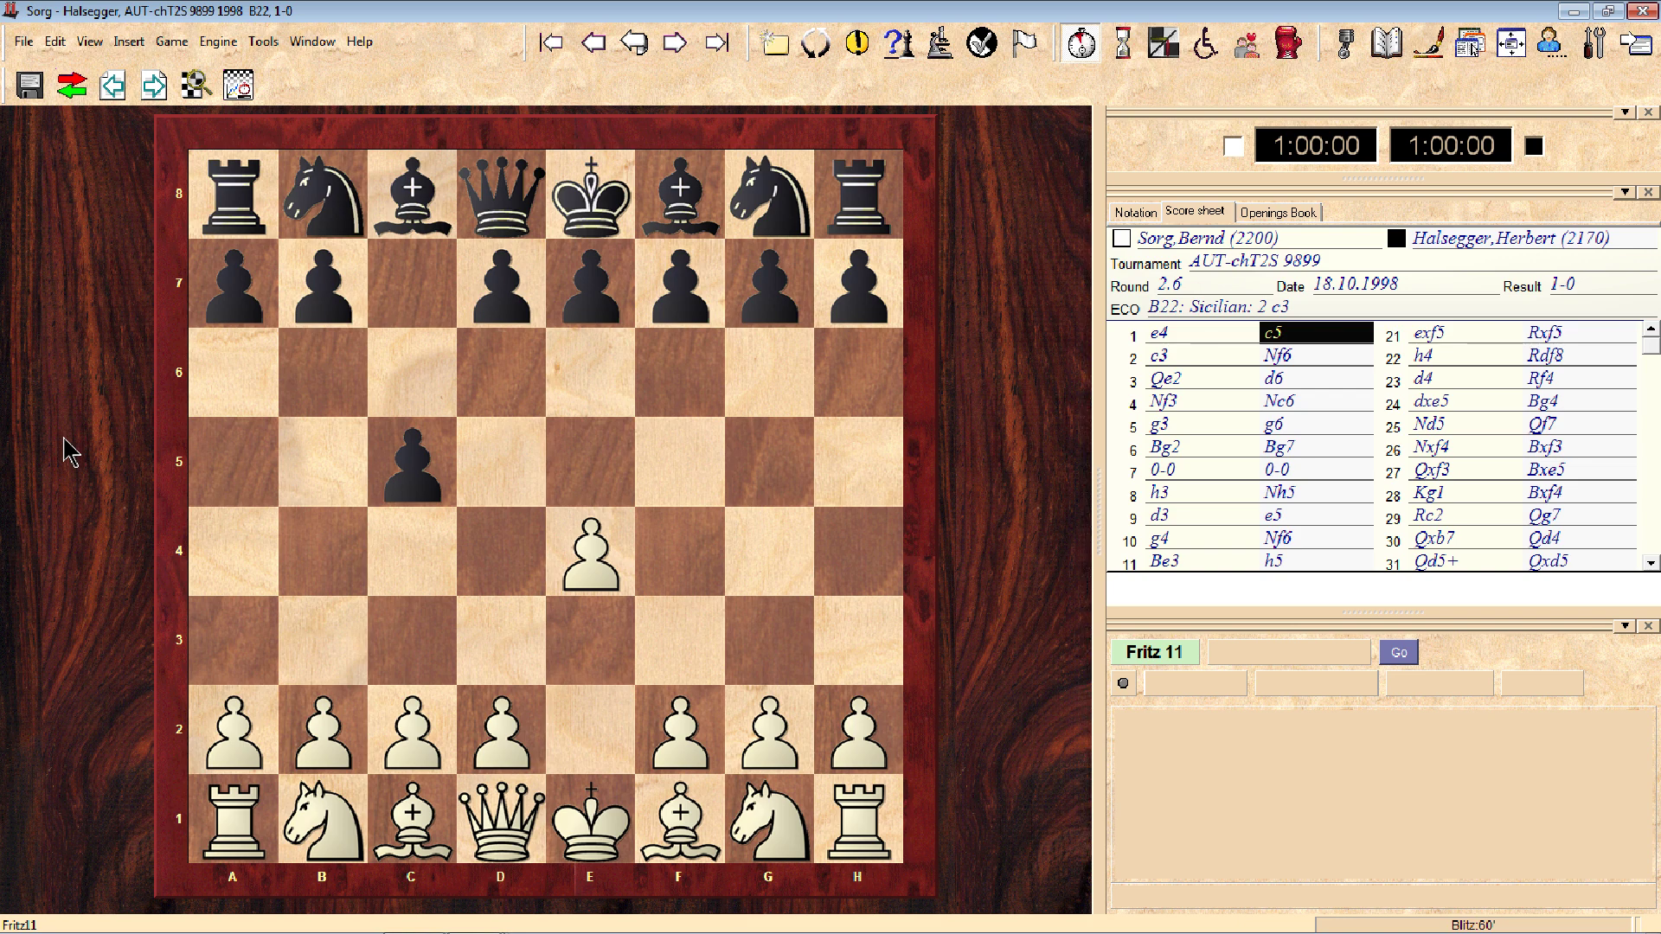
key("Right")
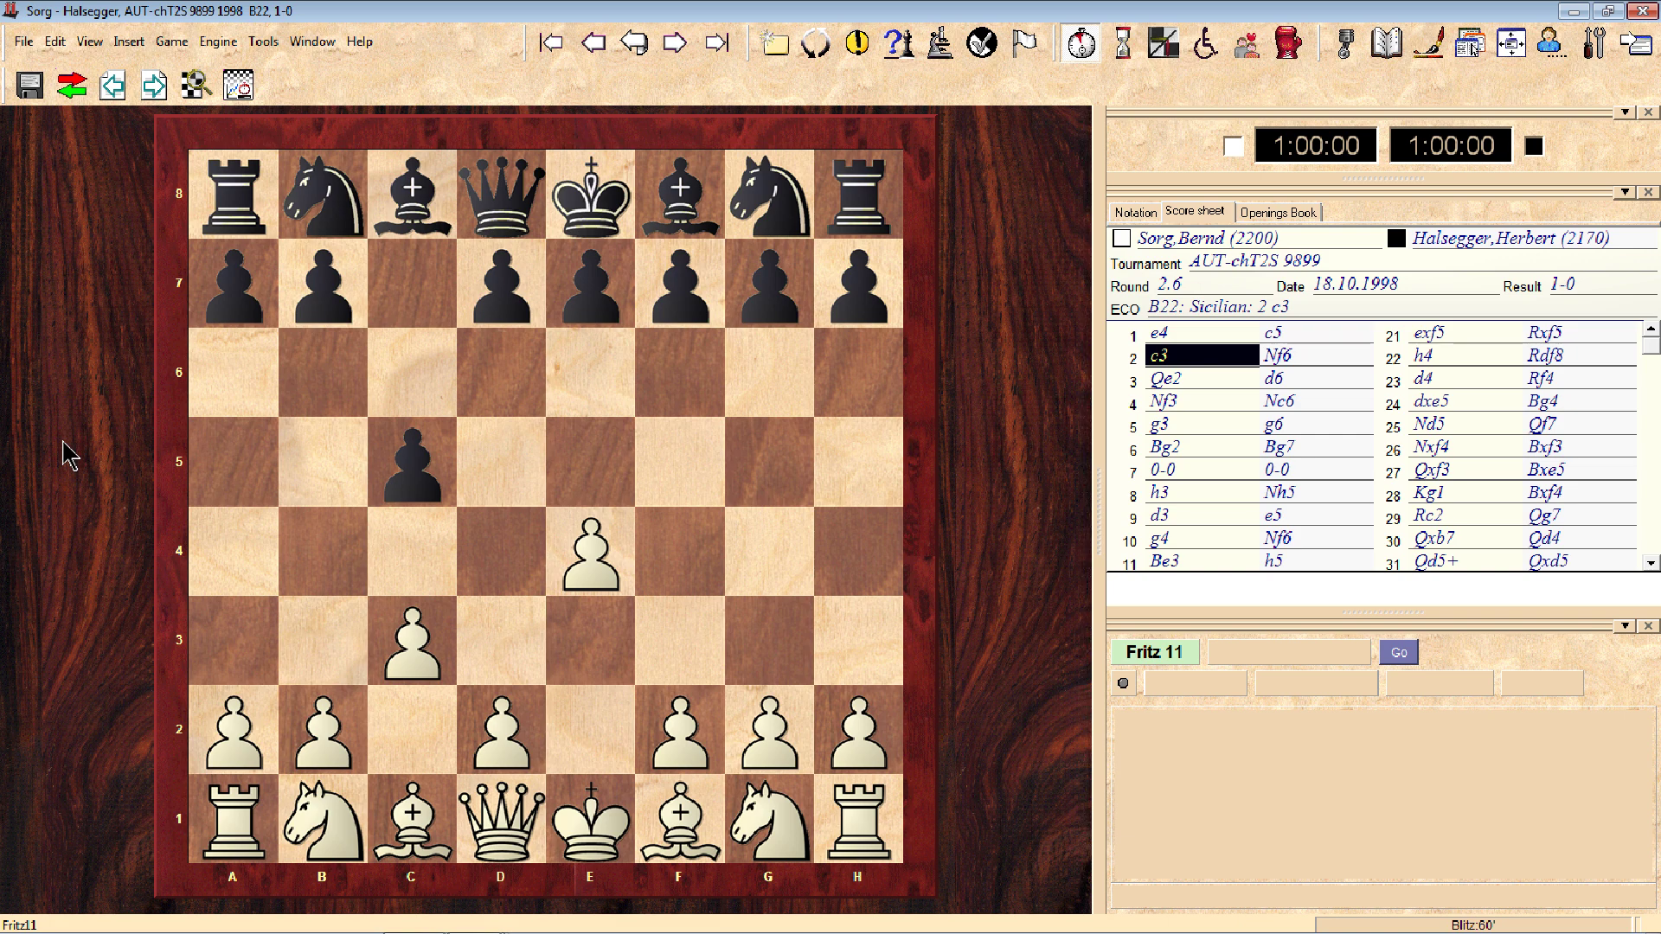
key("Right")
key("Right")
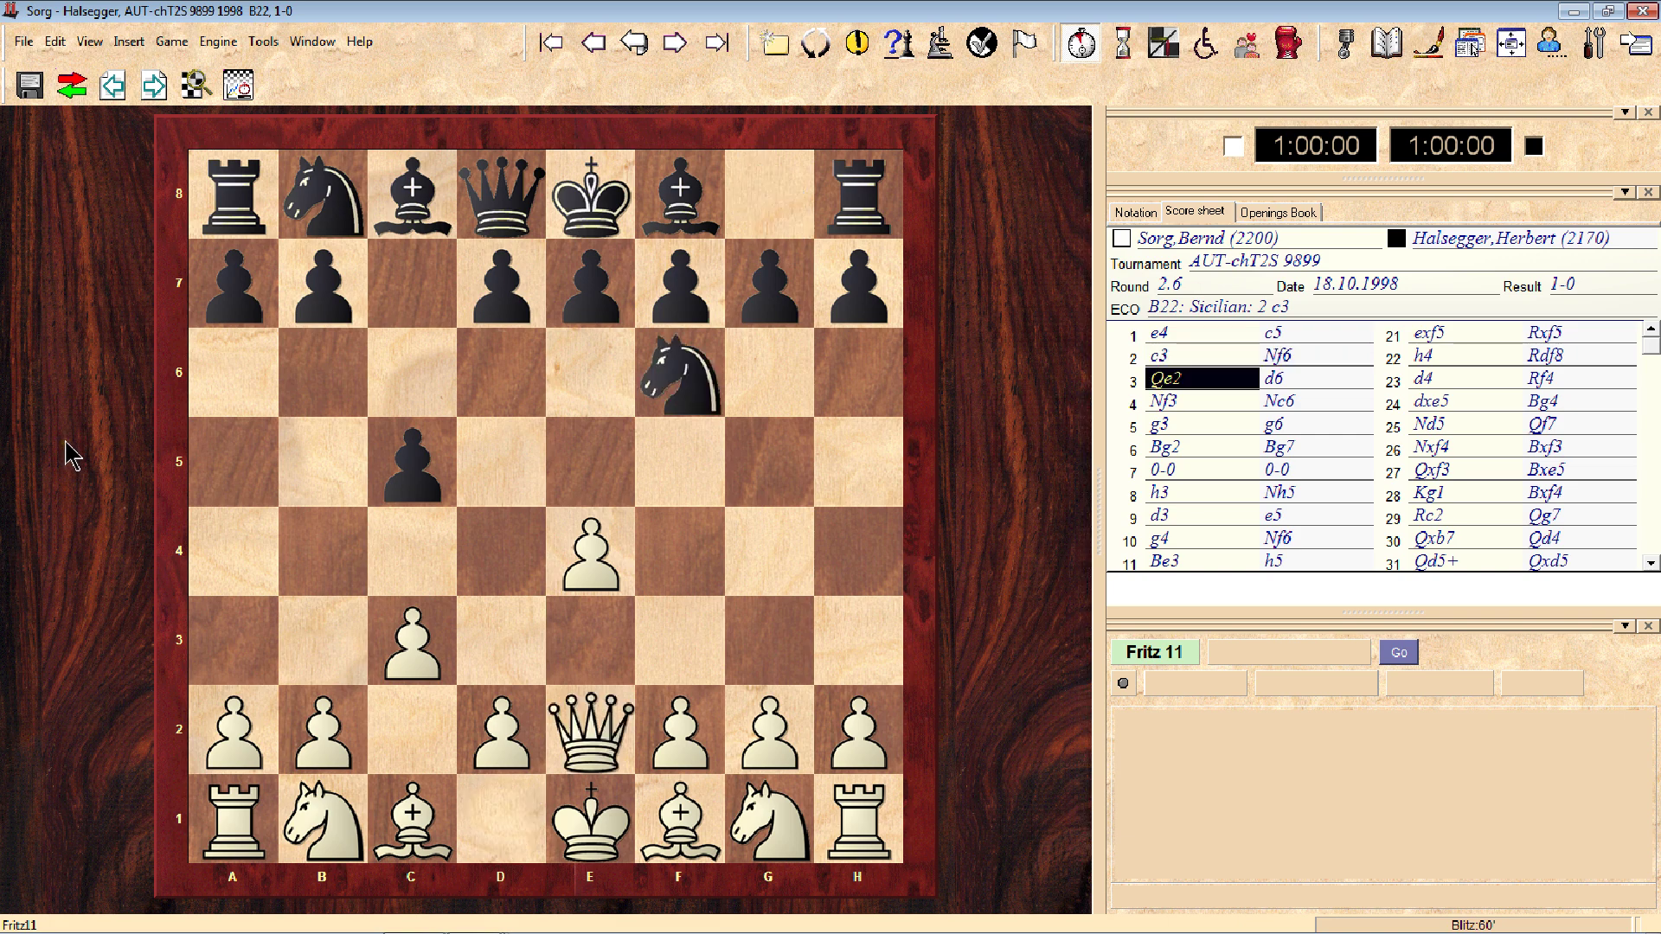
key("Right")
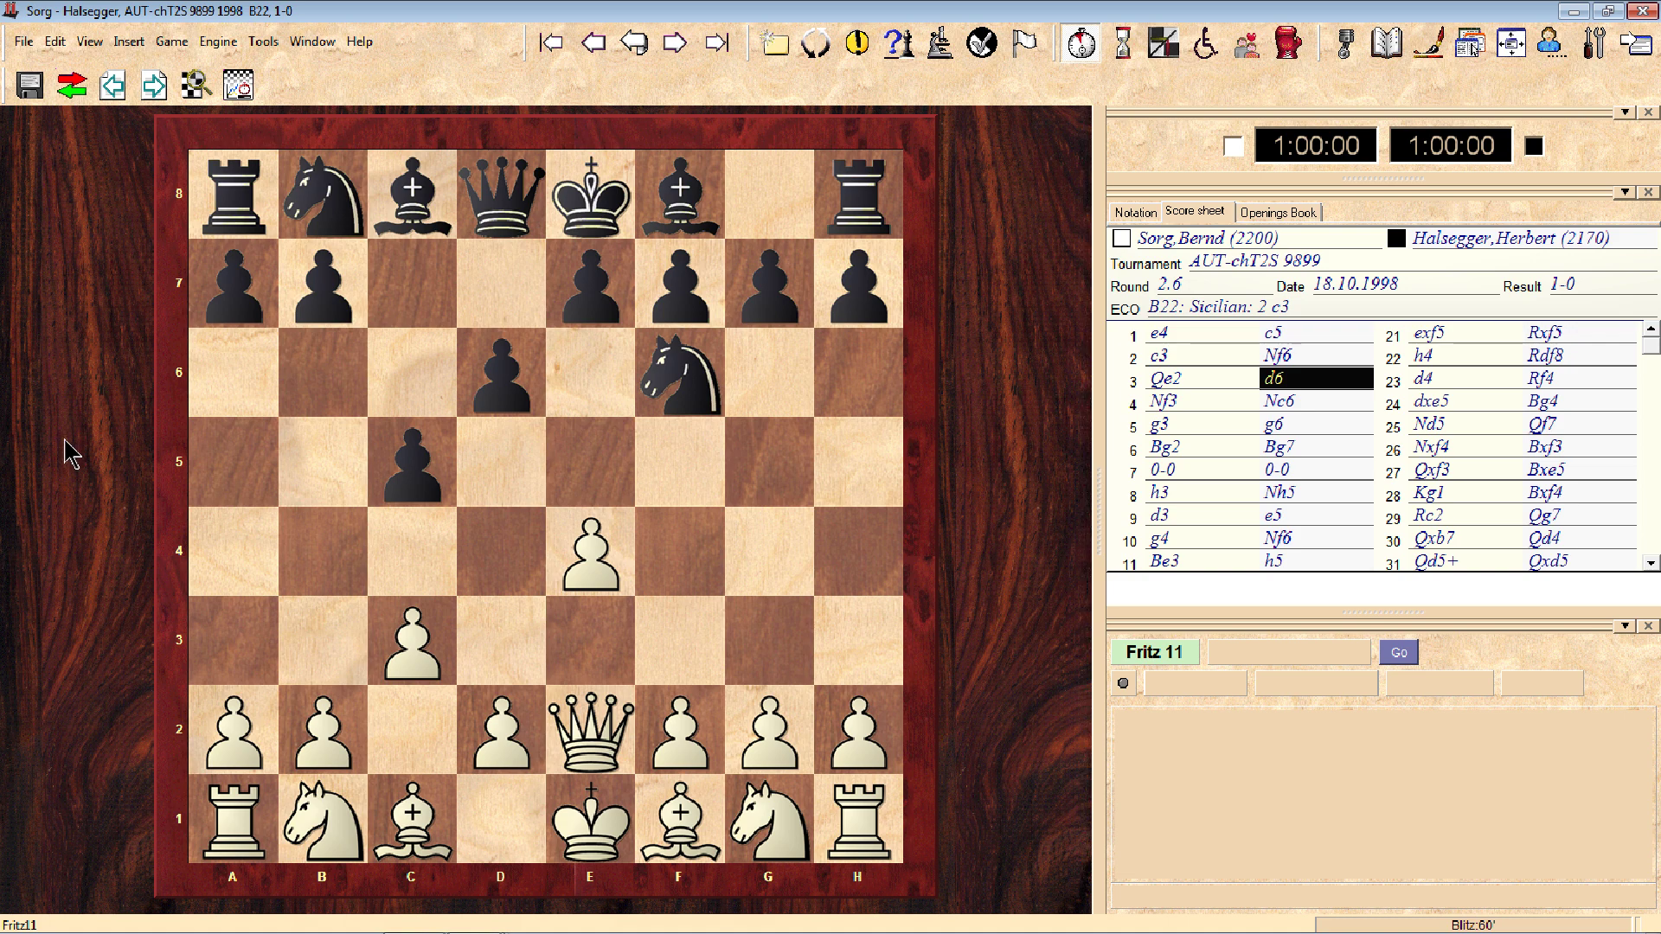
key("Right")
key("Right")
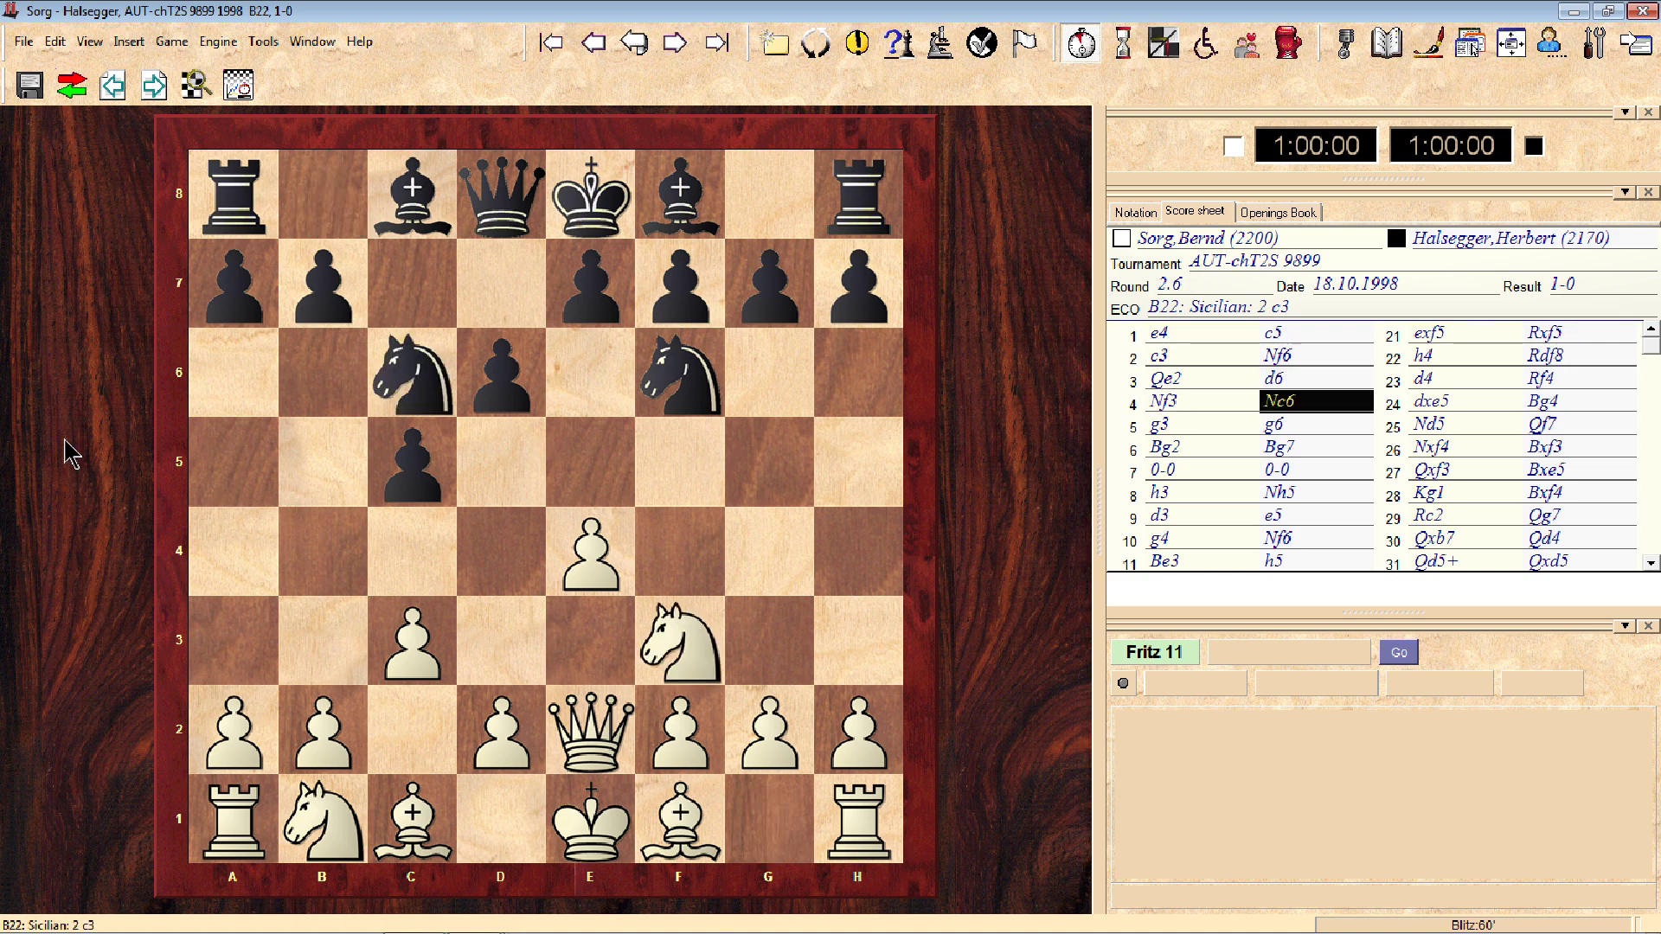
- Step through the kingside development from 5.g3 g6 until both sides have castled on move 7
key("Right")
key("Right")
key("Right")
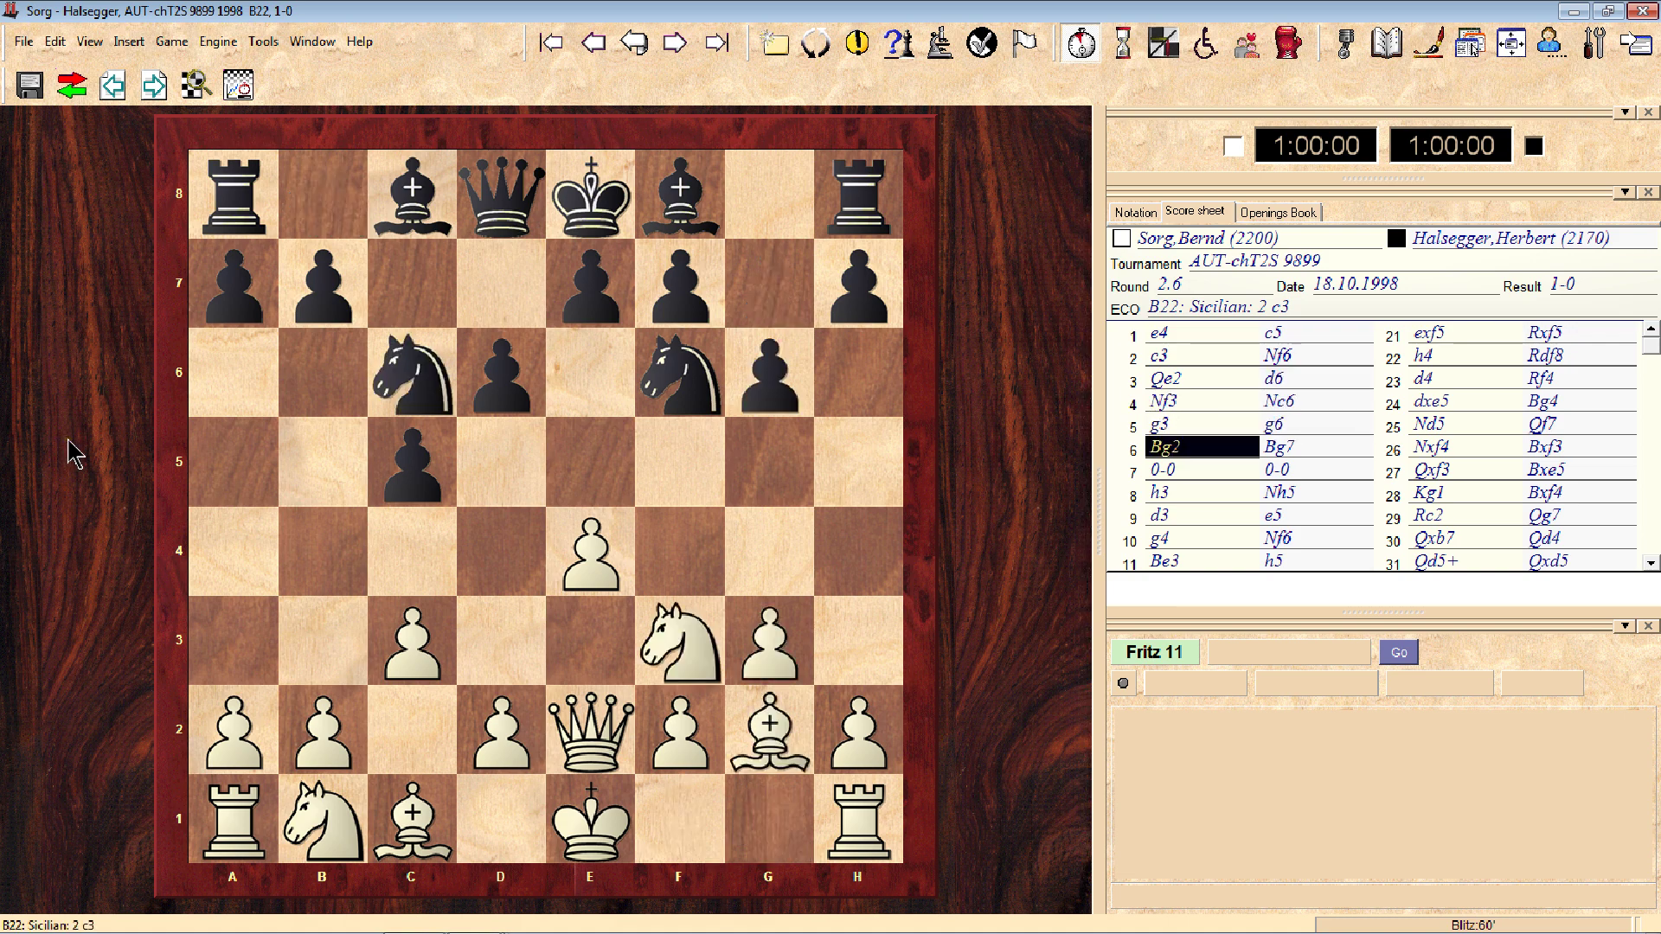
key("Right")
key("Right")
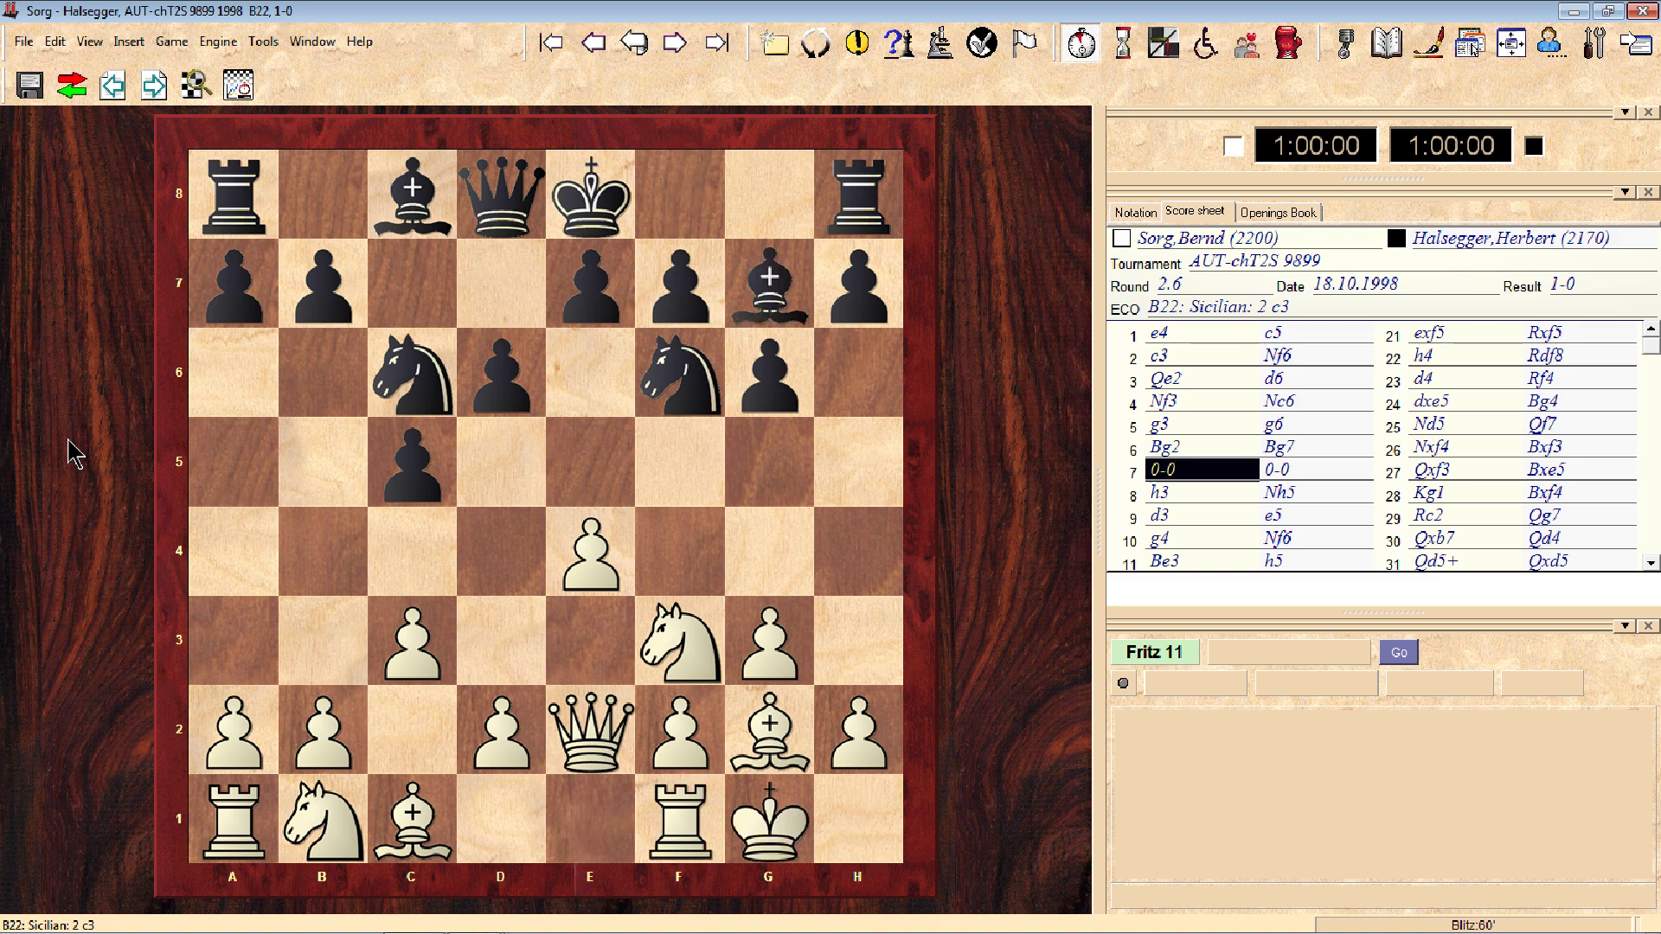
key("Right")
- Replay the game from 8.h3 Nh5 through 10.g4 Nf6 to Black's 11...h5
key("Right")
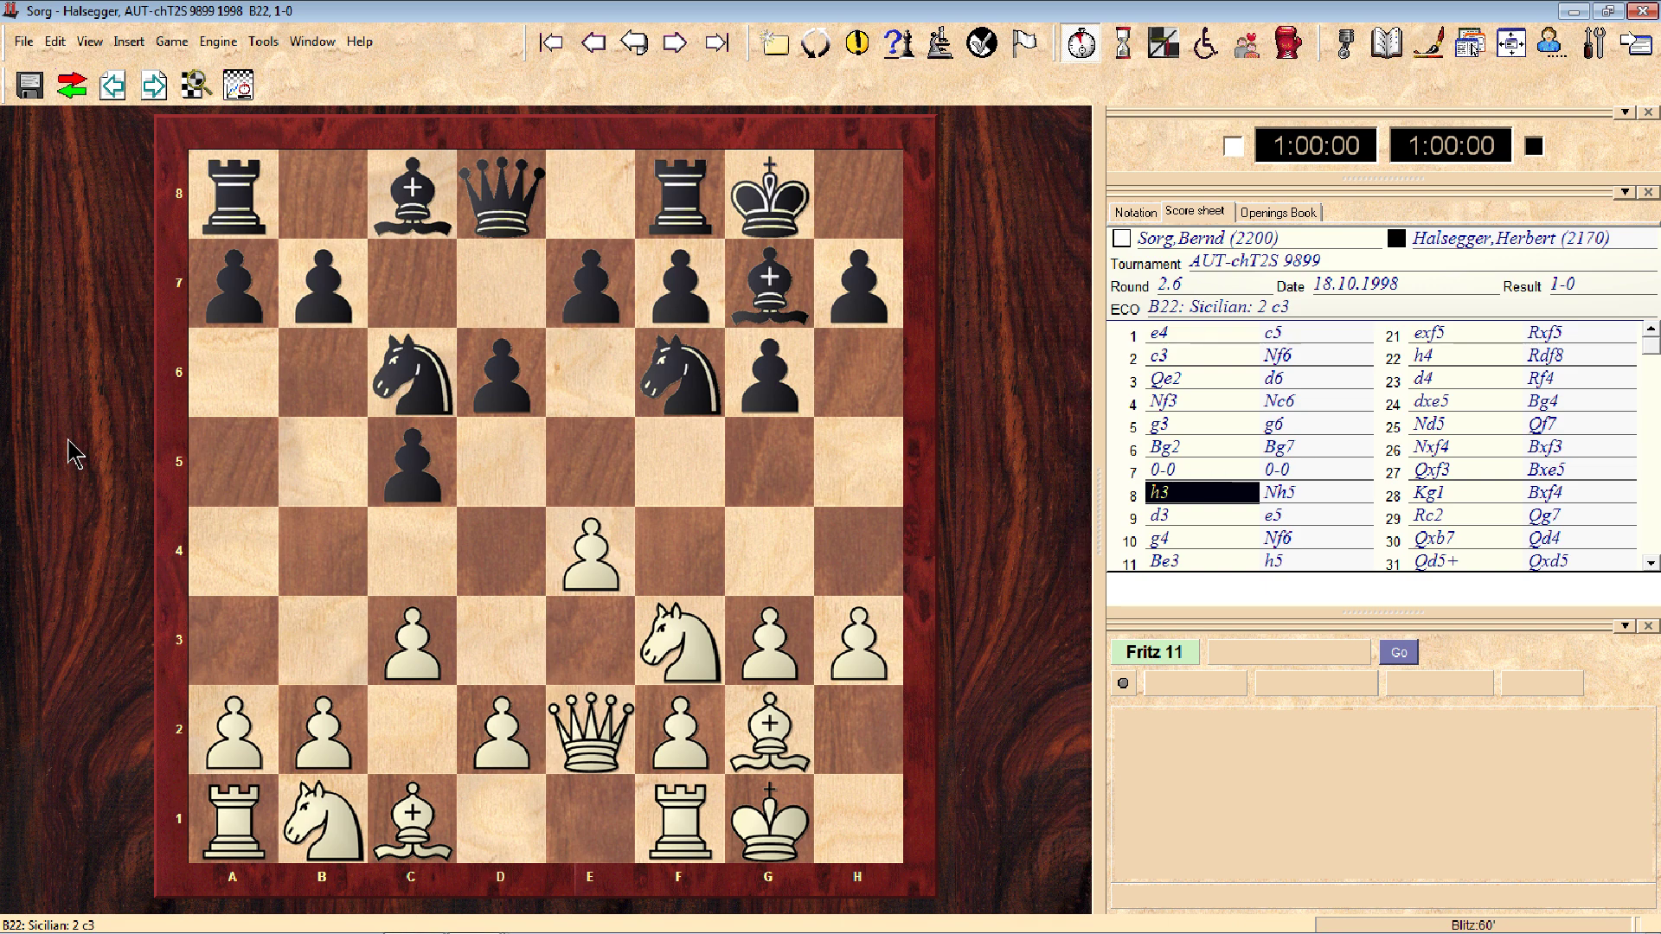
key("Right")
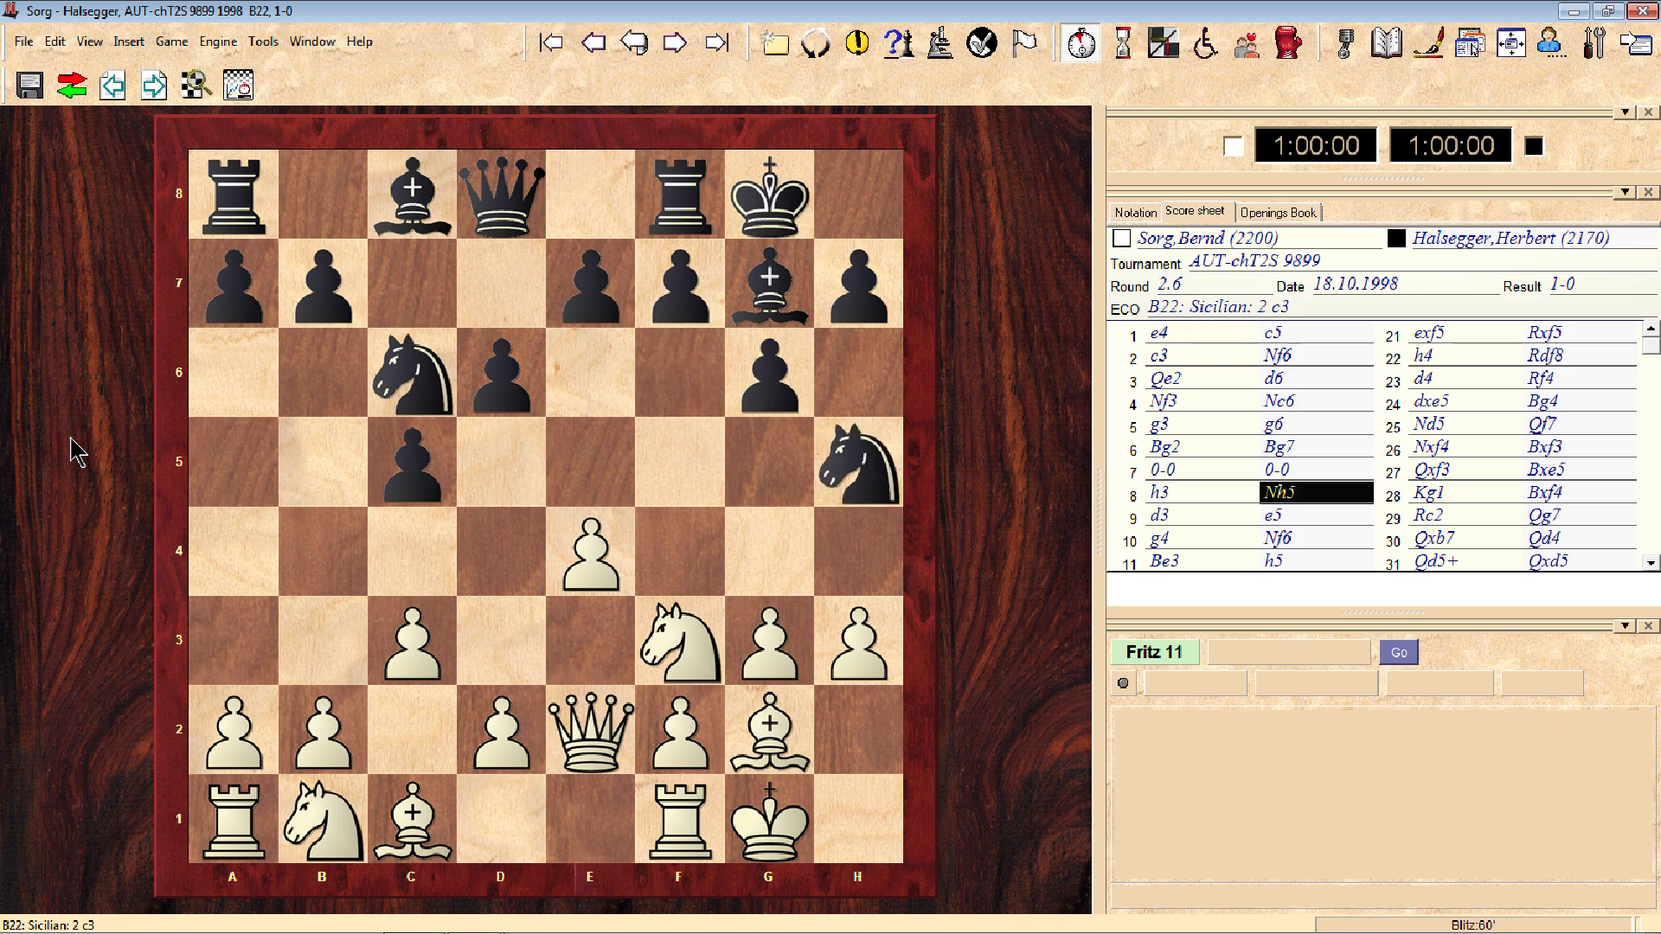
key("Right")
key("Right")
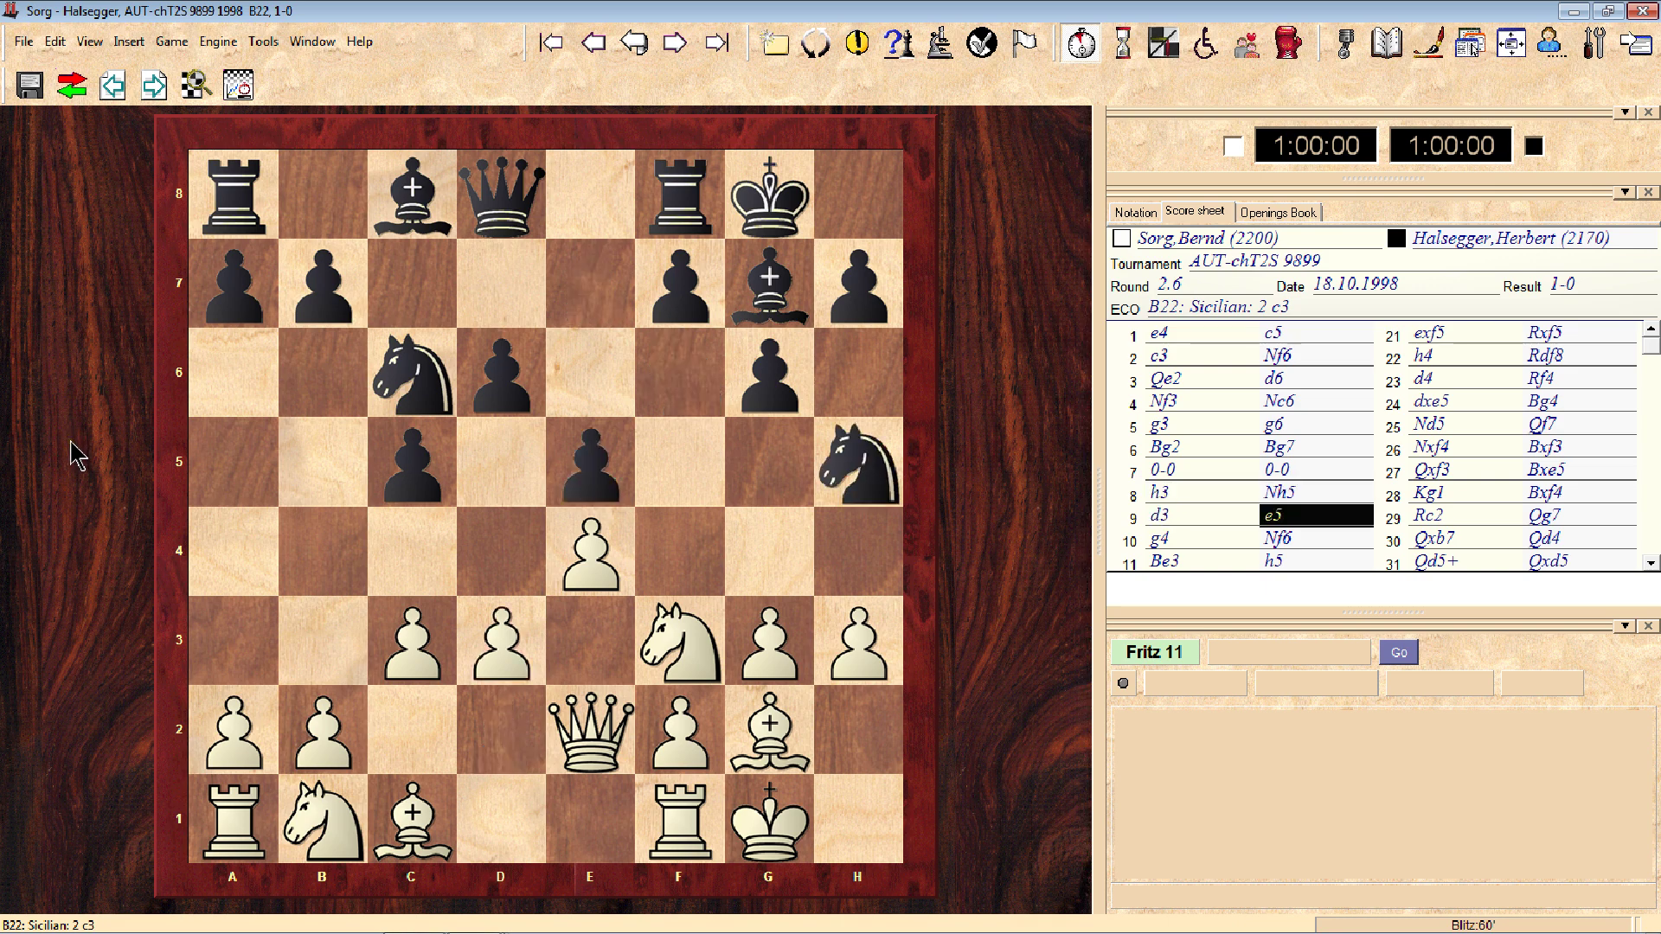
key("Right")
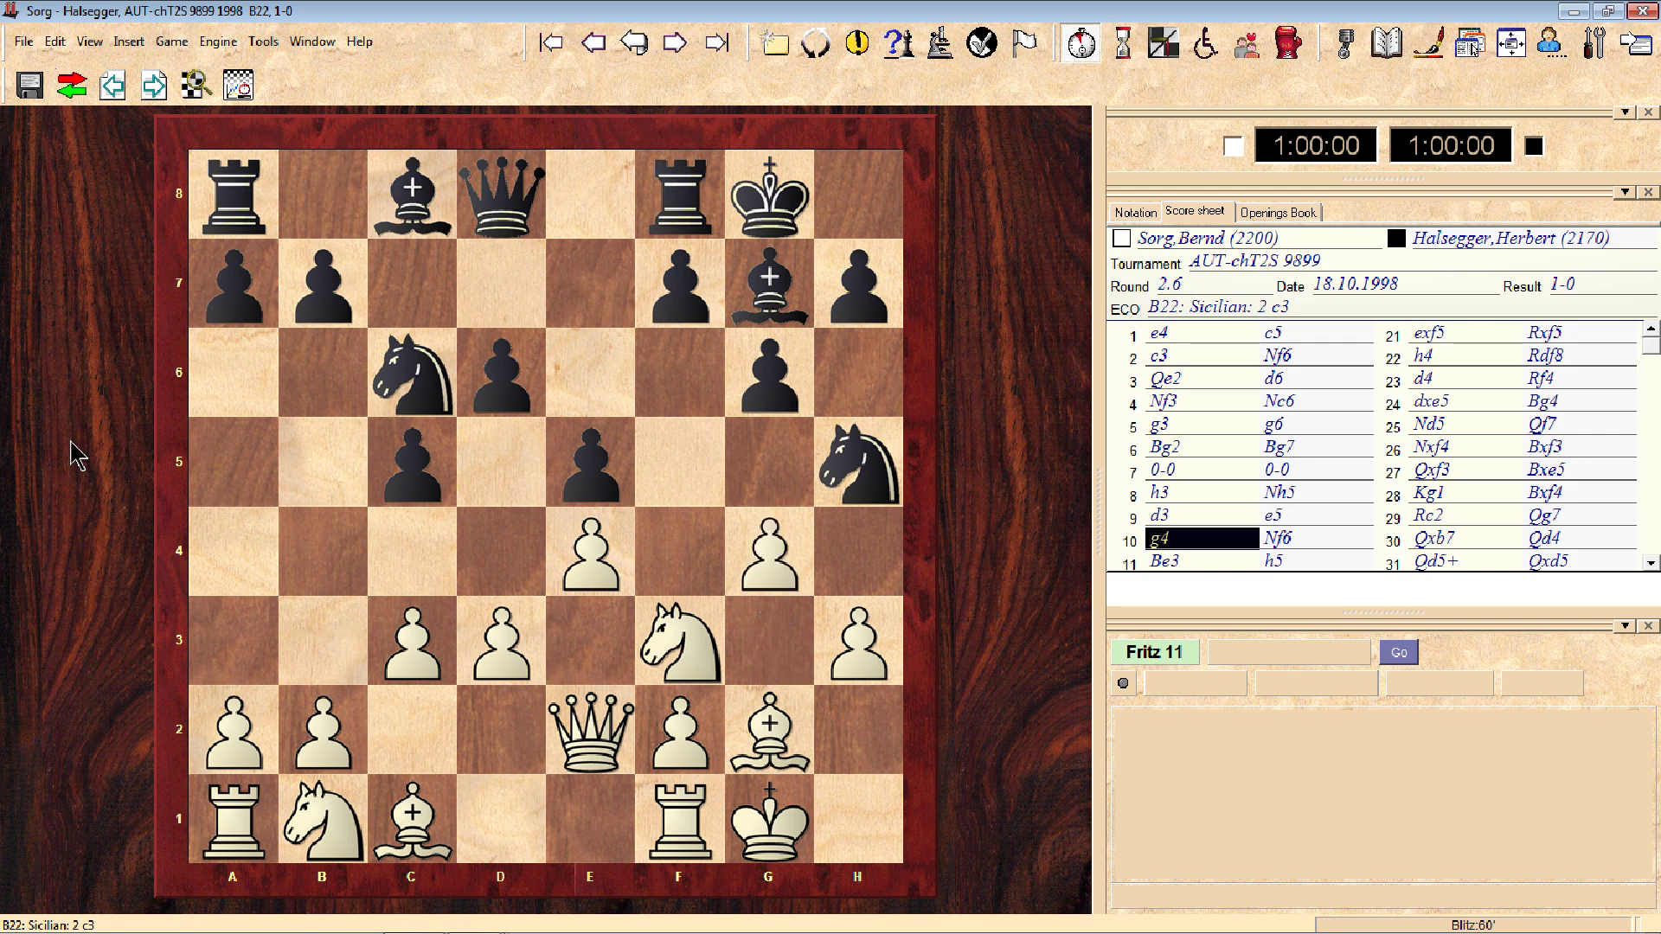
key("Right")
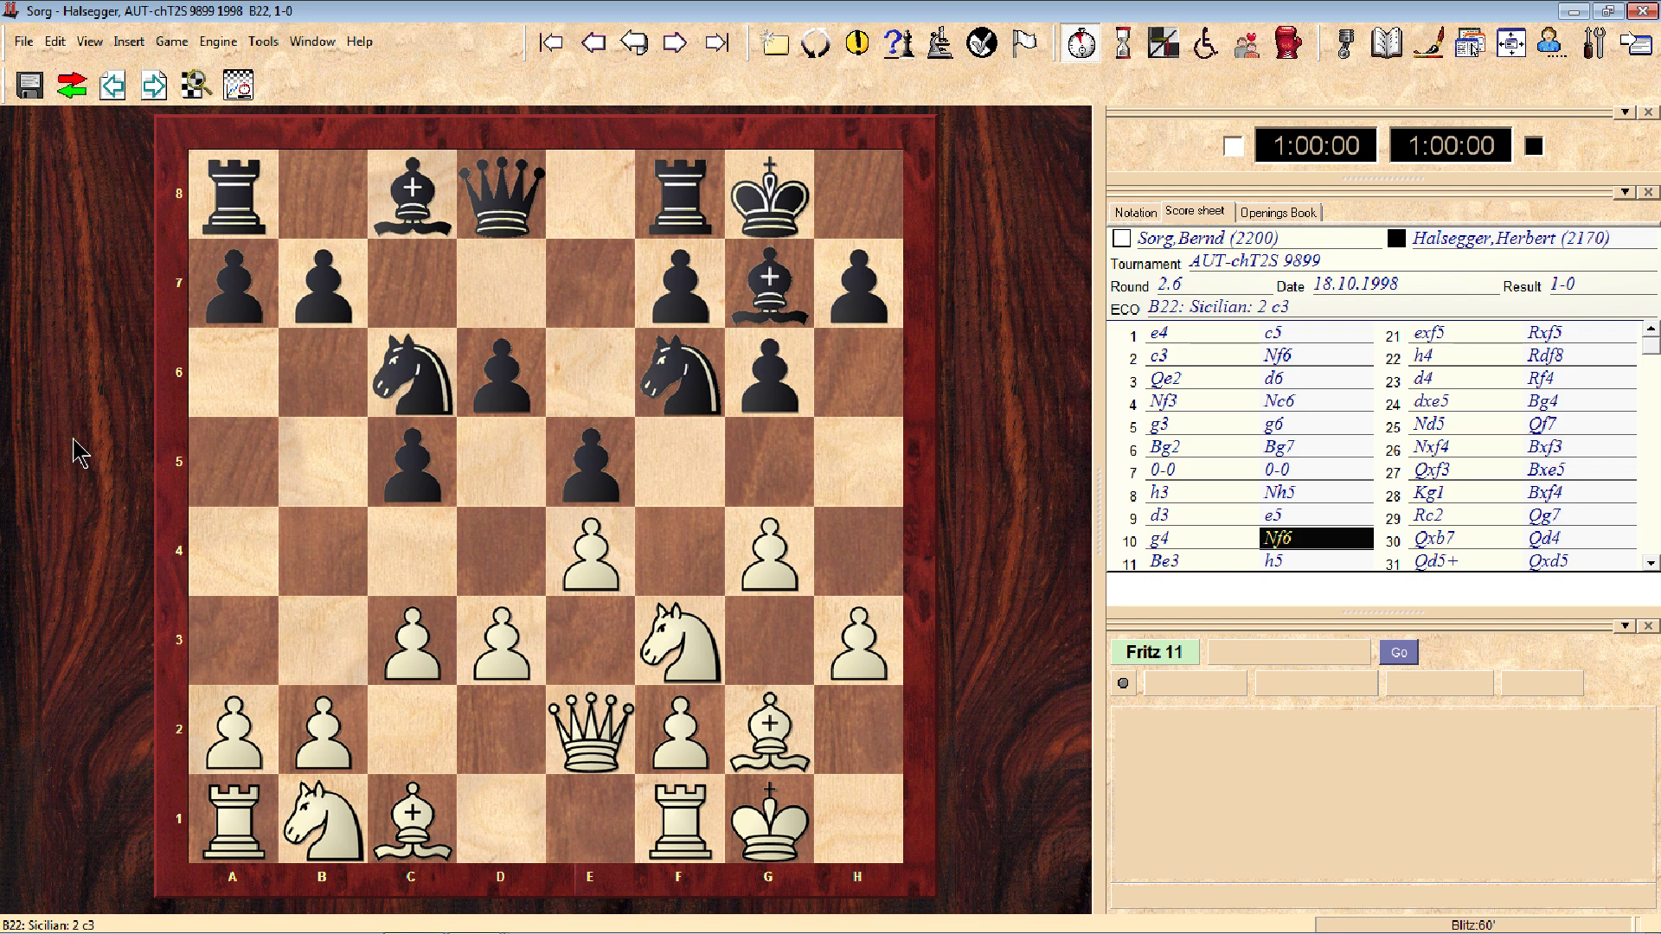
key("Right")
key("Right")
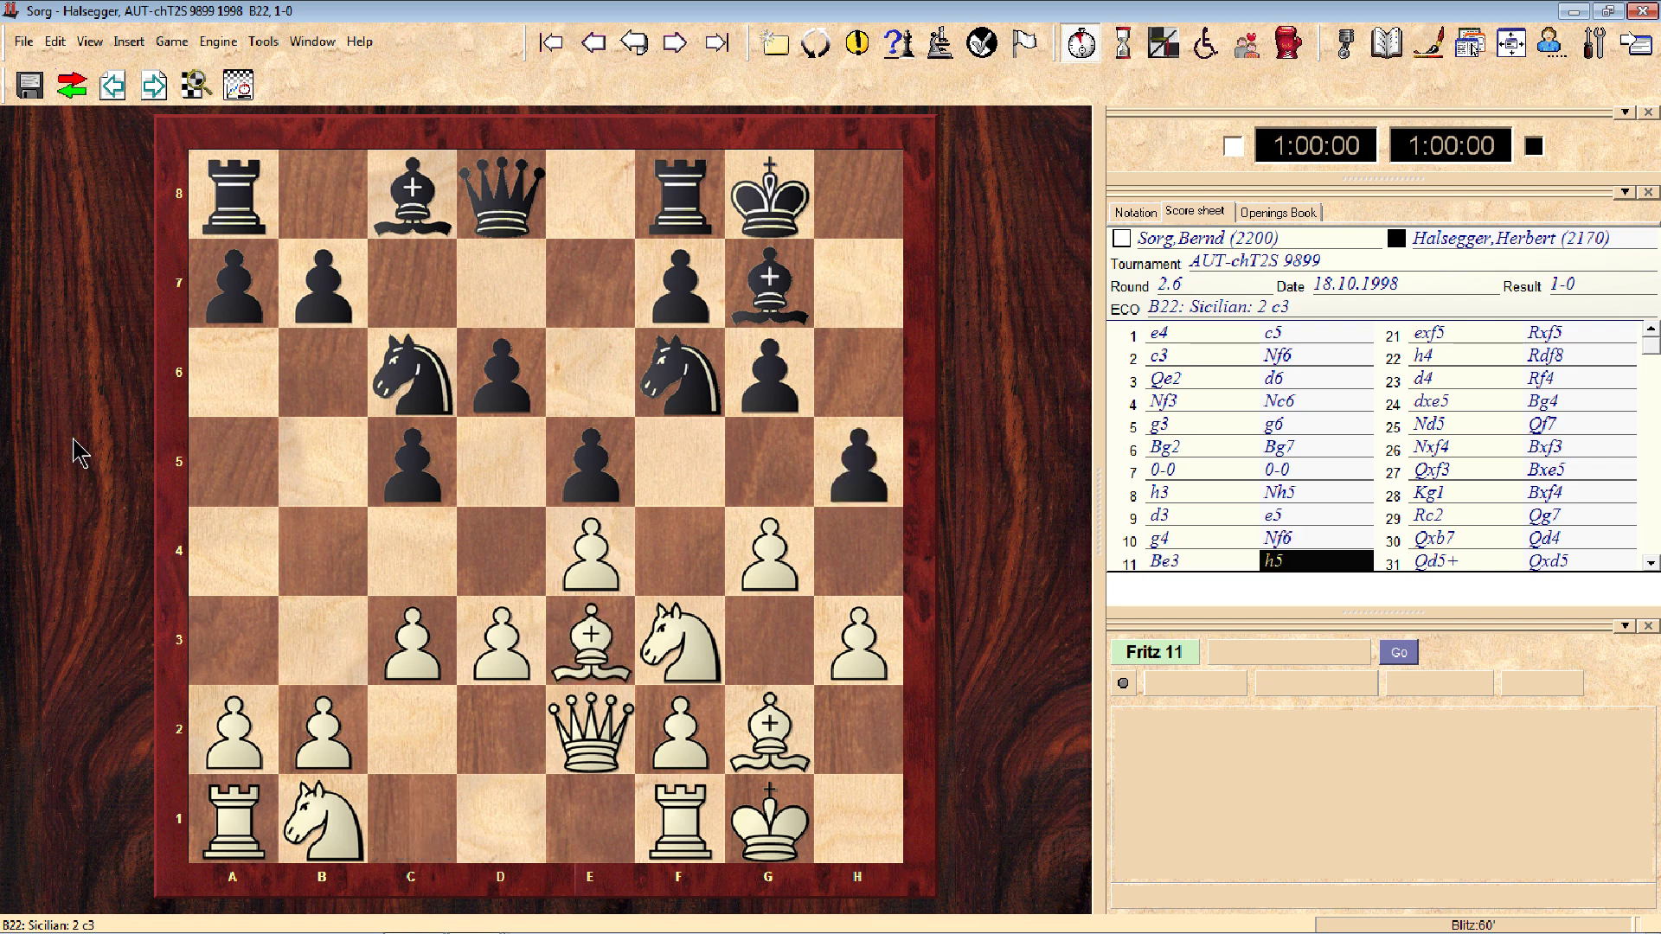
- Follow the game from 12.g5 Nh7 to the exchange on d4 ending with 15...cxd4
key("Right")
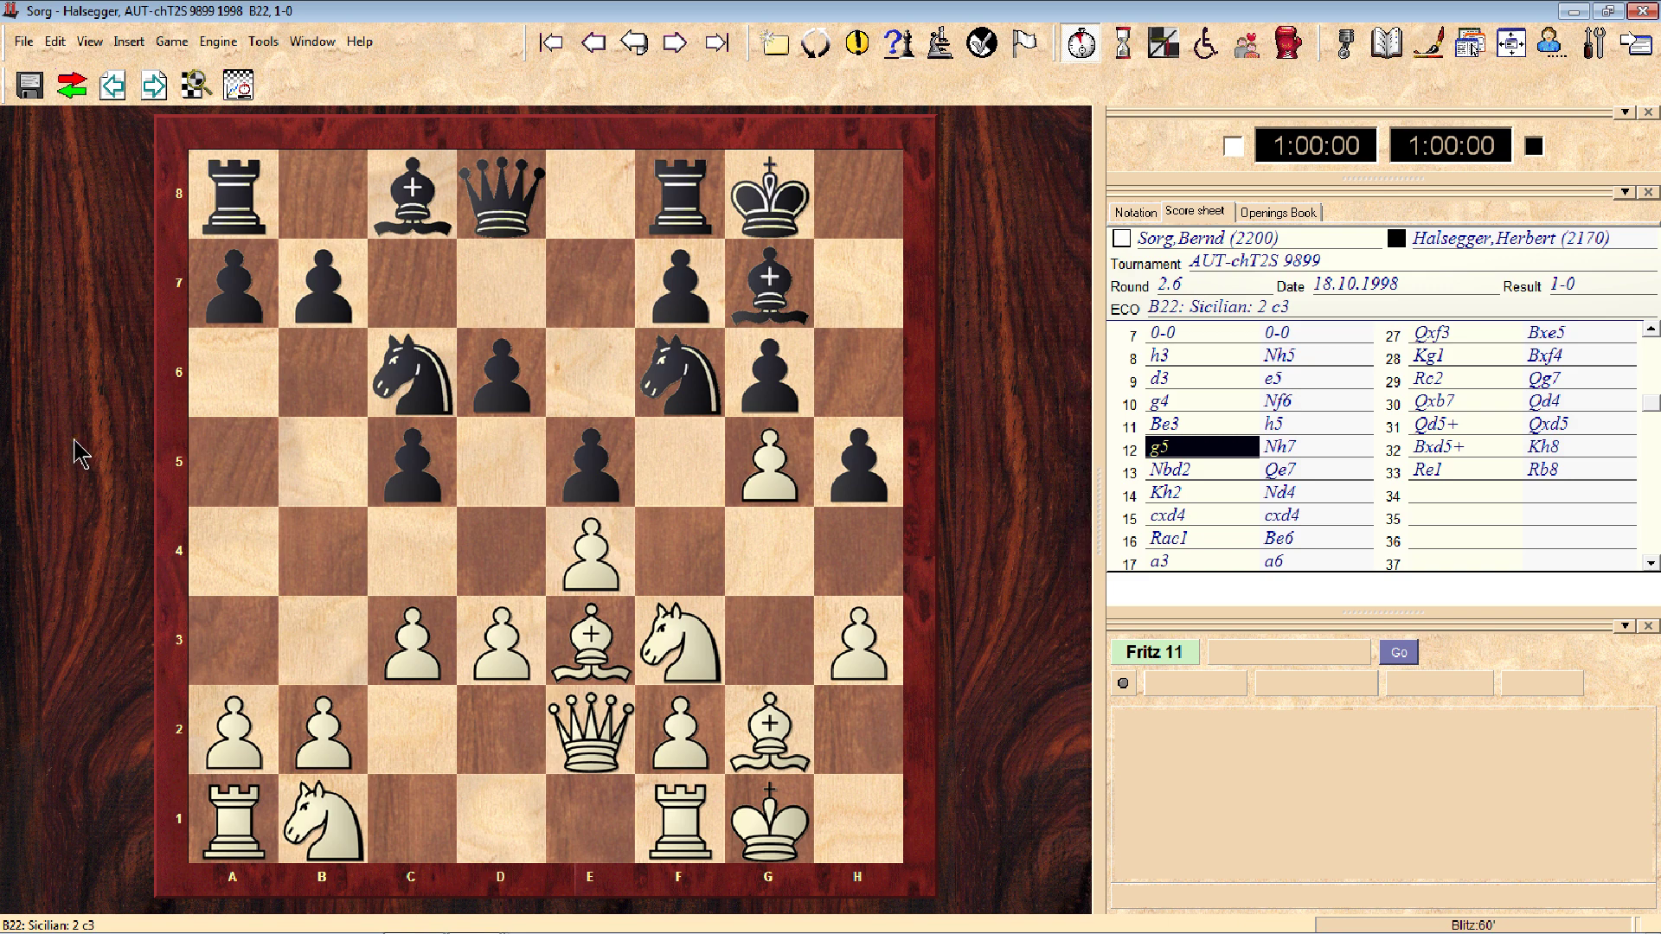
key("Right")
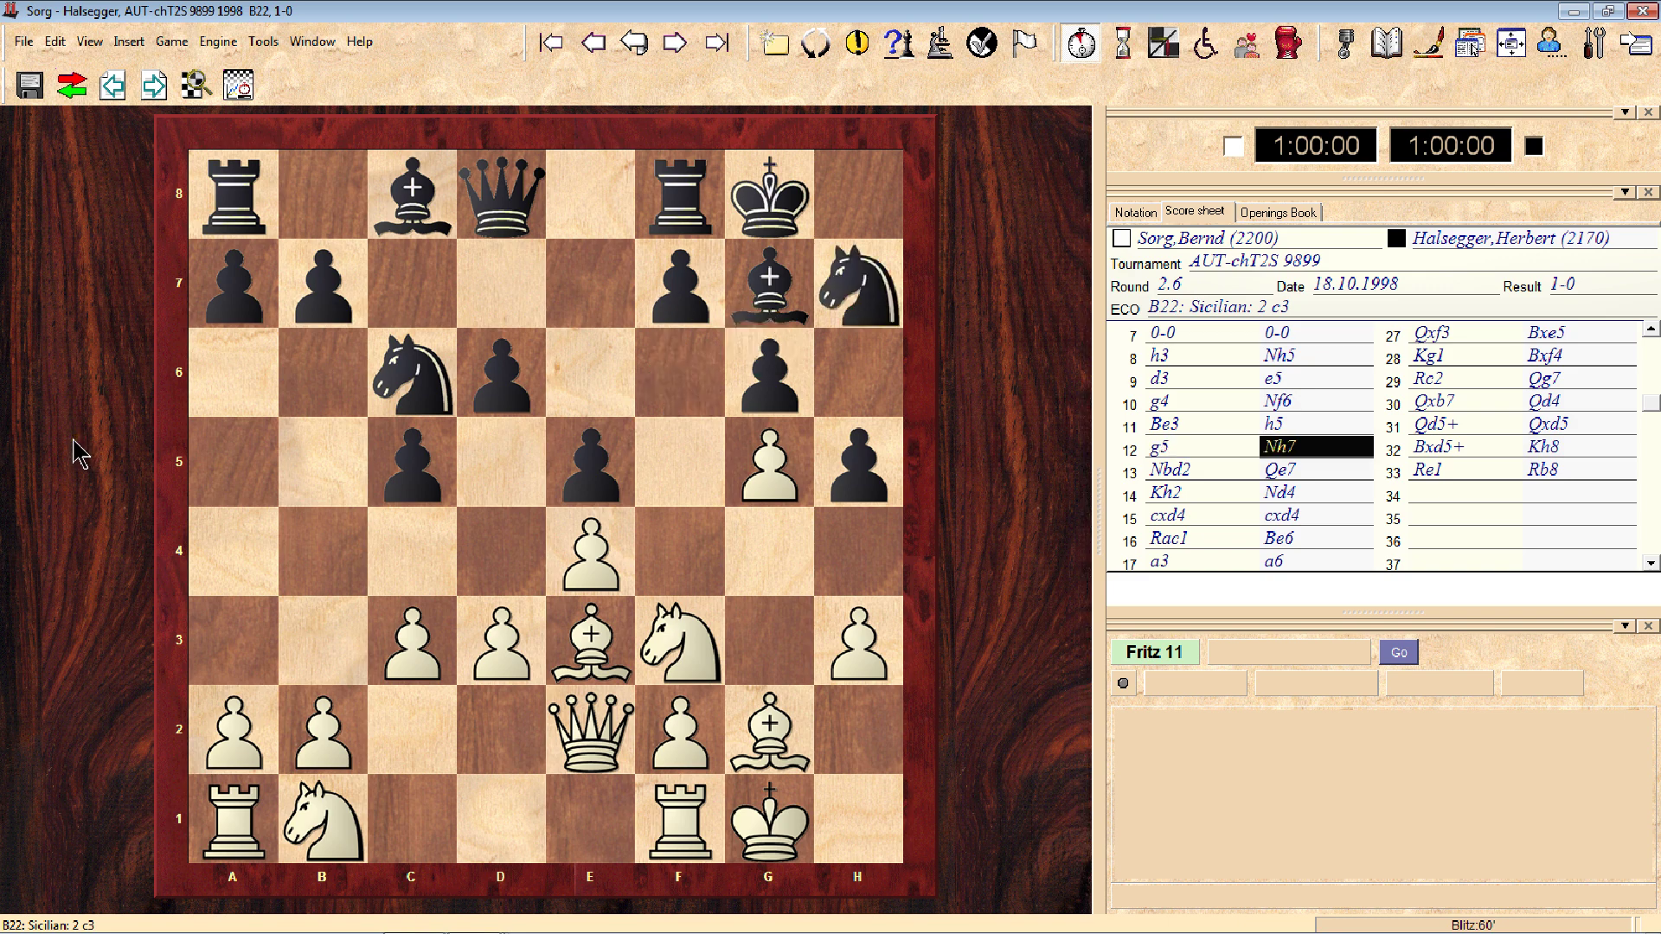
key("Right")
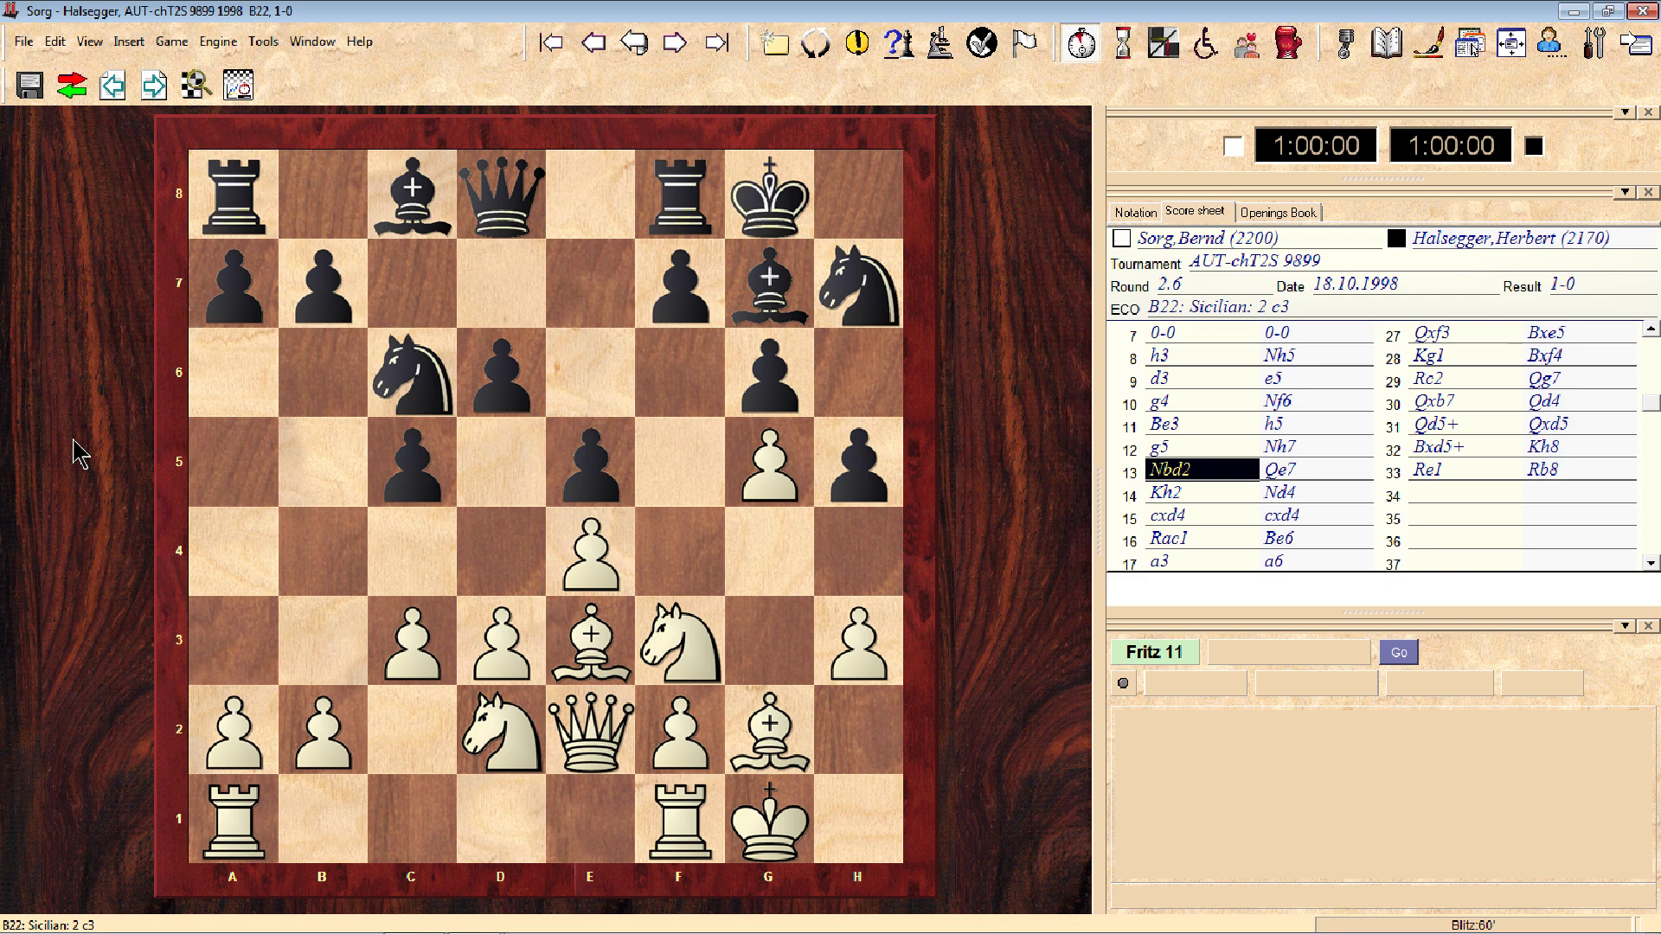
key("Right")
key("Right")
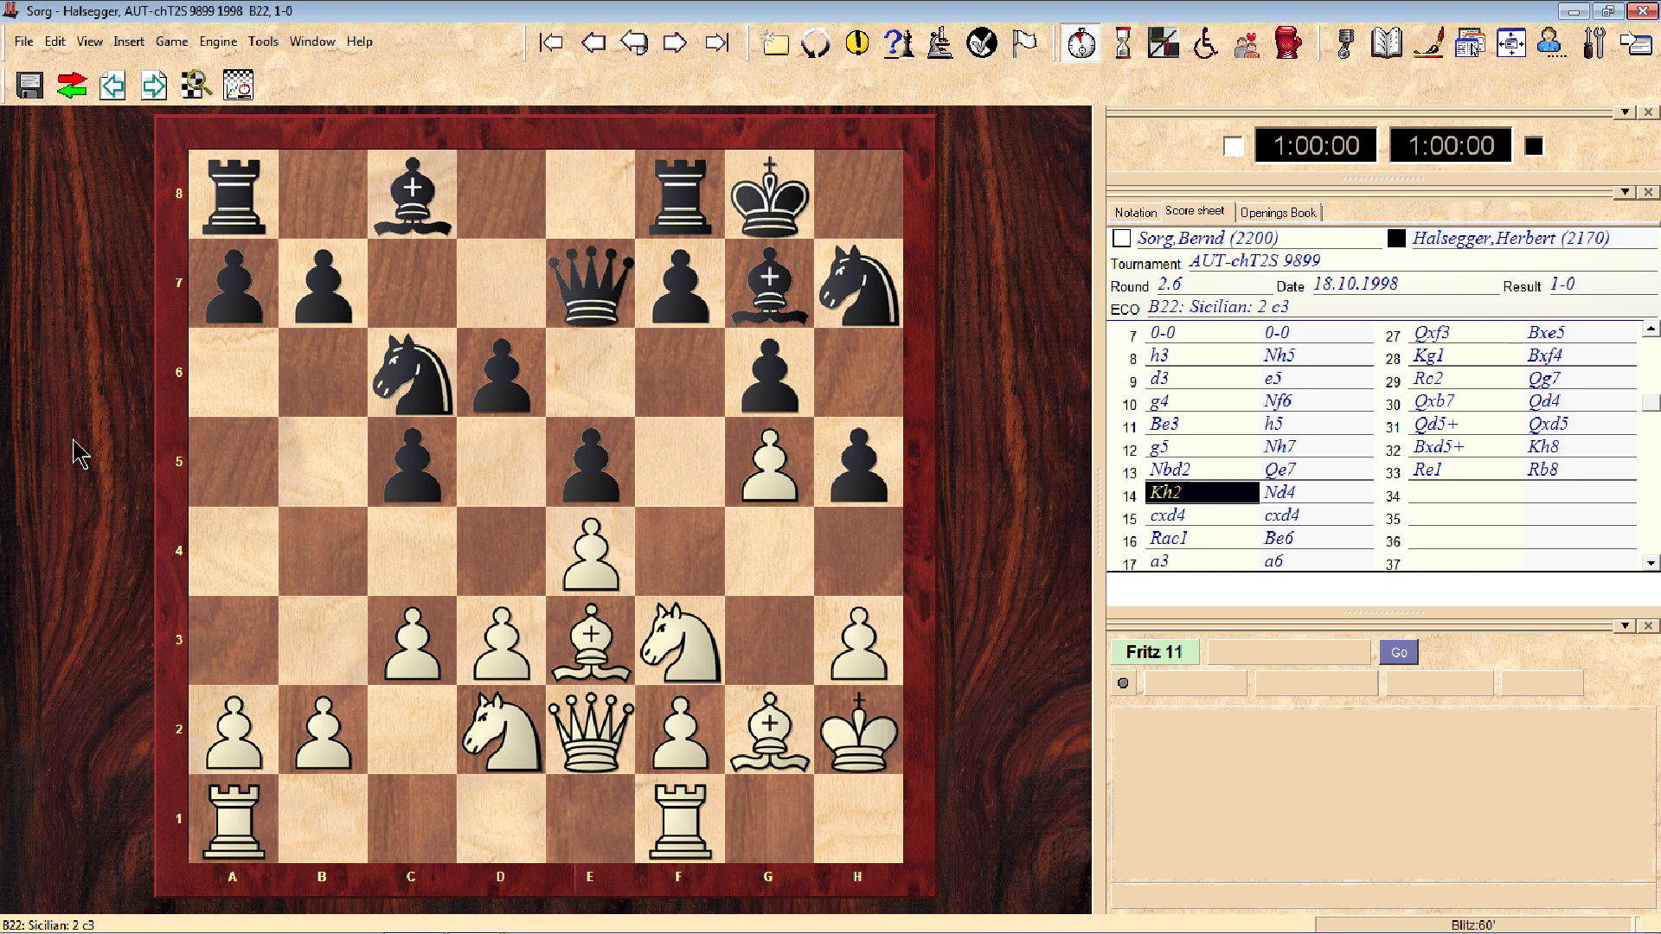
key("Right")
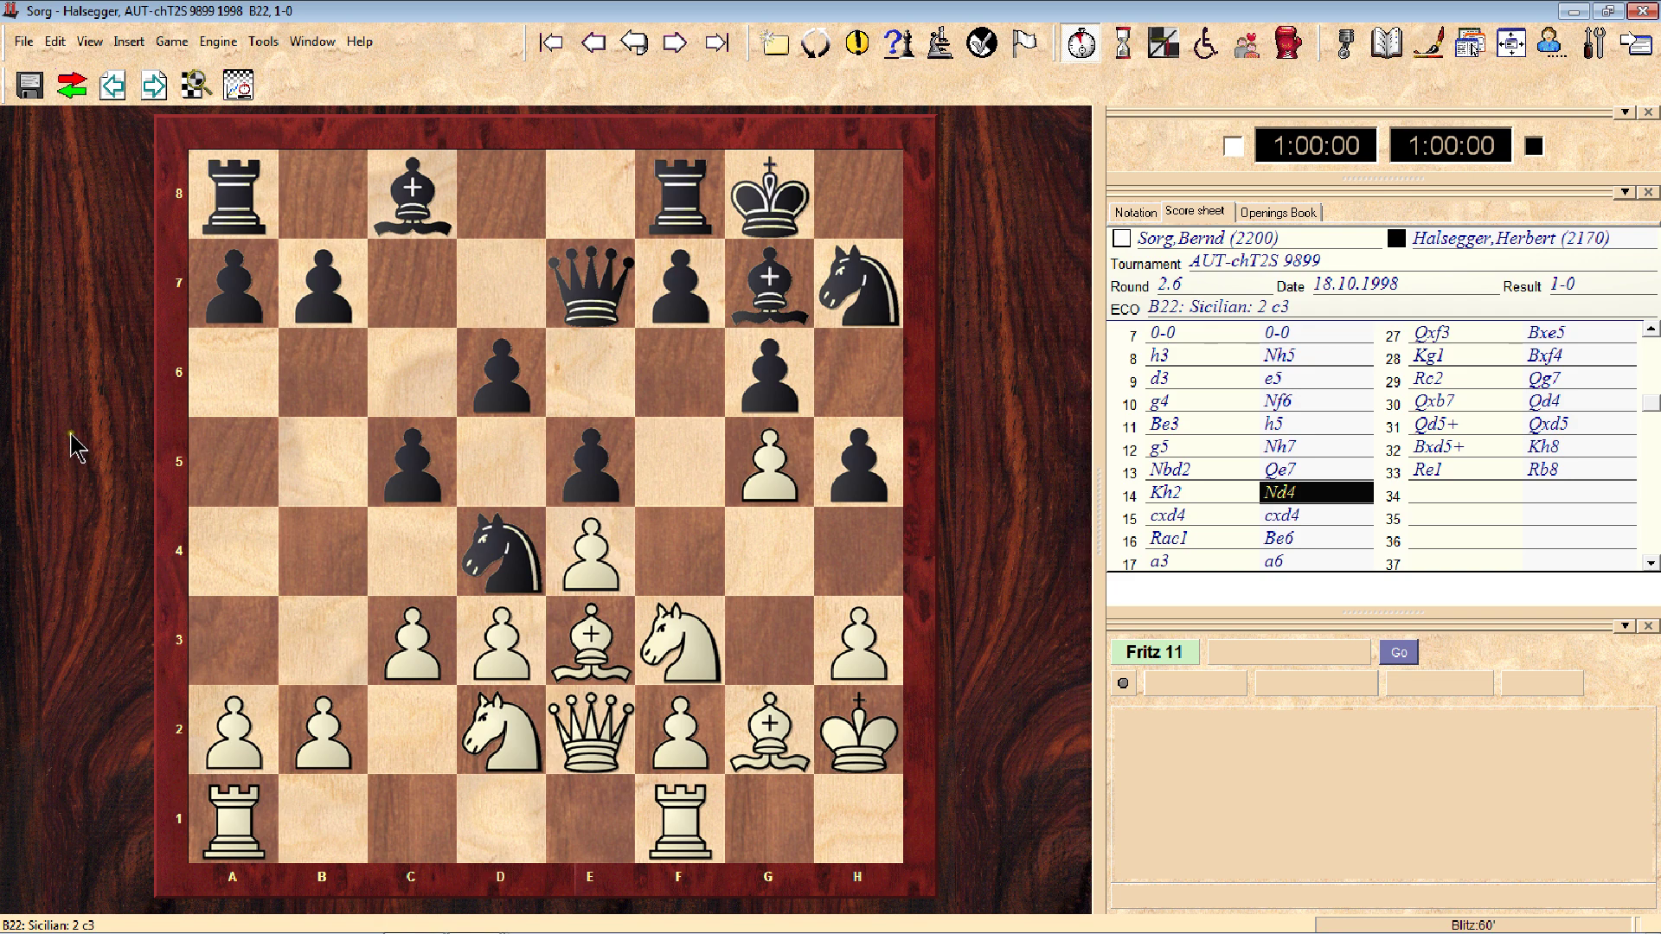
key("Right")
key("Right")
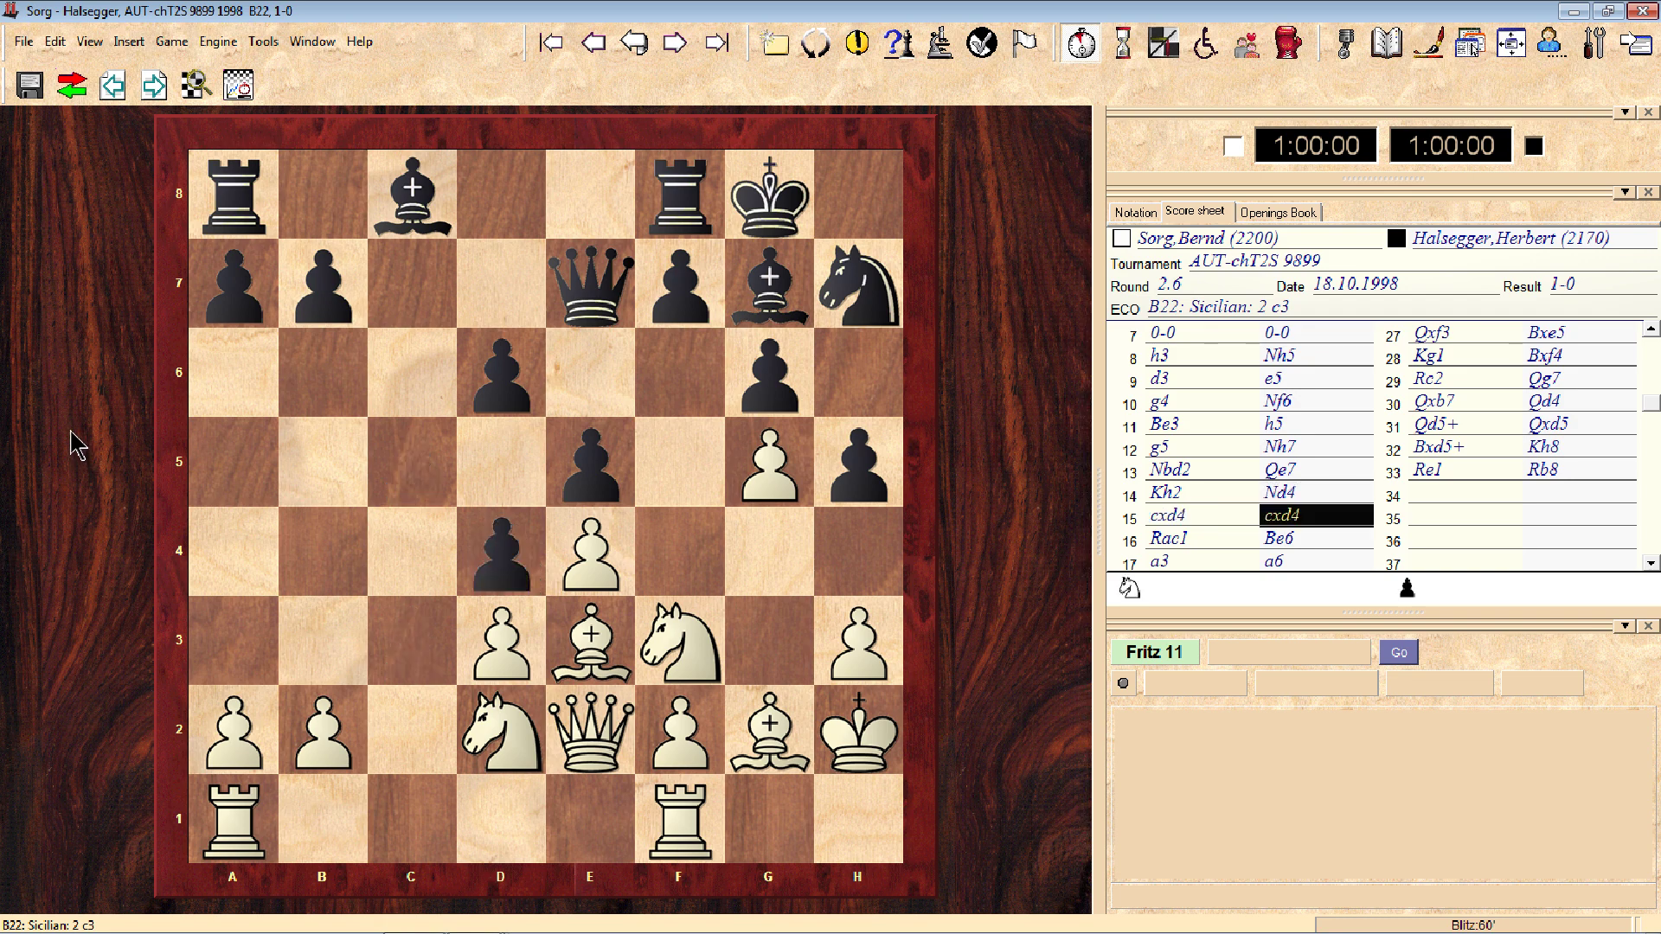
- Continue replaying the game from 16.Rac1 Be6 through 18.Nc4 dxe3 to 19...Rad8
key("Right")
key("Right")
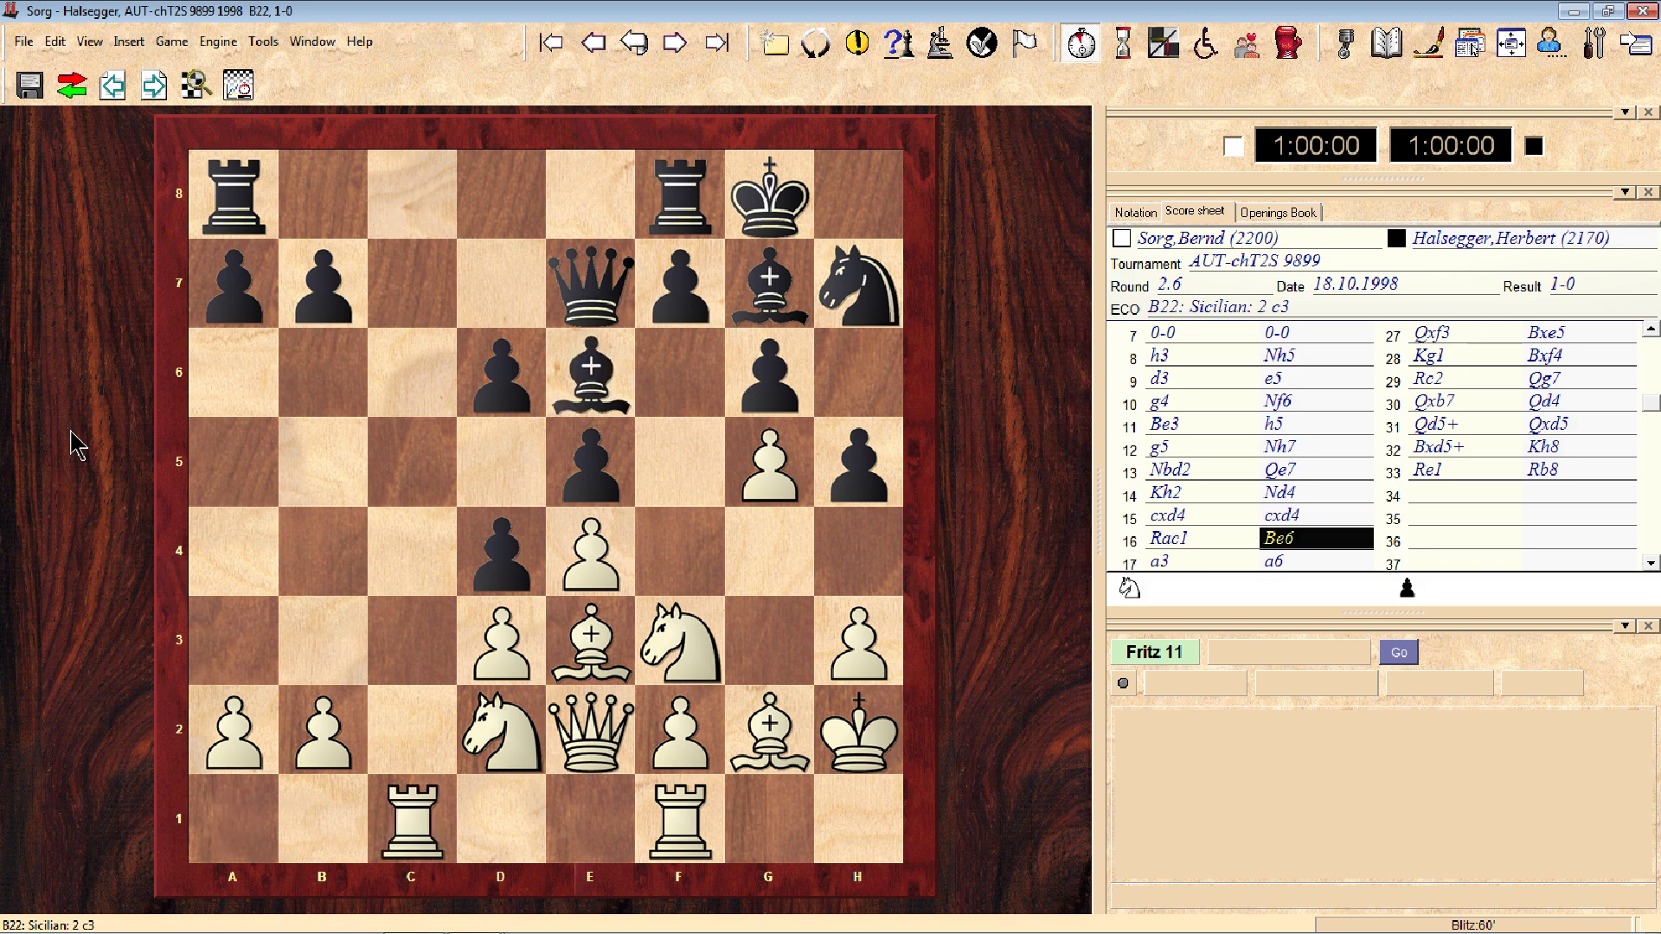
key("Right")
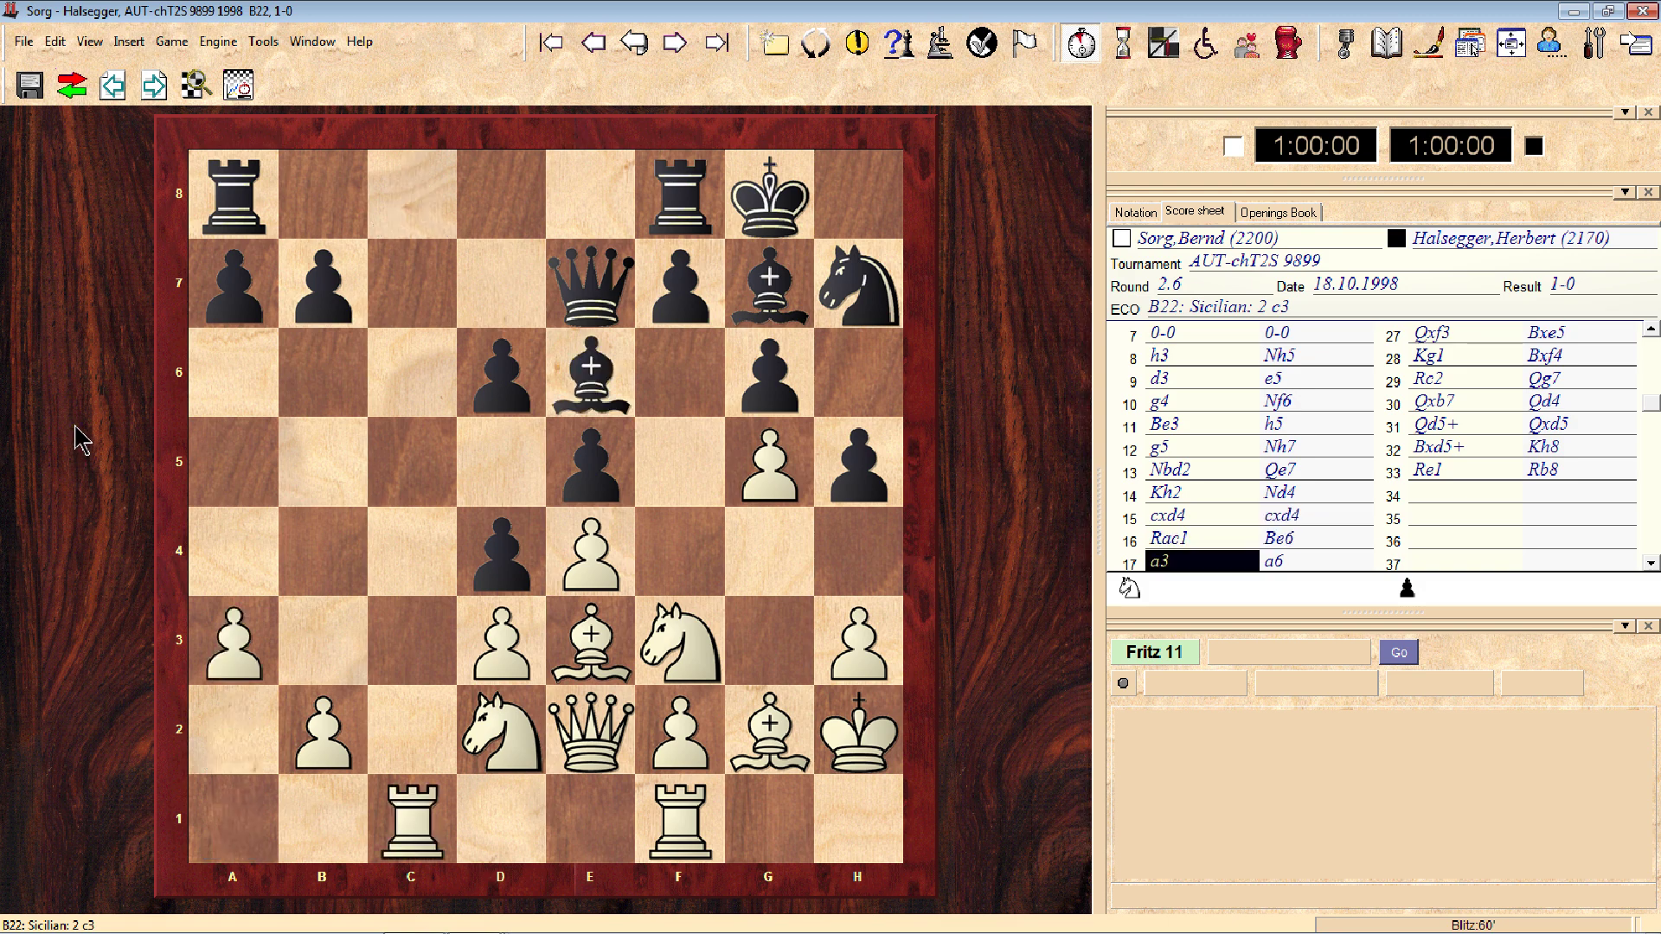
key("Right")
key("Right")
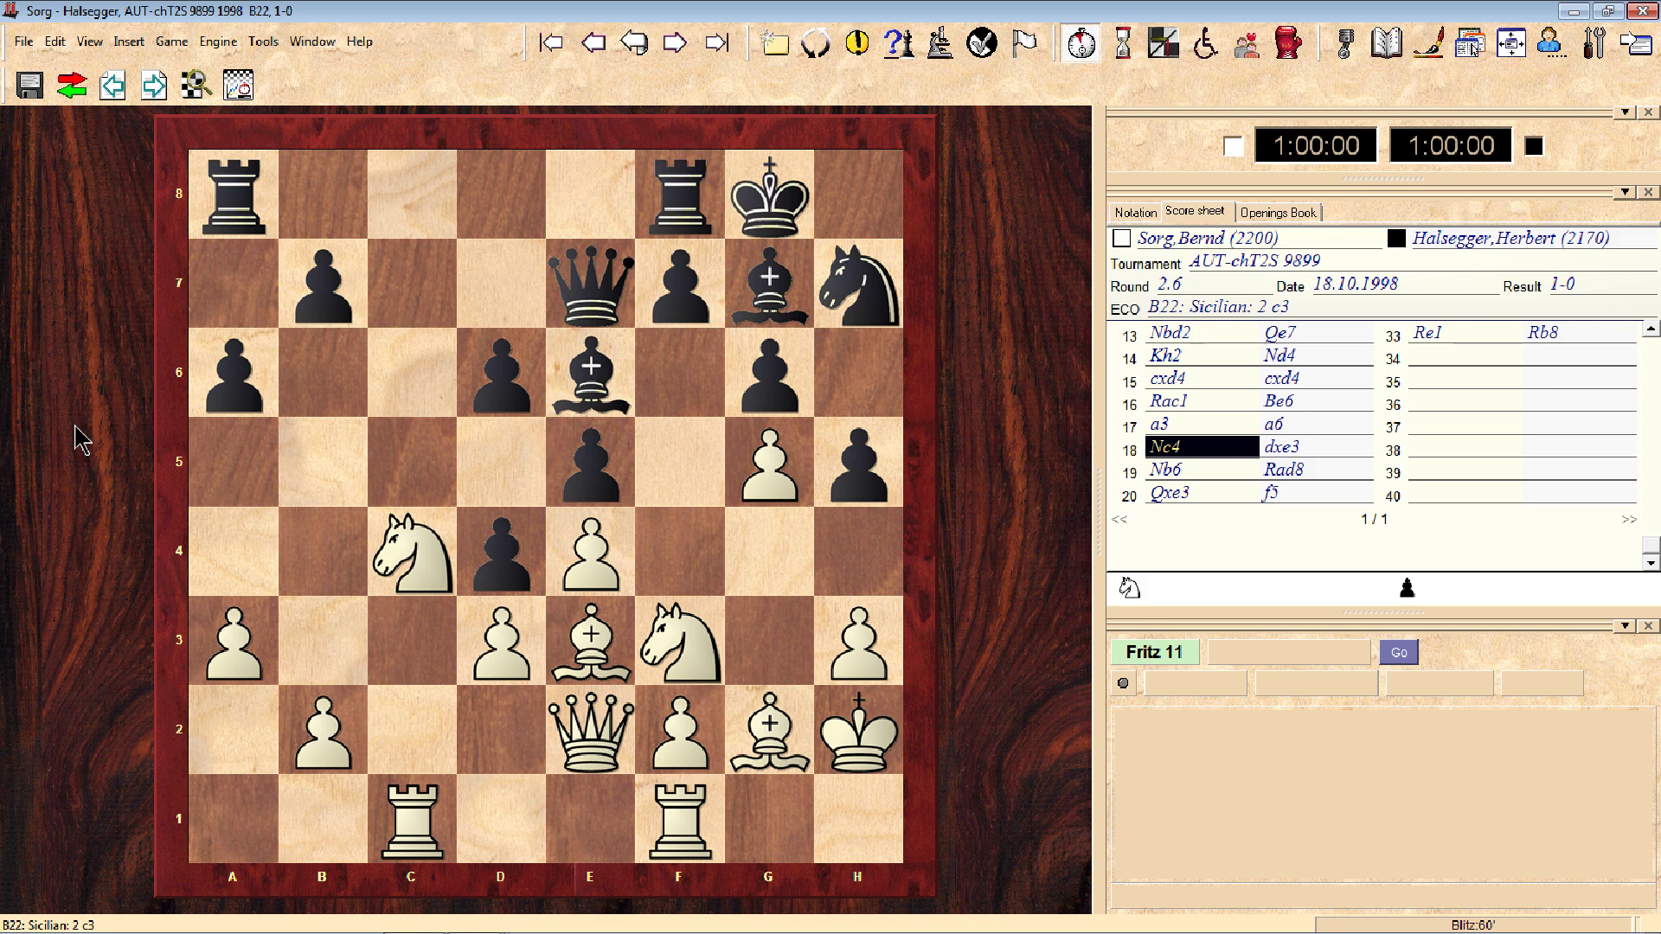
key("Right")
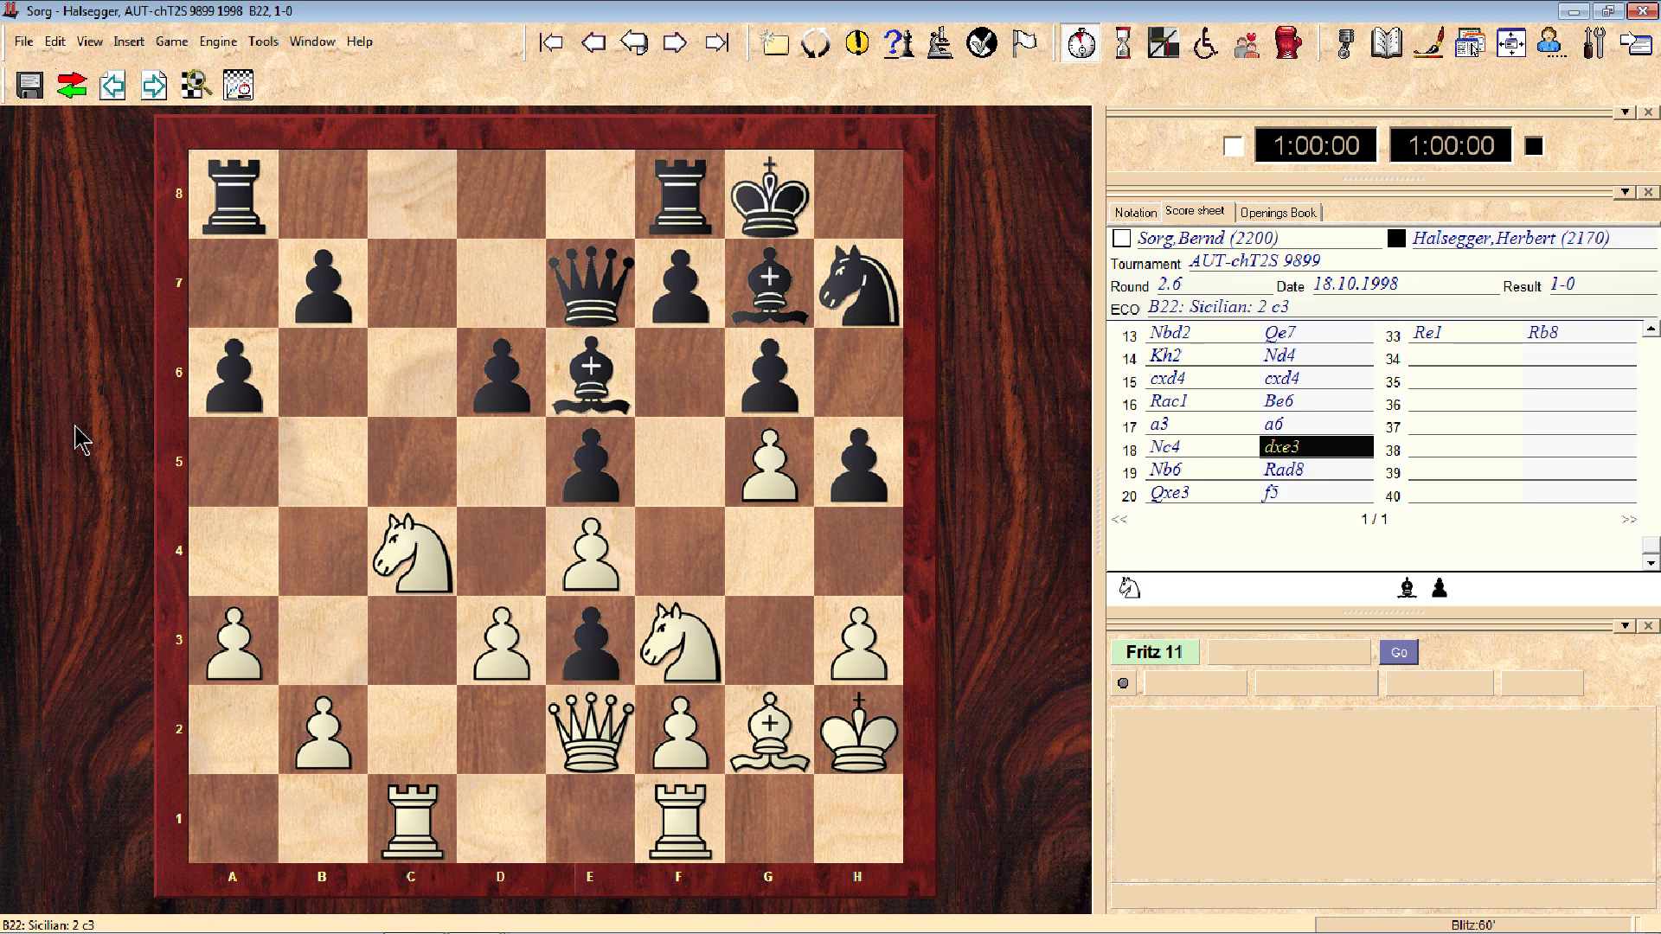
key("Right")
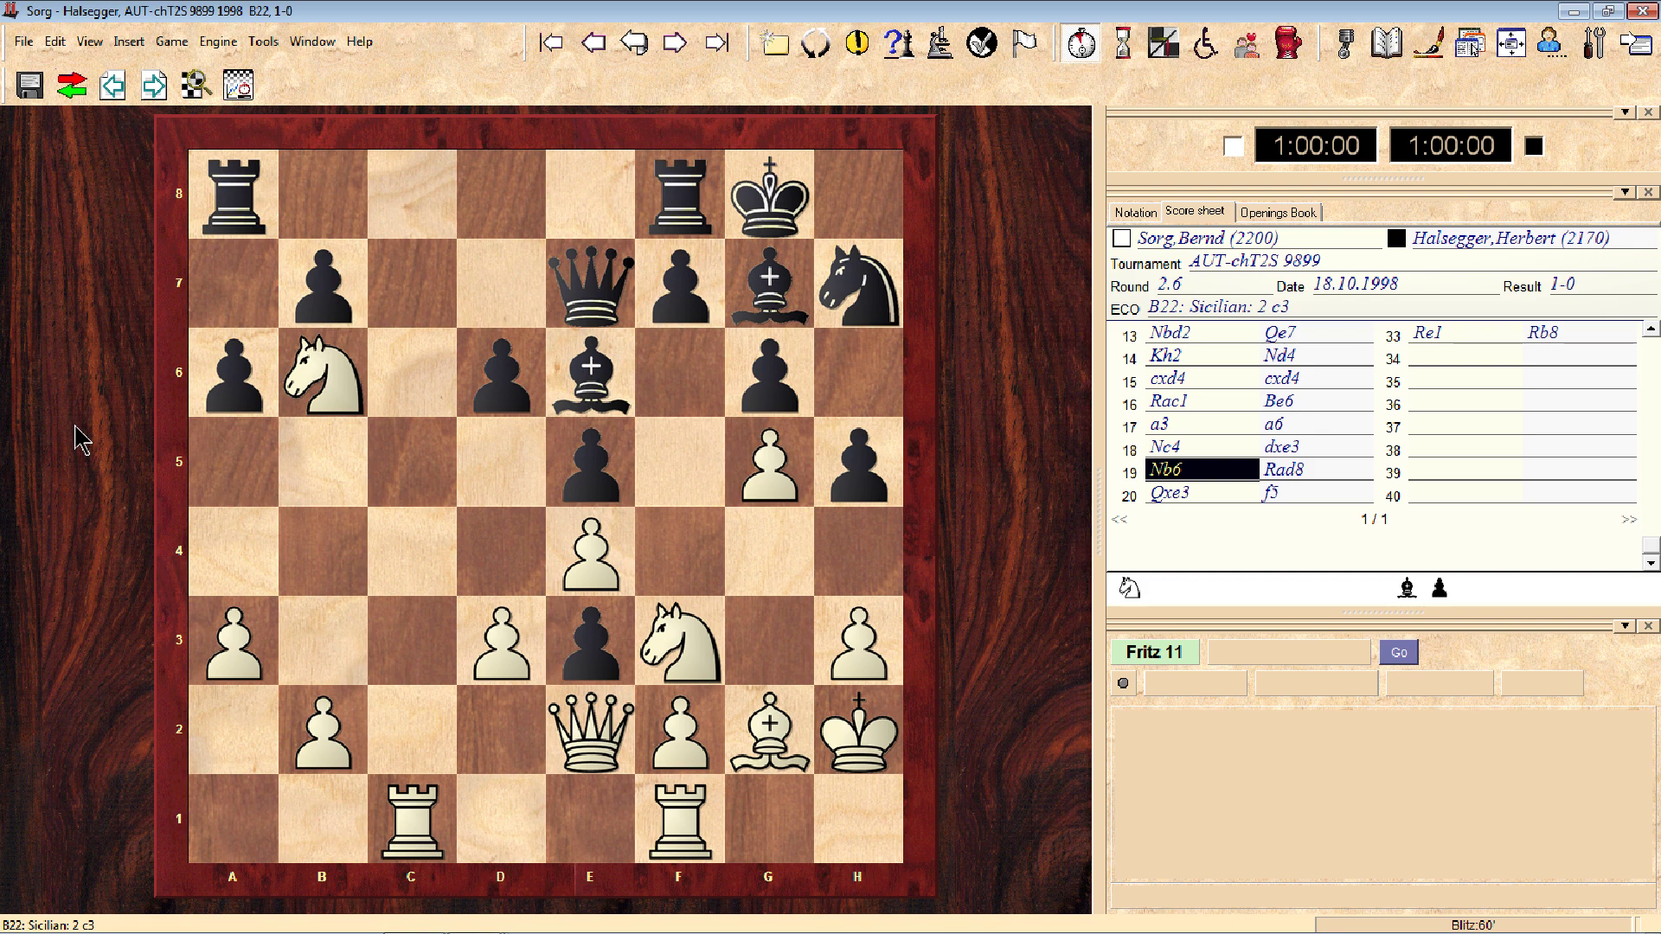
key("Right")
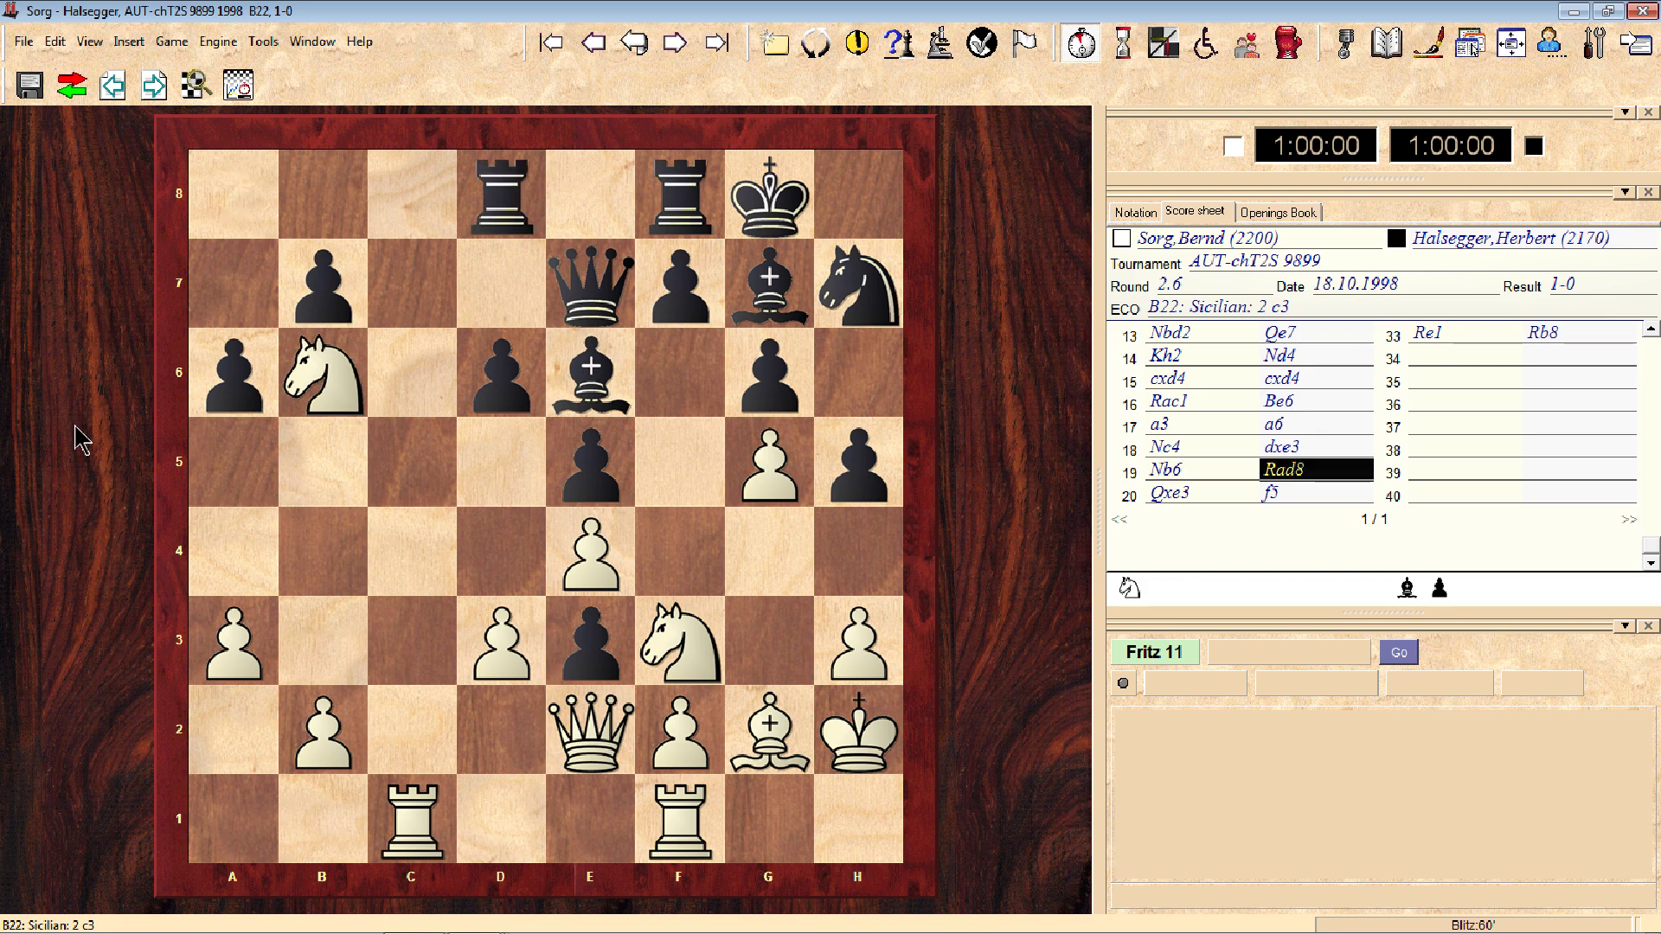
- Step through the moves from 20.Qxe3 f5 and the exchange on f5 to 22.h4
key("Right")
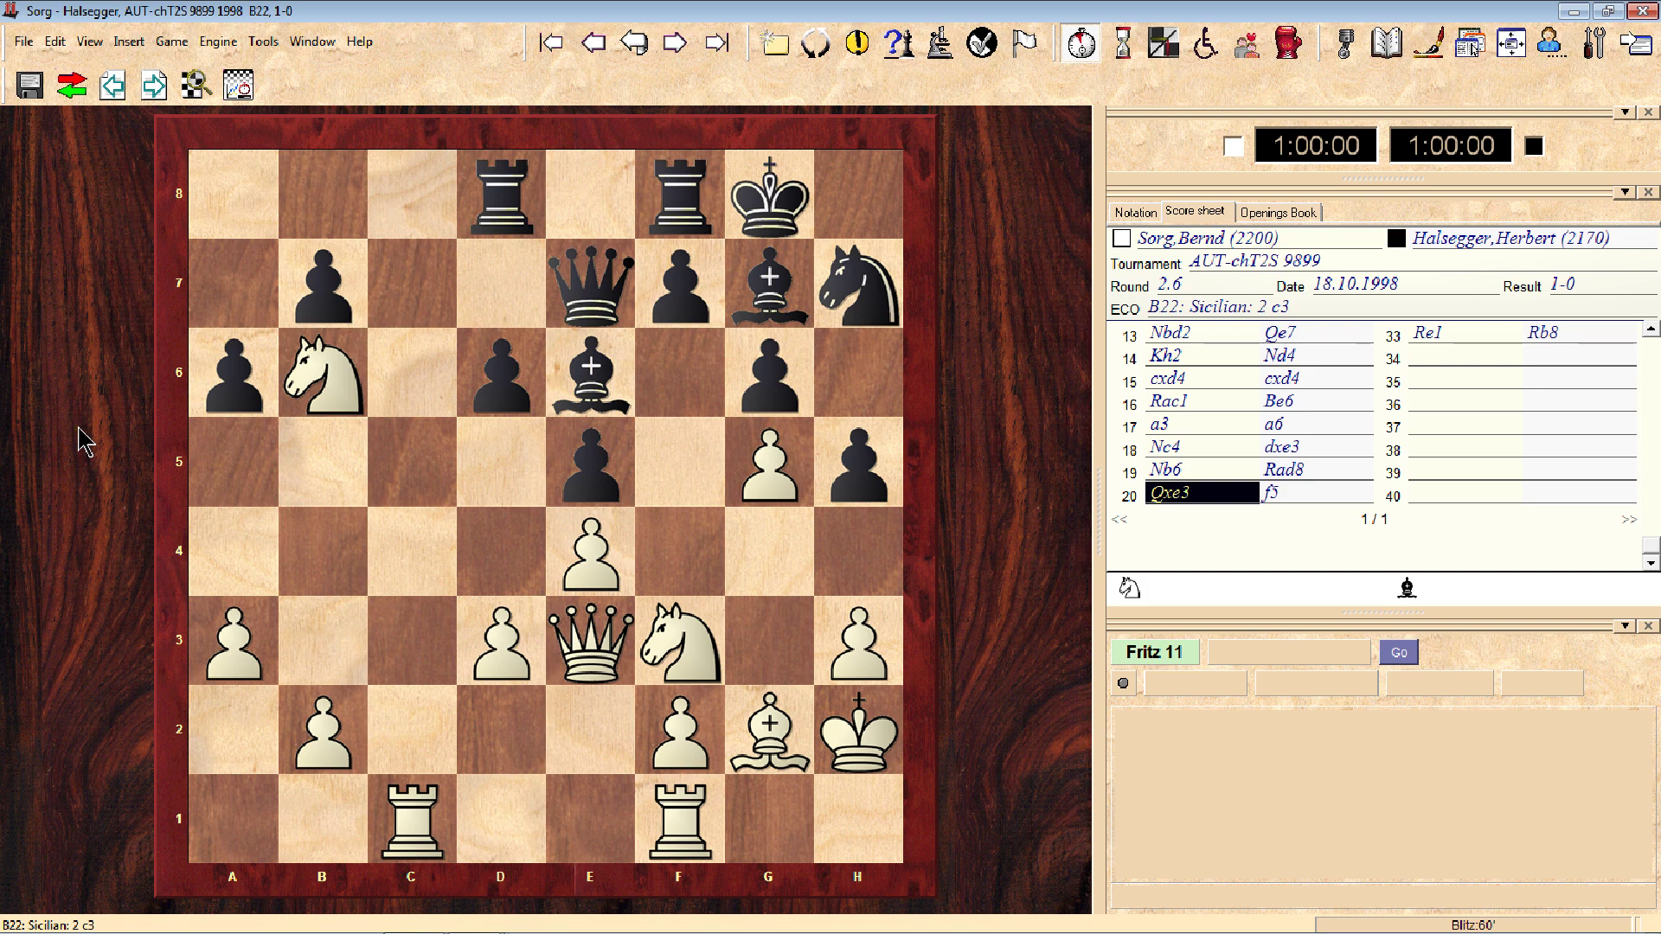
key("Right")
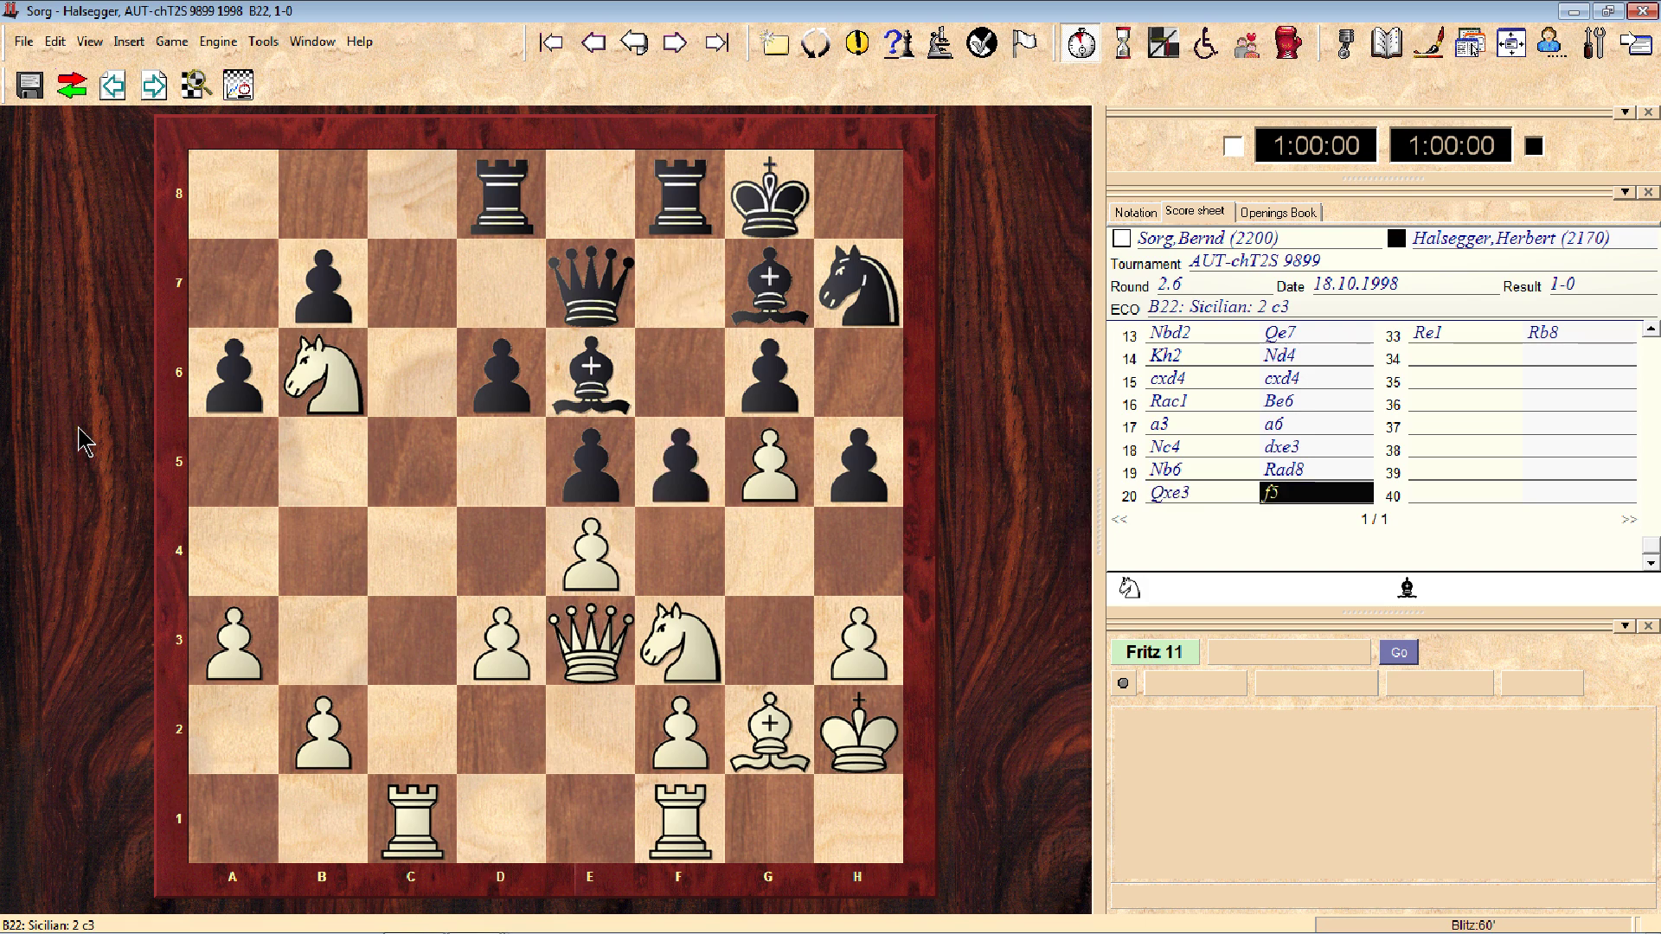
key("Right")
key("Right")
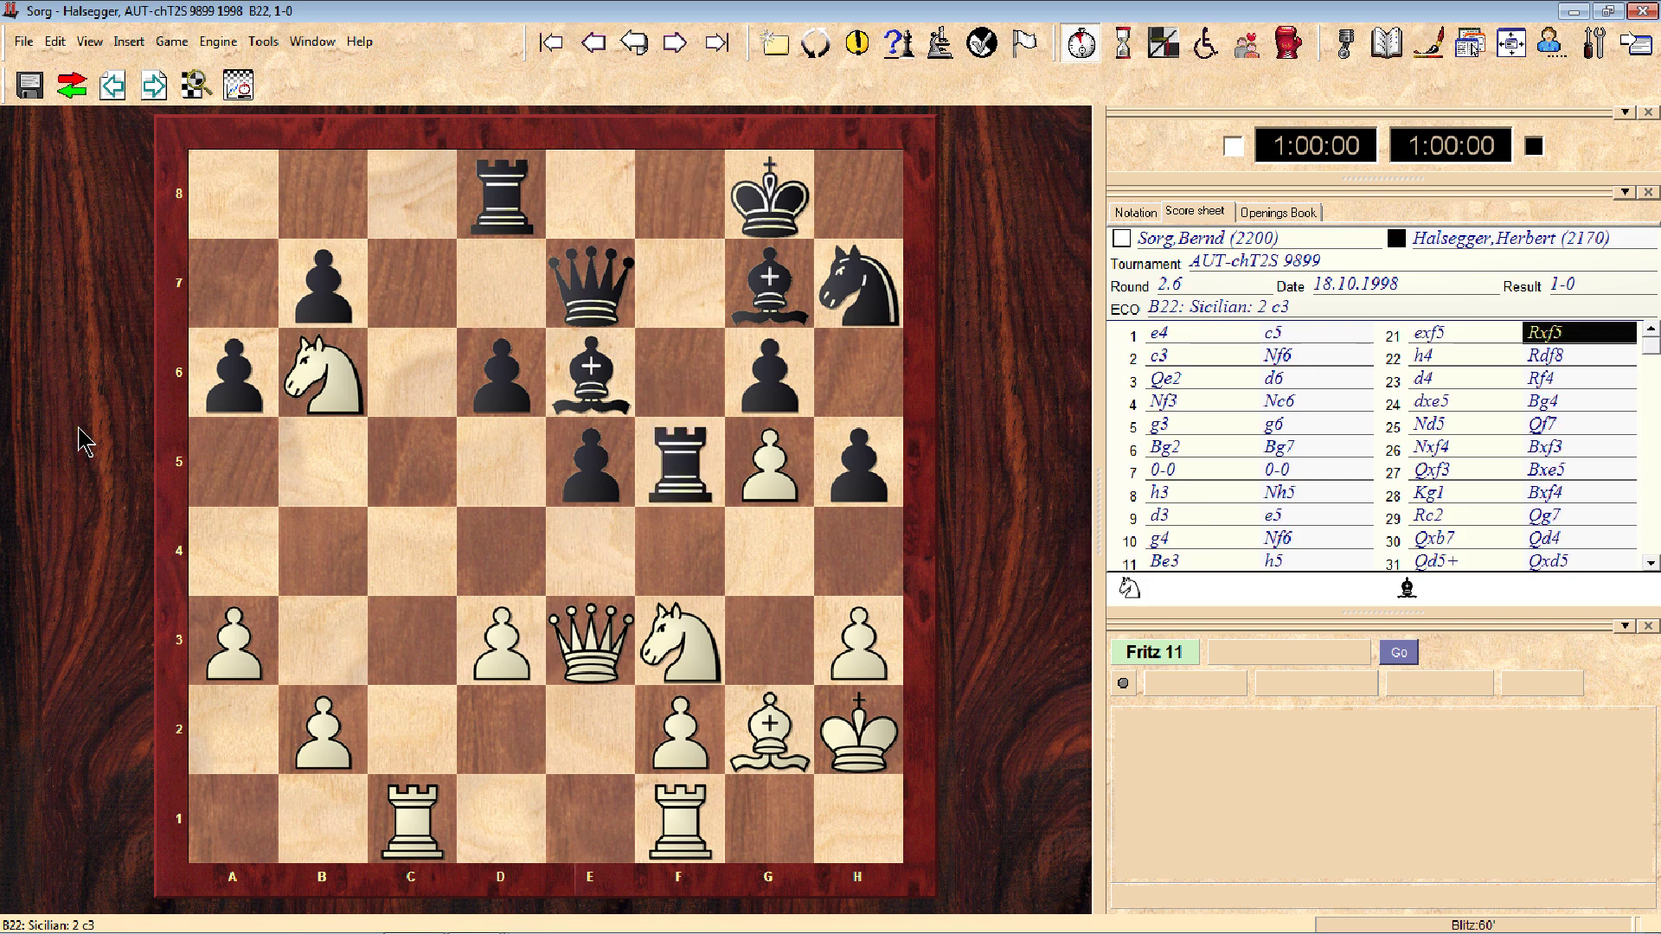
key("Right")
key("Right")
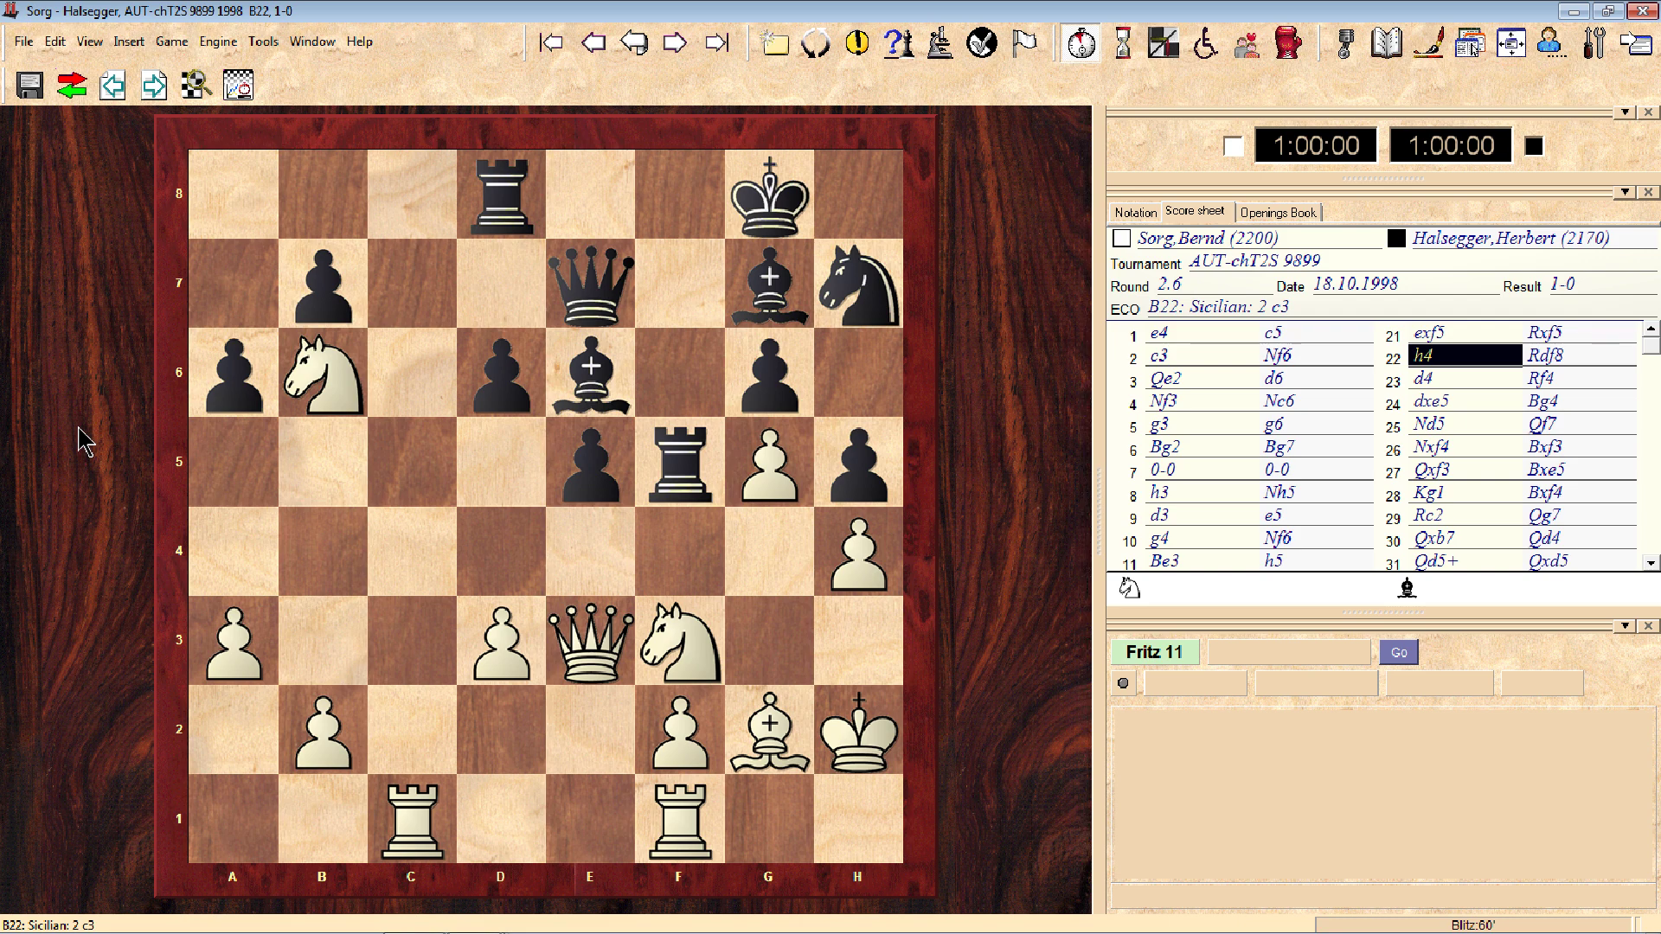
- Replay the game from 22...Rdf8 through 24.dxe5 Bg4 to the rook capture 26.Nxf4
key("Right")
key("Right")
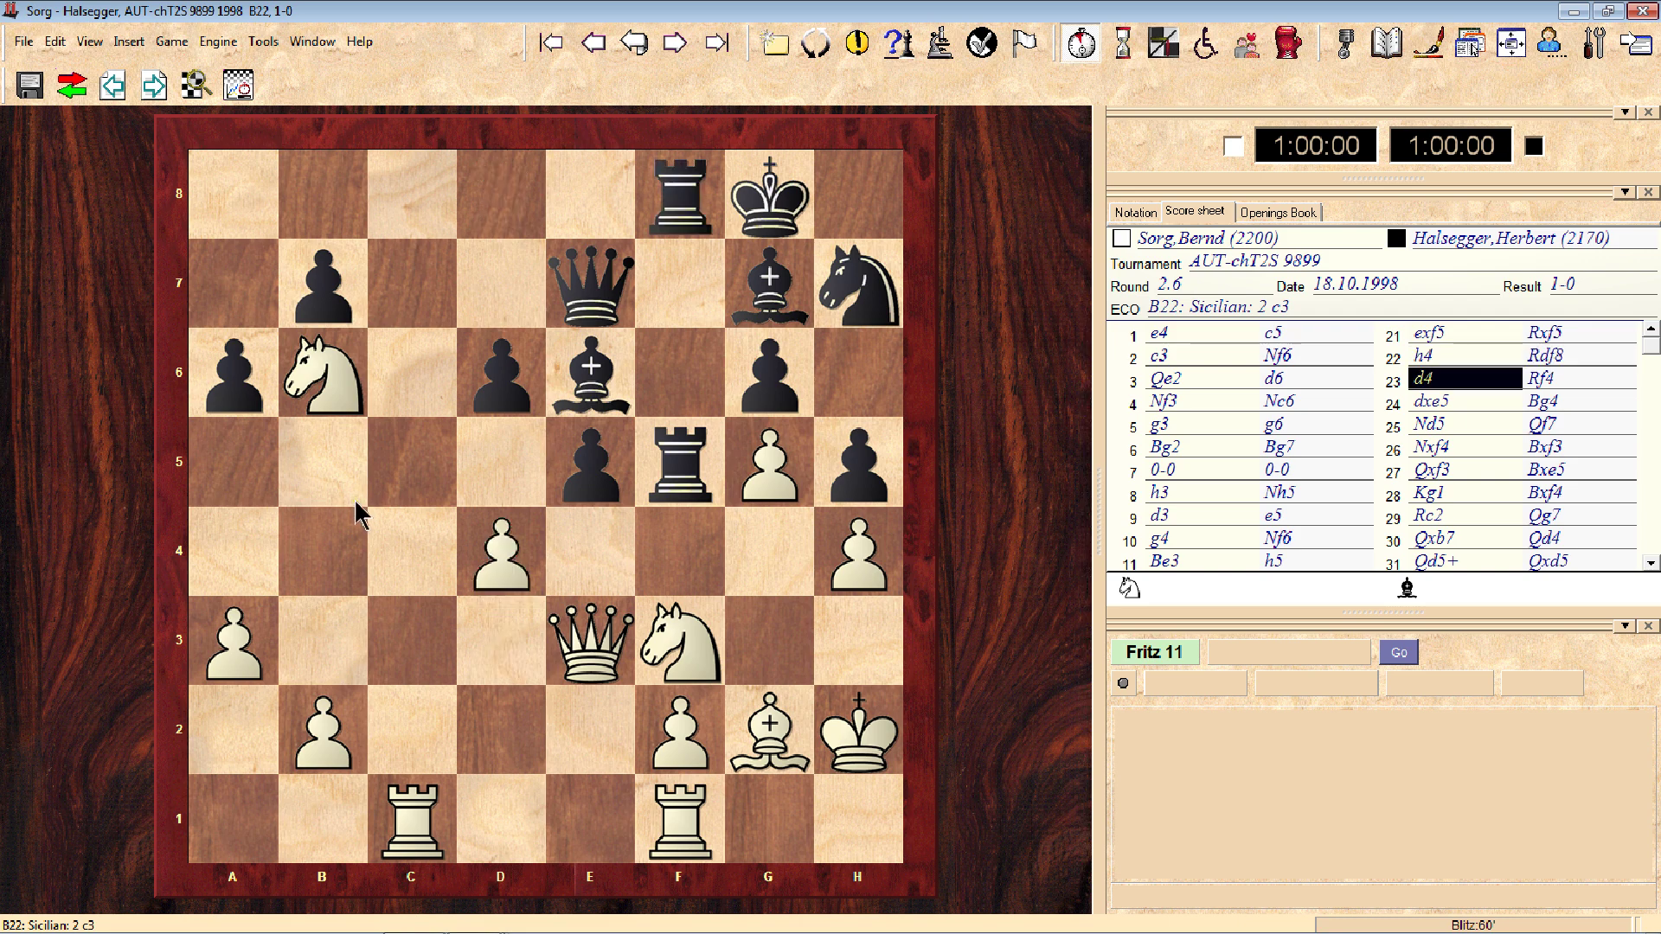
key("Right")
key("Right")
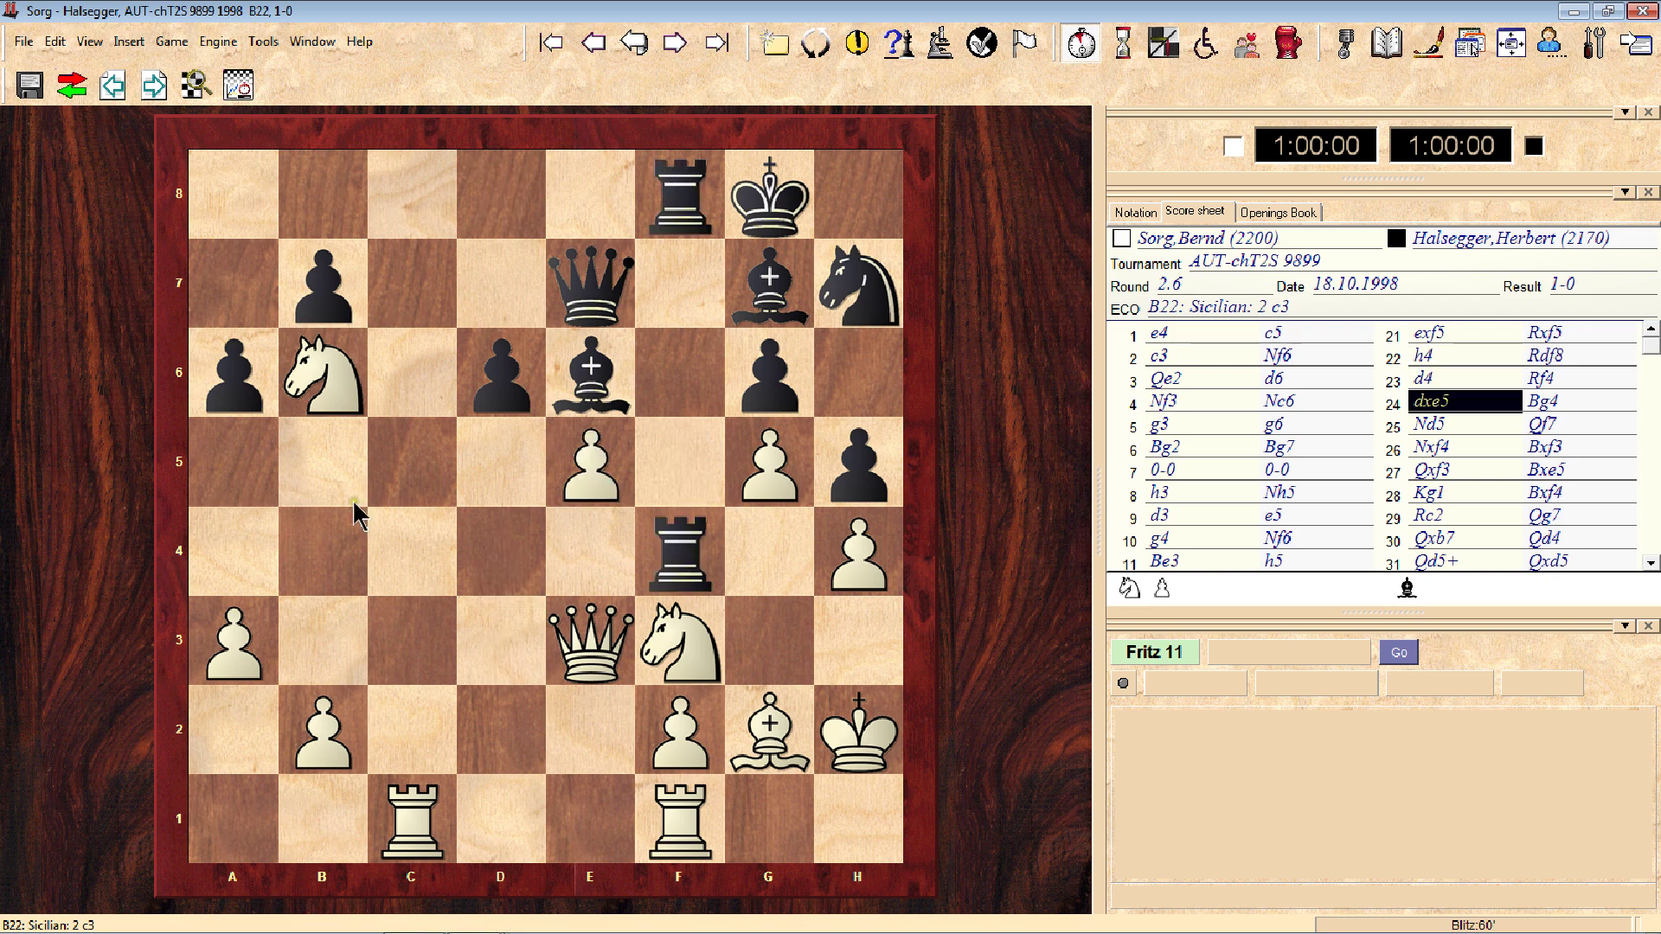
key("Right")
key("Right")
key("Right")
key("Right")
key("Right")
key("Right")
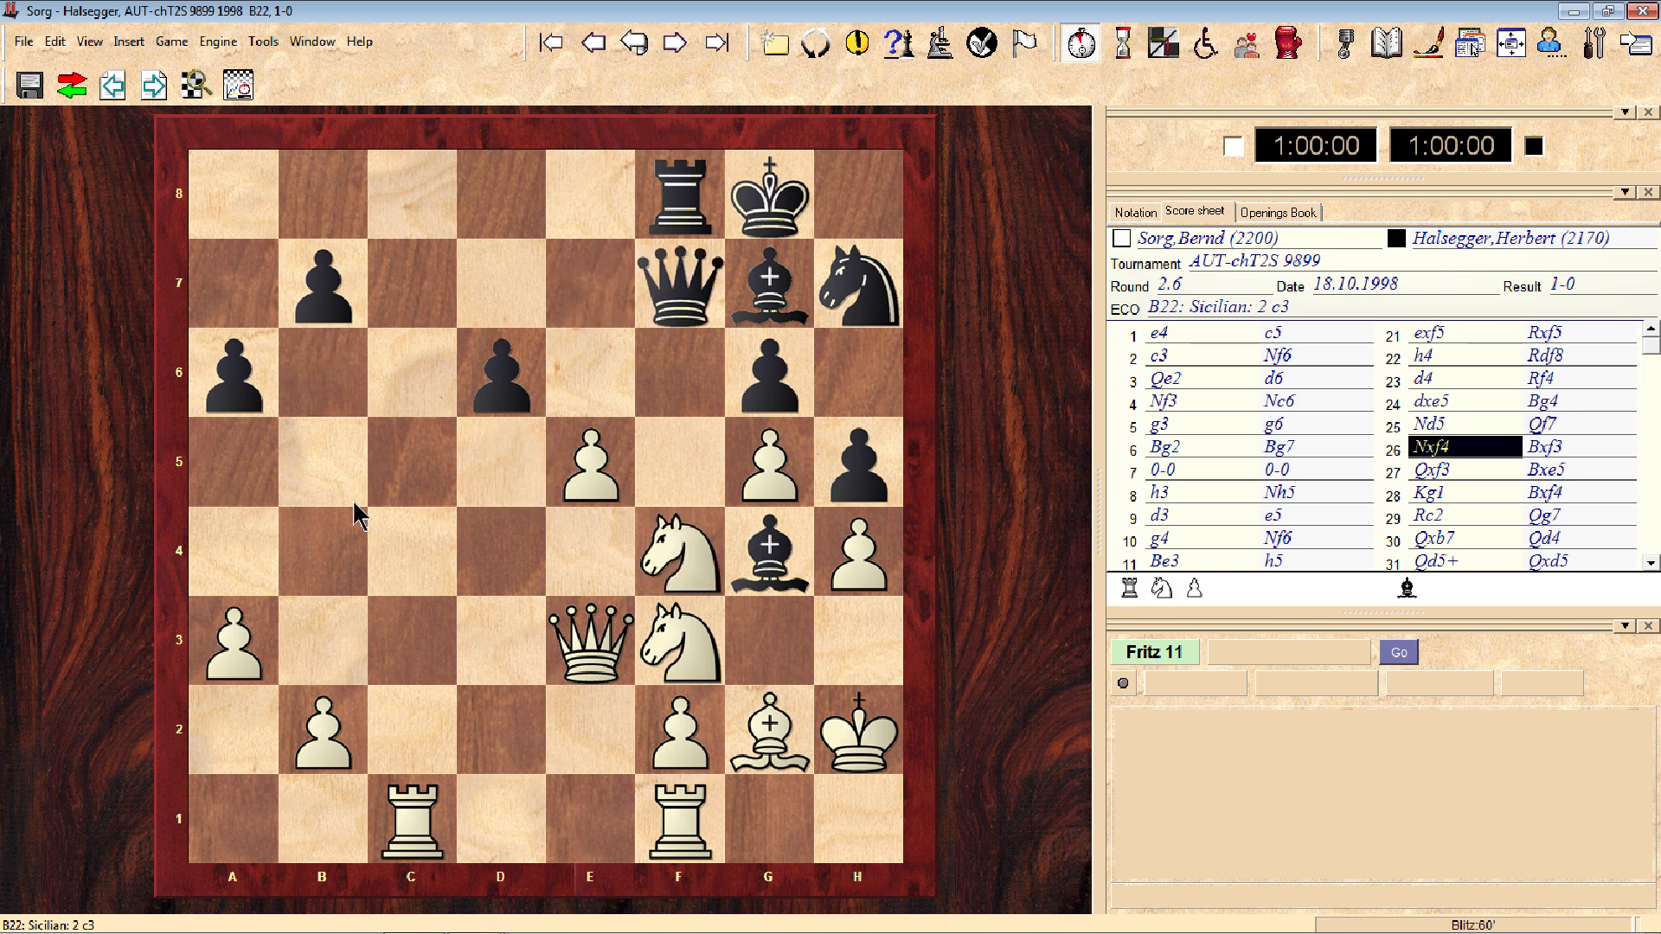
- Replay the game from 26...Bxf3 through 28.Kg1 Bxf4 to the queen exchange on d5 ending with 32.Bxd5+
key("Right")
key("Right")
key("Right")
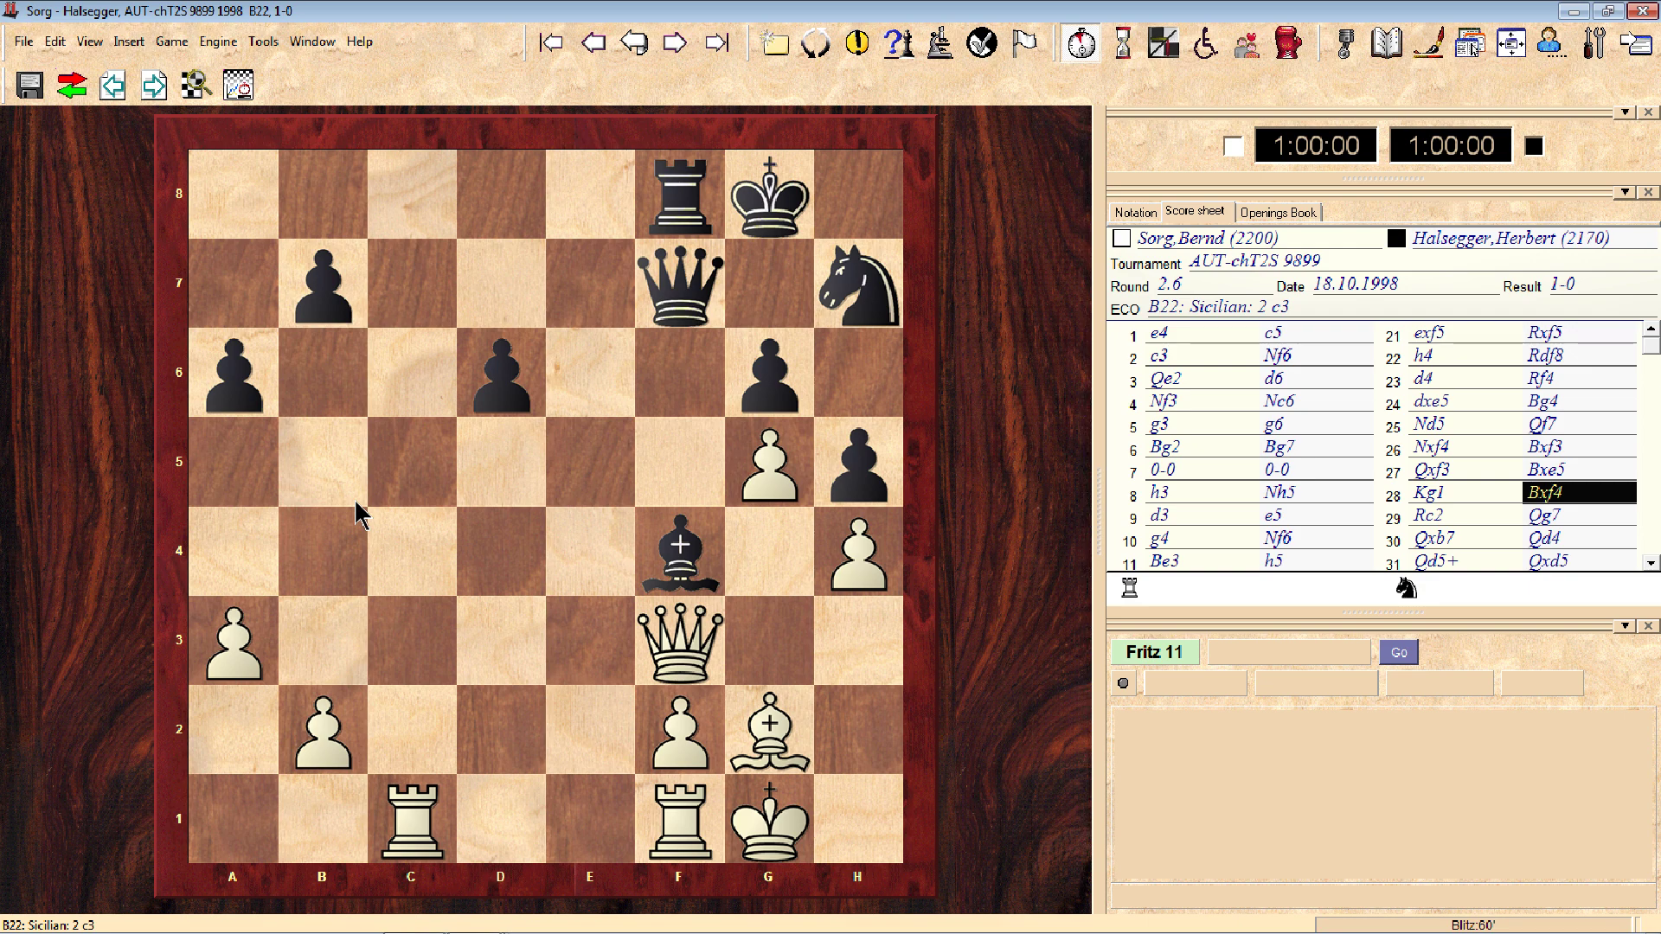
key("Right")
key("Right")
key("Right")
key("Right")
key("Right")
key("Right")
key("Right")
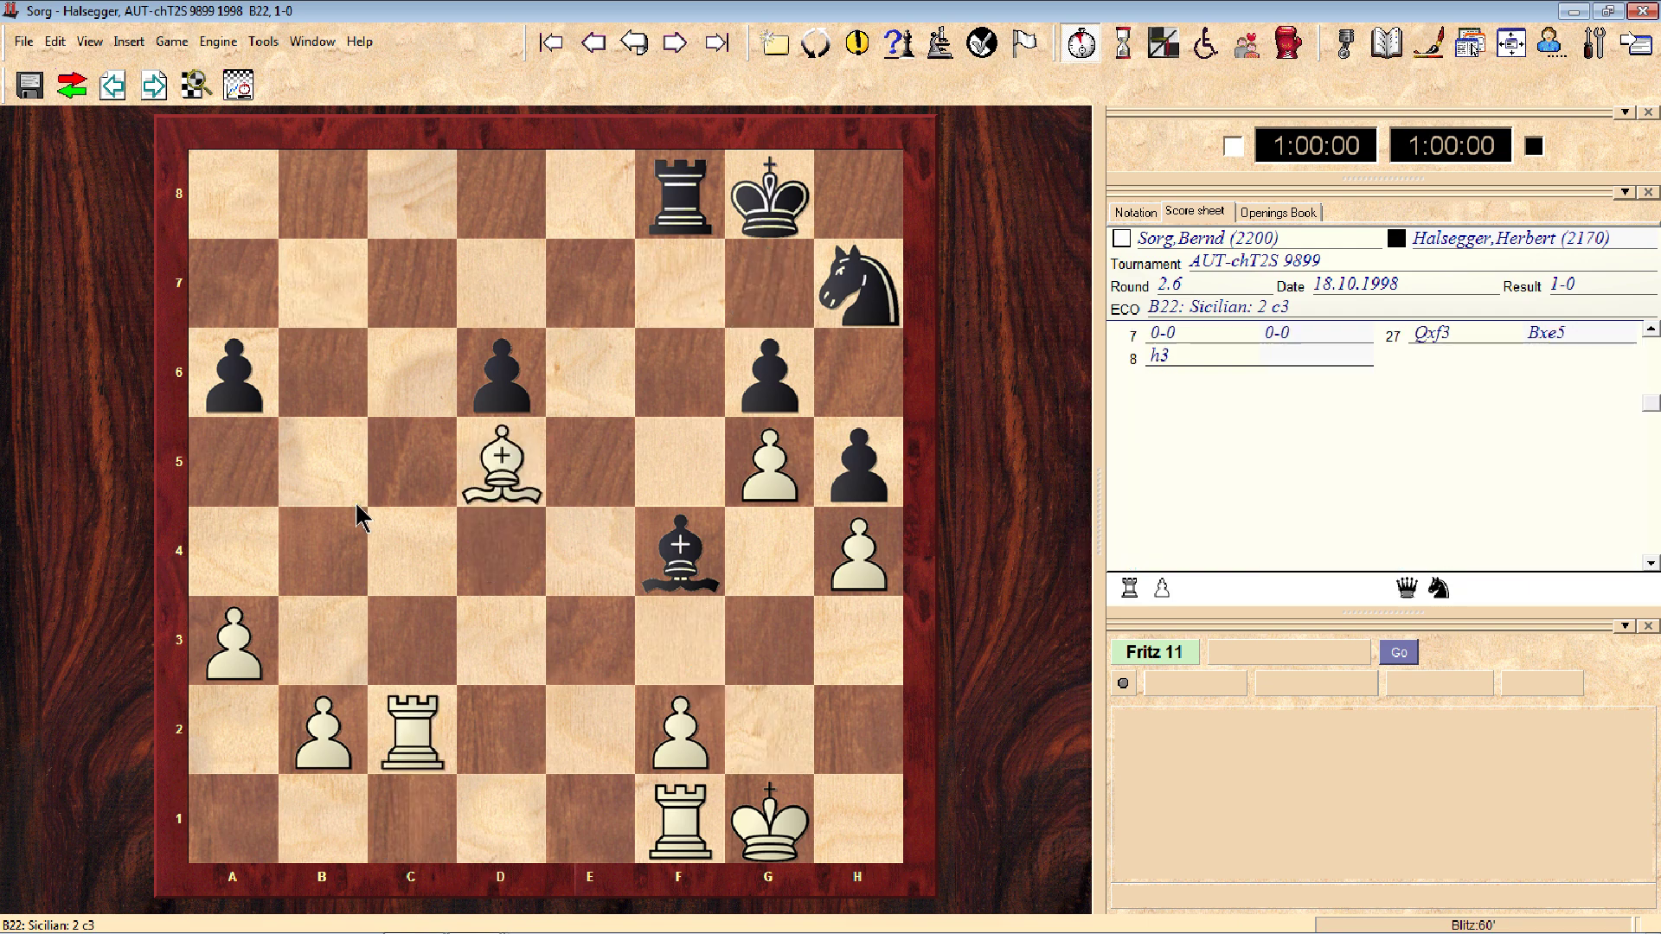
- Step through the last moves from 32...Kh8 to 33...Rb8 and close the game to return to the database
key("Right")
key("Right")
key("Right")
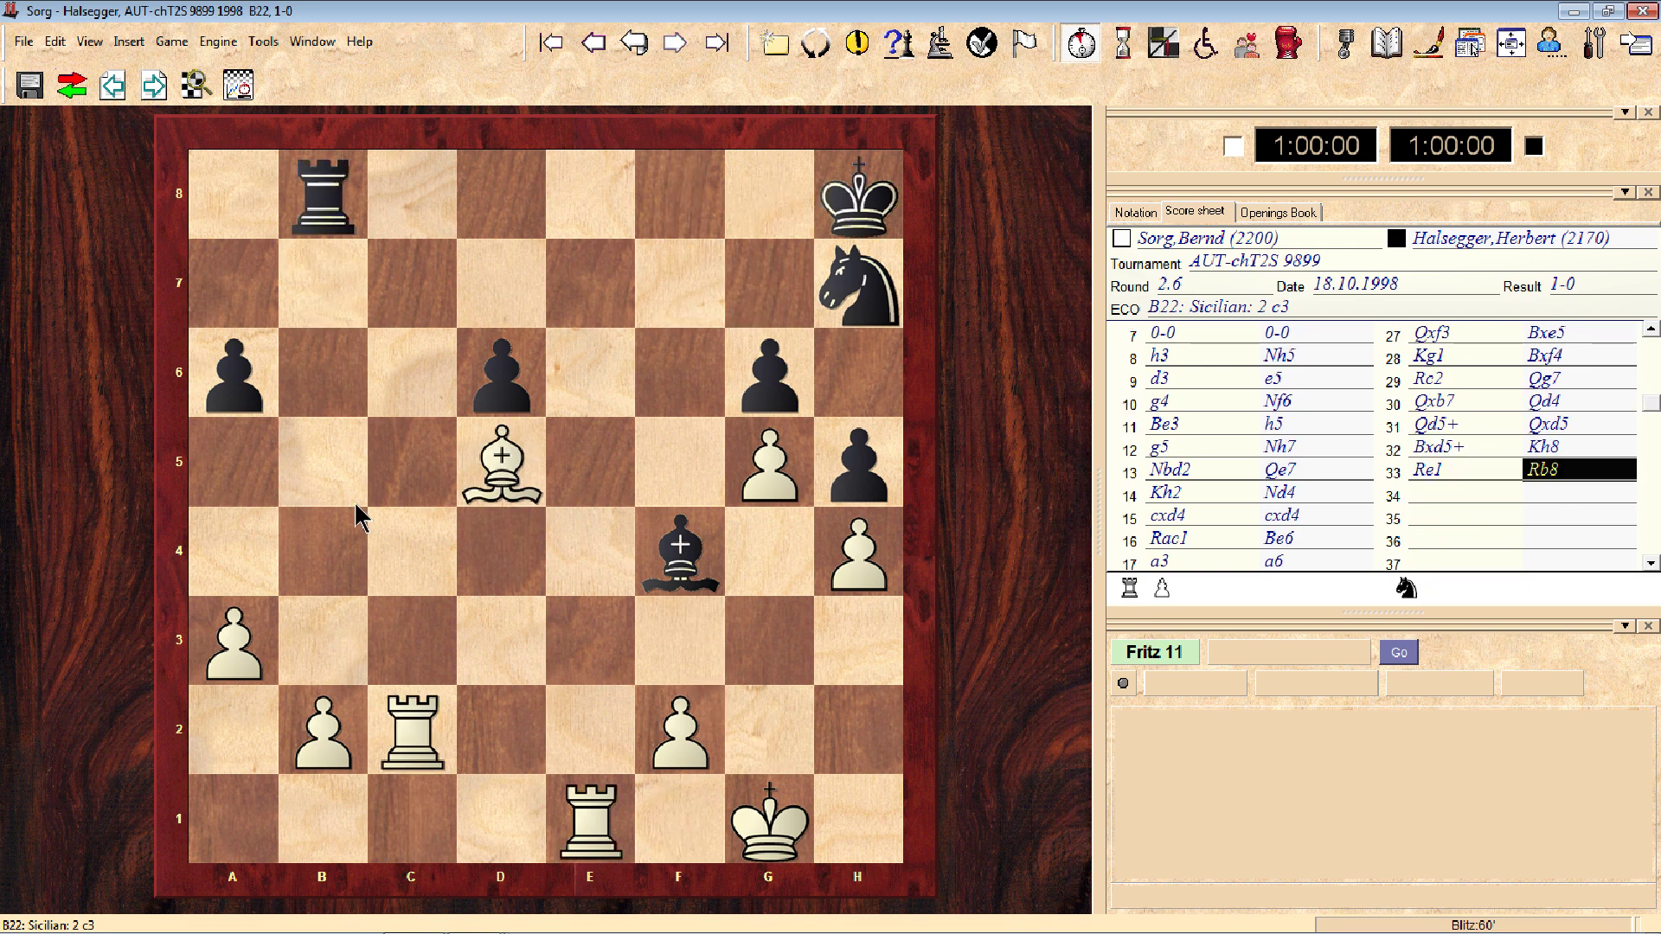
left_click(1641, 10)
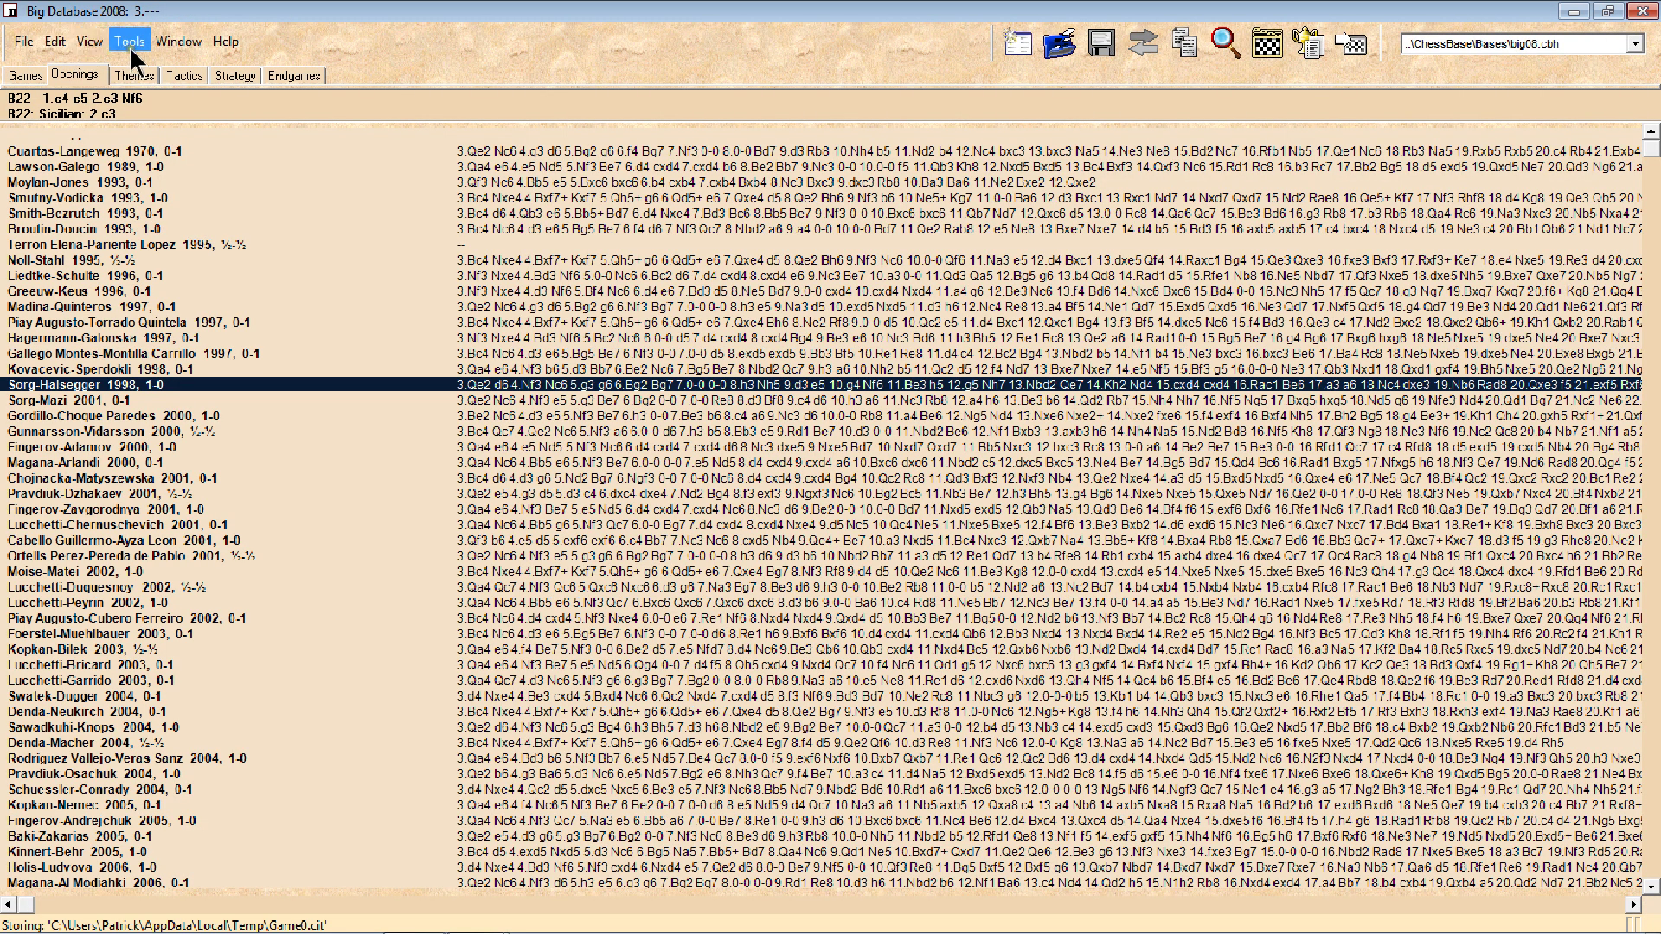
- Compare the Themes and Strategy classifications of Big Database 2008, ending on the Strategy categories
left_click(135, 75)
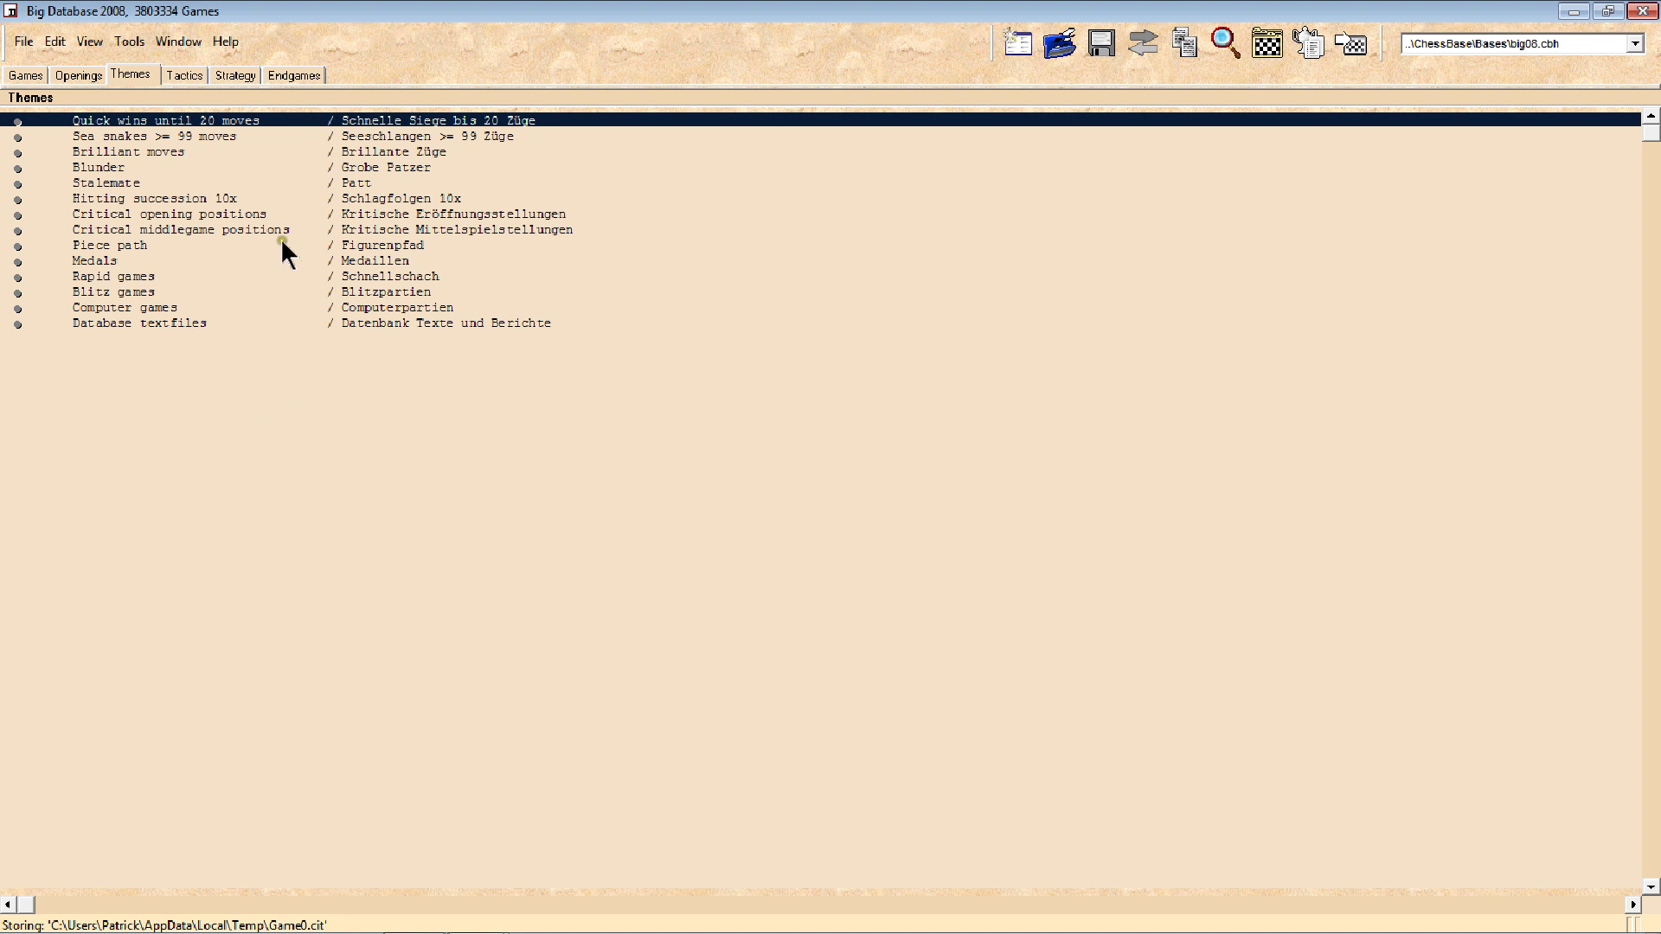
left_click(232, 76)
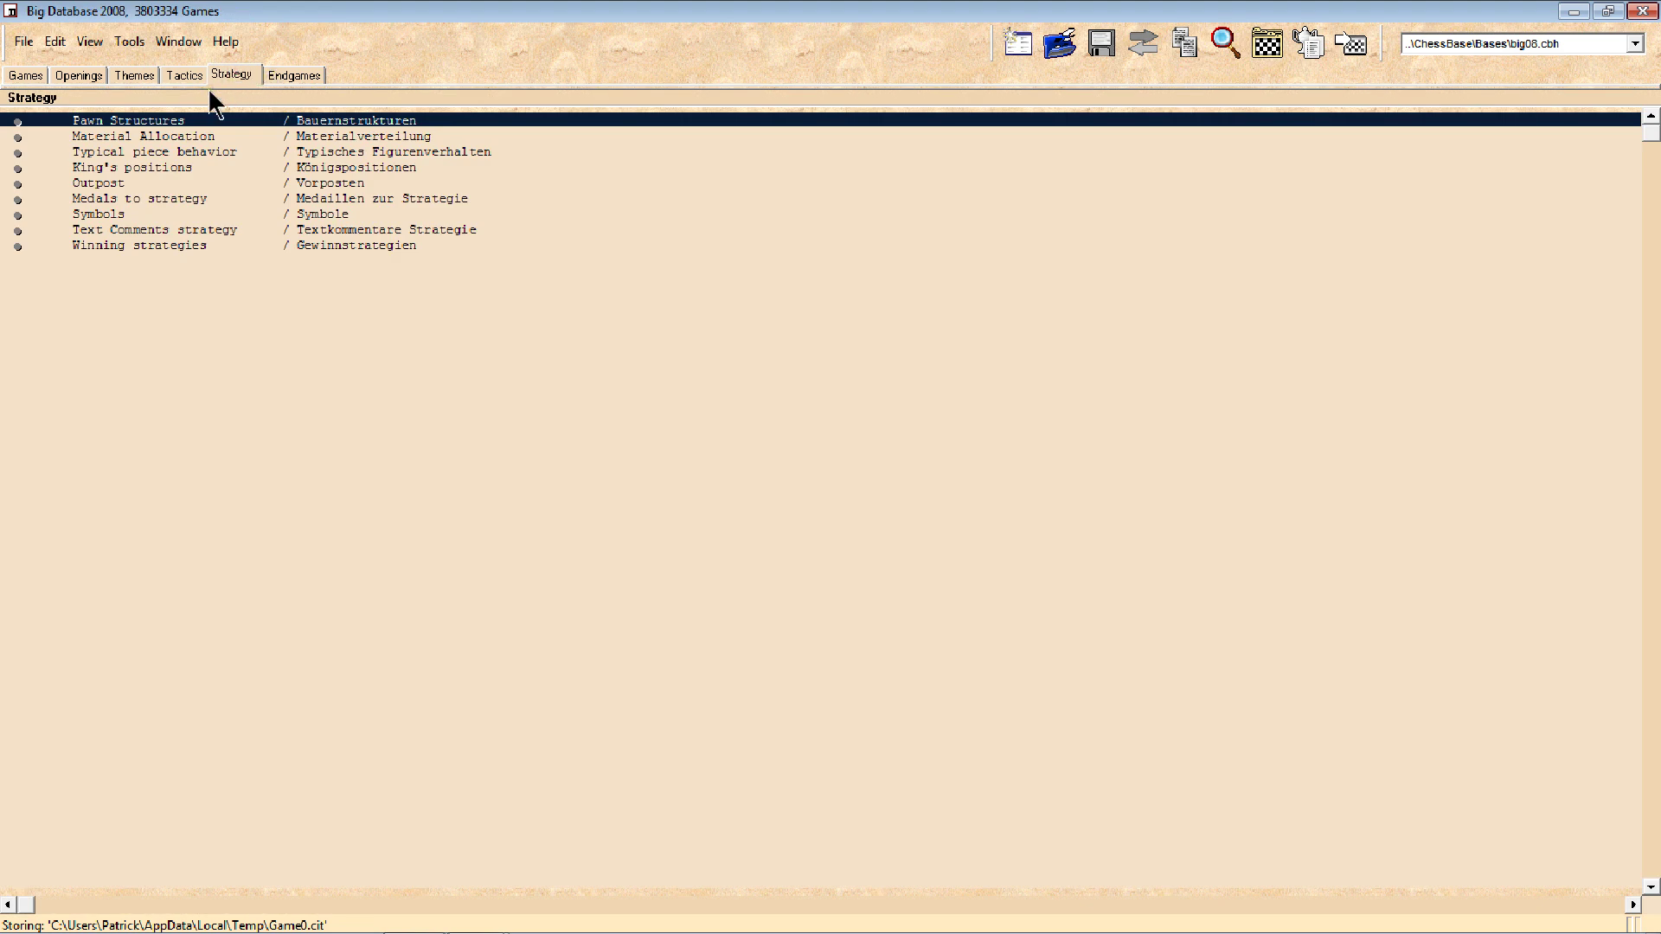
left_click(121, 70)
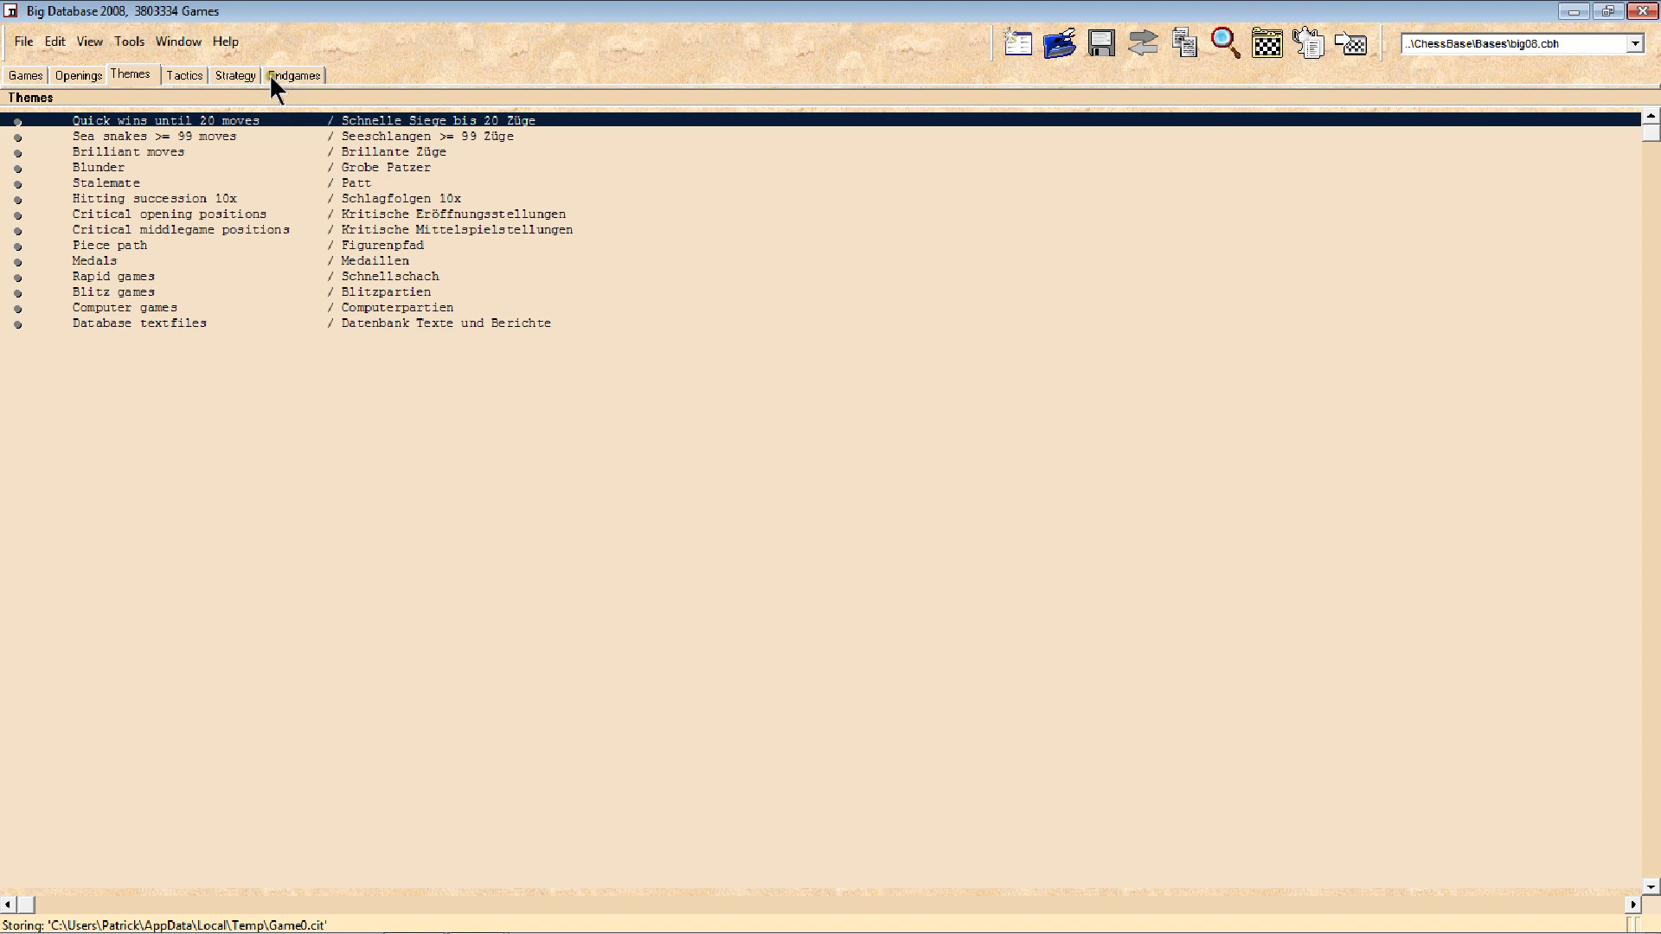
left_click(221, 76)
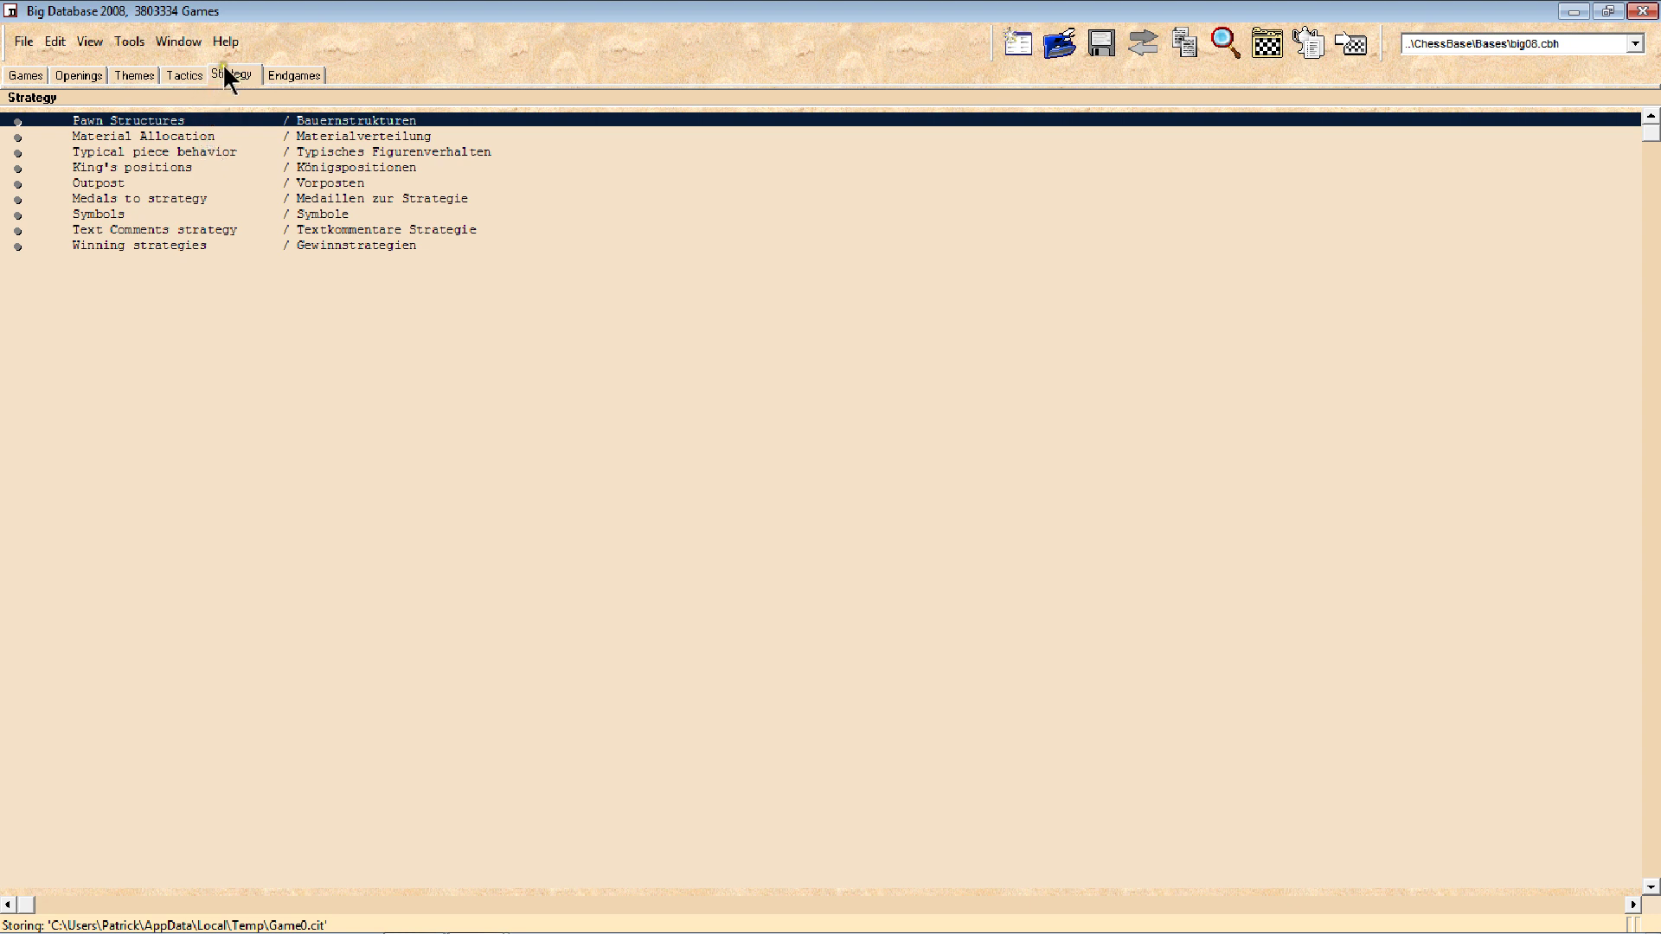
- Open the list of games with a white knight on e5 from the Outpost strategy category
left_click(185, 169)
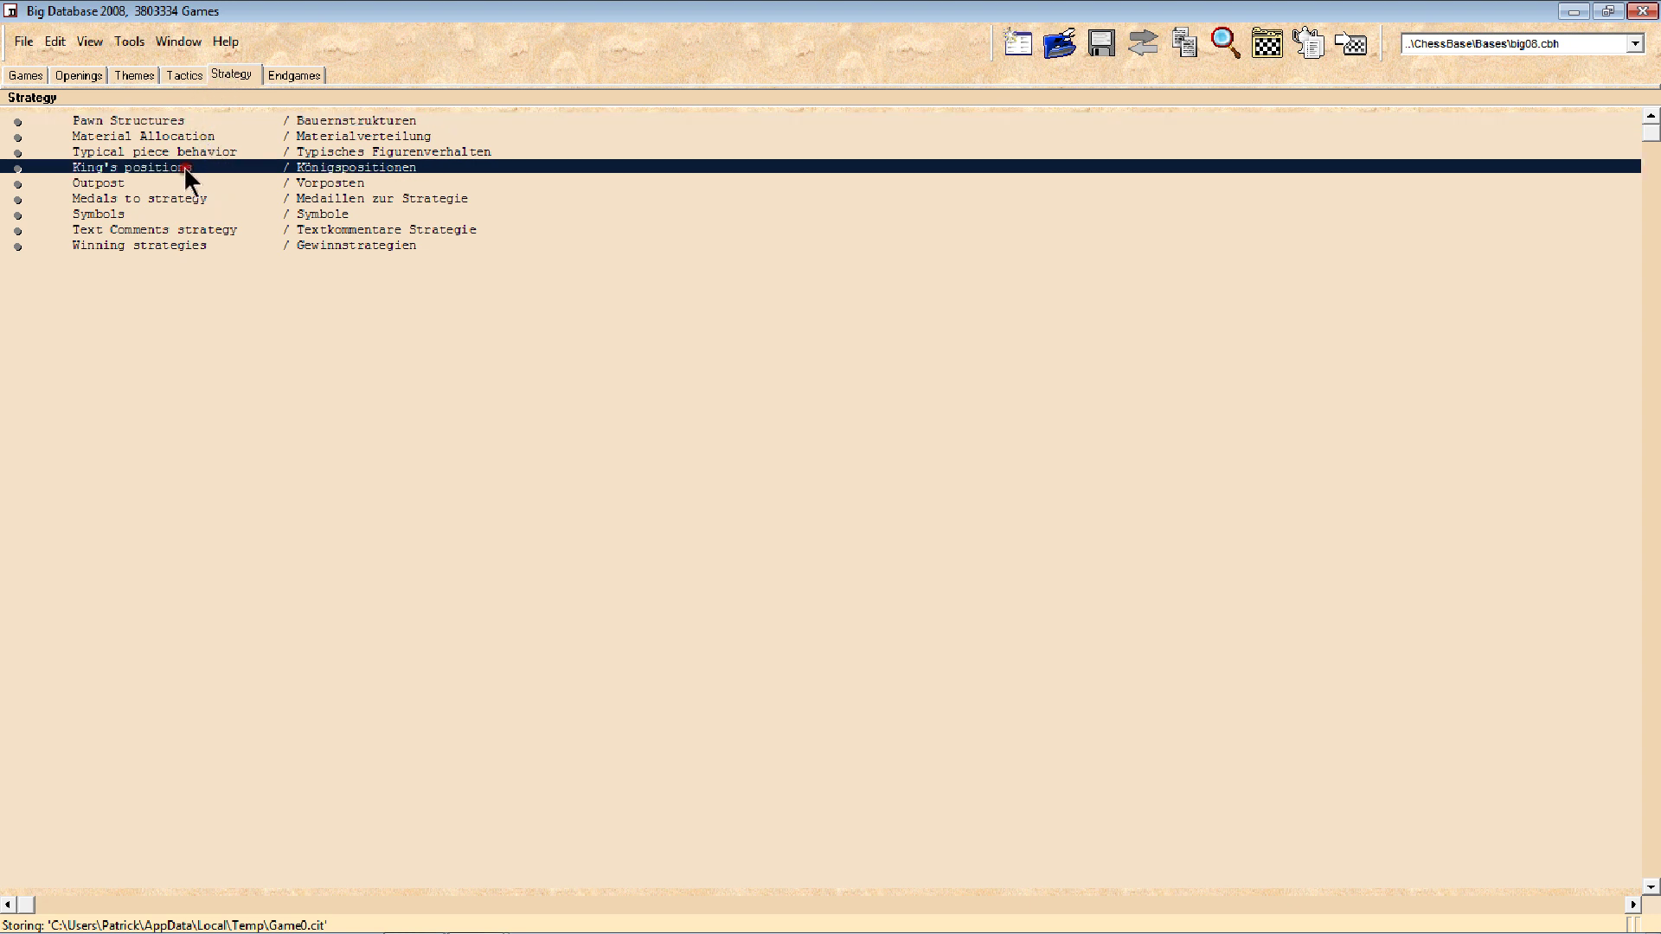
left_click(120, 181)
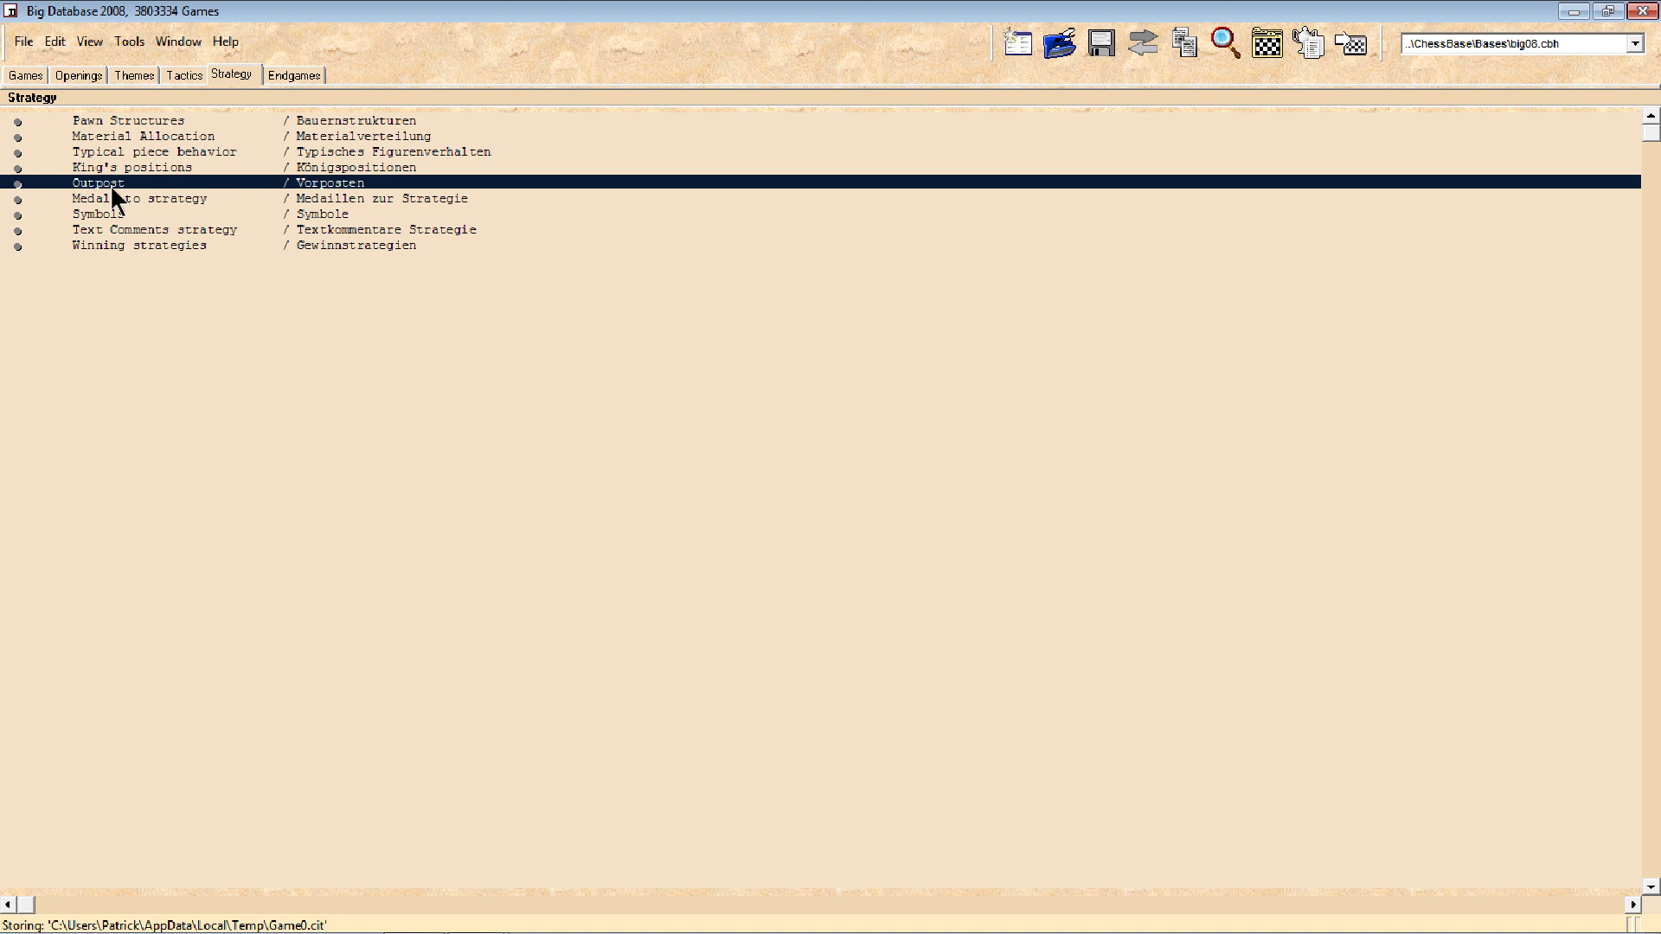
double_click(110, 184)
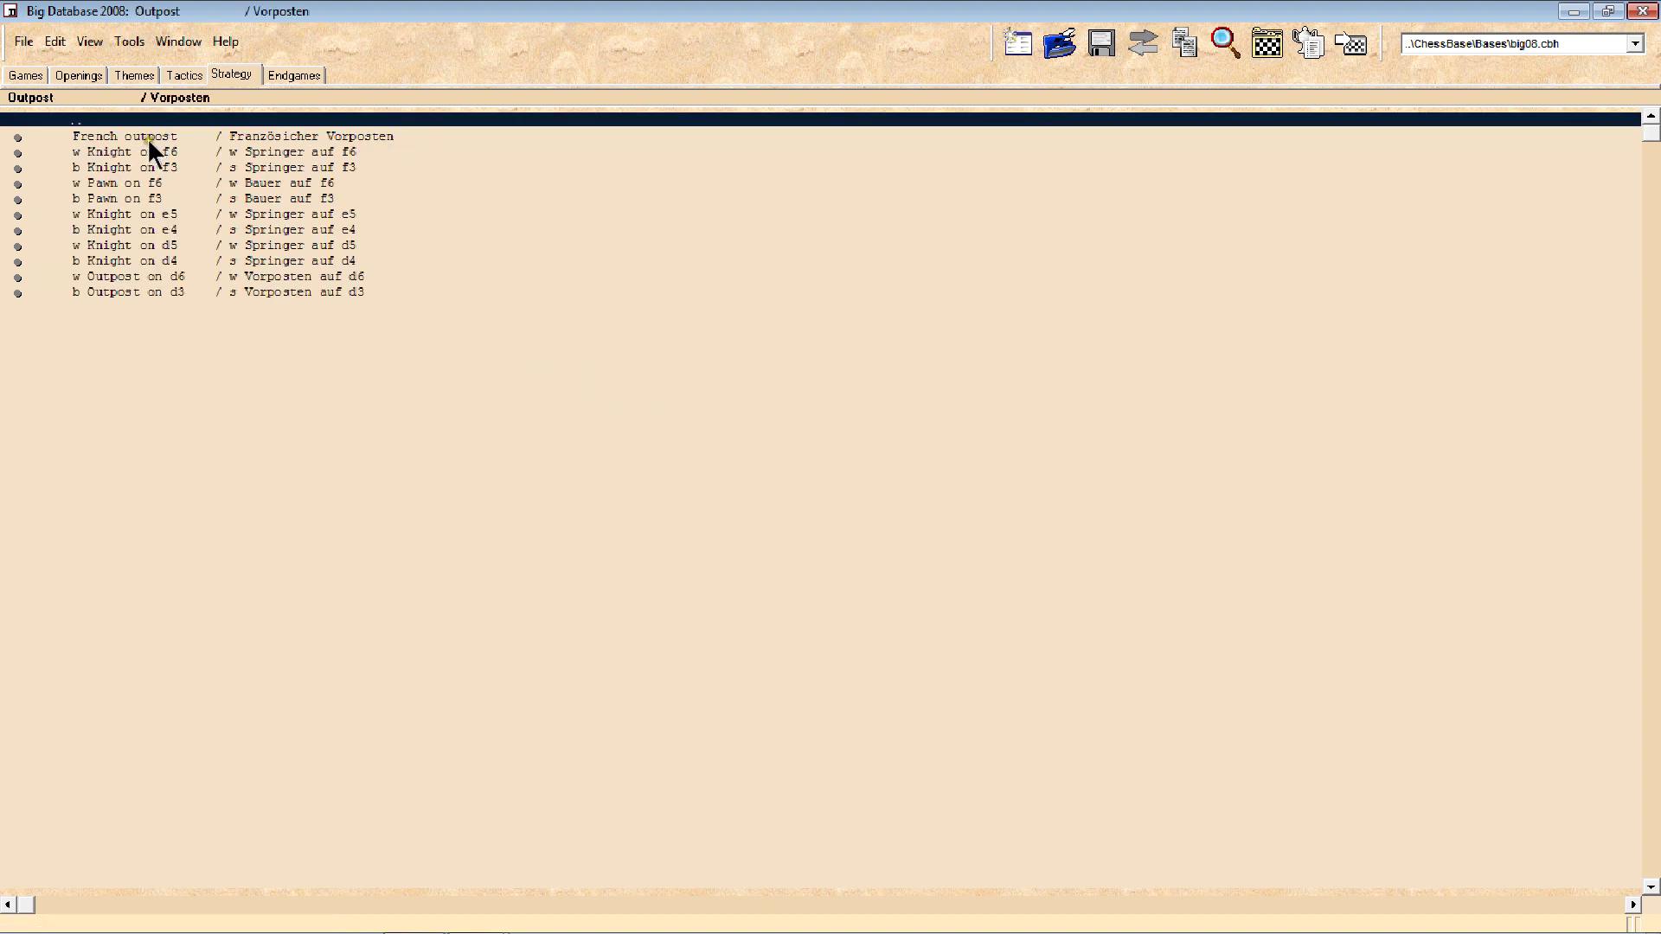
double_click(125, 213)
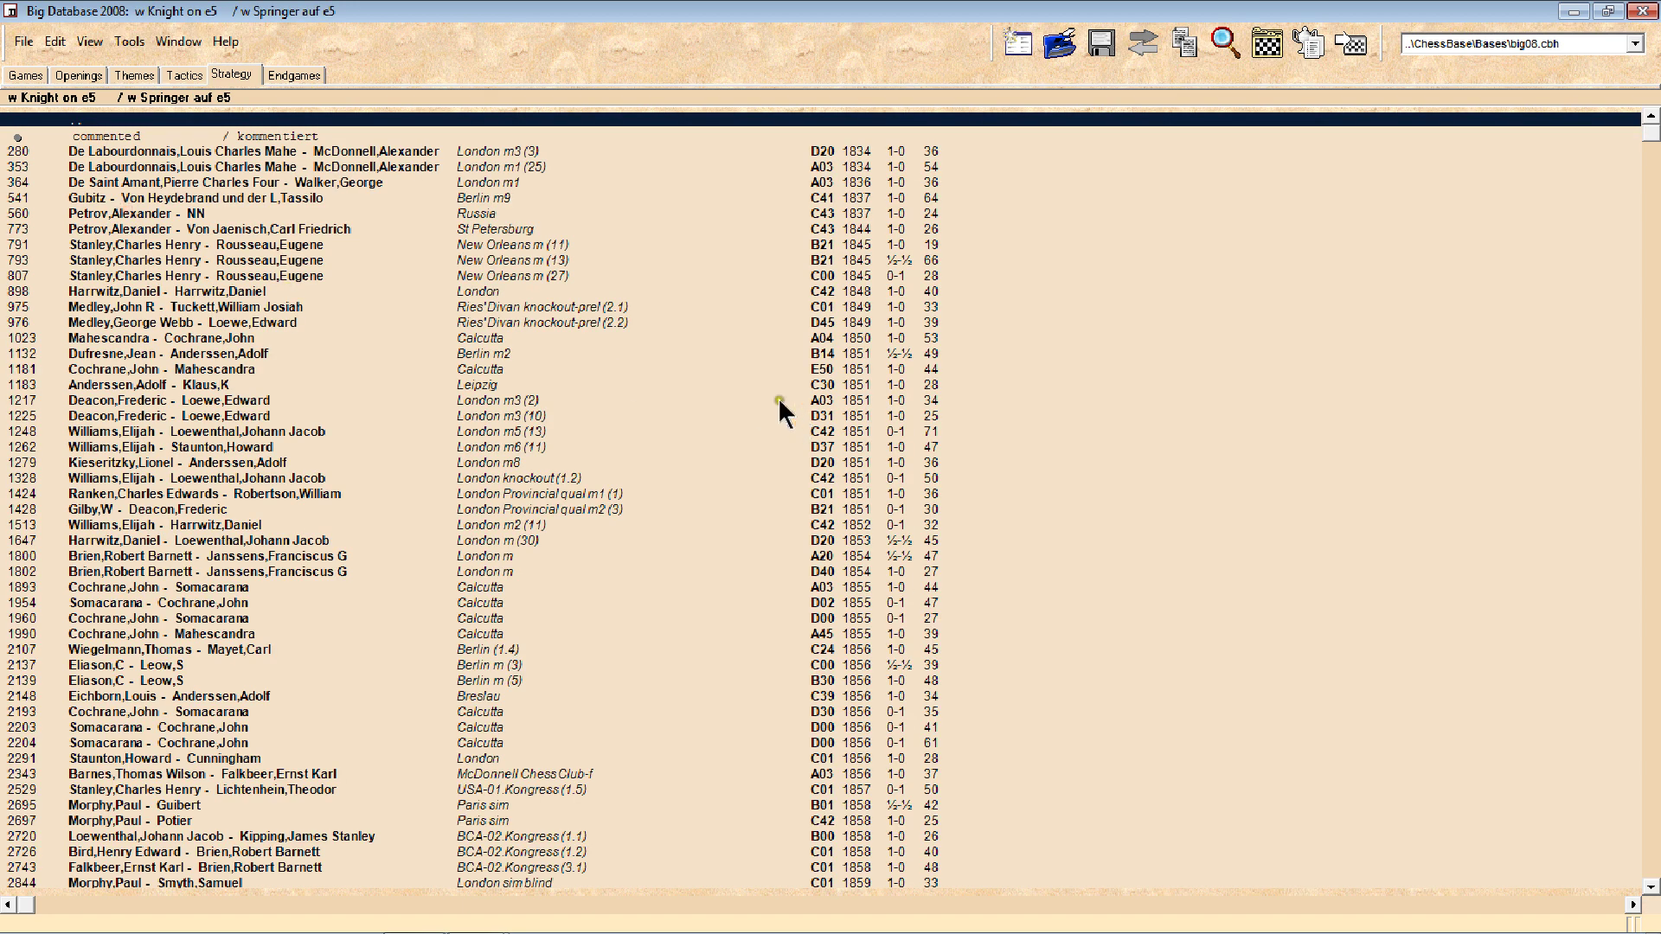
- Look through the white knight on e5 games and open the London m8 1851 D20 game
scroll(573, 417, "down", 13)
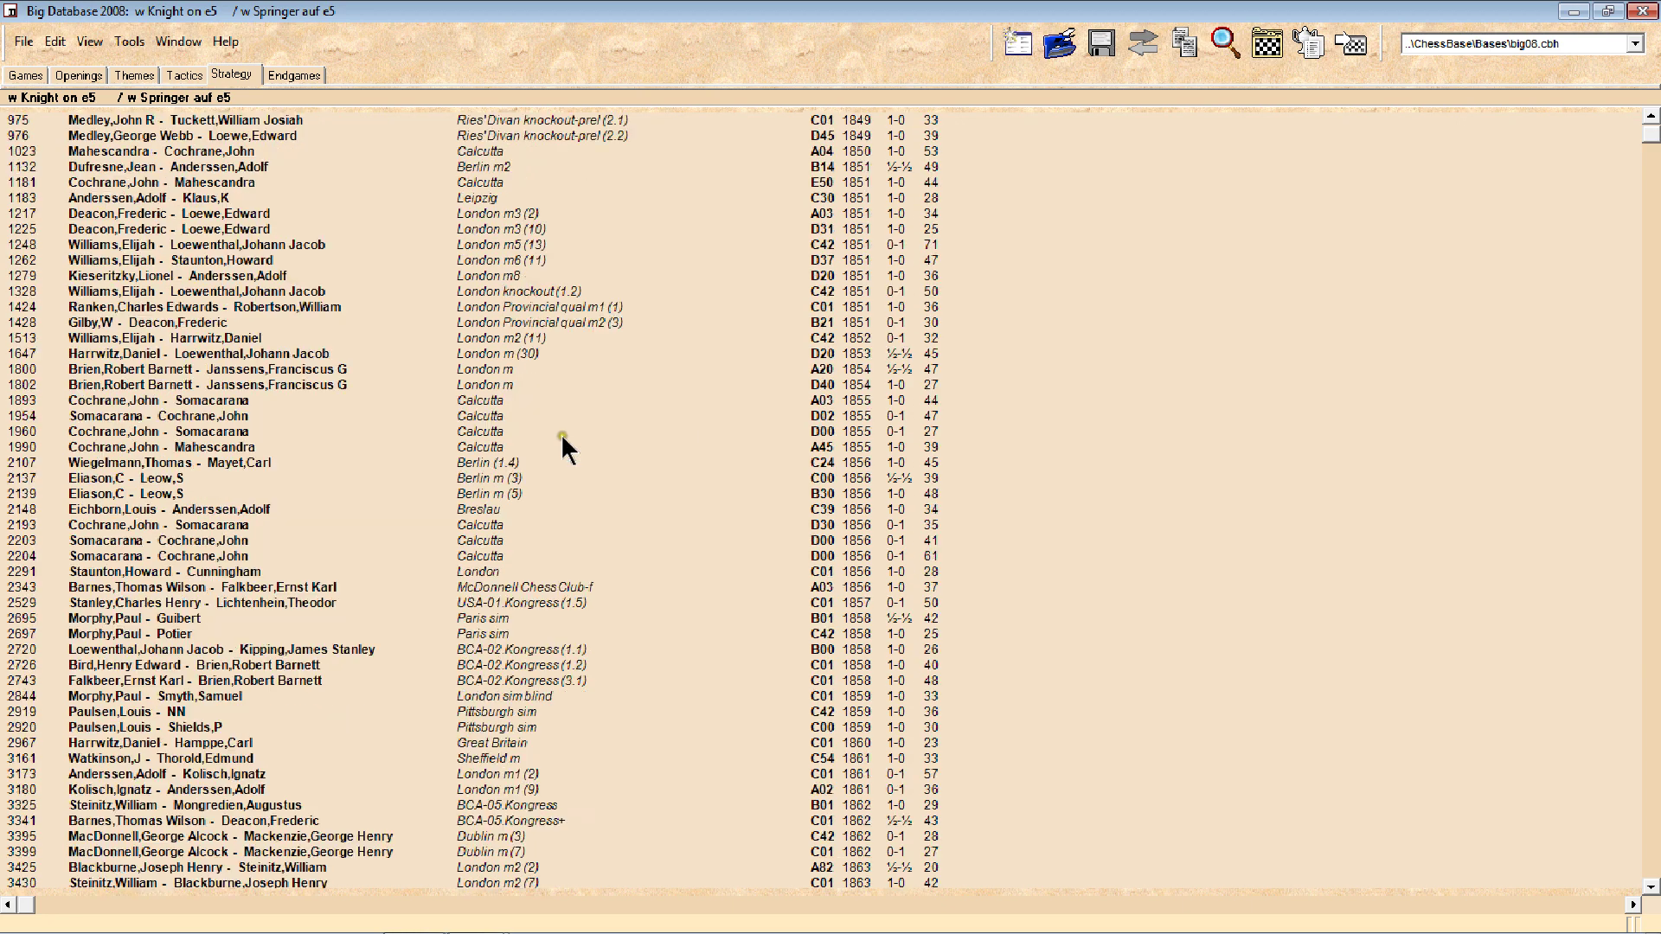
scroll(557, 436, "down", 8)
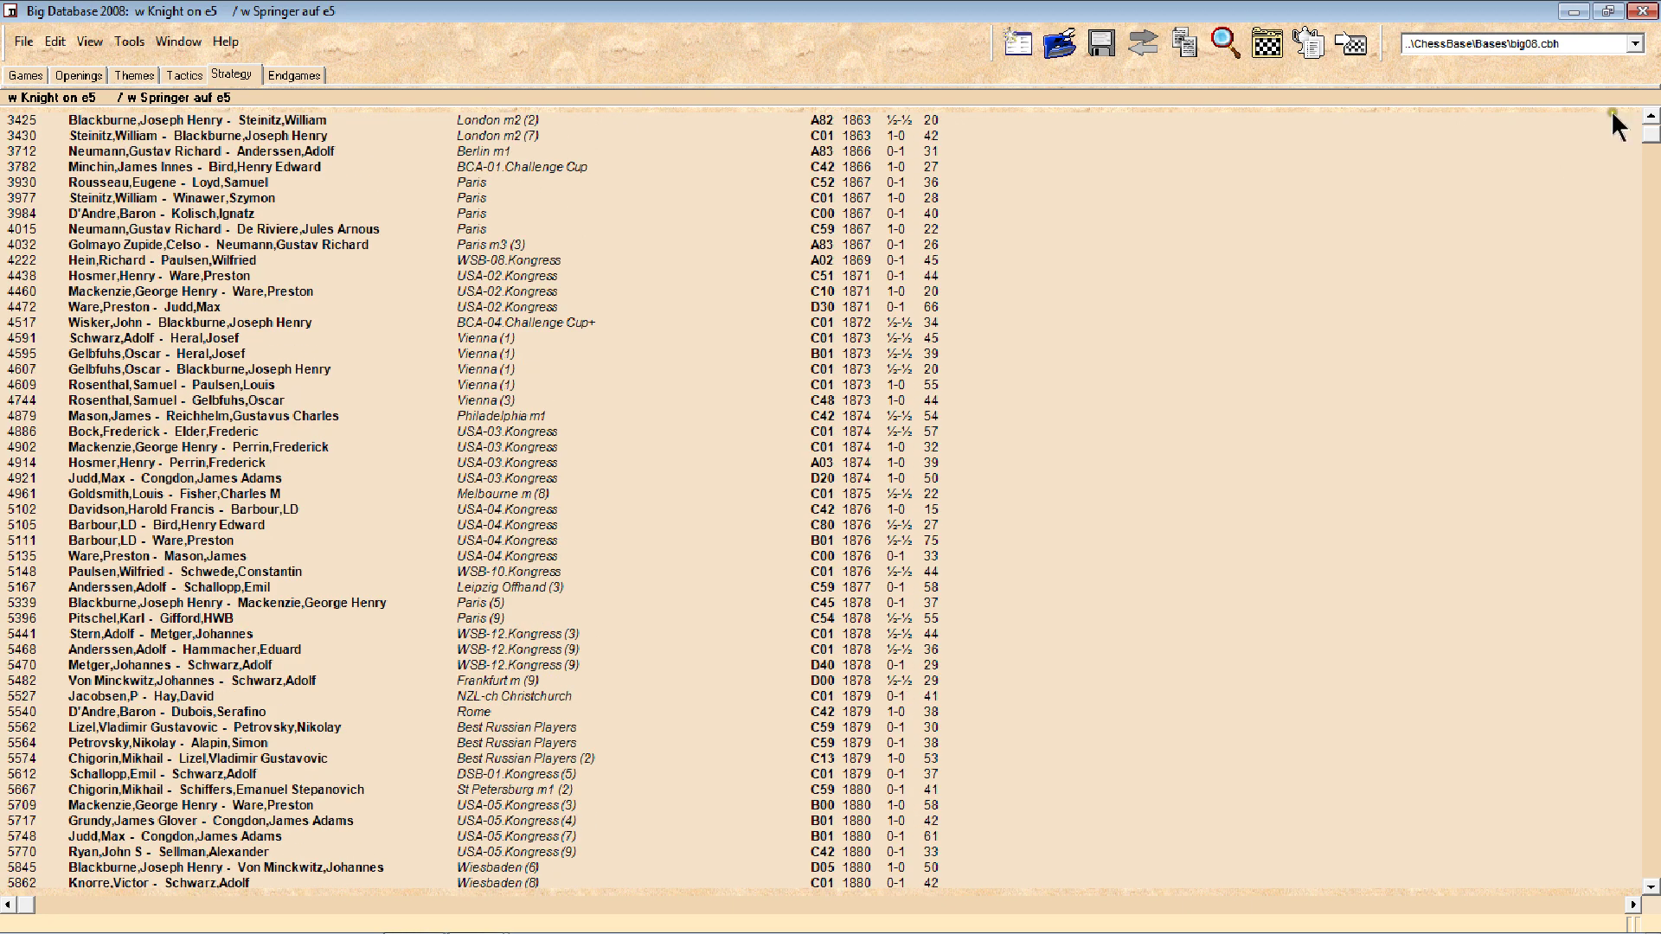
left_click_drag(1648, 156, 1647, 121)
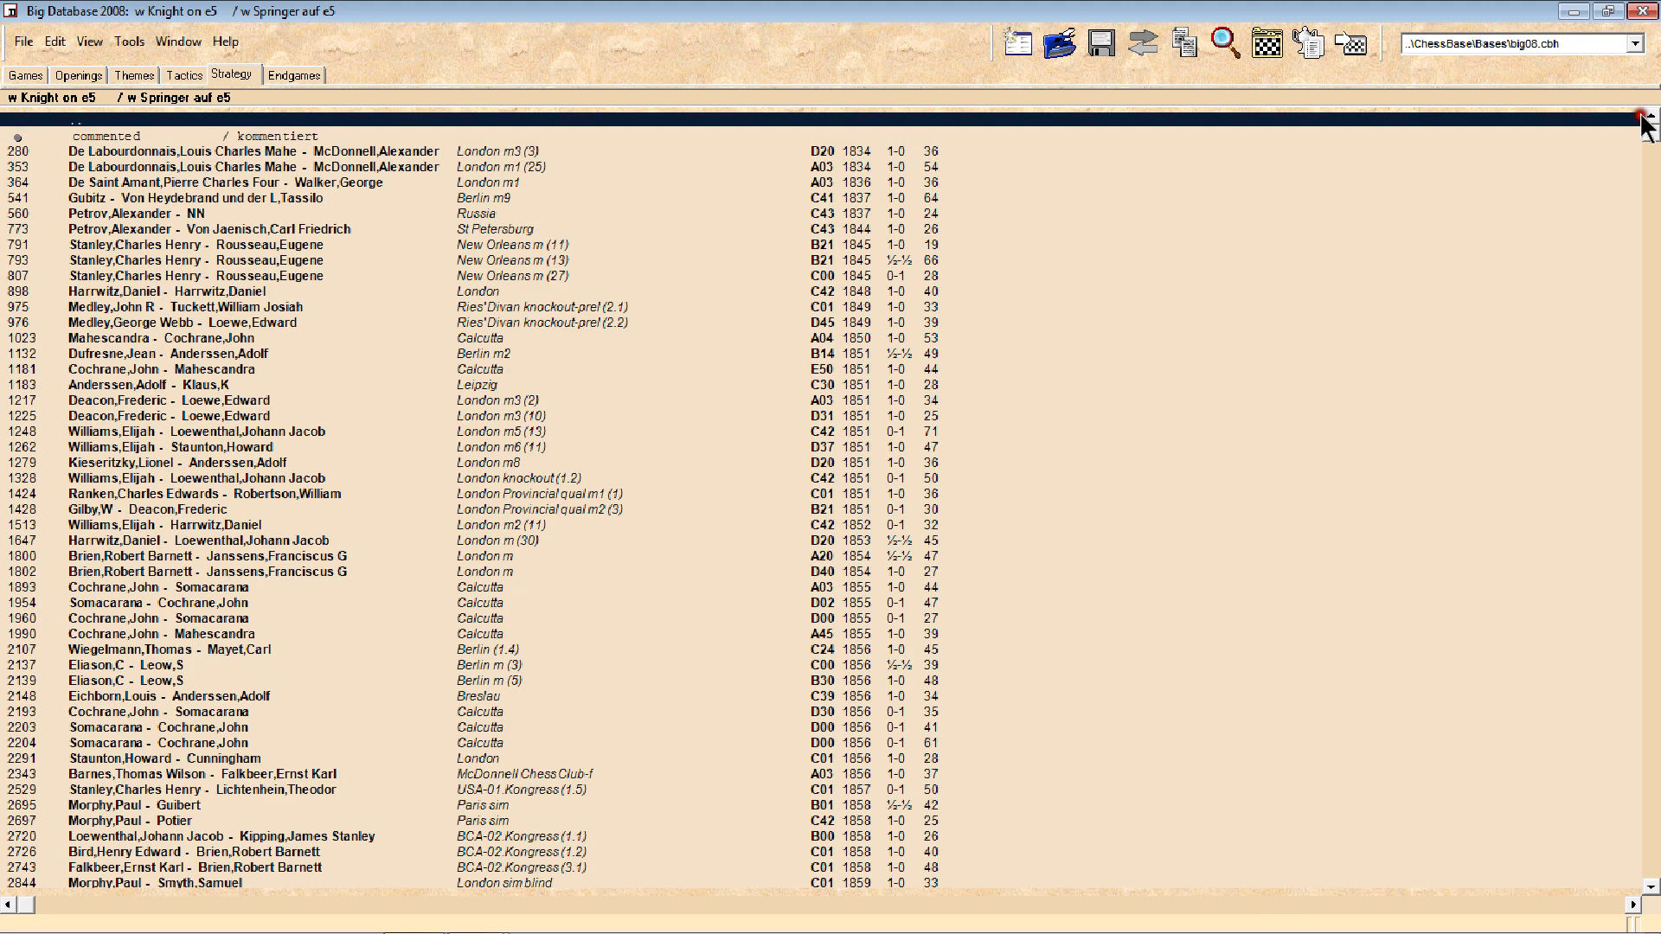
double_click(66, 462)
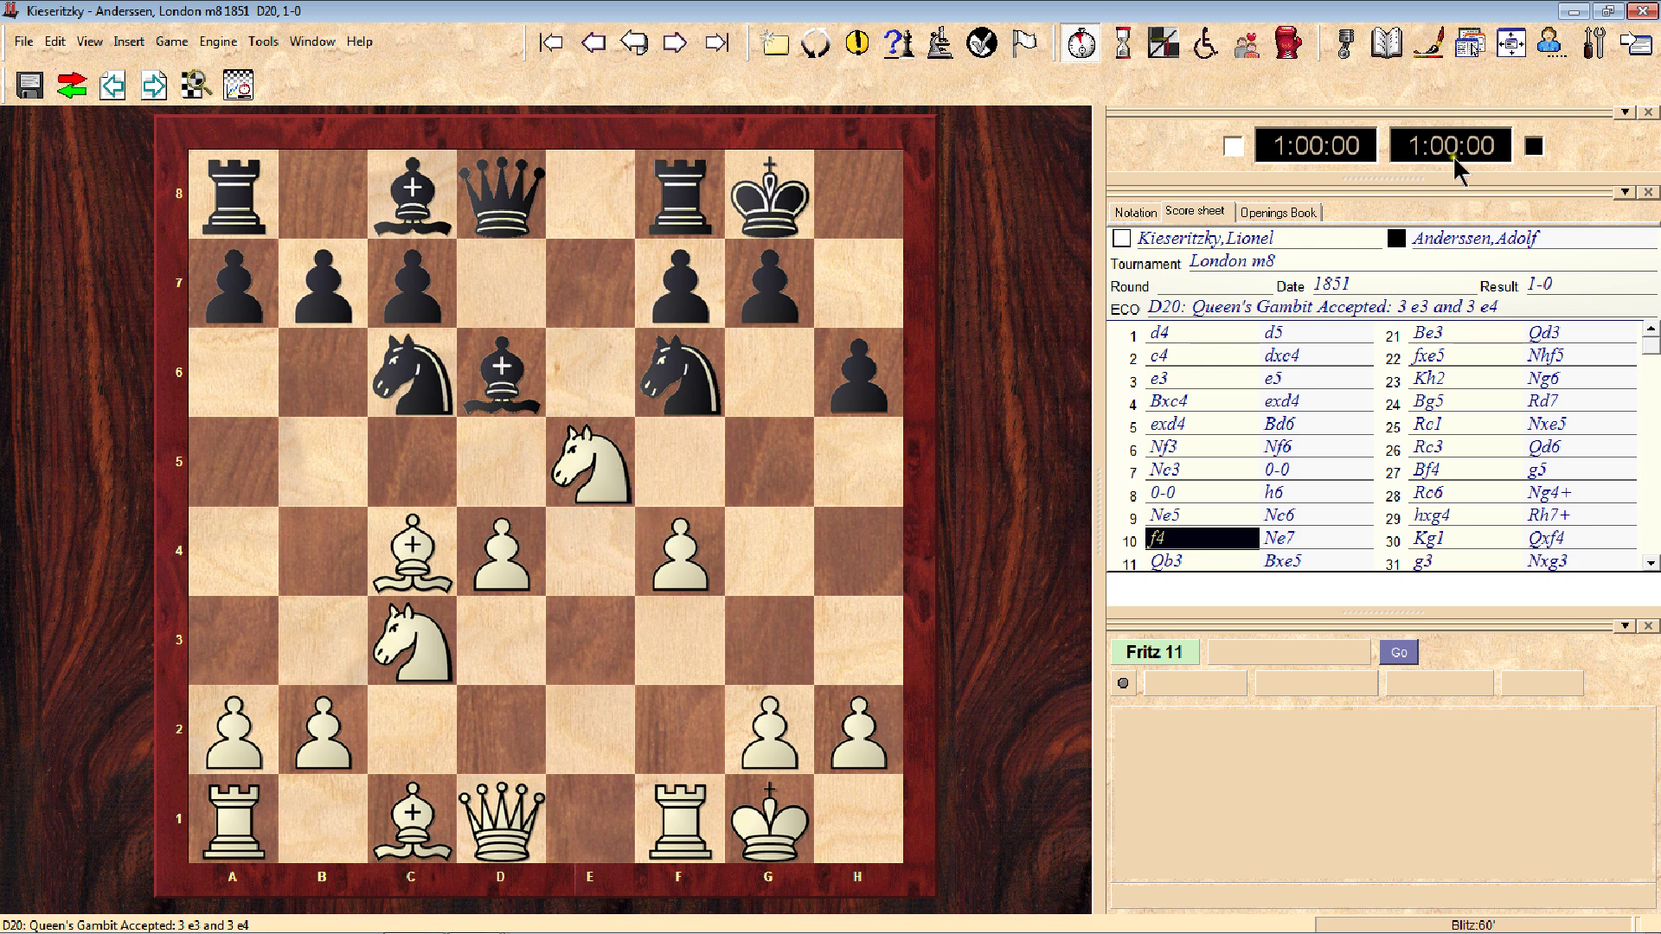
- View the game's openings book and notation, ending on the score sheet
left_click(1264, 210)
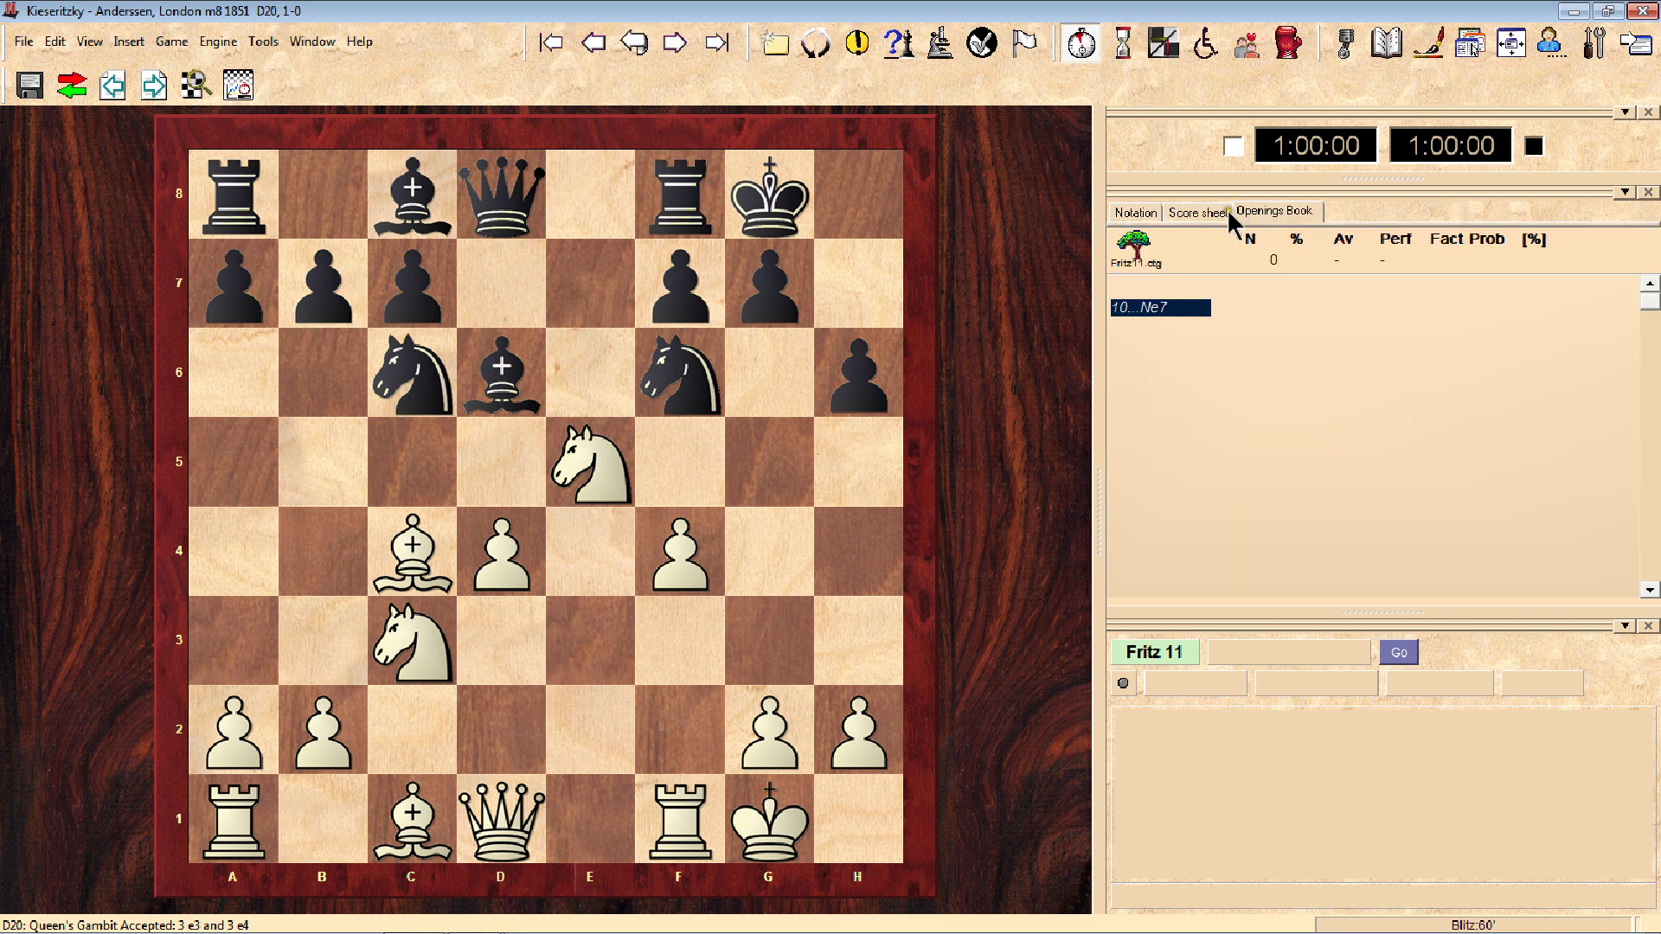
left_click(1135, 214)
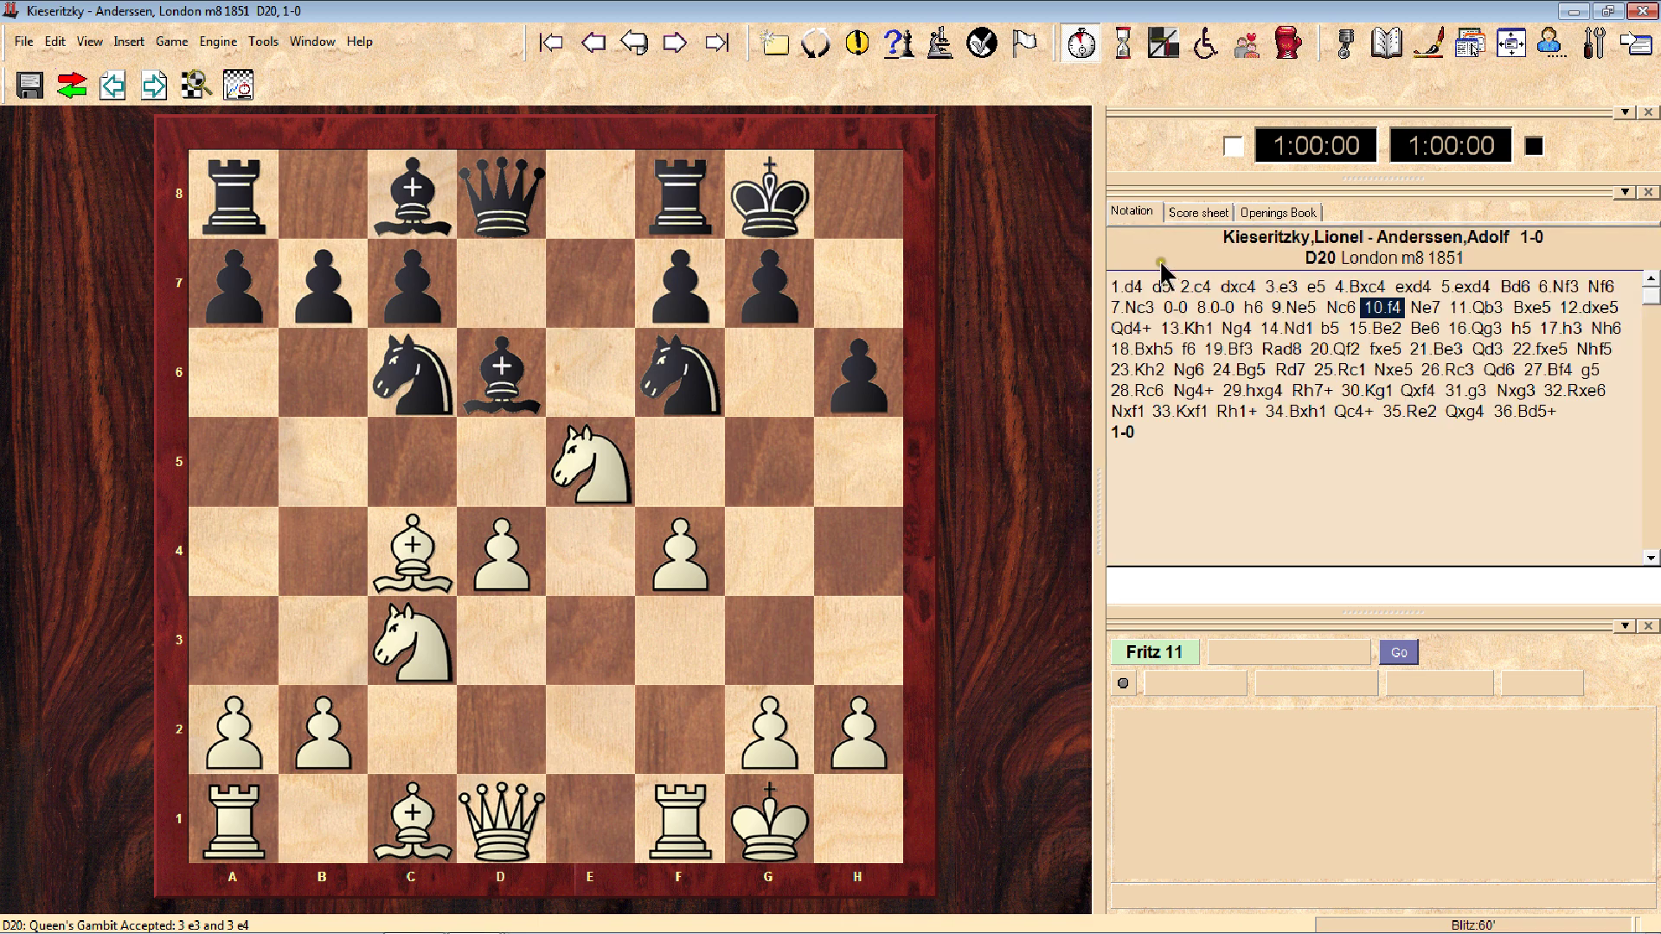
left_click(1211, 213)
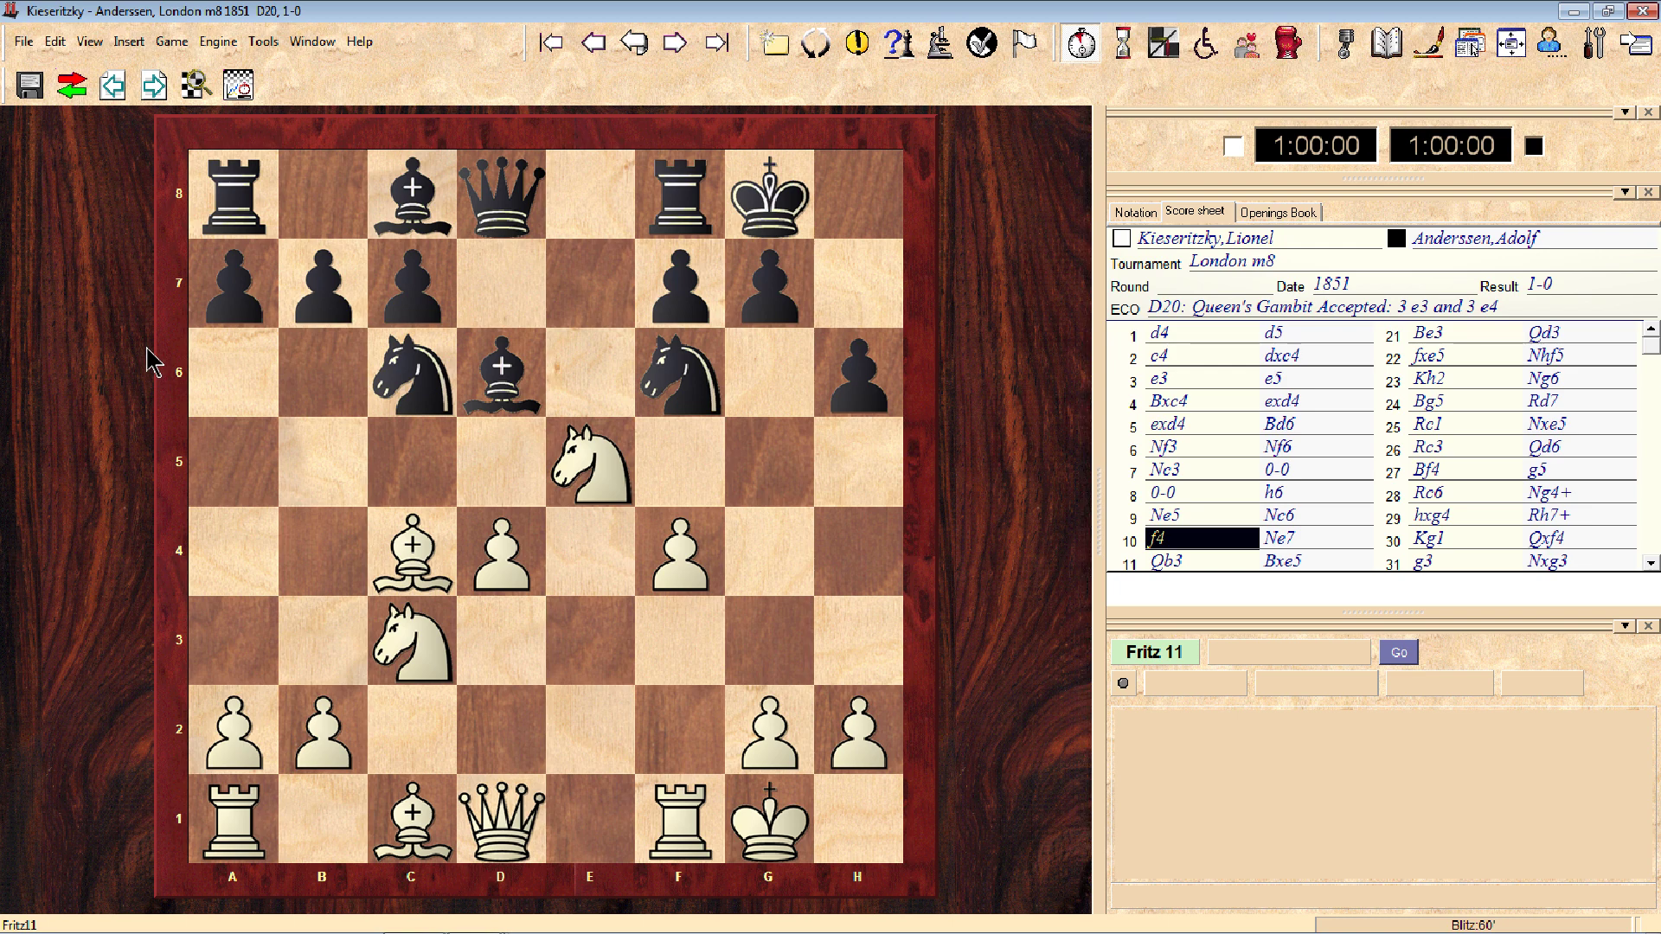
- Replay the game from 10...Ne7 through 11.Qb3 Bxe5 and onward, and close the game to return to the list
key("Right")
key("Right")
key("Right")
key("Right")
key("Right")
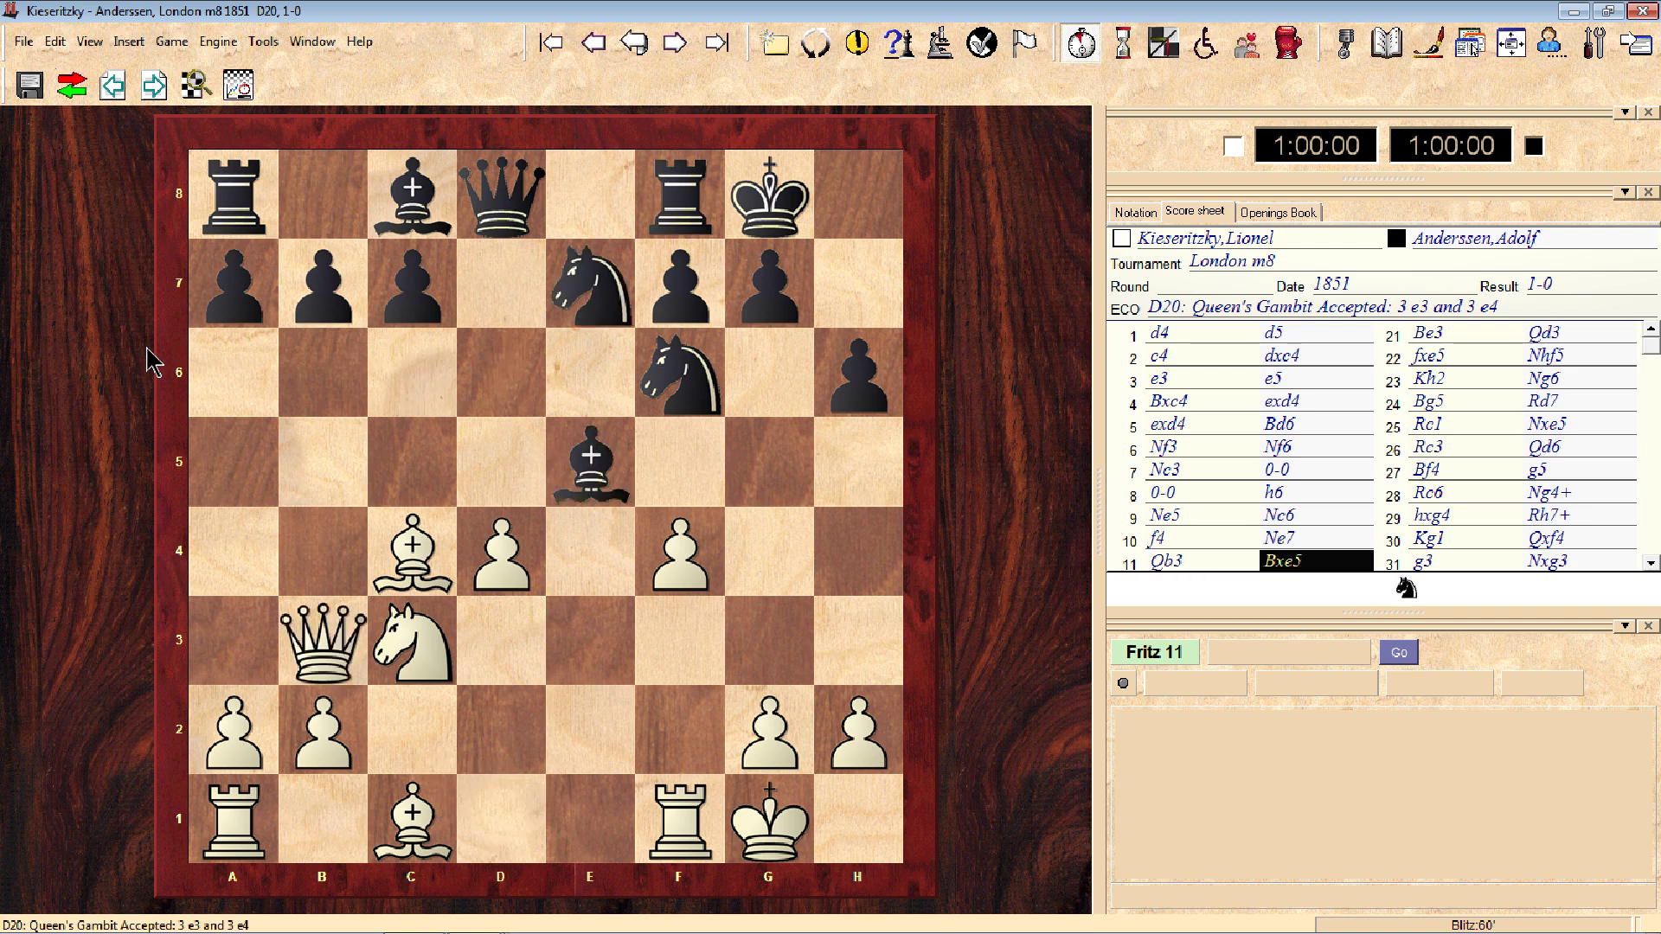
key("Right")
key("Right")
key("Right")
key("Right")
key("Right")
key("Right")
key("Right")
key("Right")
key("Right")
key("Right")
key("Right")
key("Right")
key("Right")
key("Right")
key("Right")
key("Right")
key("Right")
key("Right")
key("Right")
key("Right")
key("Right")
key("Right")
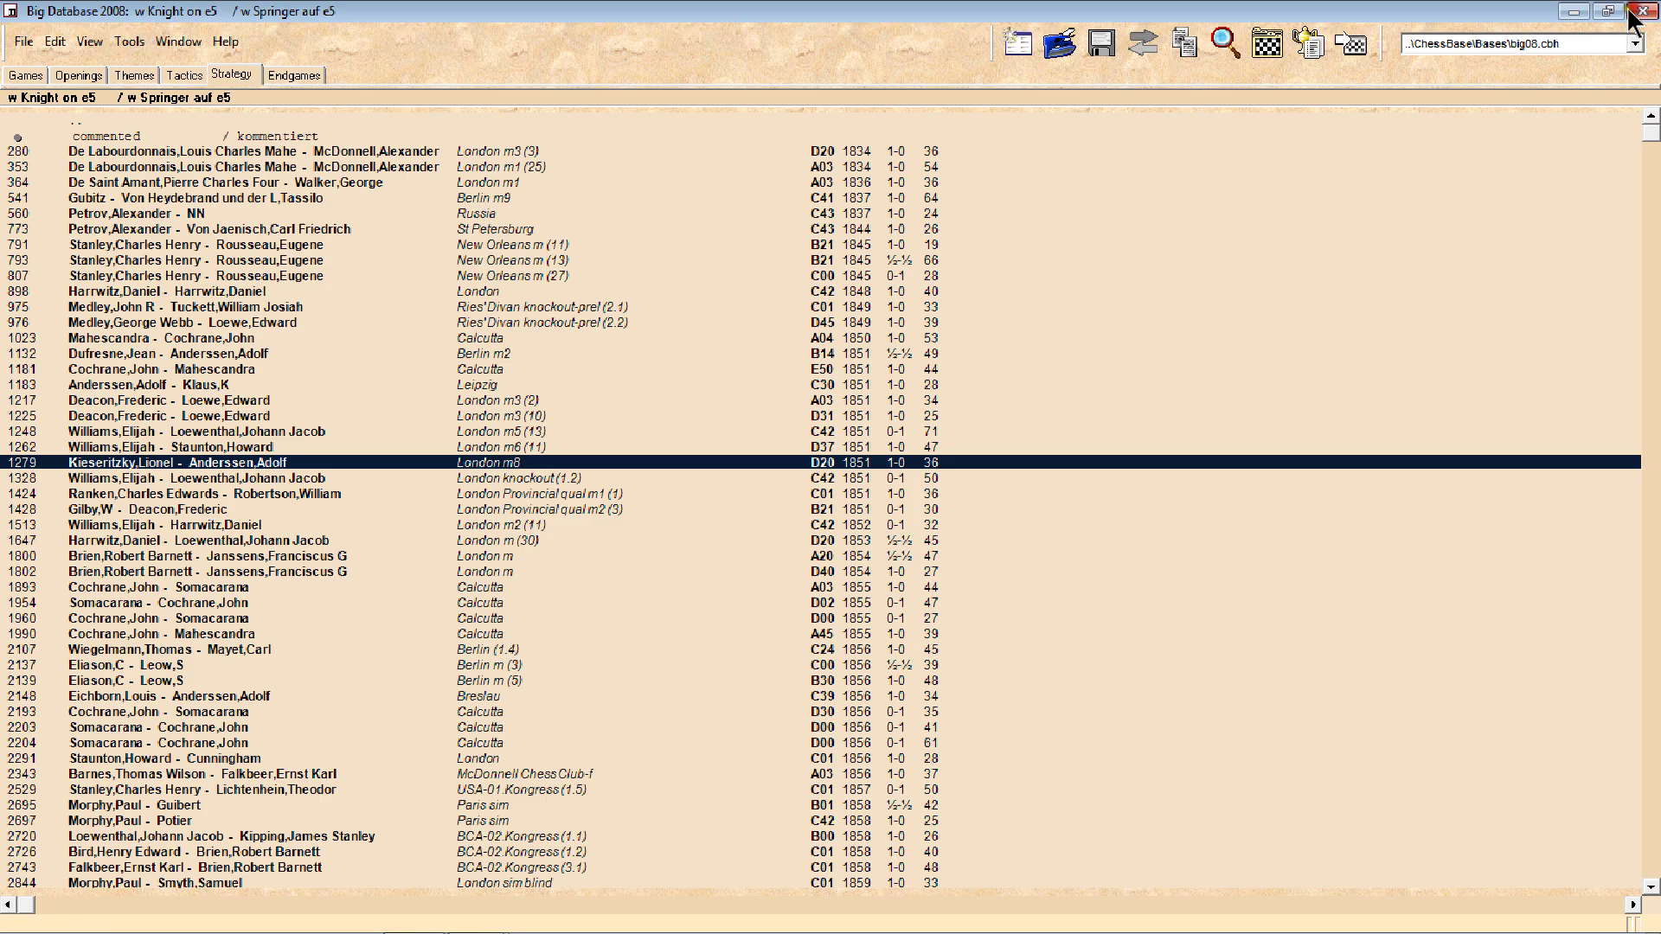
left_click(1639, 13)
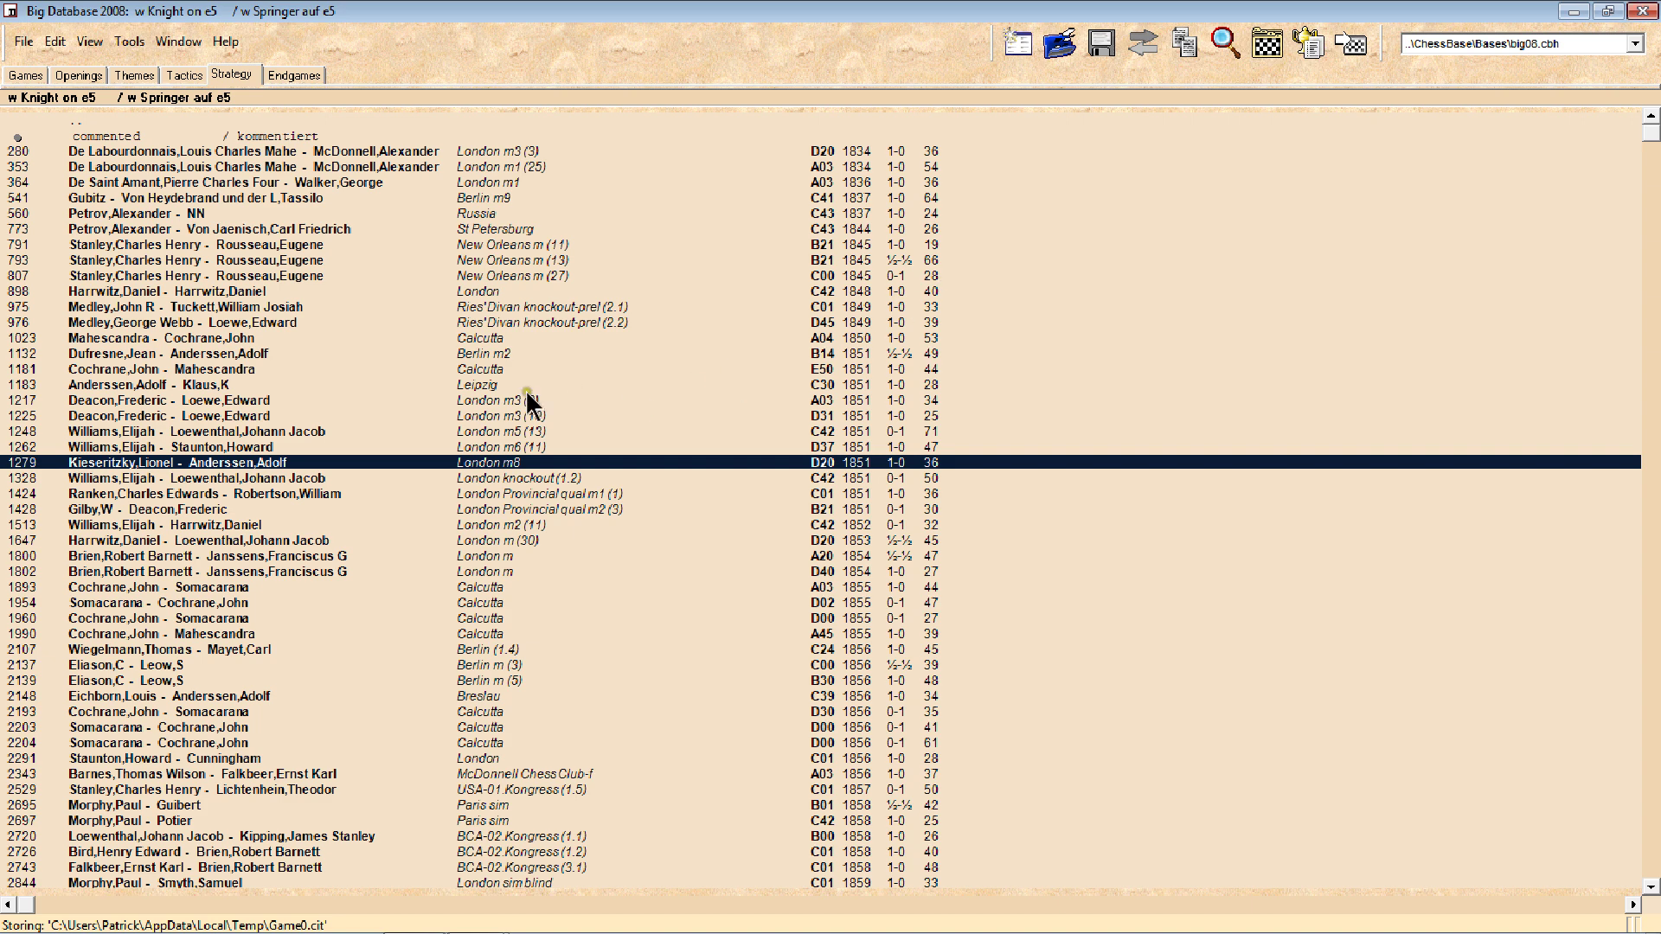
- Open the New York 1894 D05 game from the Q + P-P : Q list of the Pure Queen Endings category and close it
left_click(277, 77)
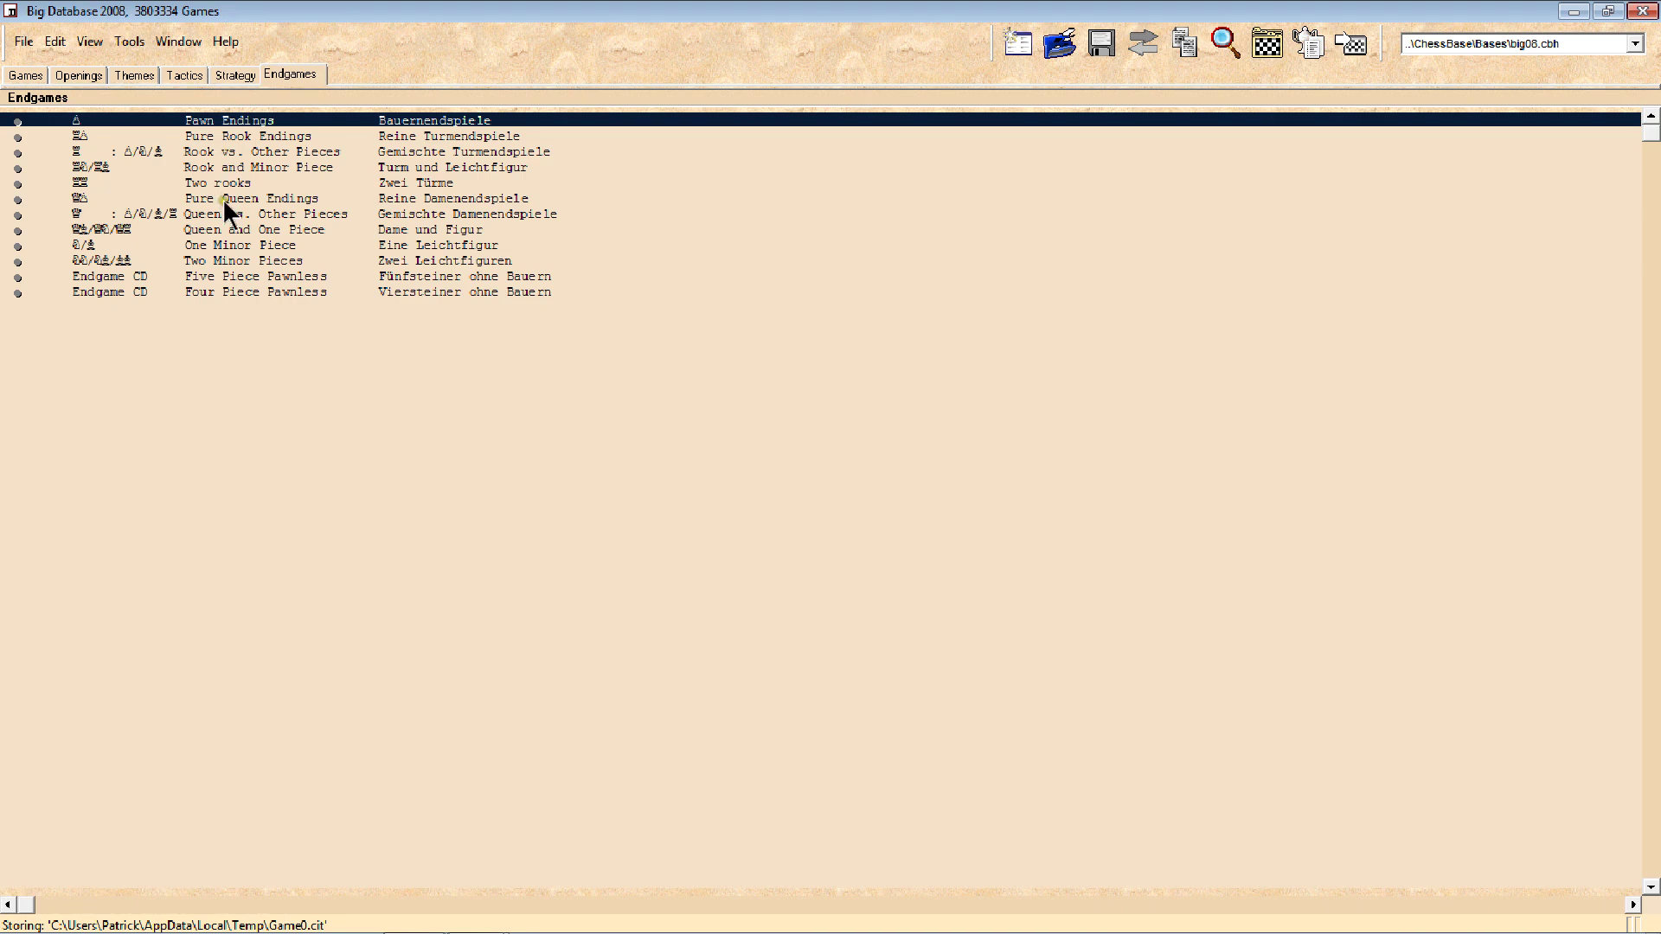
double_click(223, 199)
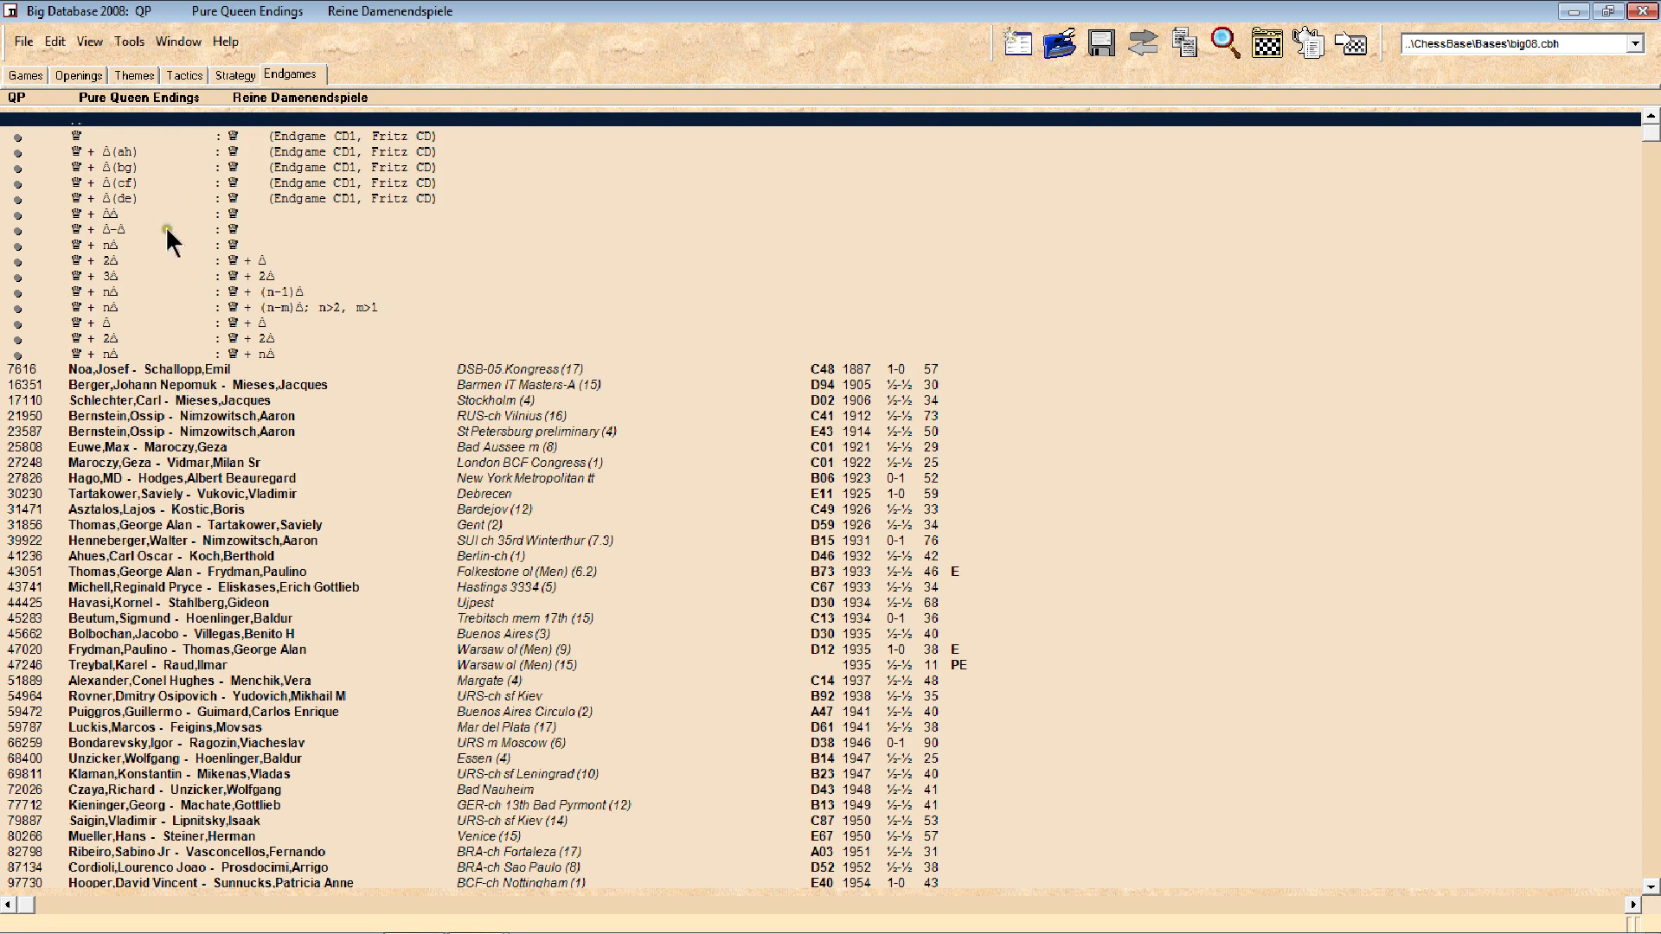
double_click(101, 229)
double_click(100, 228)
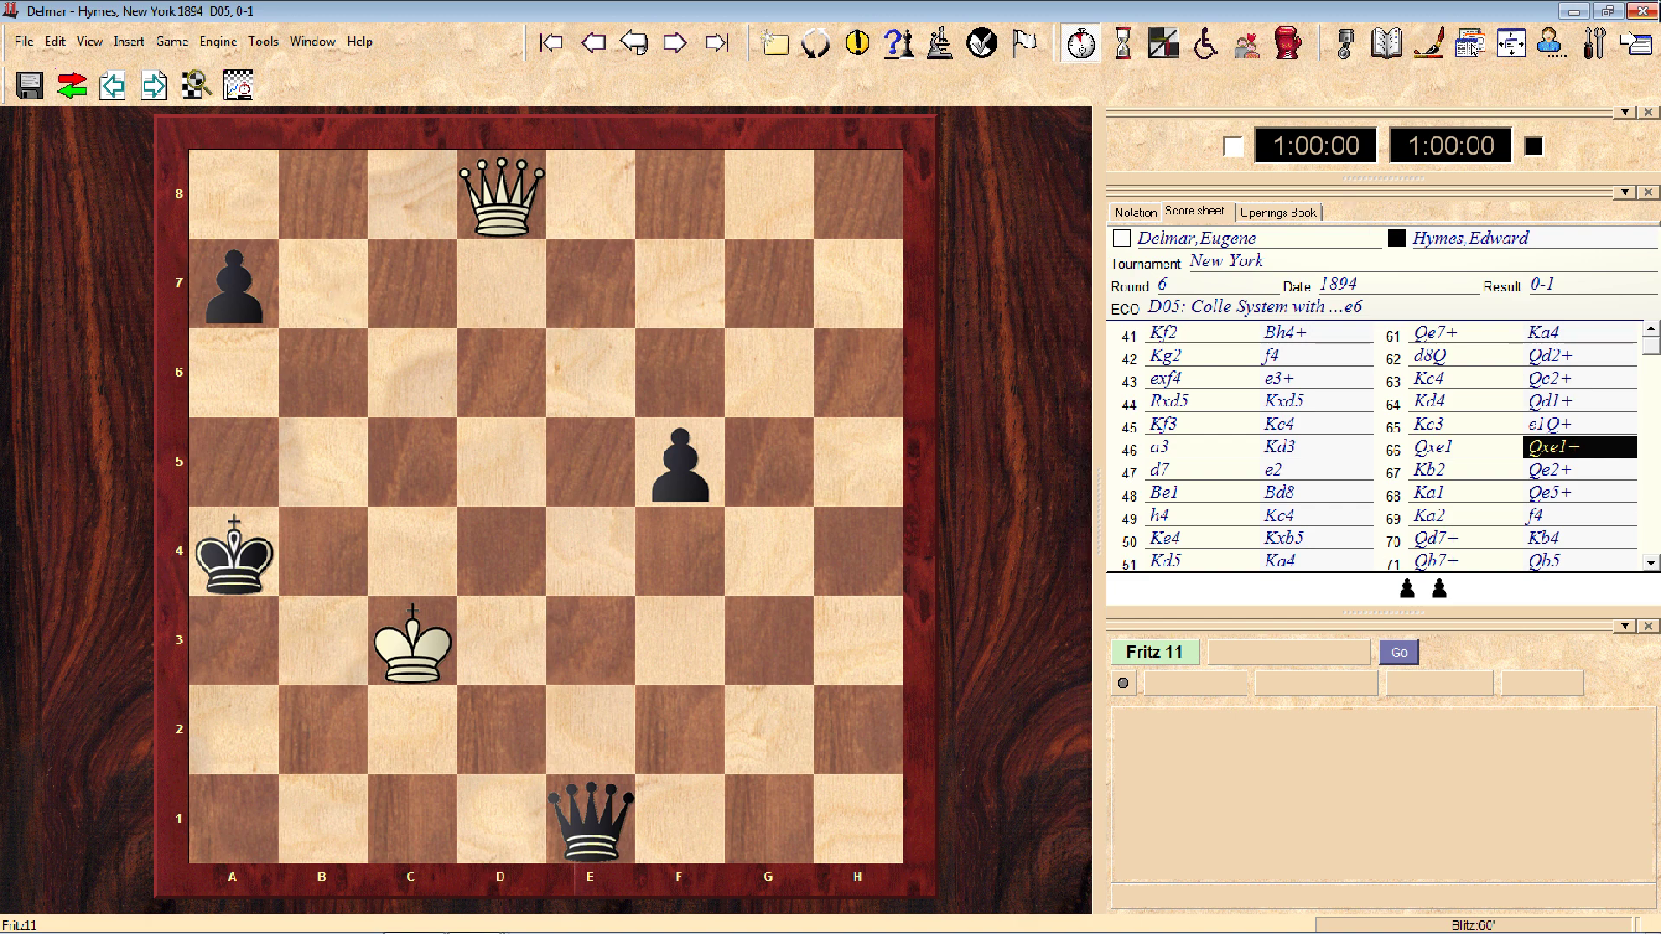
left_click(1648, 12)
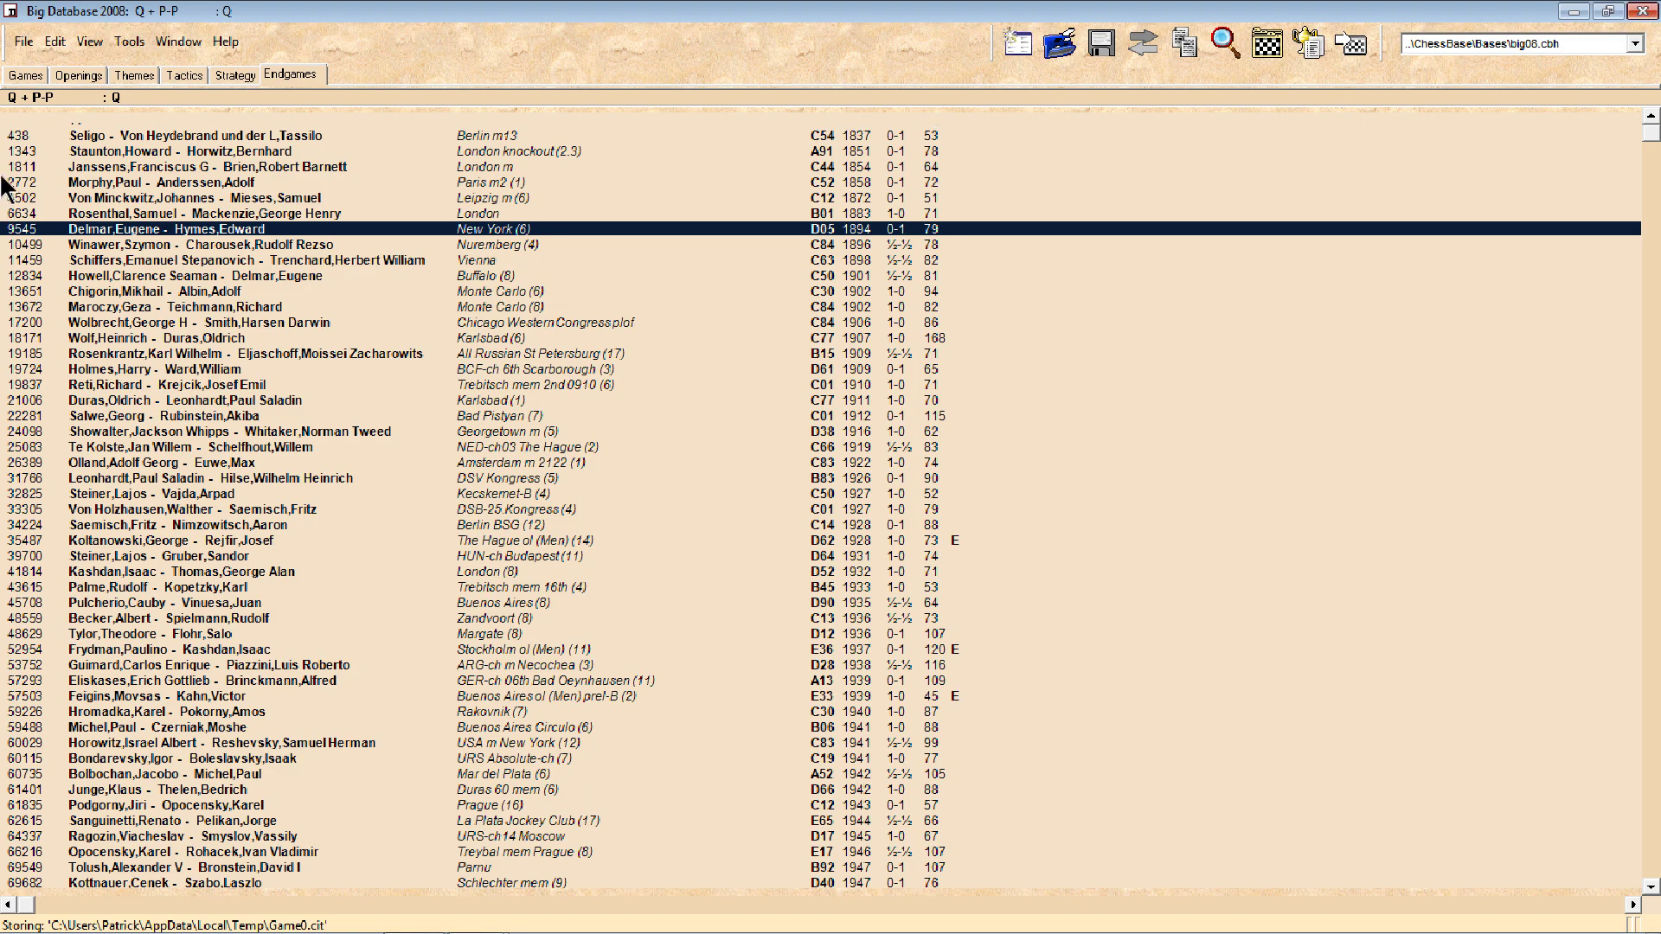
- Open the Teilnehmer text of DDR-ch U18 Schkopau from the Database textfiles theme
left_click(29, 75)
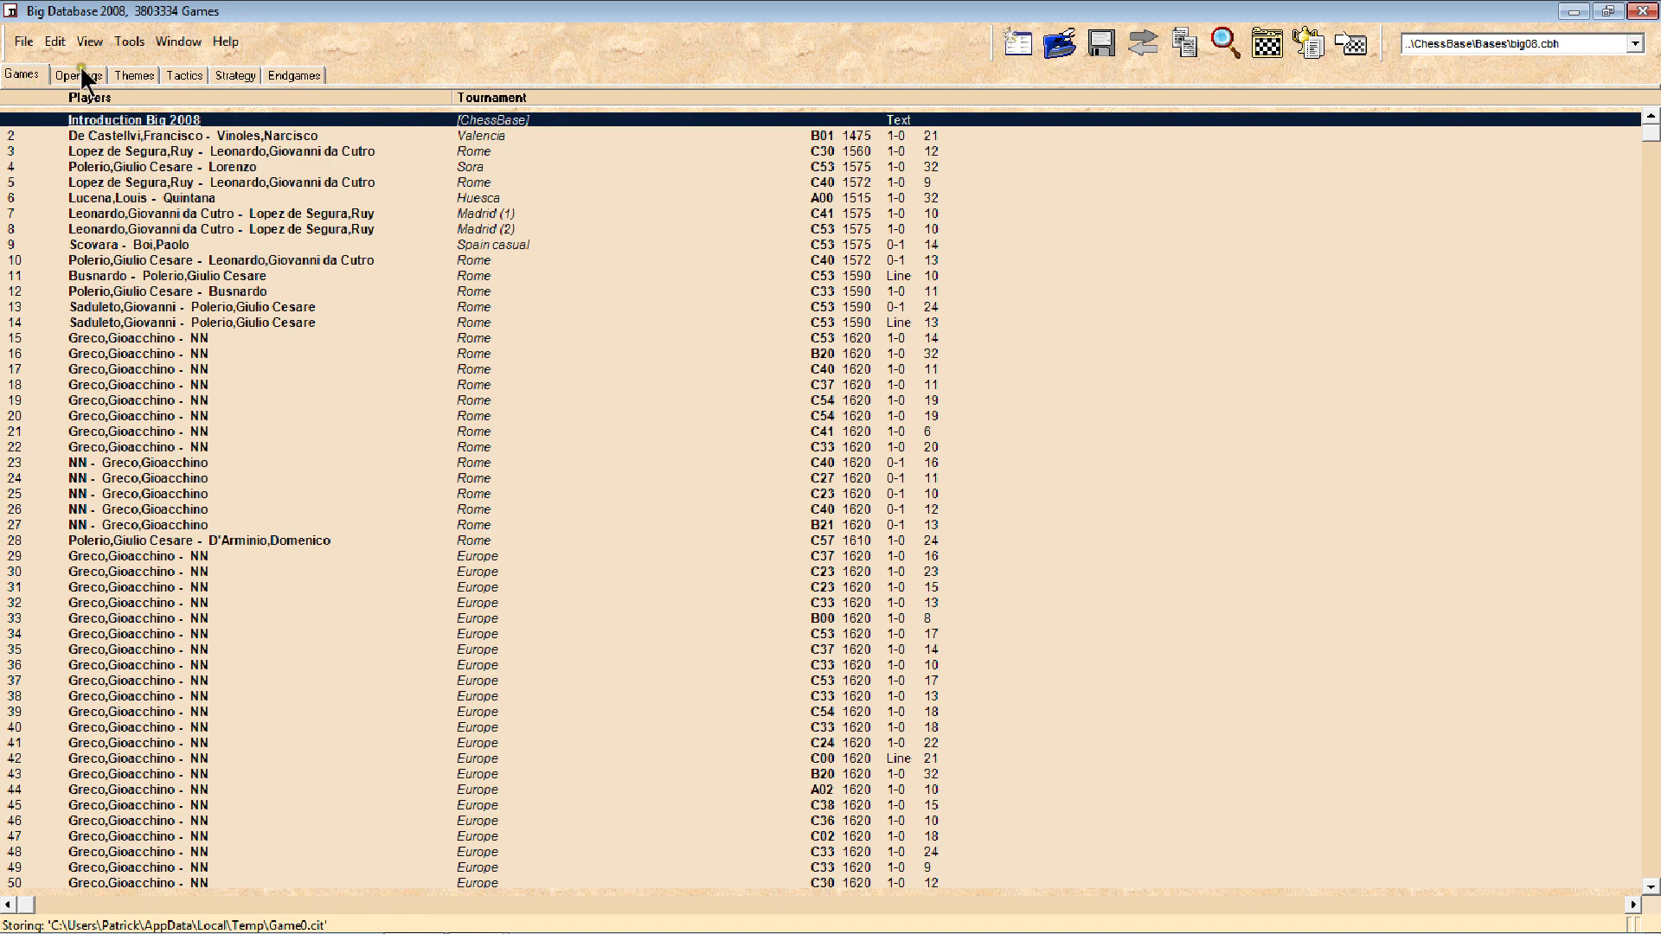
left_click(130, 73)
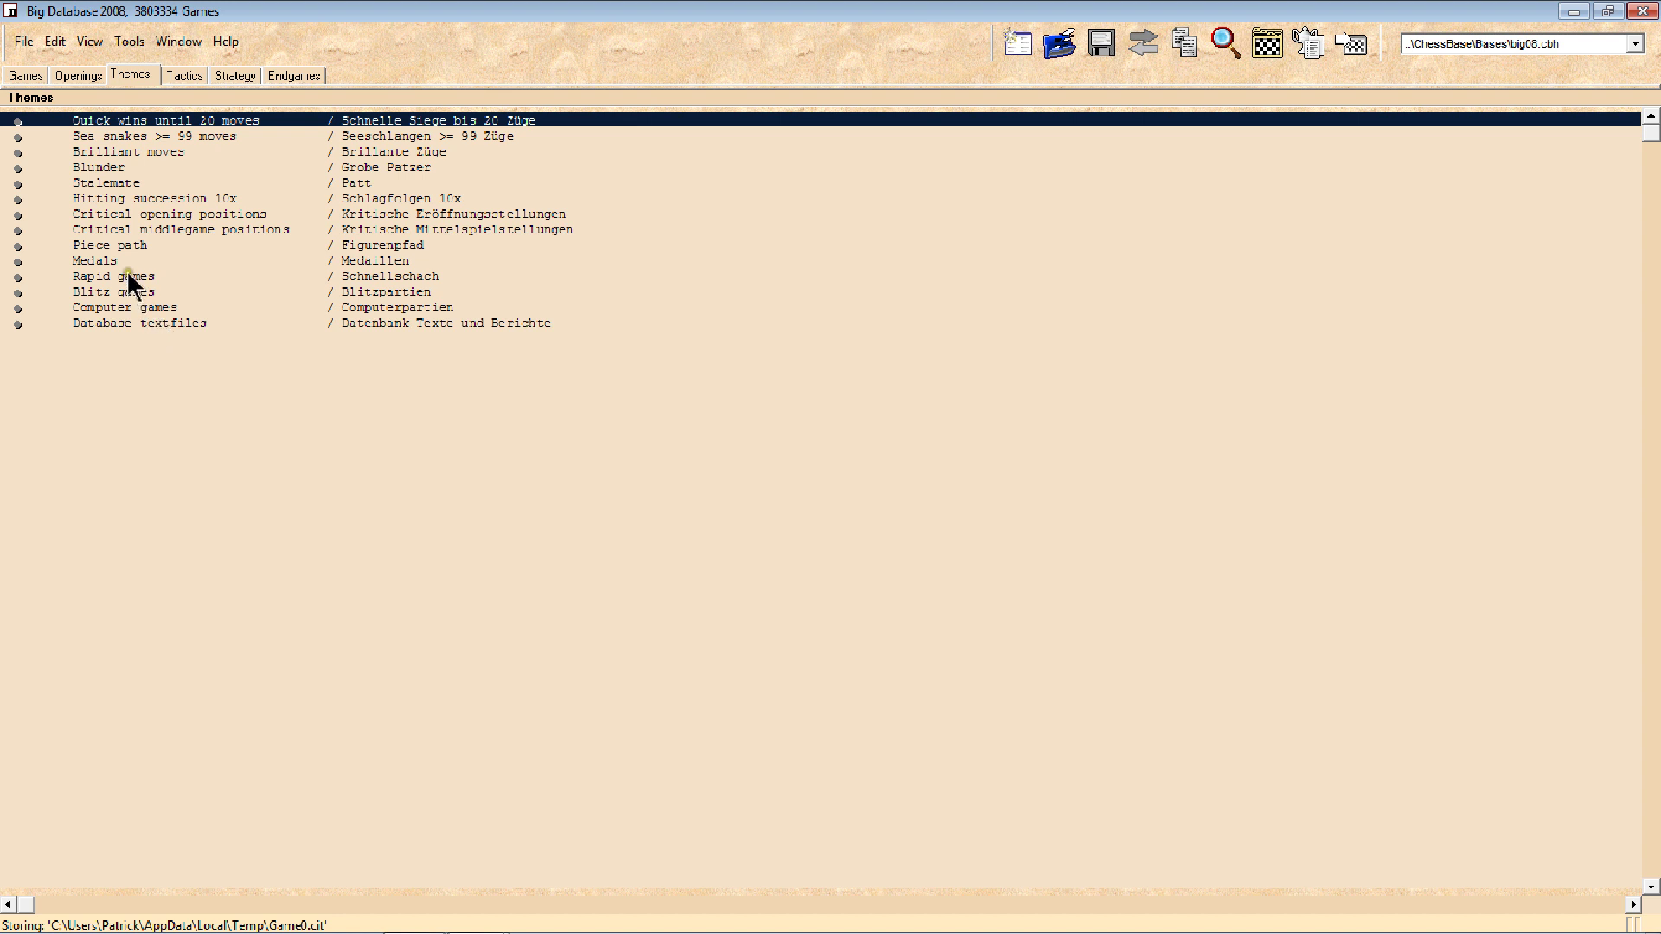
double_click(126, 324)
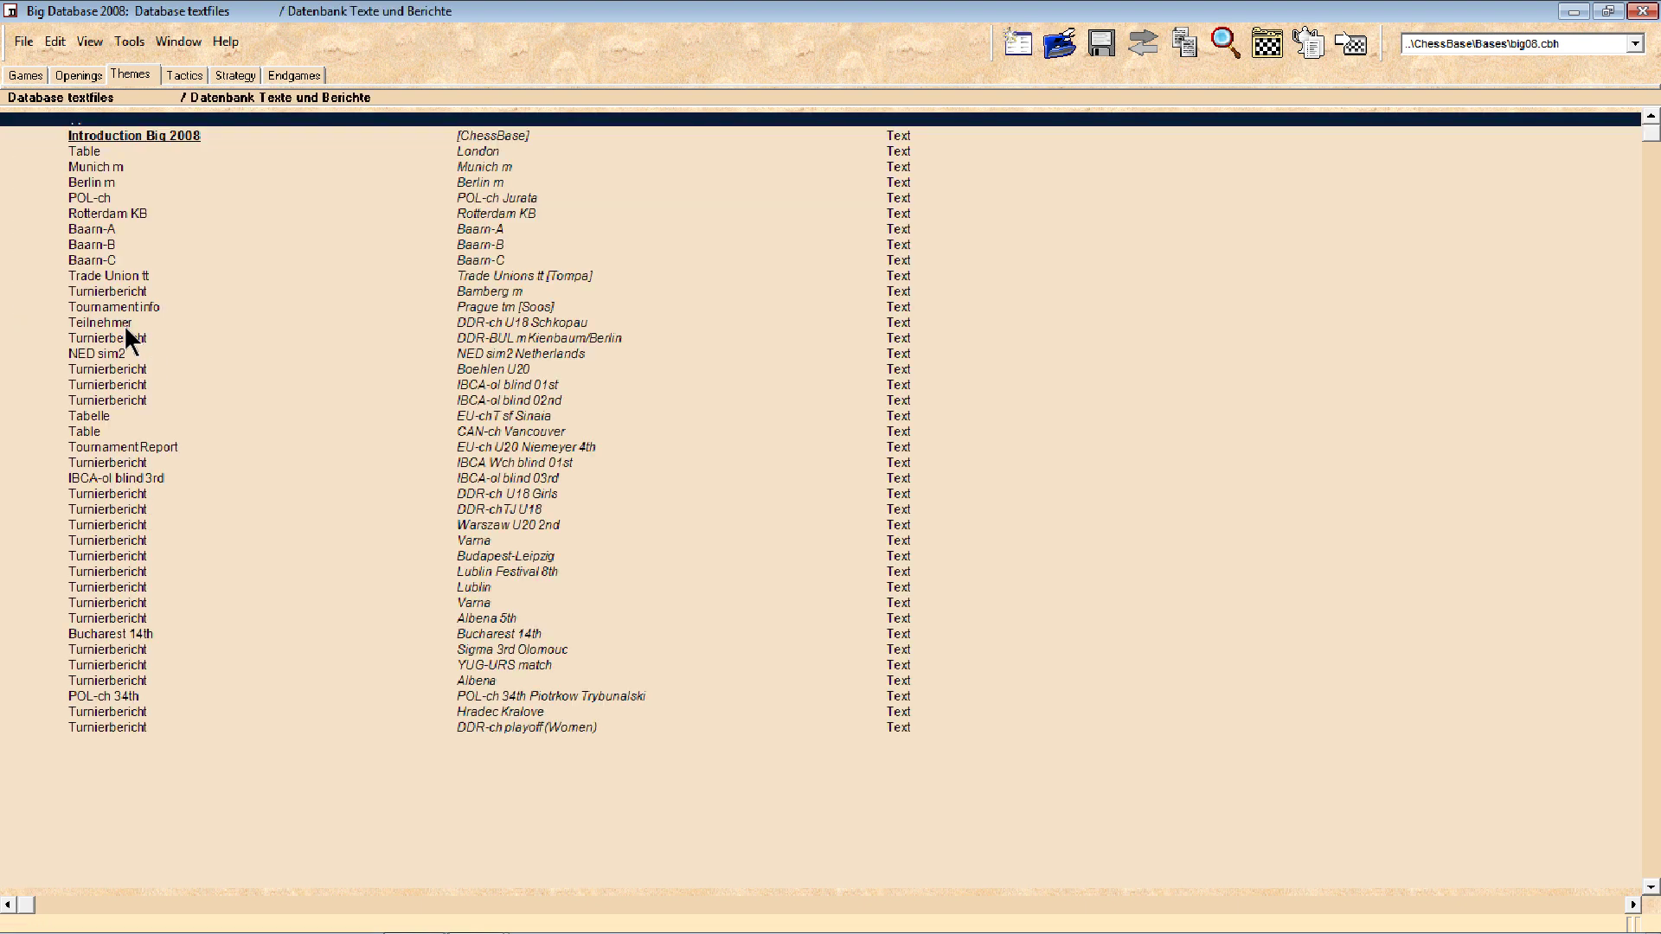
double_click(125, 323)
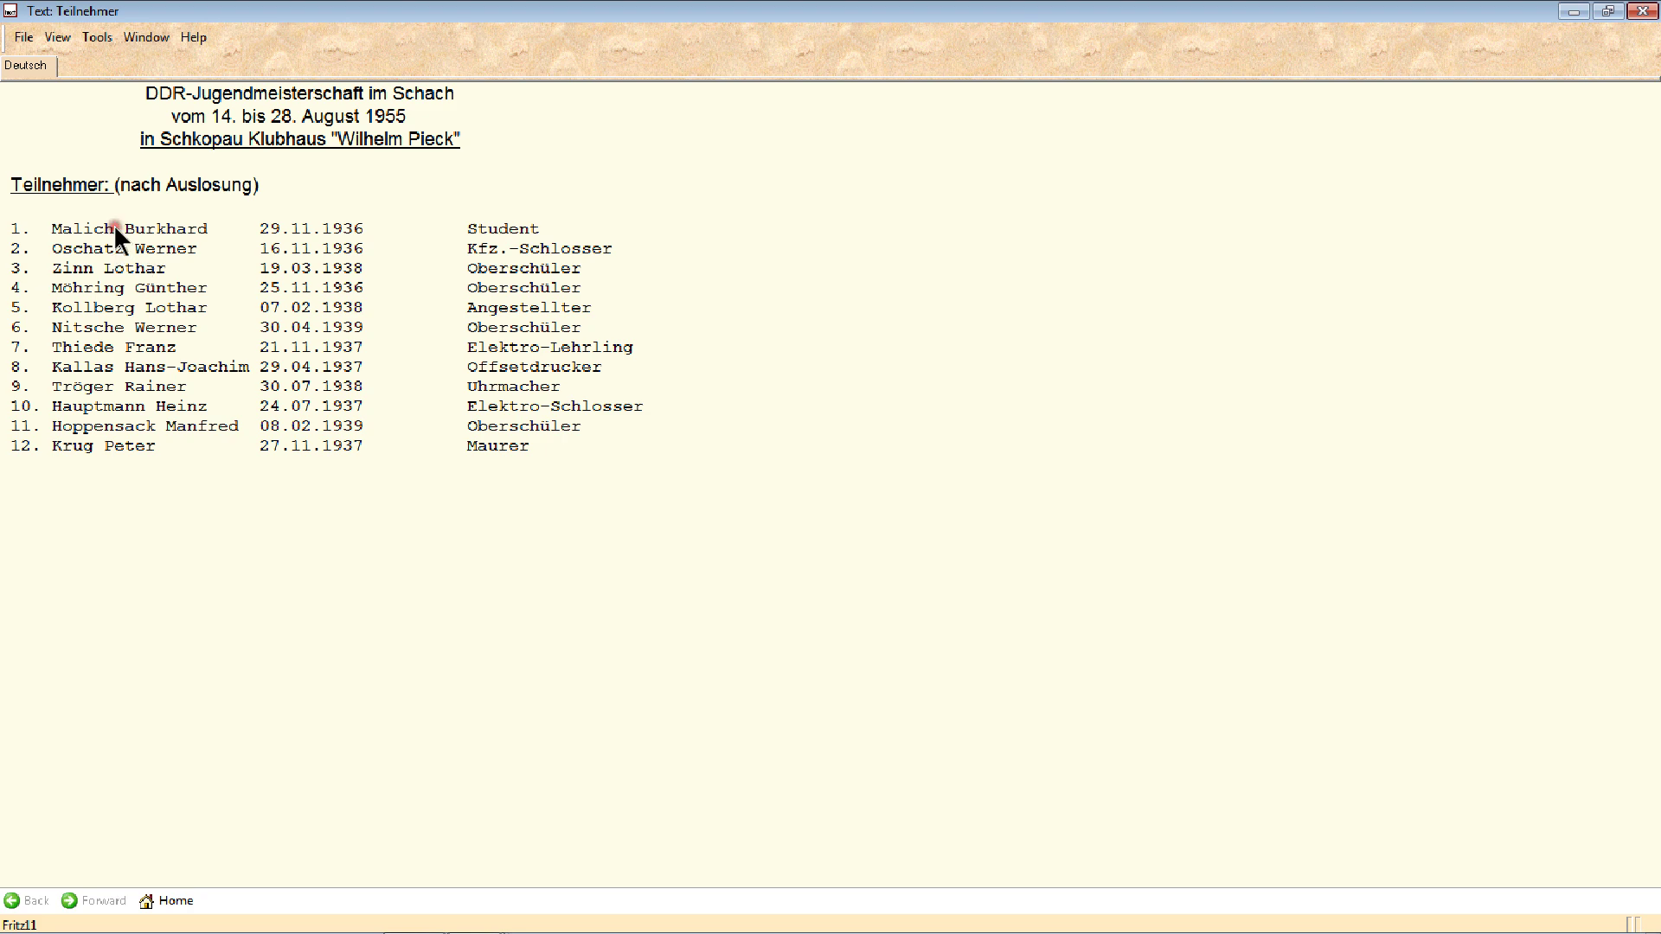
- Read through the tournament's participant list and close the text
scroll(121, 346, "down", 1)
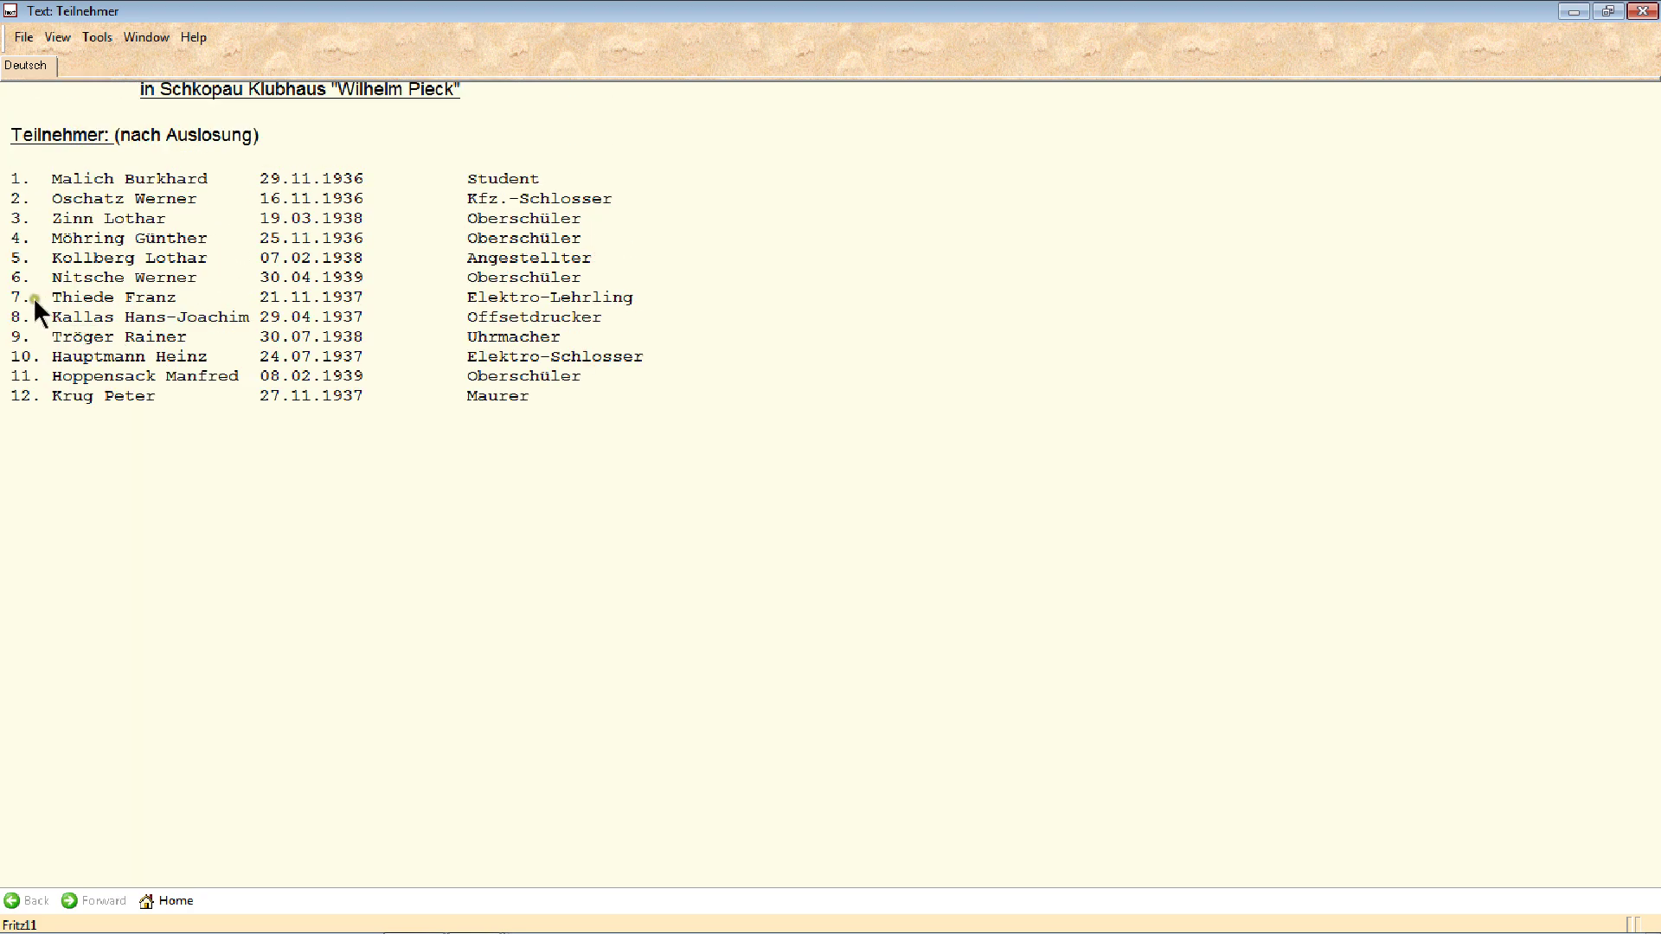
scroll(62, 234, "up", 1)
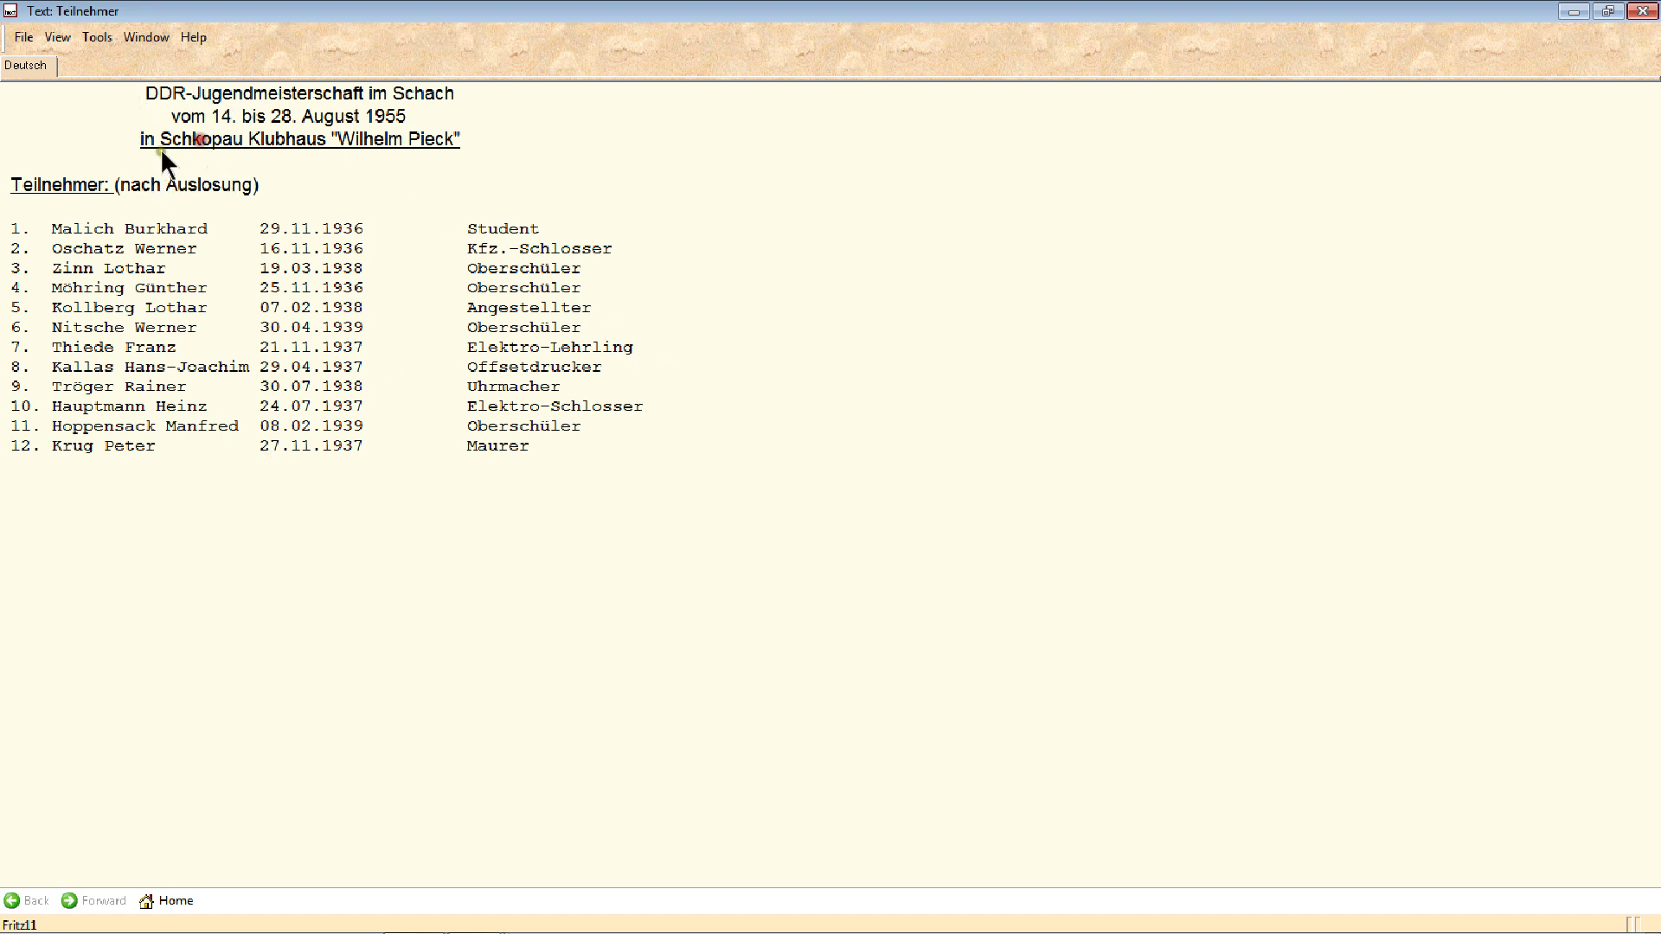
left_click(83, 251)
left_click(1641, 16)
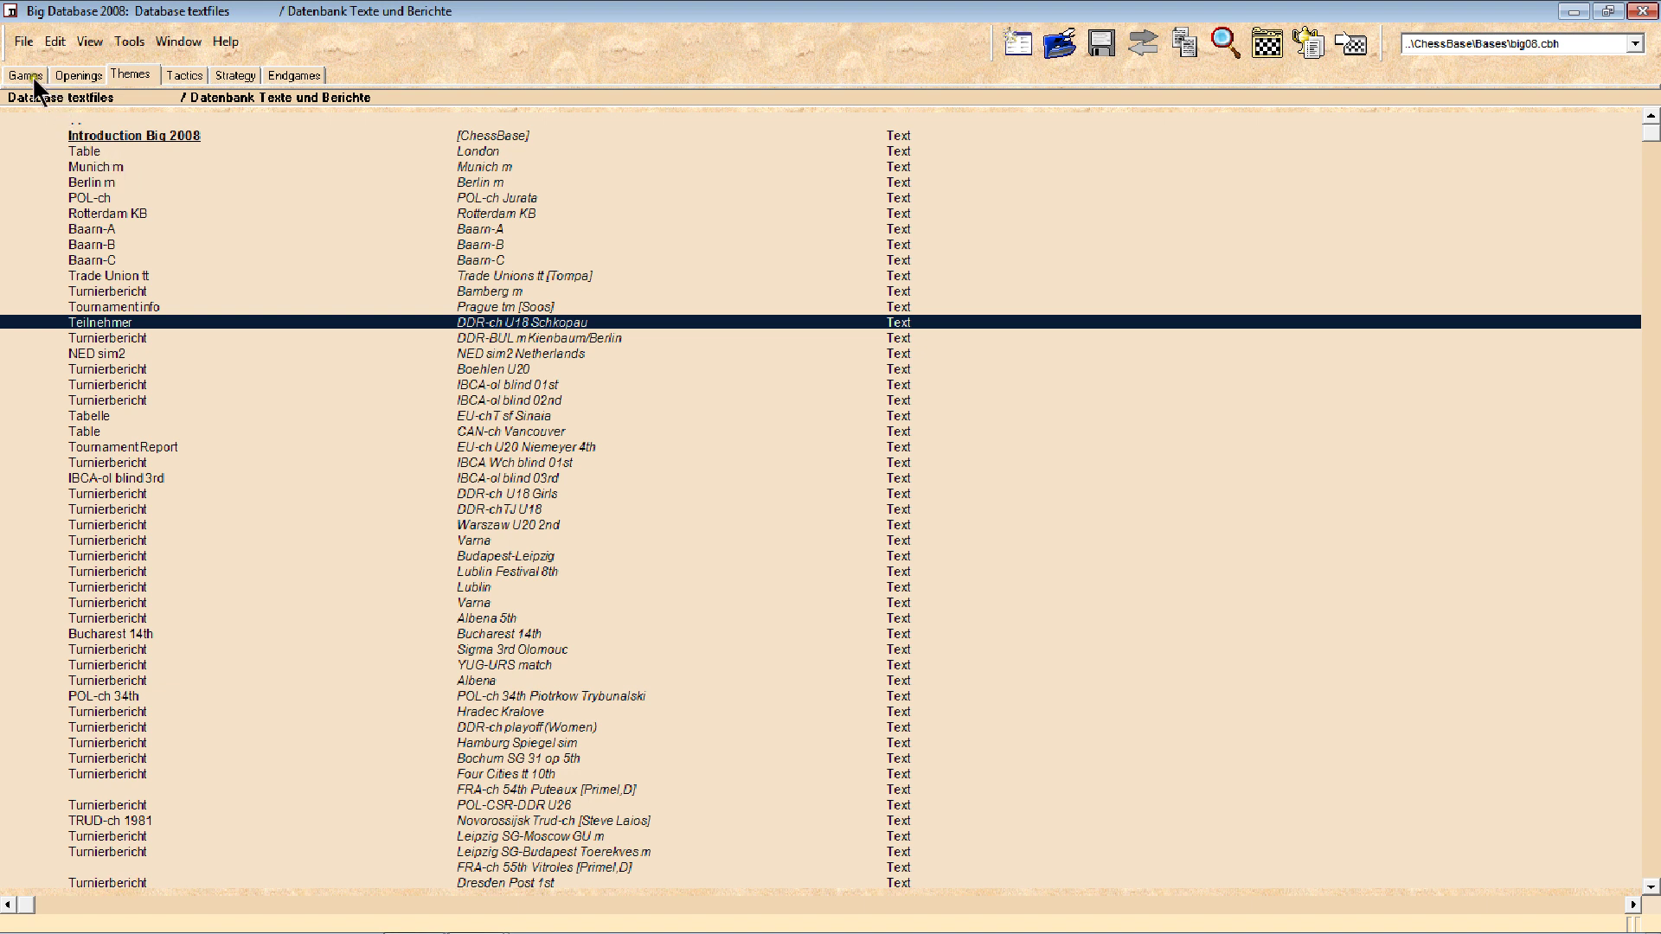
- Leave the Database textfiles list by closing the Big Database 2008 window
left_click(130, 70)
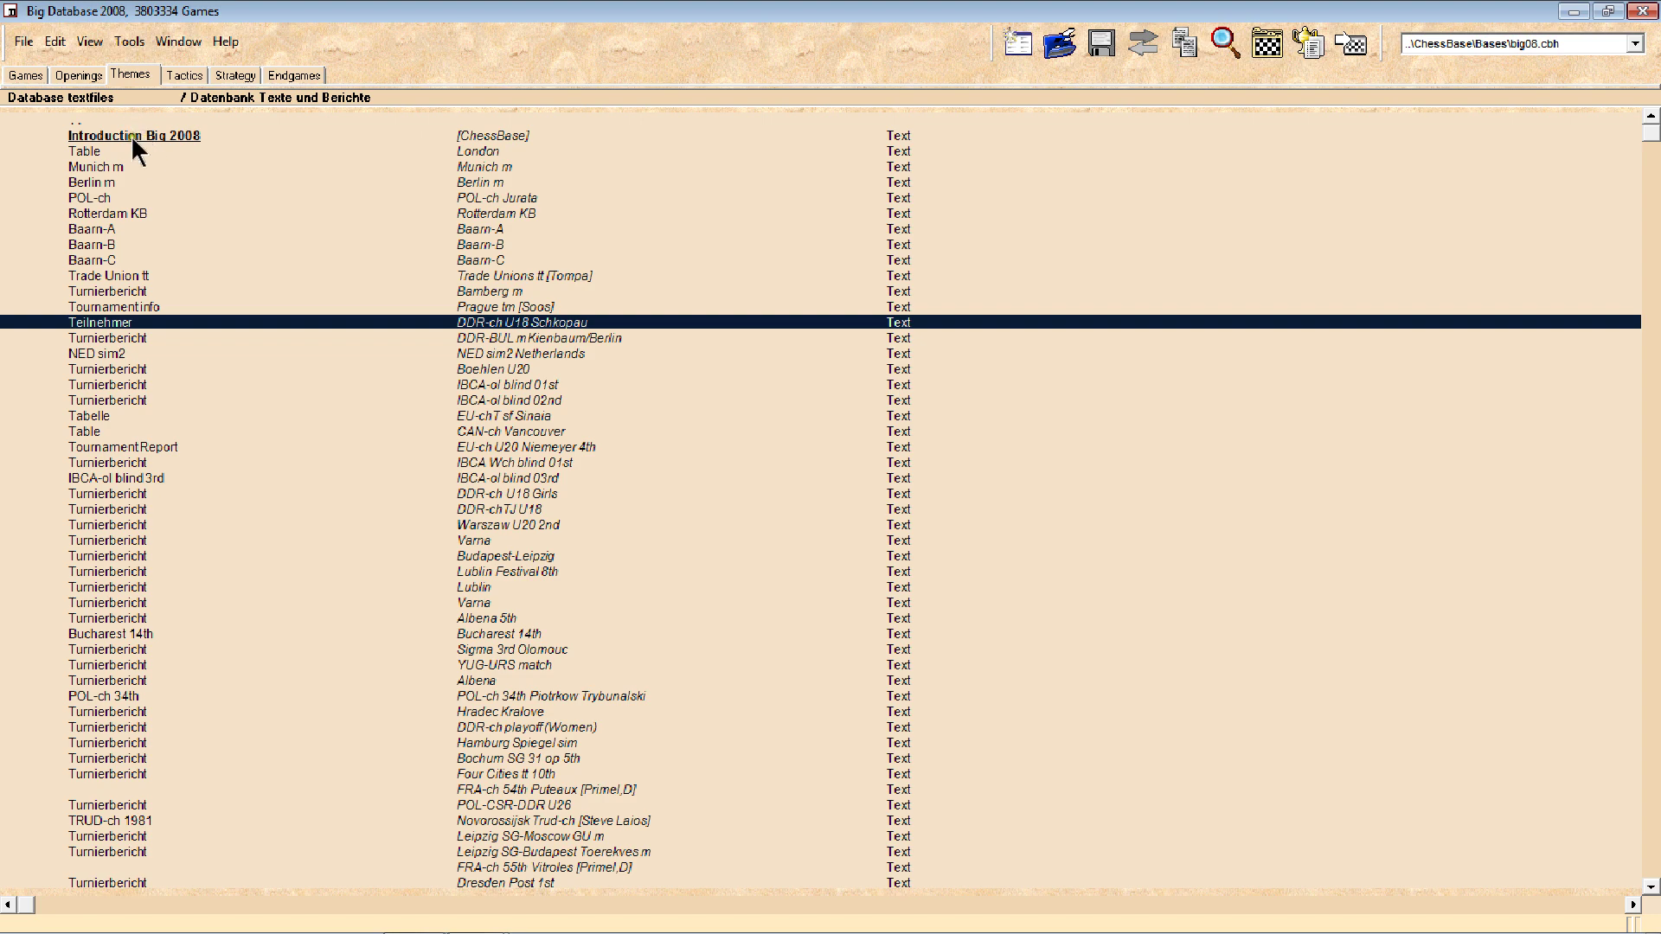
left_click(83, 76)
left_click(130, 74)
right_click(121, 245)
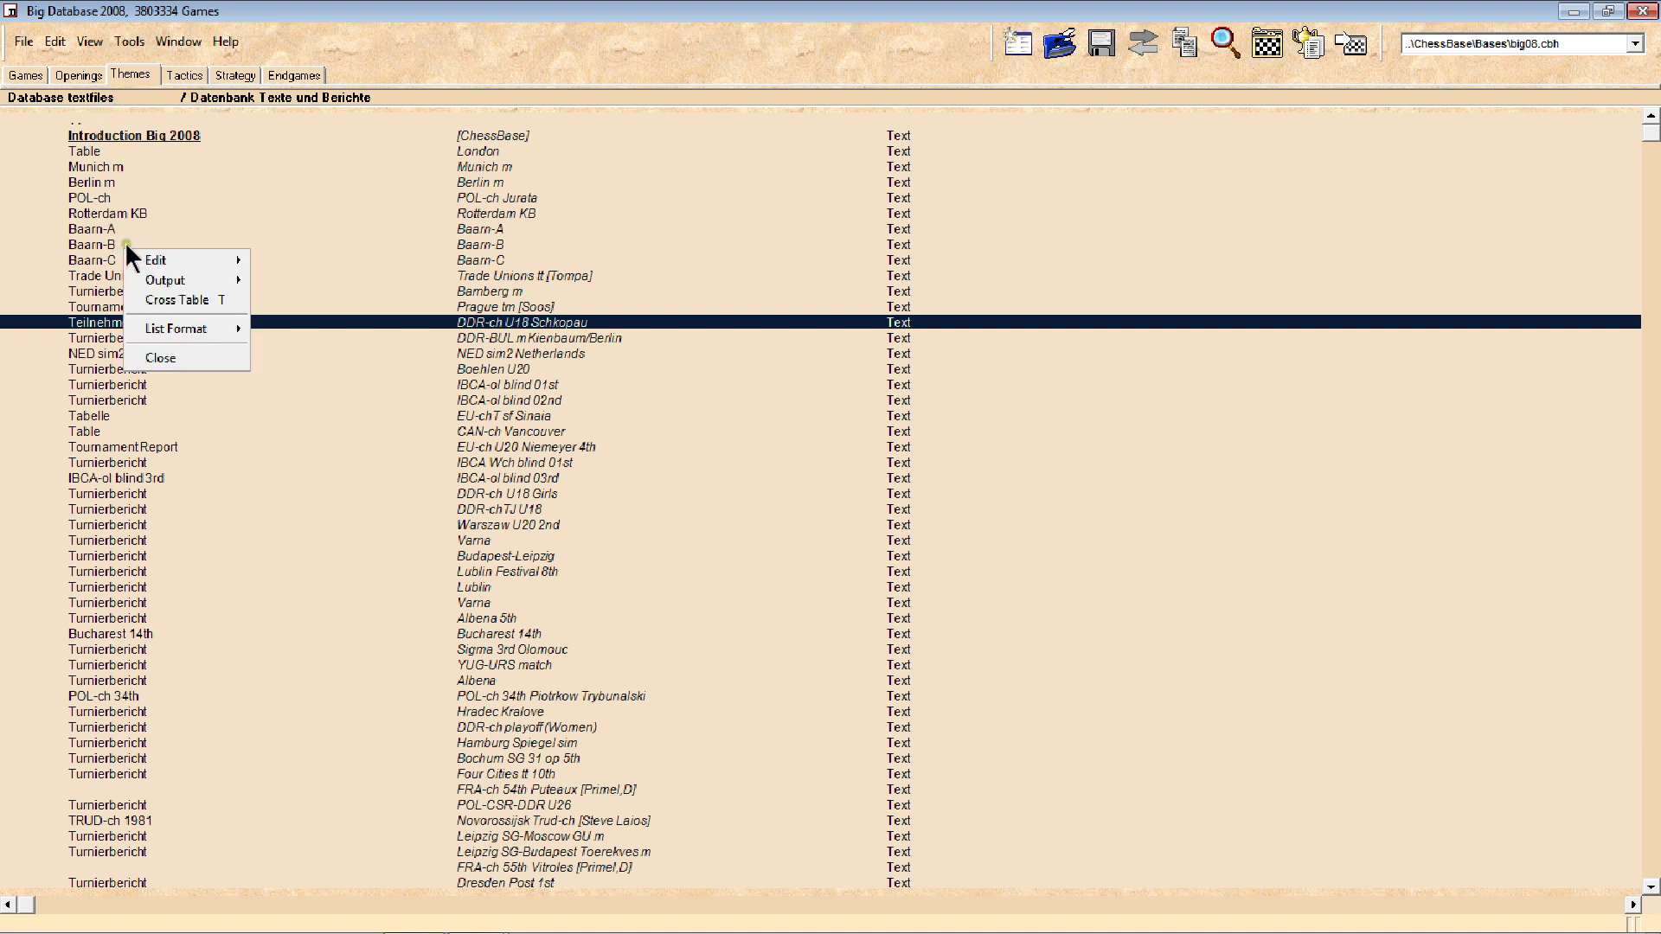
left_click(160, 358)
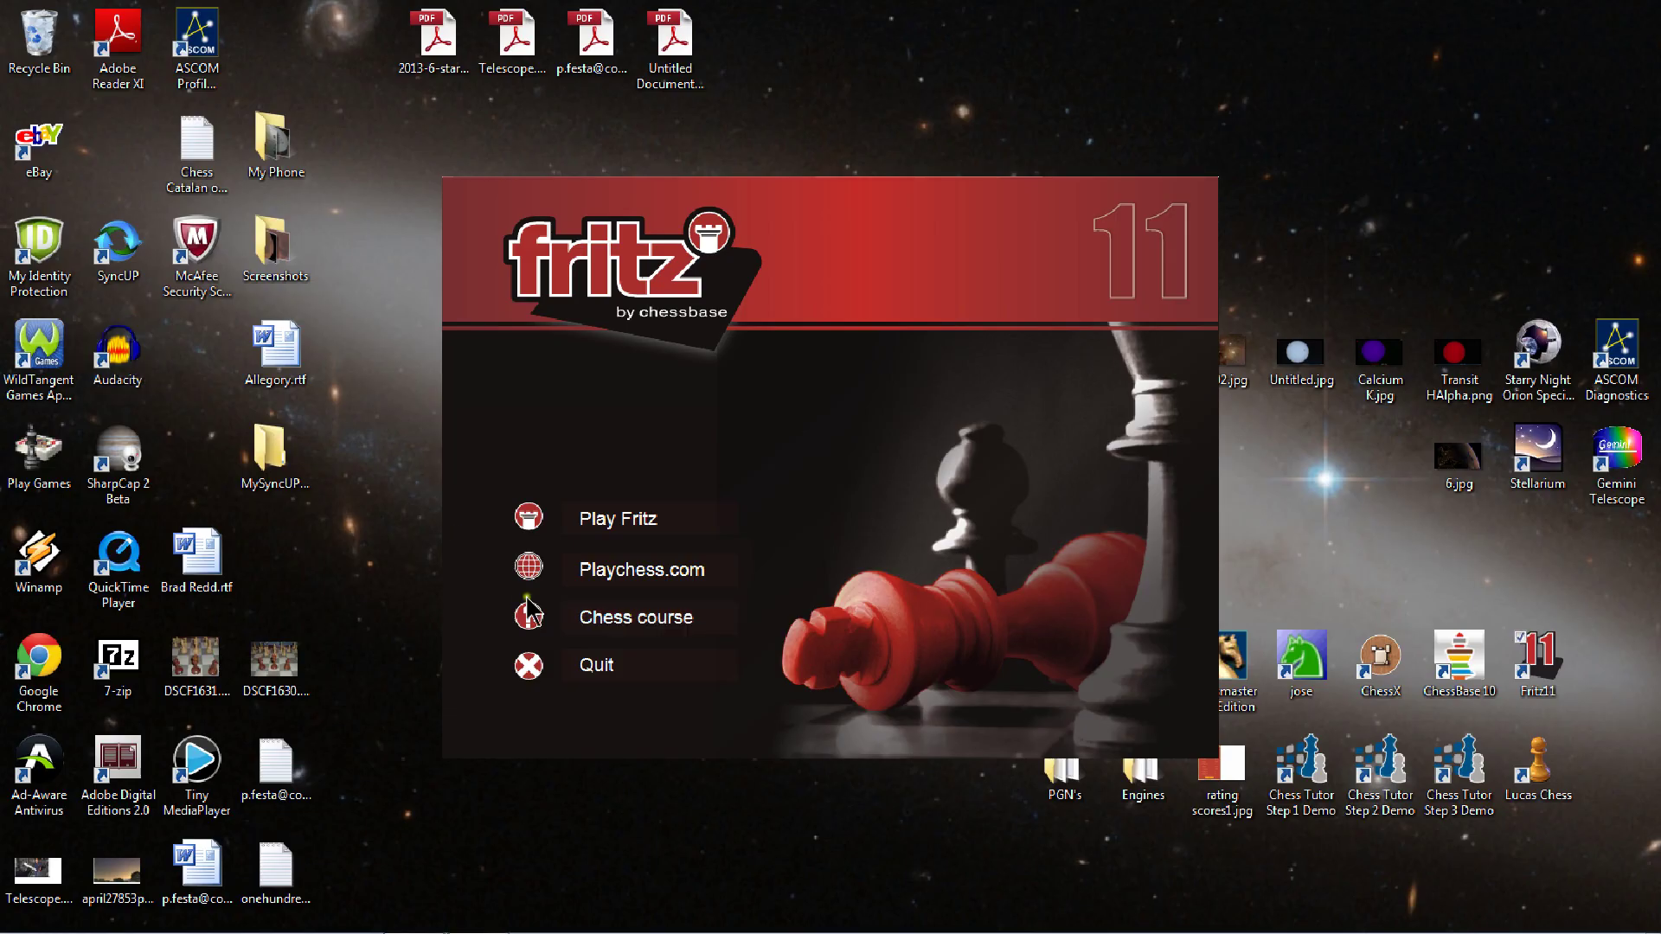
- Reopen Big Database 2008 and open the Computer games category among its themes
left_click(593, 628)
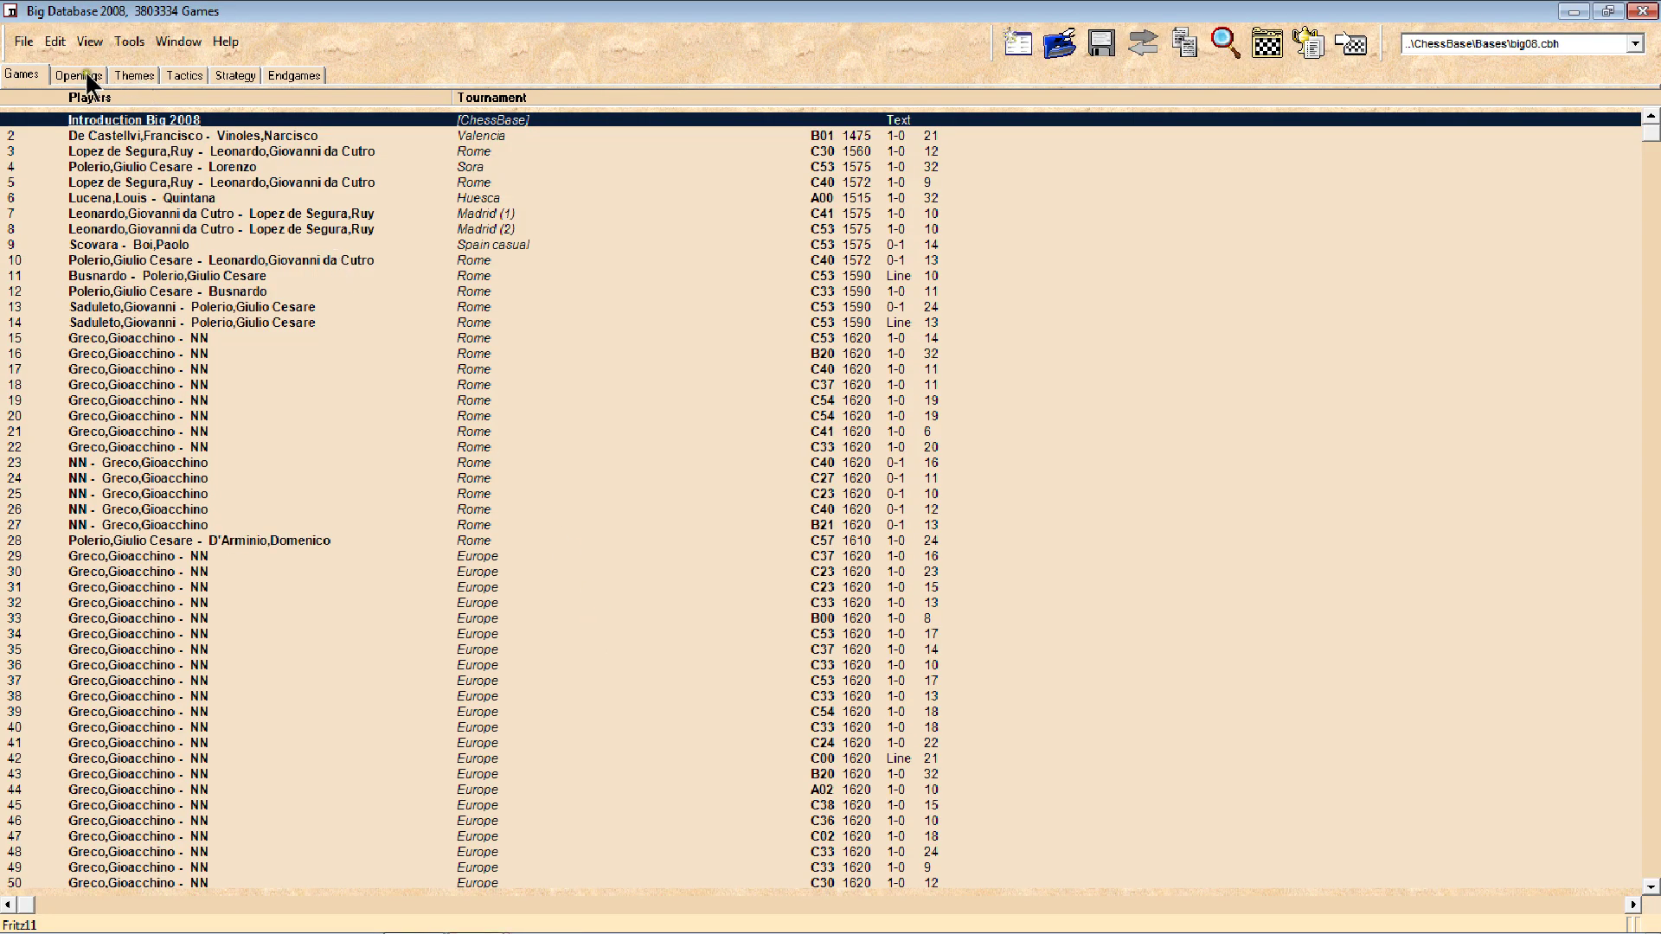
left_click(126, 77)
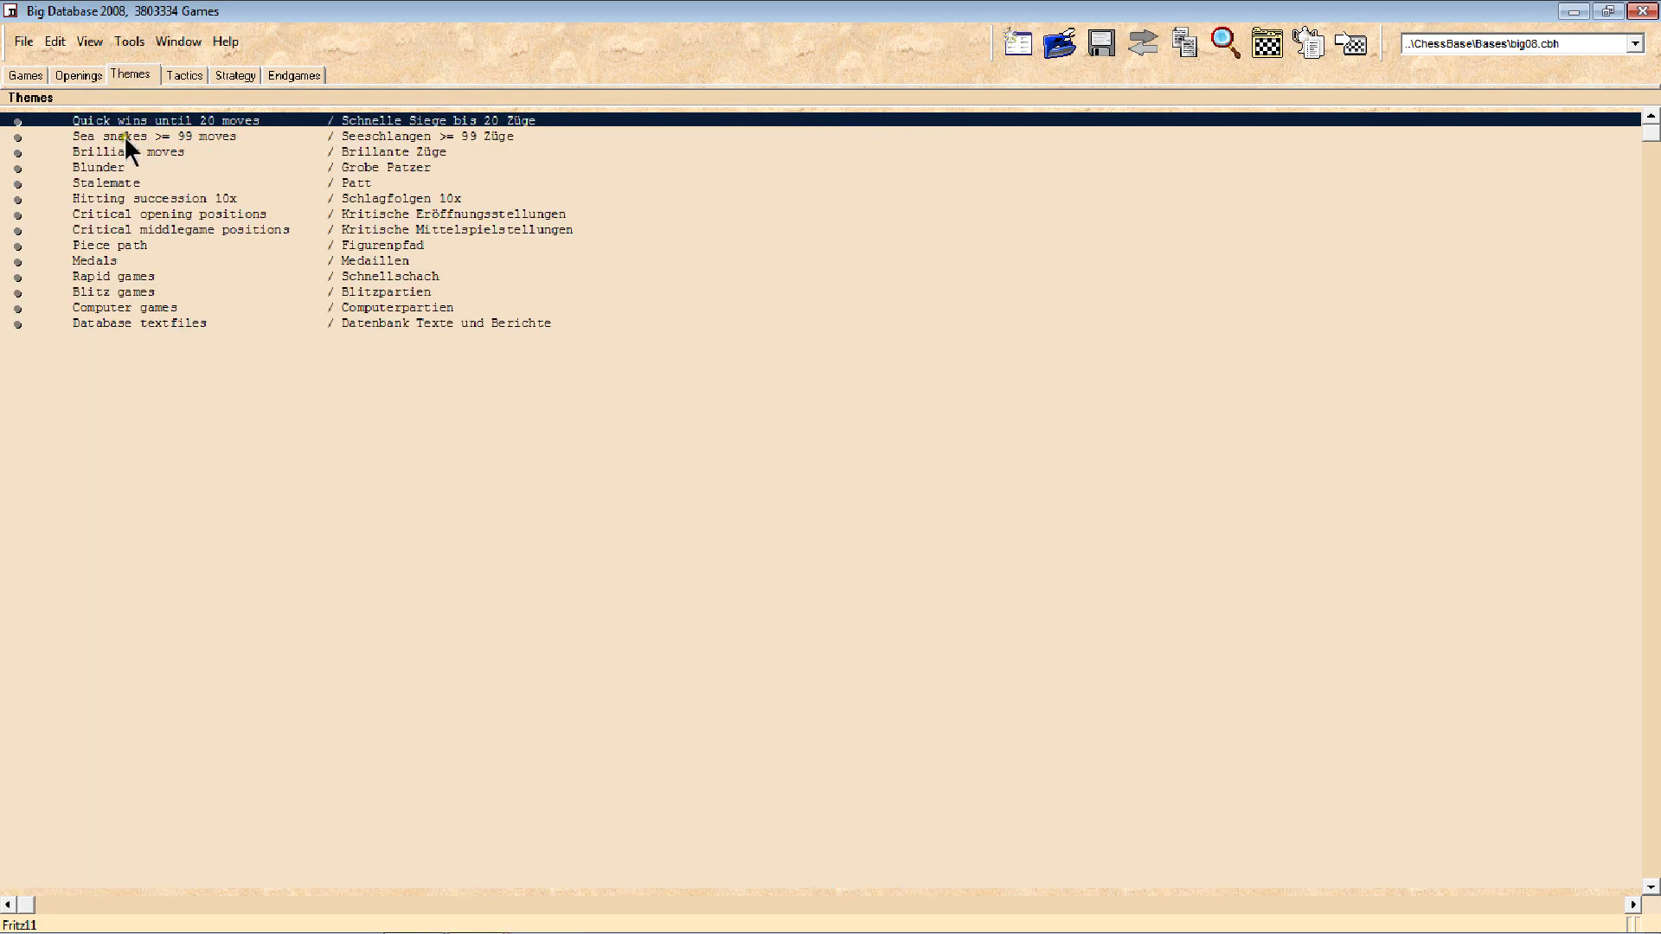
double_click(140, 308)
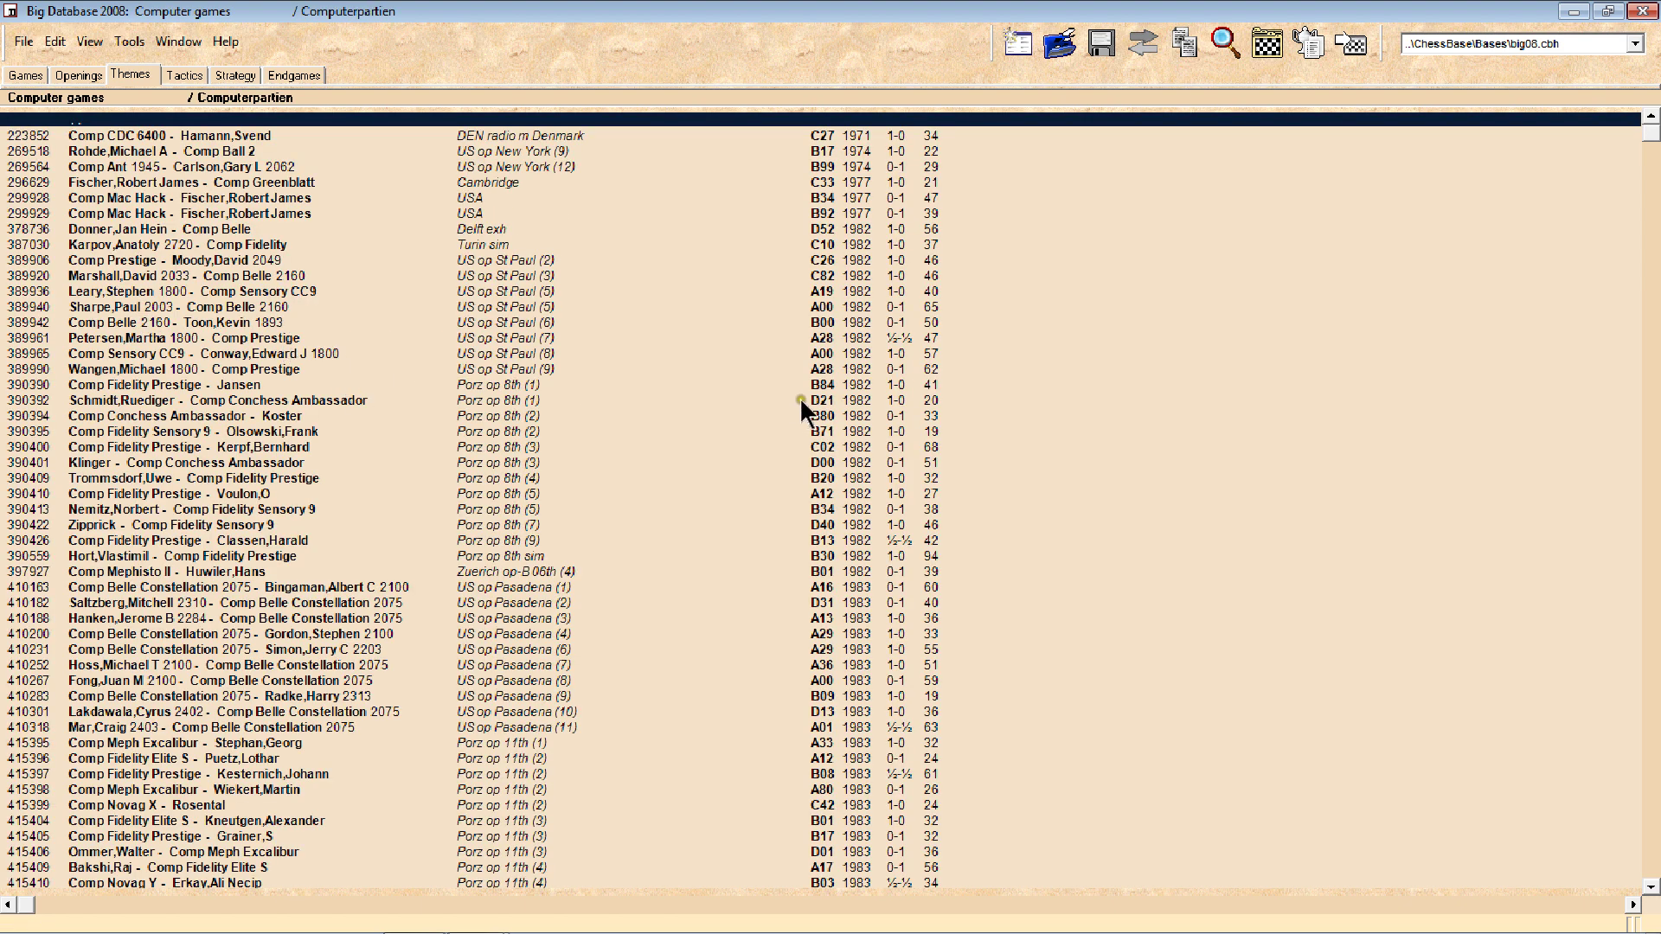
- Examine the computer games from 1996 and 1997, from The Hague AEGON rounds to the Muenster, Debrecen and Frankfurt events
left_click(1650, 133)
left_click_drag(1649, 134, 1638, 566)
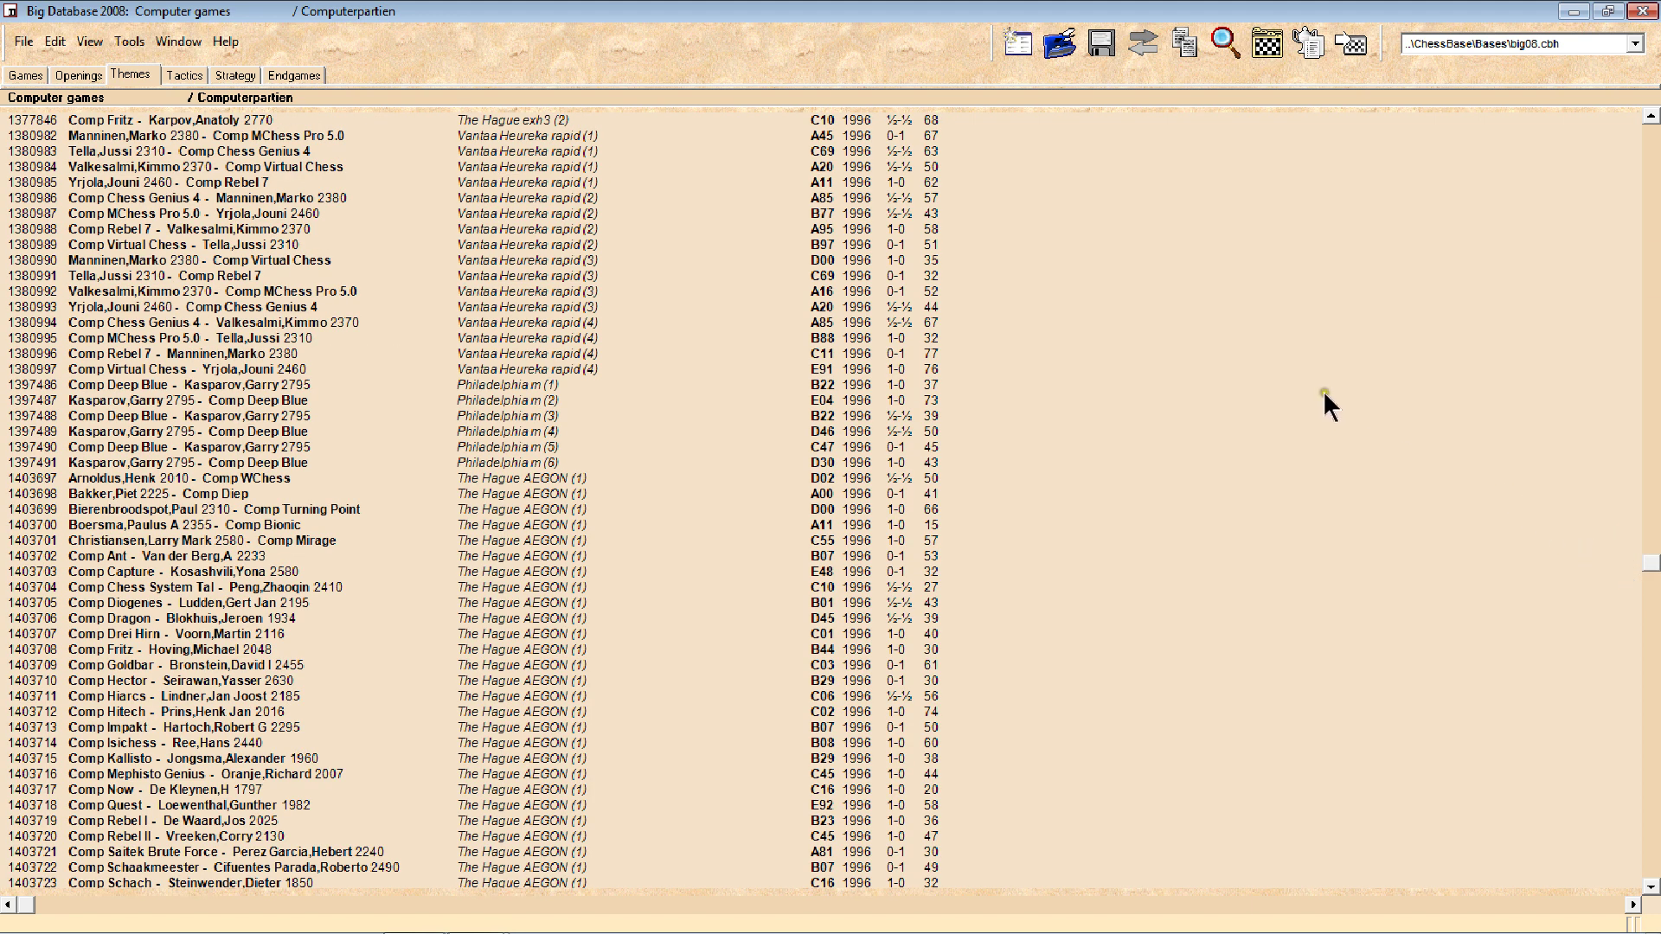
scroll(1322, 391, "down", 4)
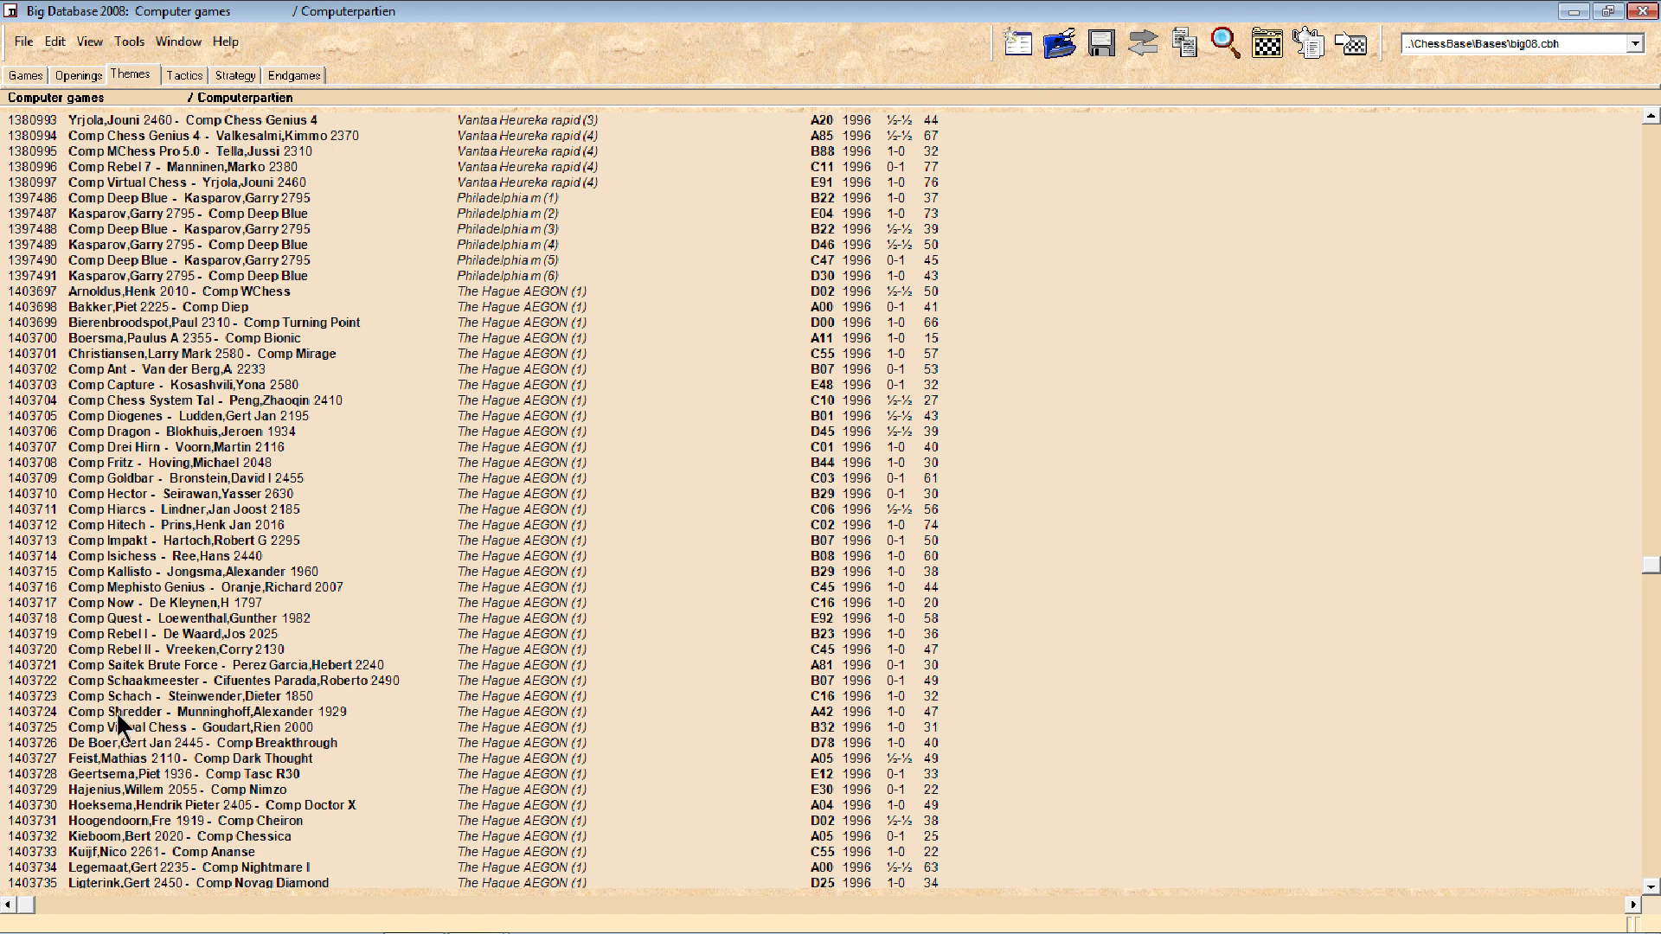
scroll(116, 711, "down", 7)
scroll(118, 713, "down", 4)
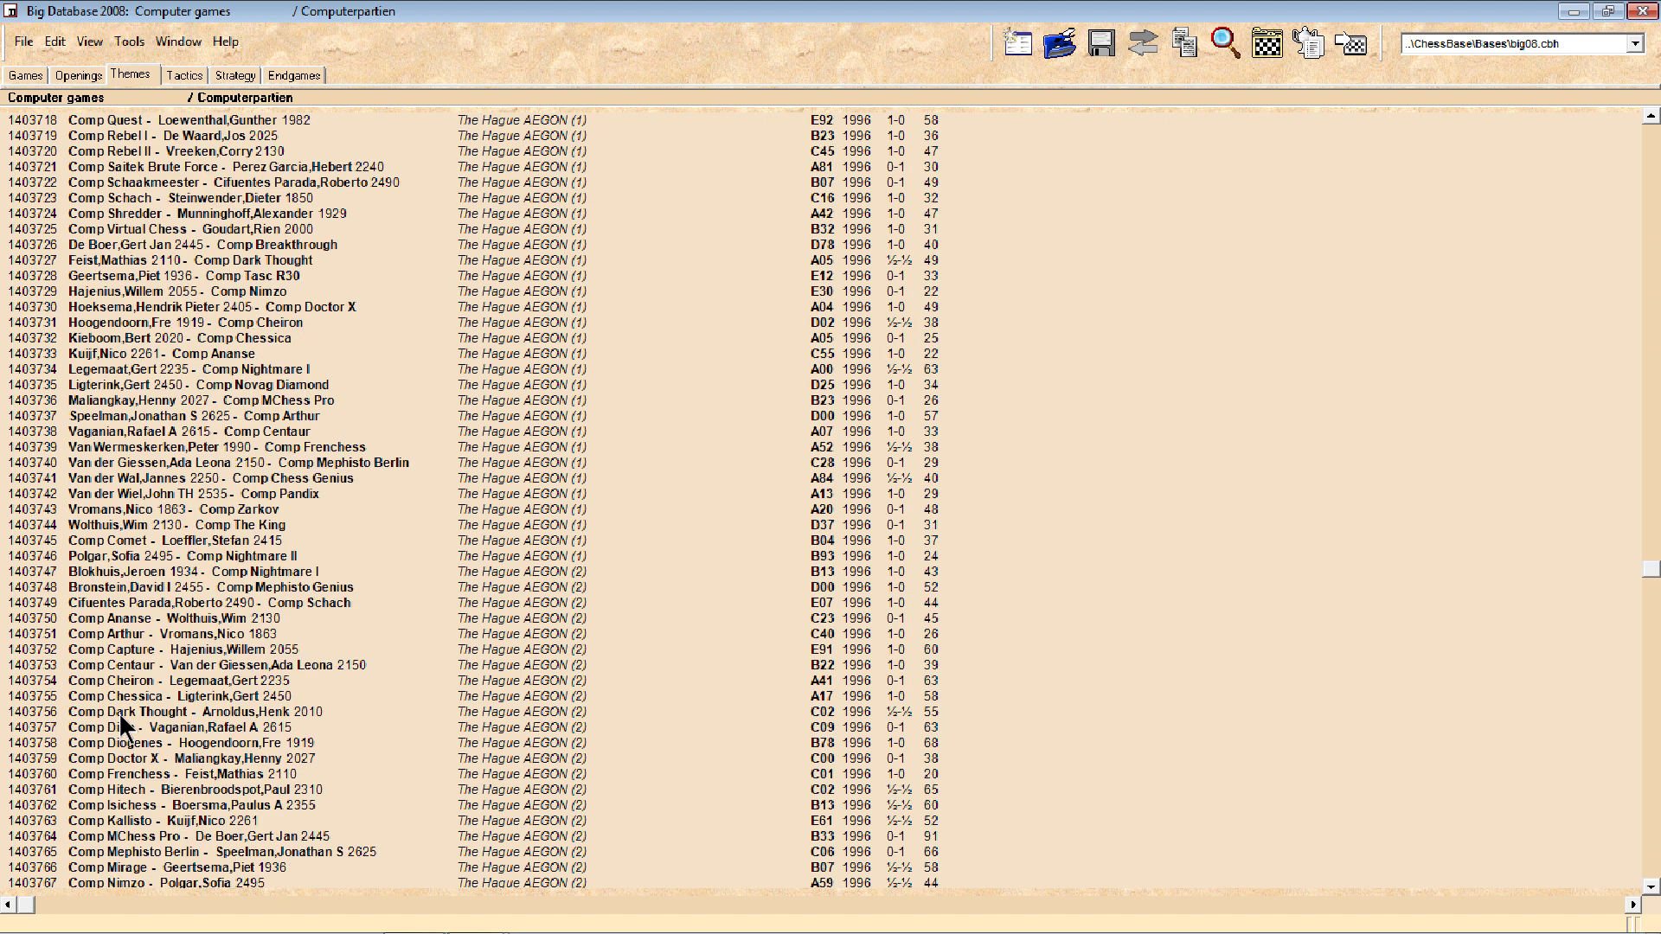
scroll(118, 713, "down", 20)
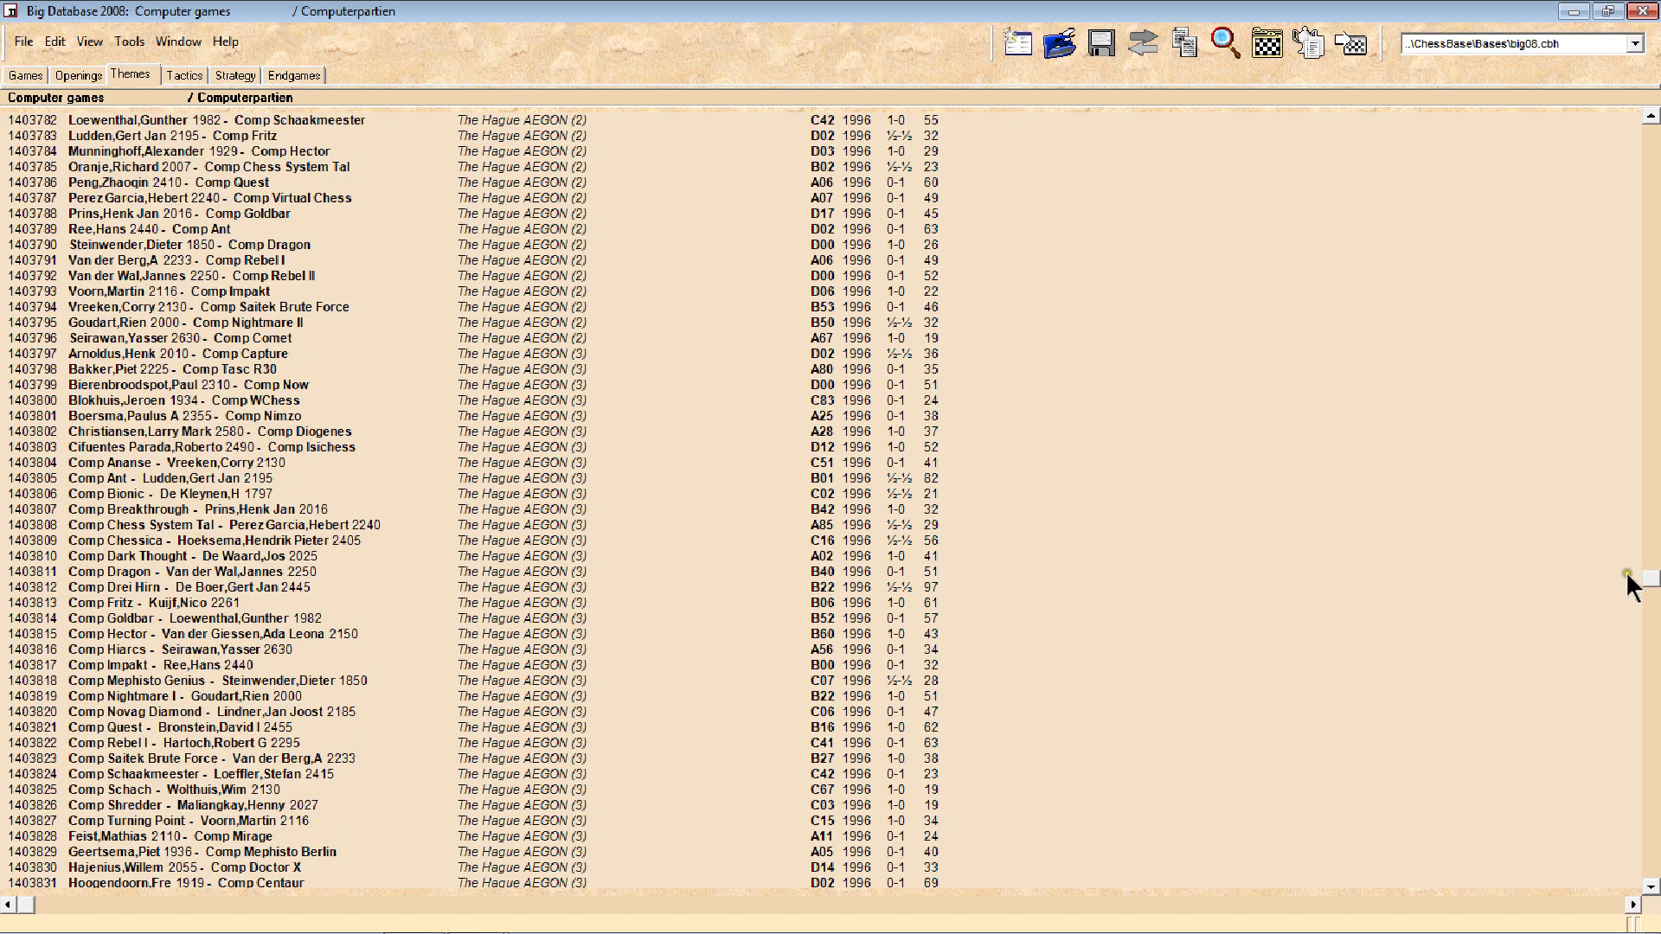
scroll(1654, 579, "up", 1)
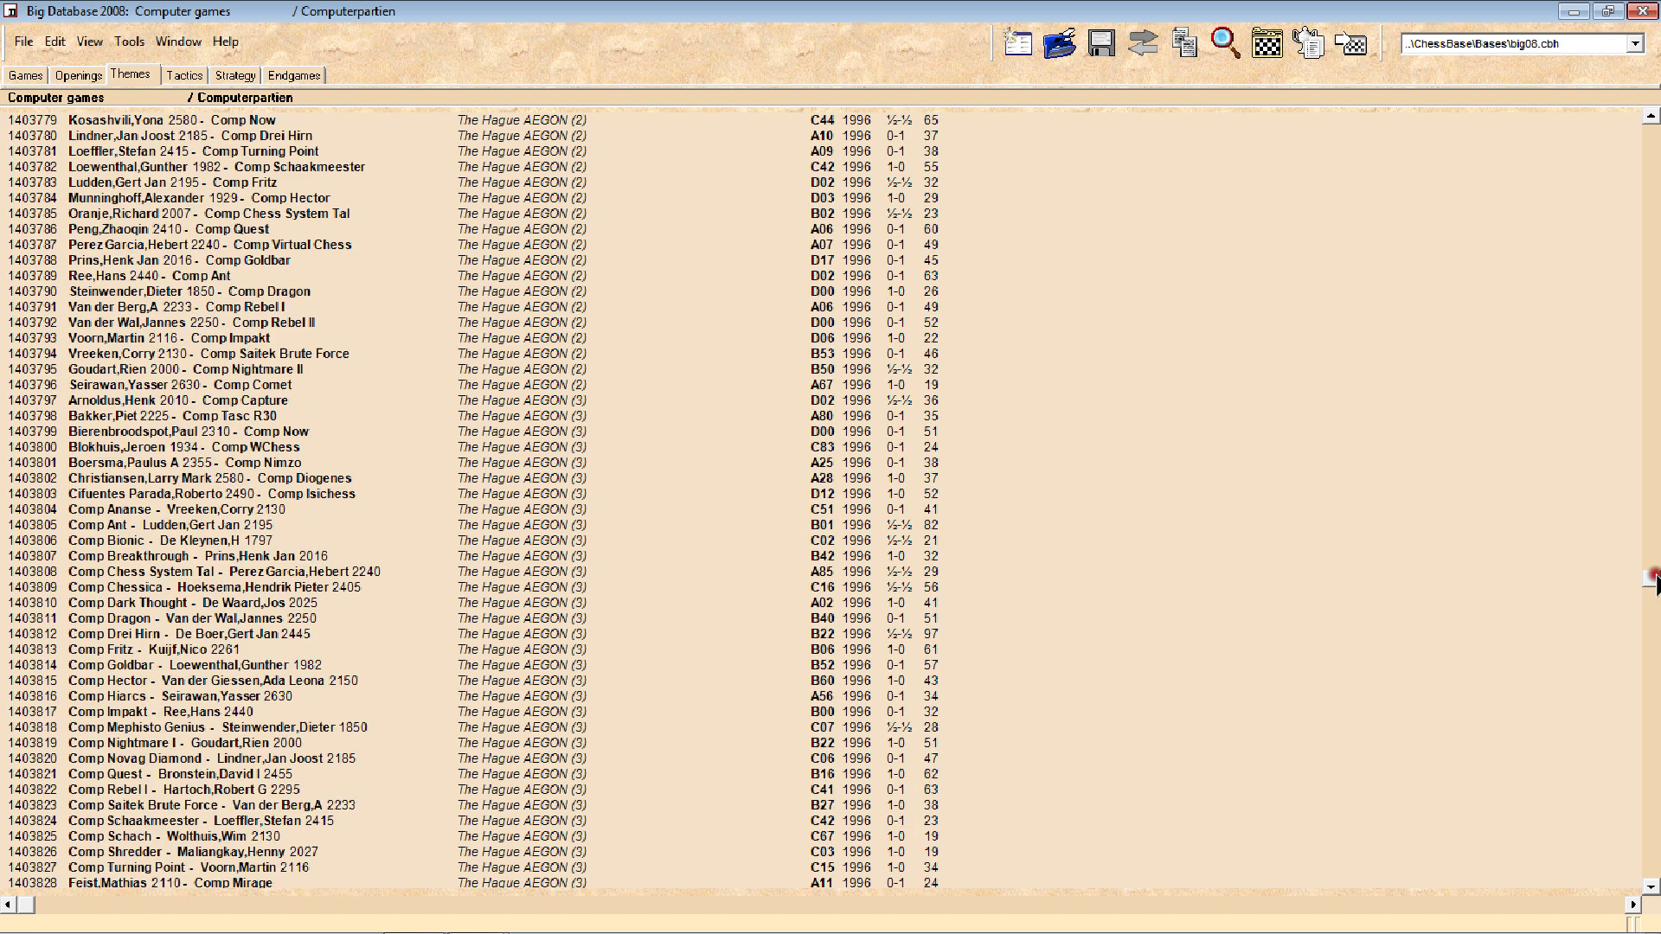
scroll(1653, 579, "down", 5)
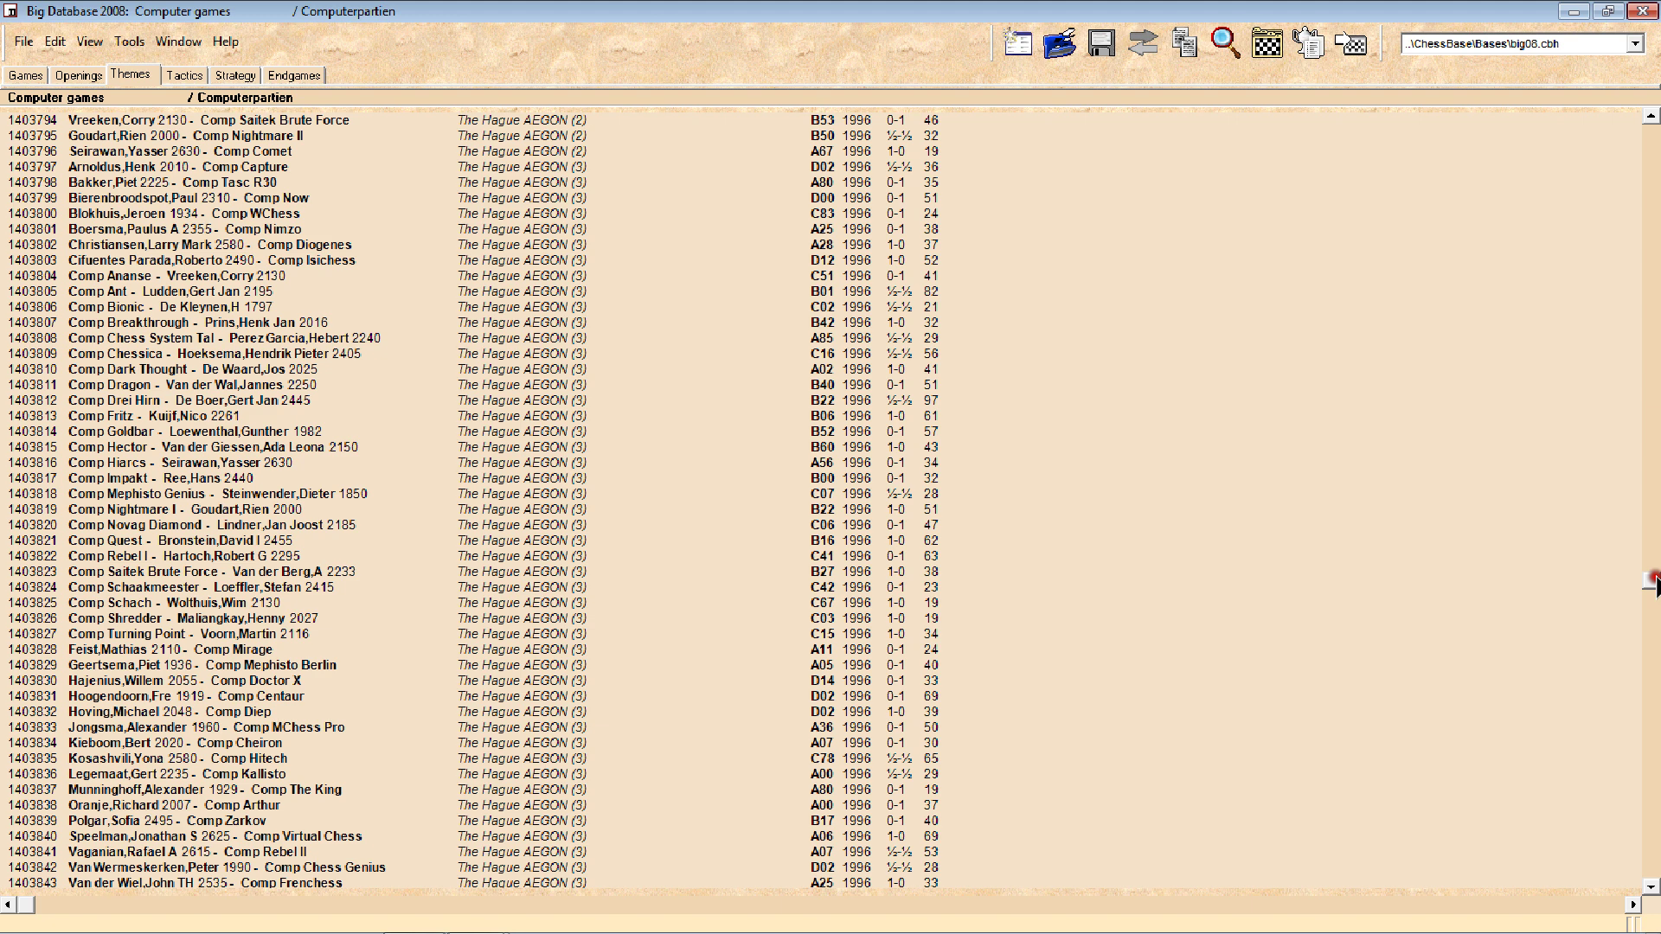
scroll(1654, 581, "down", 12)
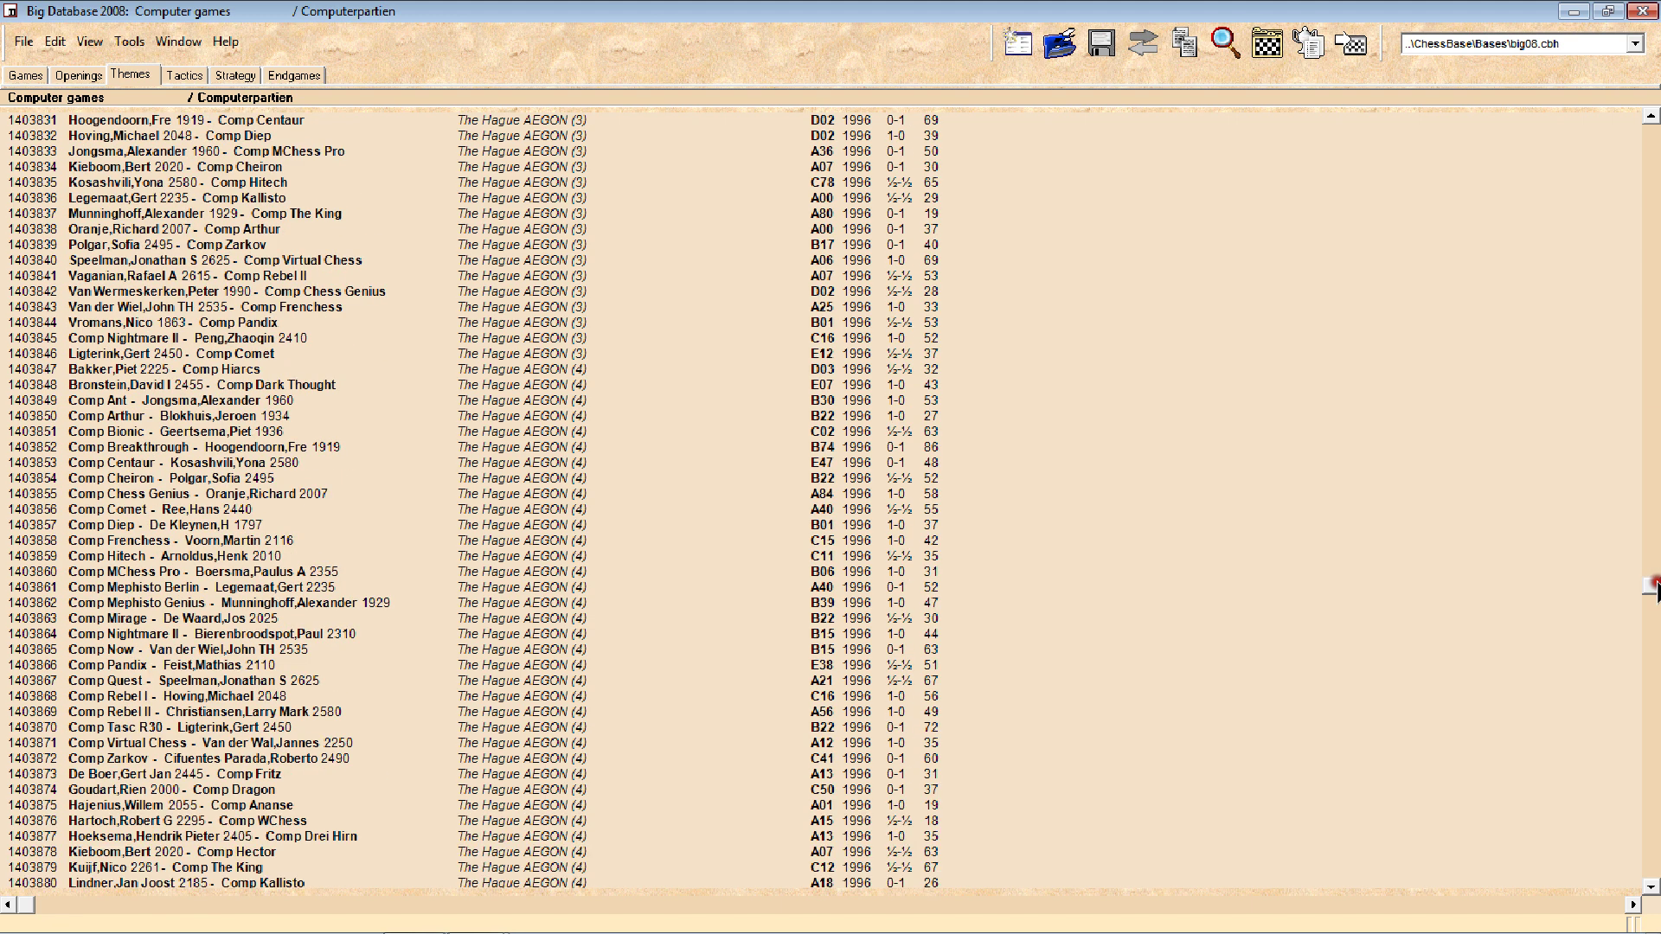
scroll(1654, 586, "down", 20)
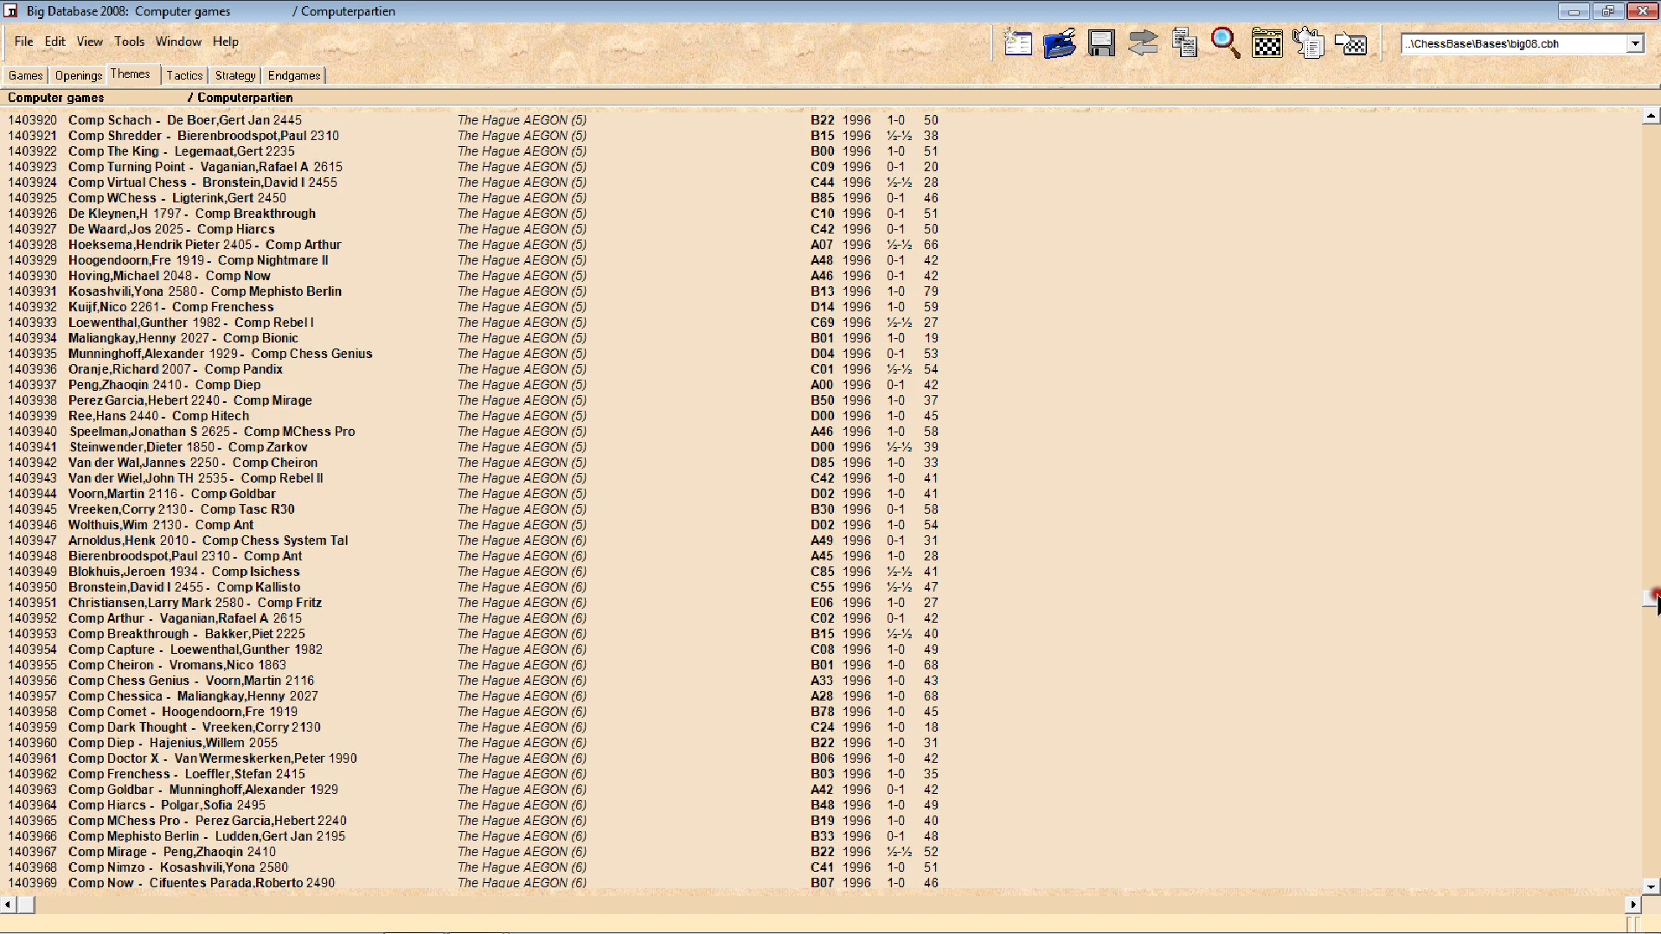
scroll(1654, 597, "down", 2)
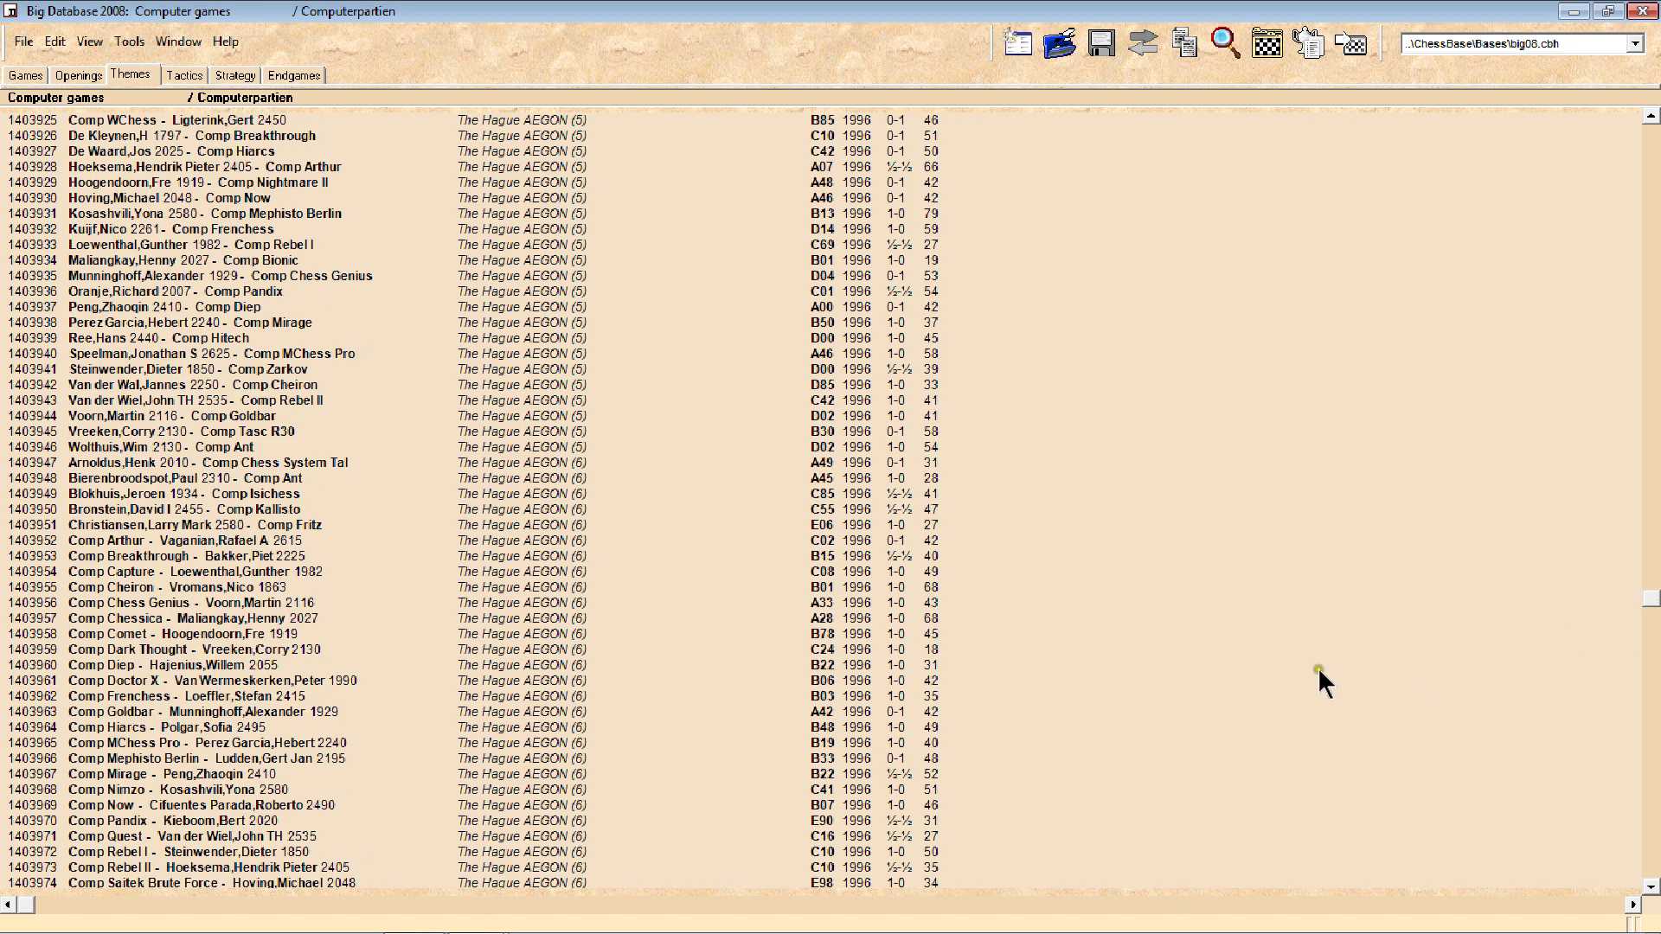
scroll(1306, 671, "down", 20)
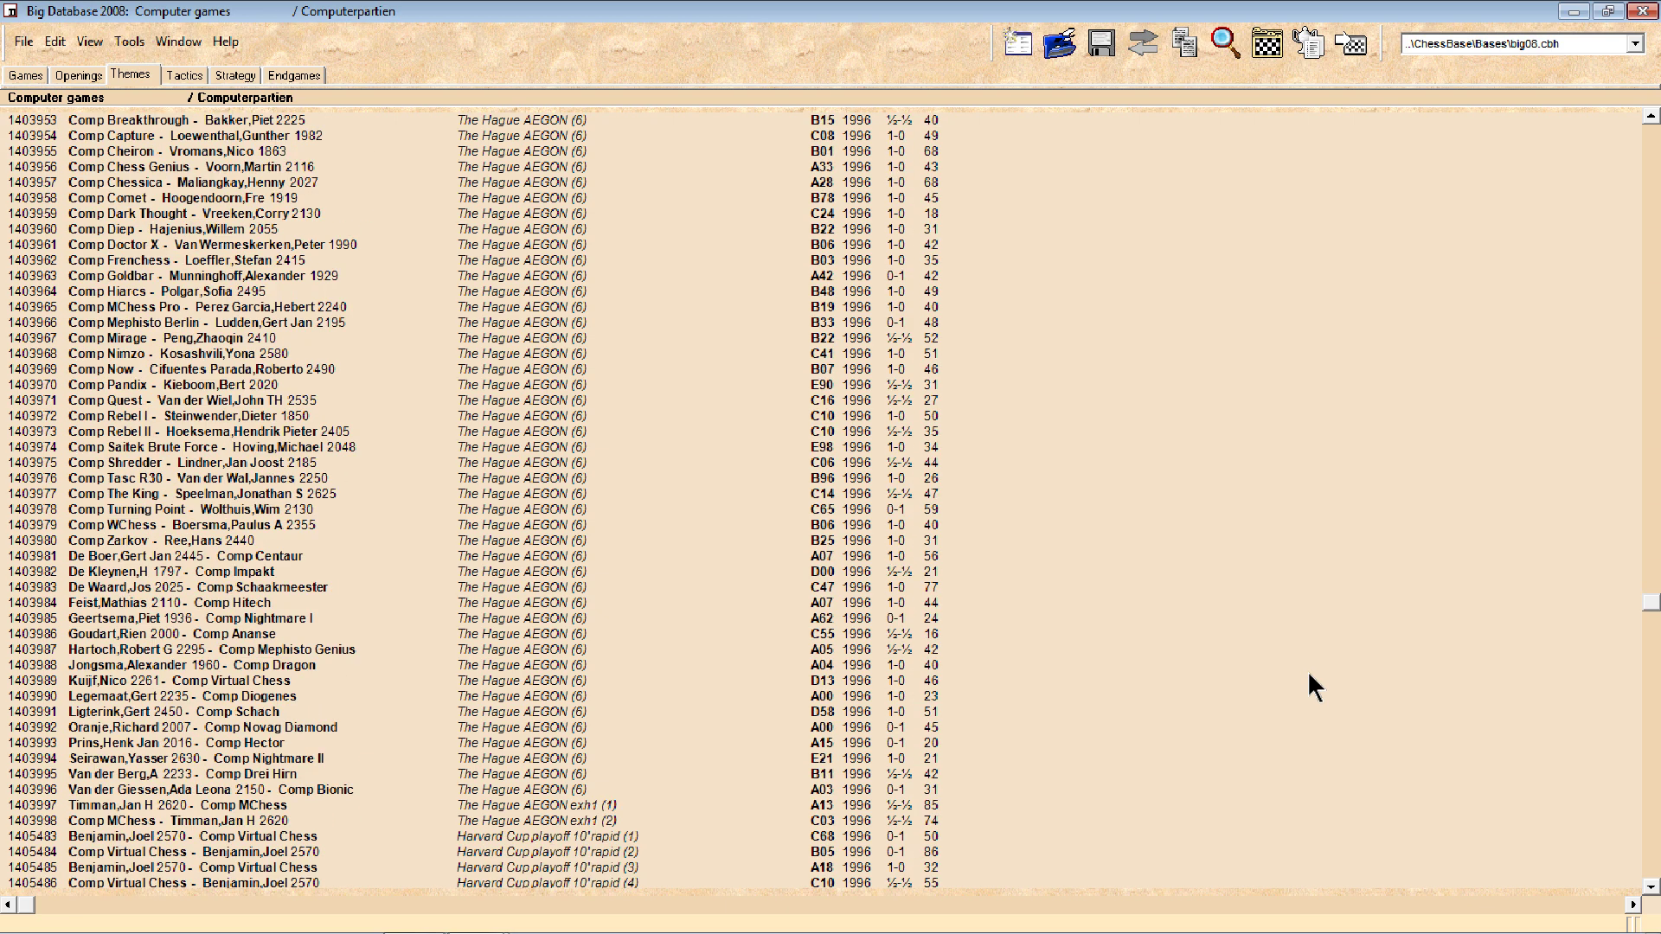
scroll(1293, 679, "down", 3)
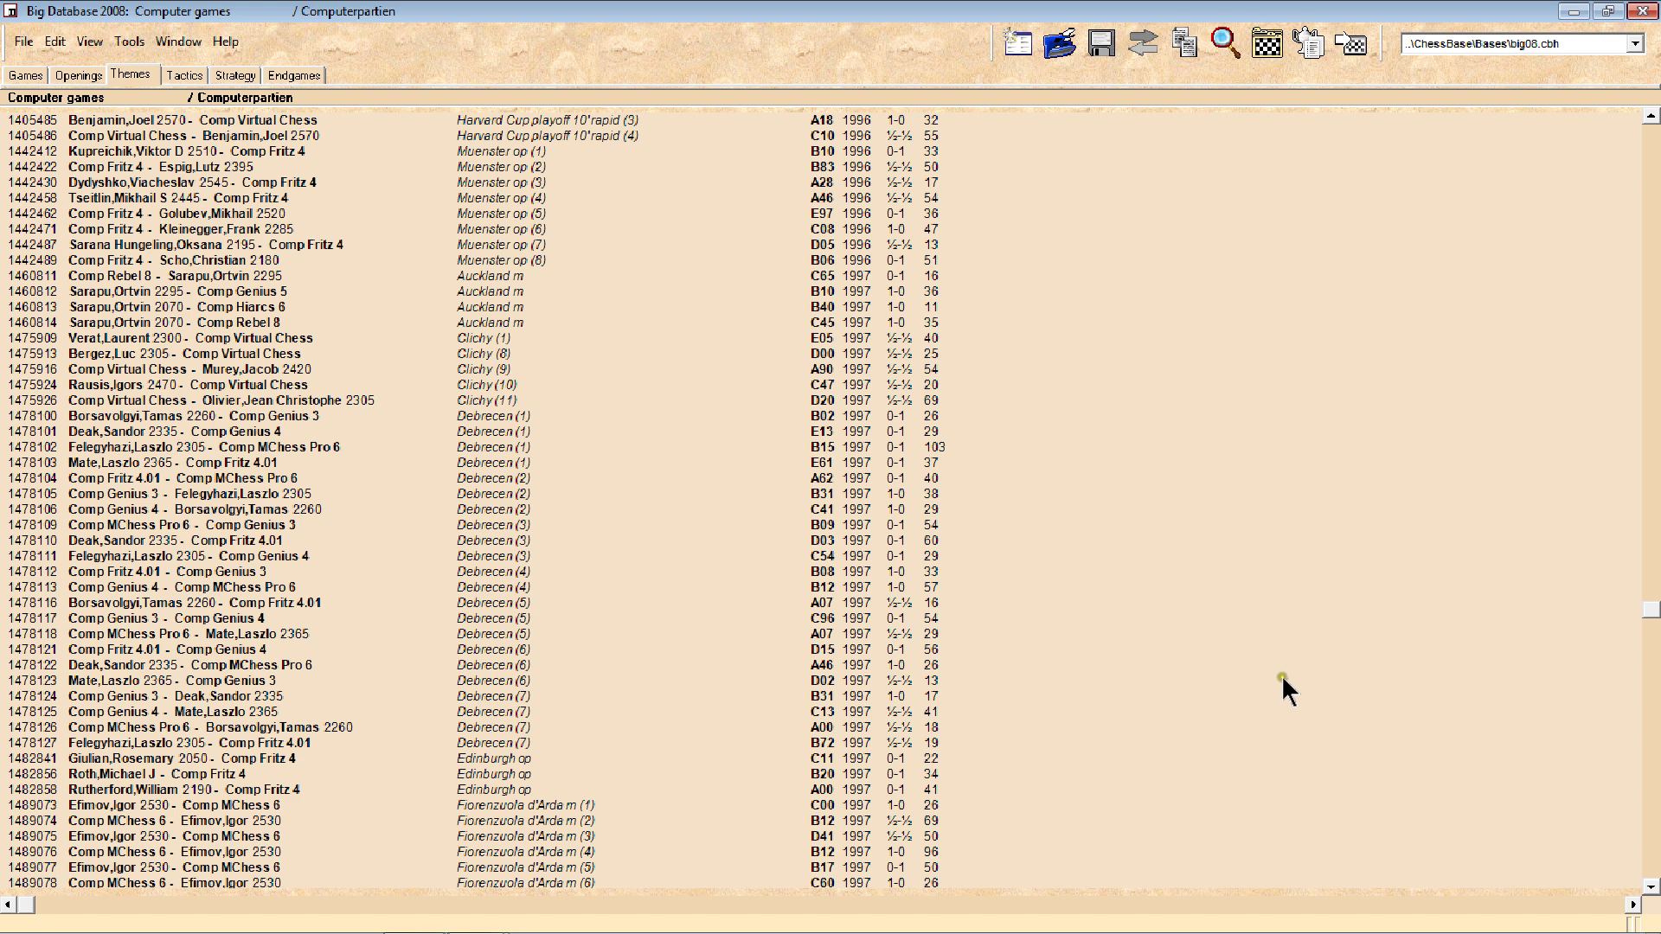
scroll(1286, 691, "down", 1)
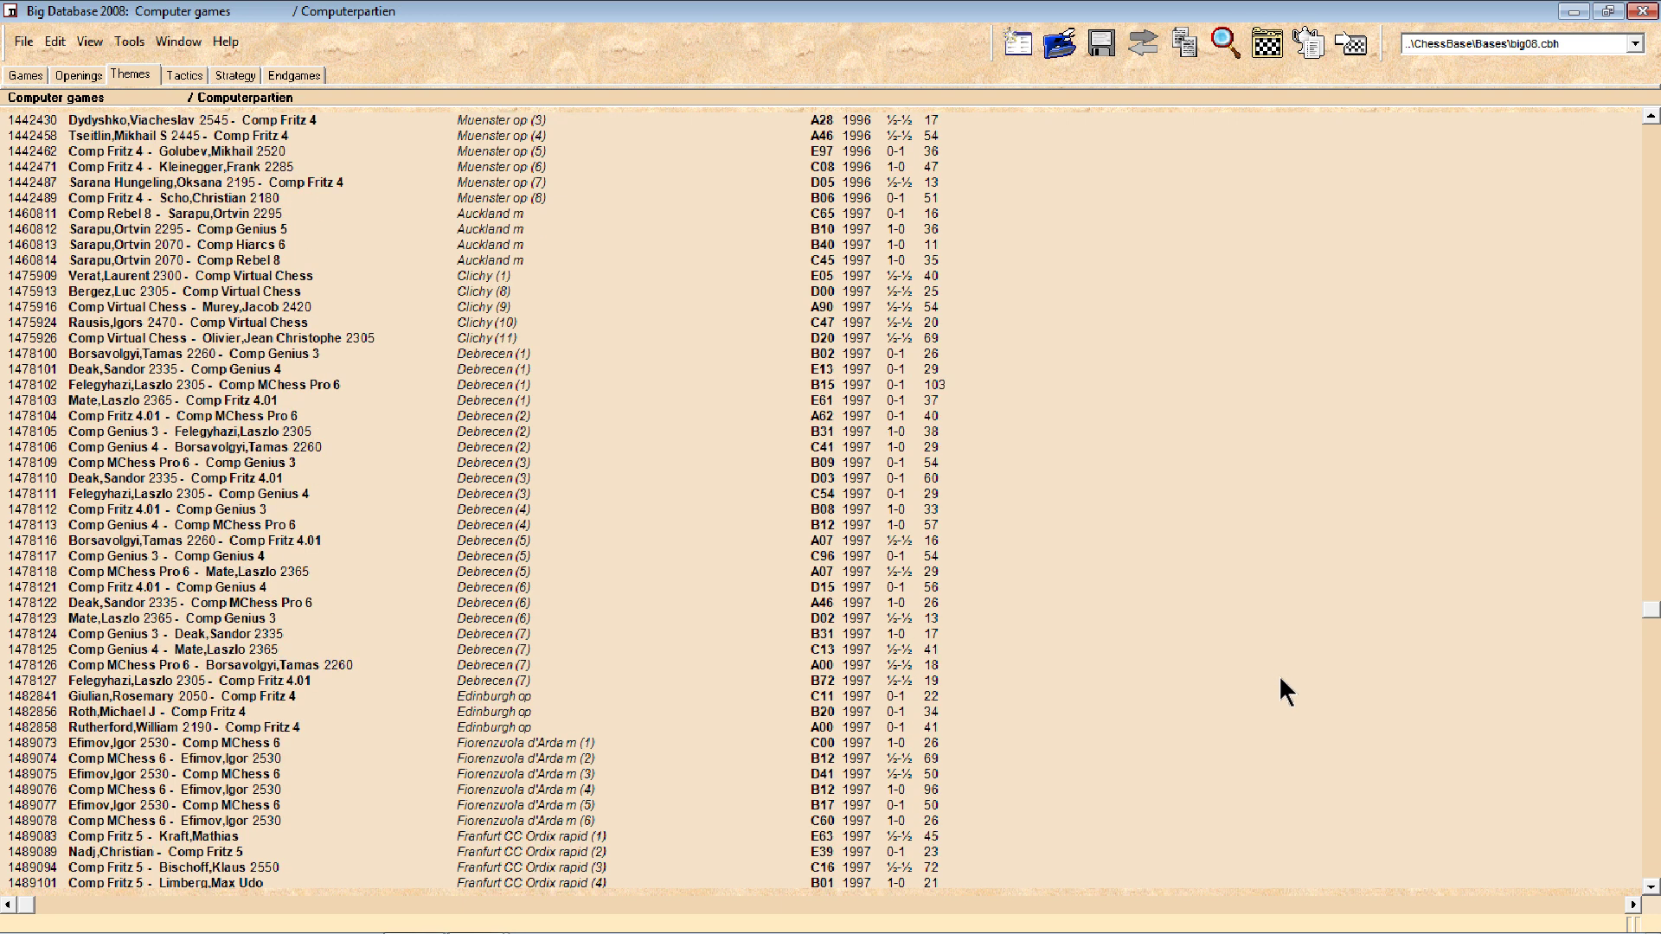
- Filter the computer games for the White player name "Deep", and return to the themes list
left_click(1222, 49)
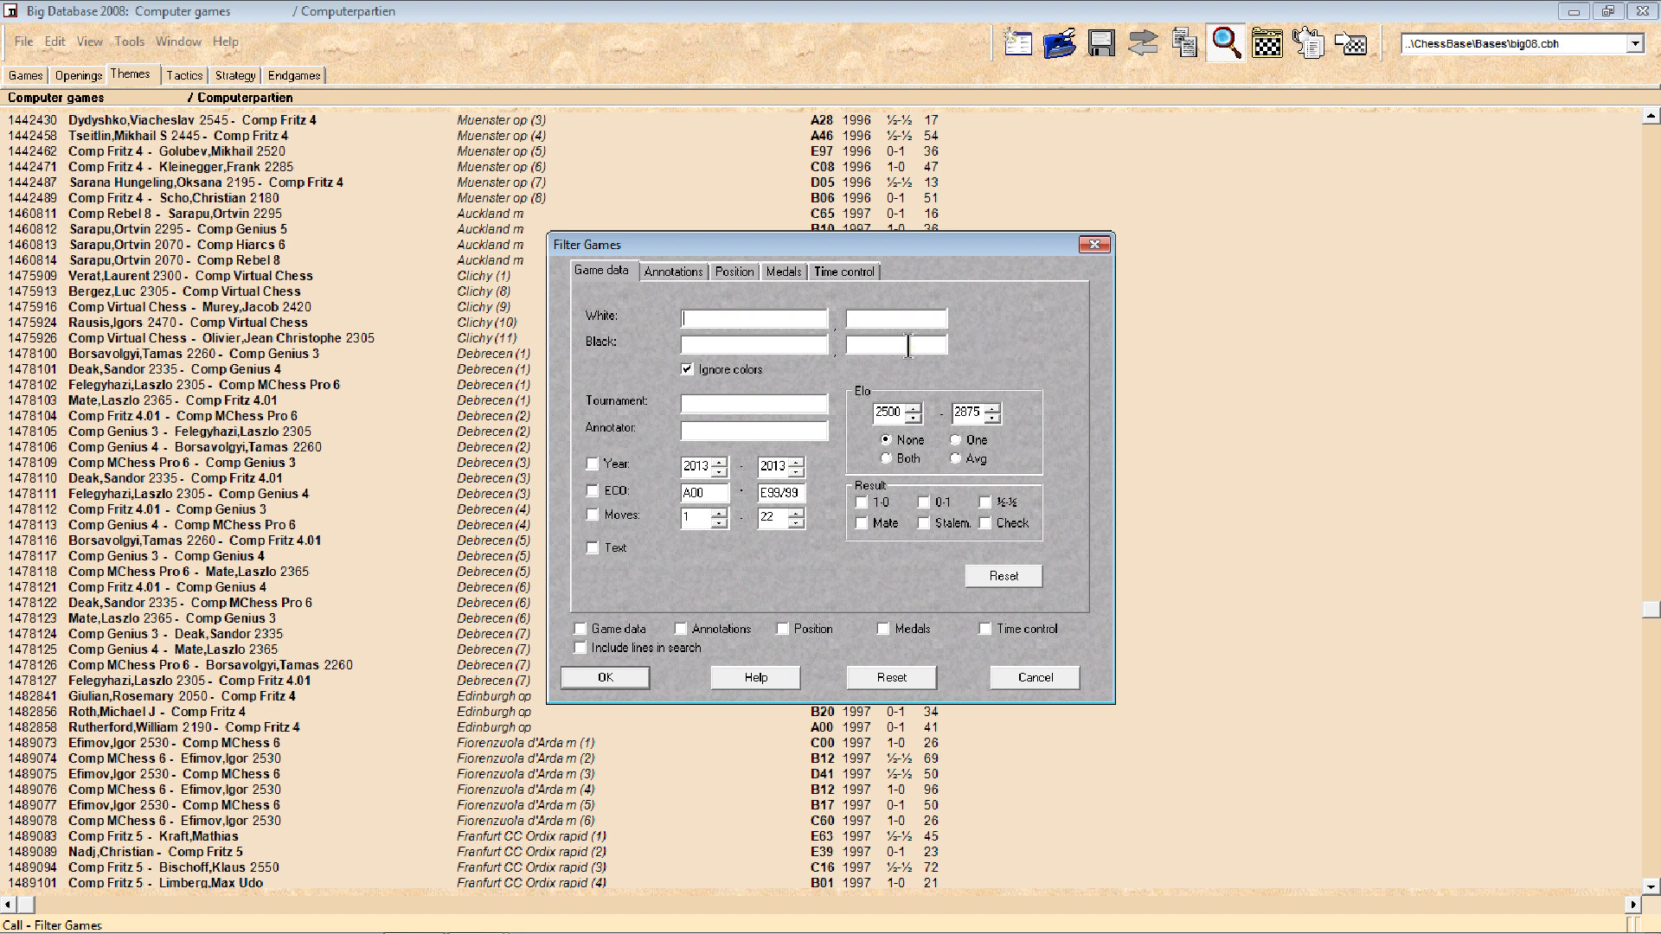
type("Deep")
left_click(605, 678)
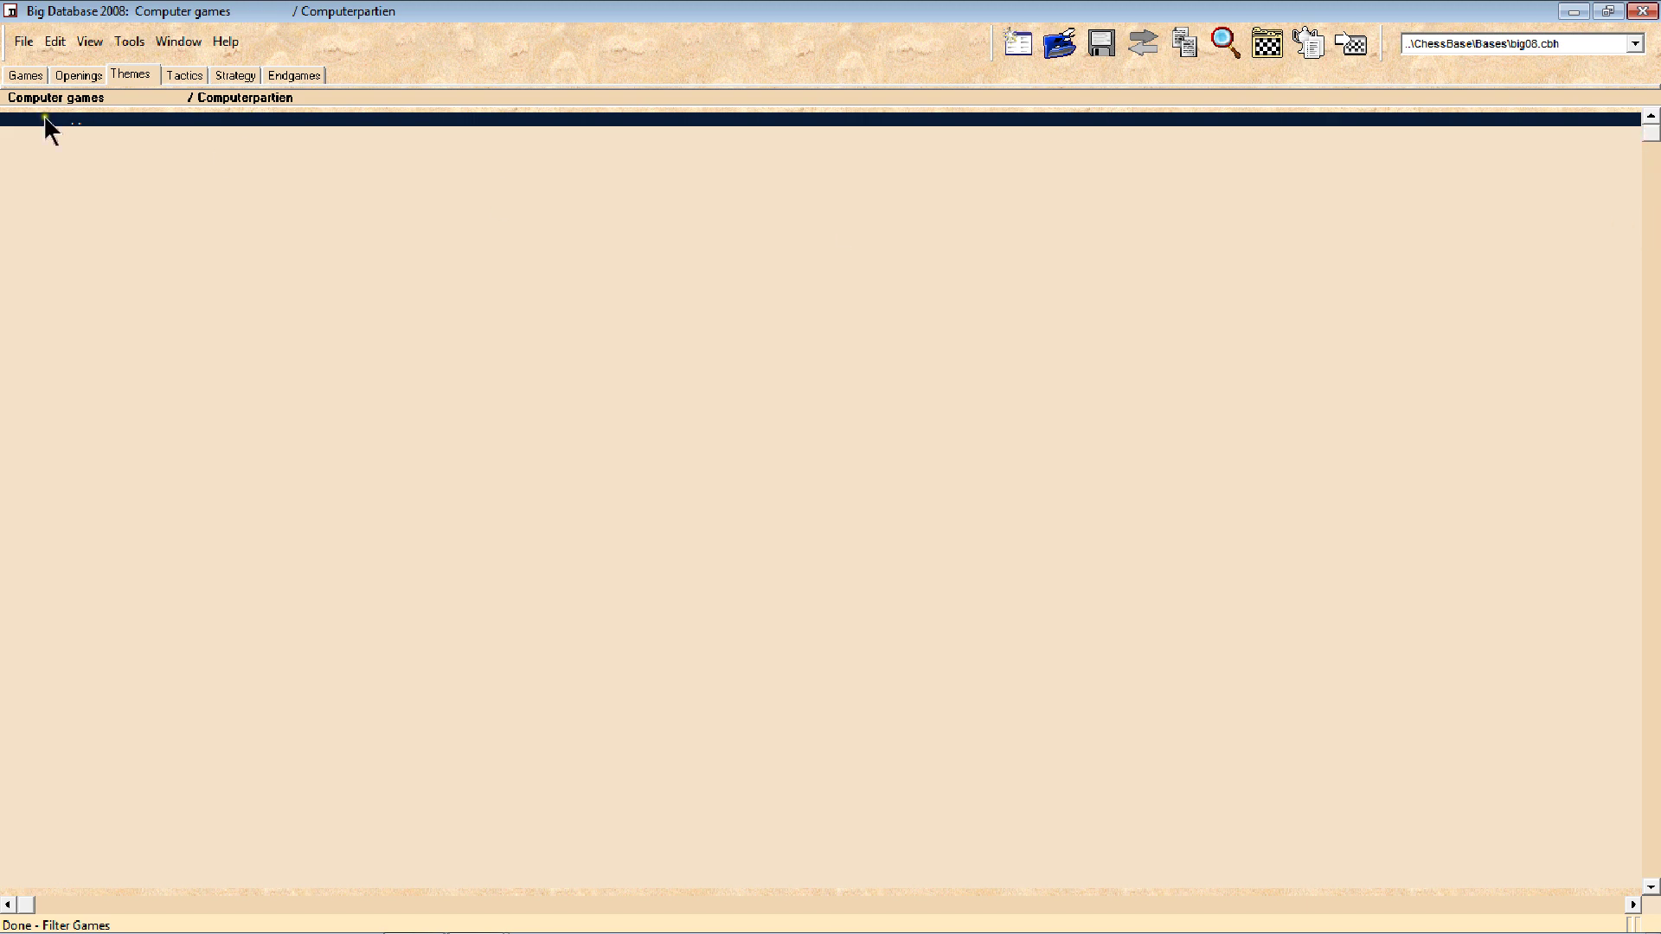
double_click(74, 123)
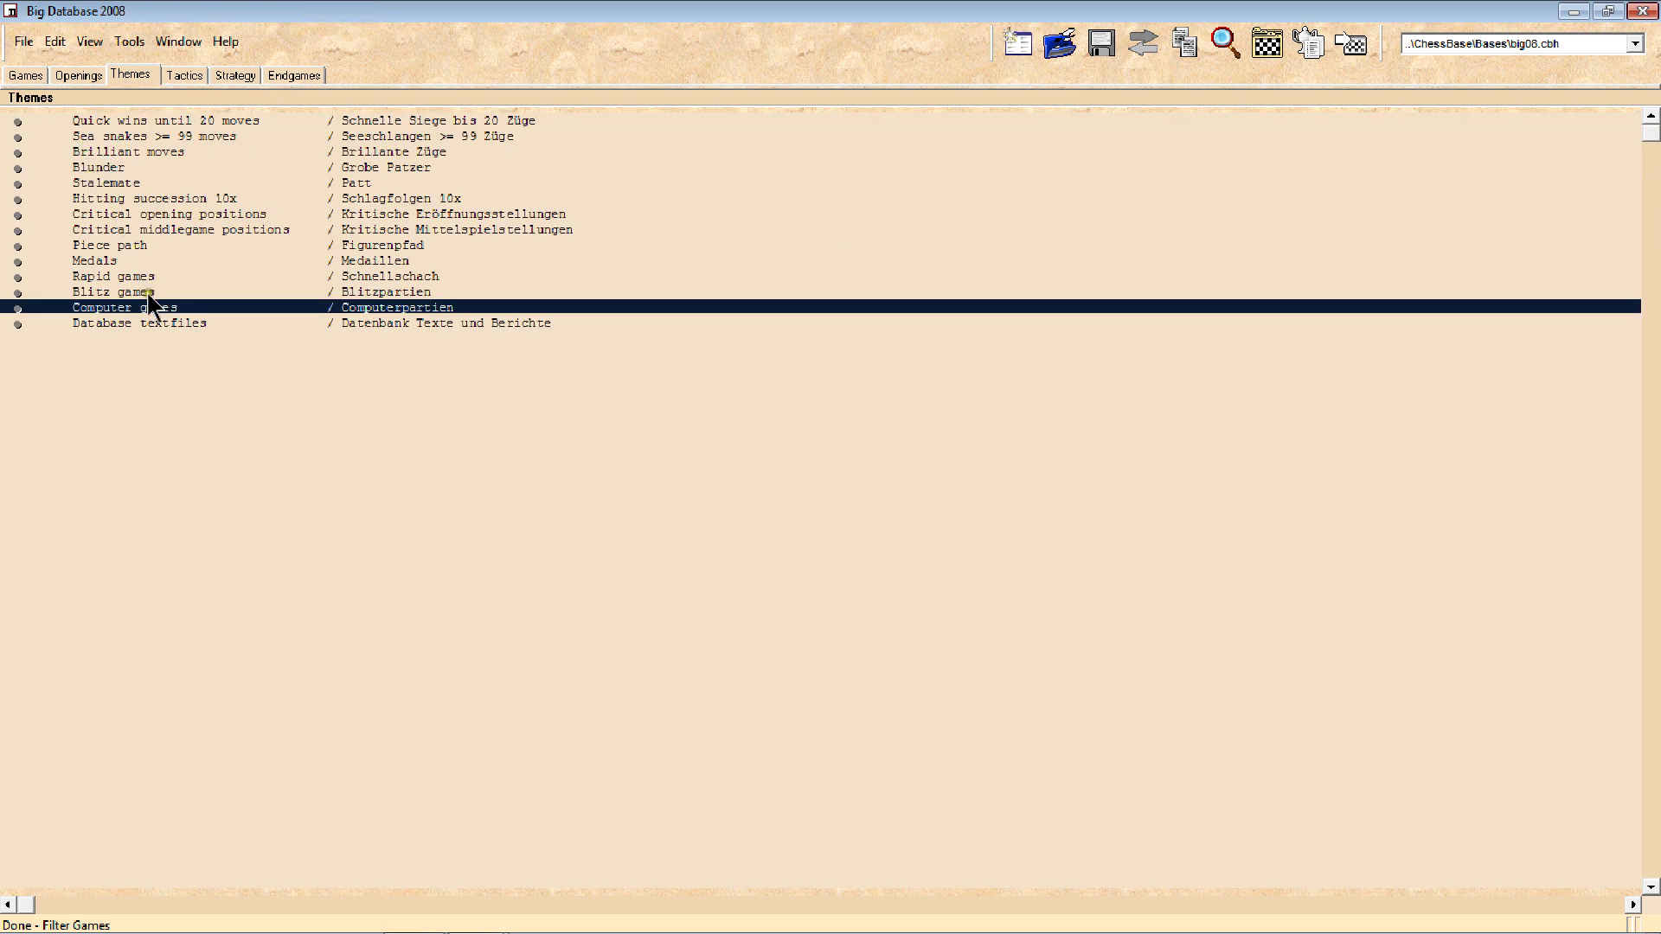
- Reopen the Computer games theme and look through the 1998 games, selecting the third-round Ein Bokek rapid game
double_click(146, 306)
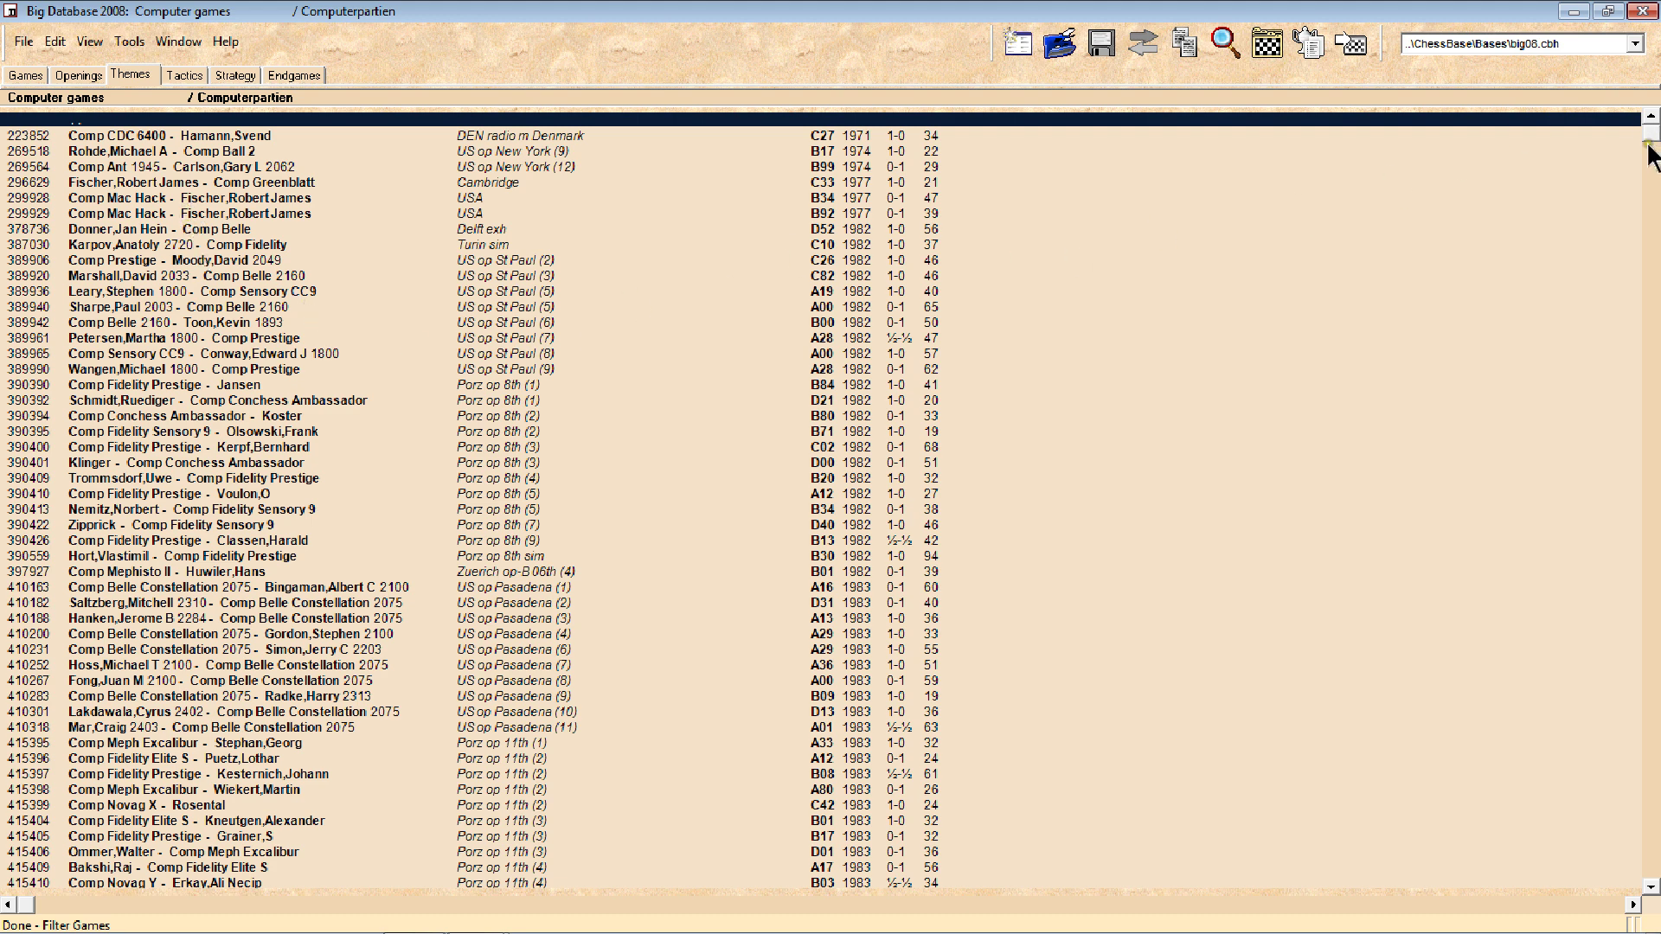
scroll(1648, 217, "down", 5)
left_click_drag(1649, 545, 1649, 711)
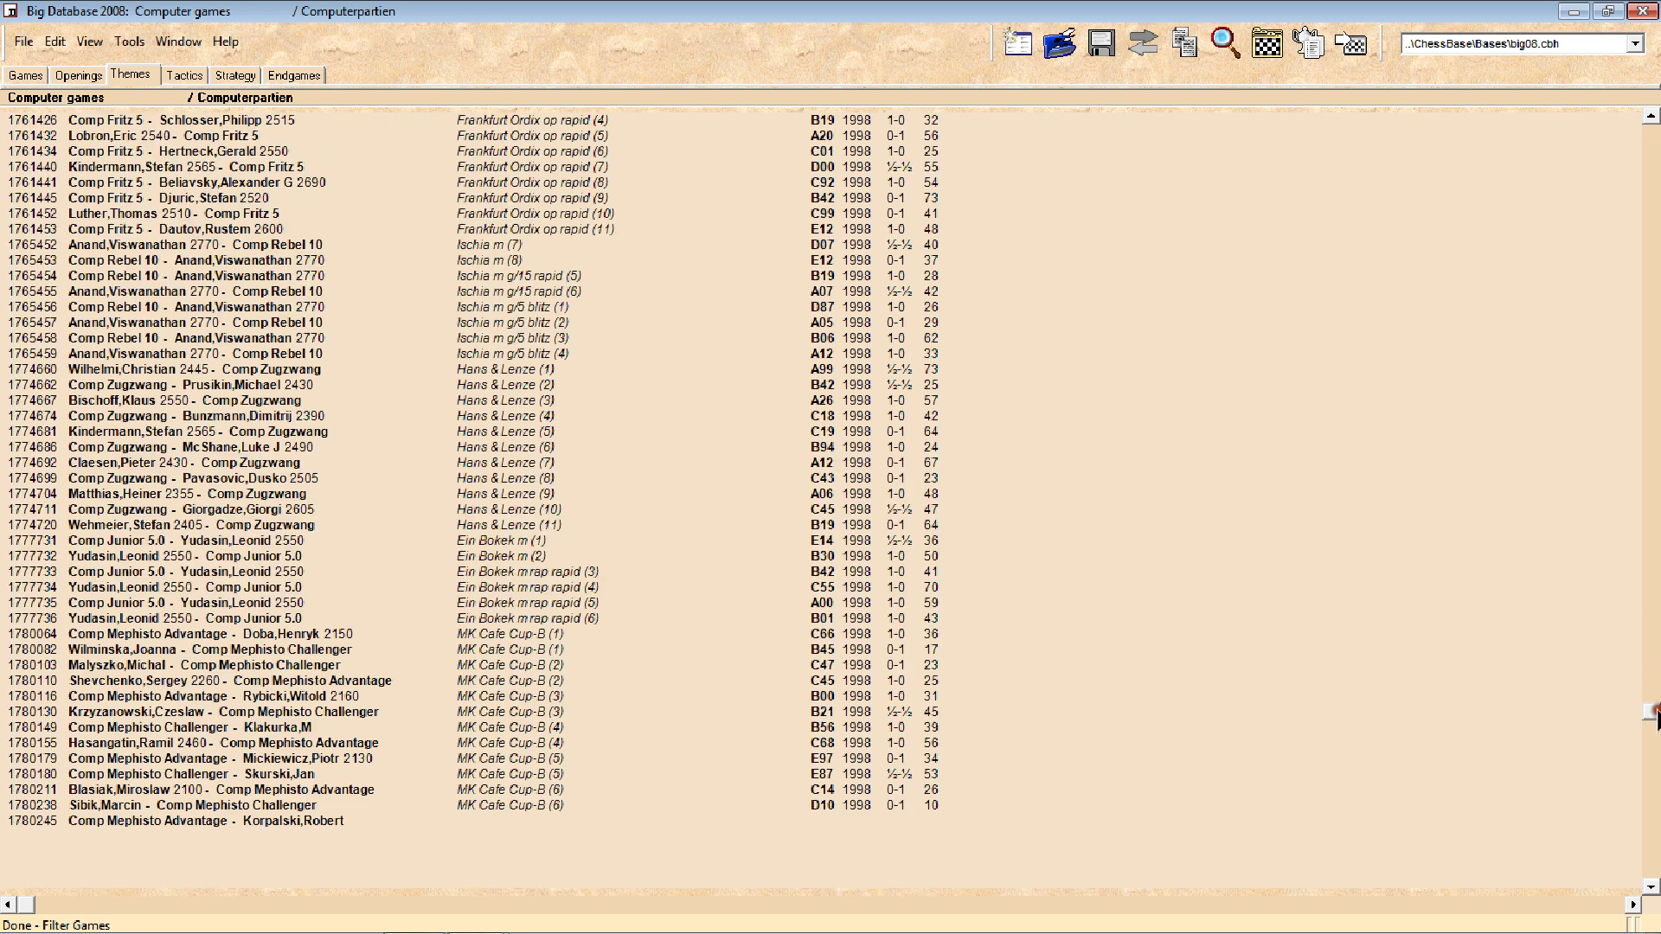
scroll(1239, 448, "up", 4)
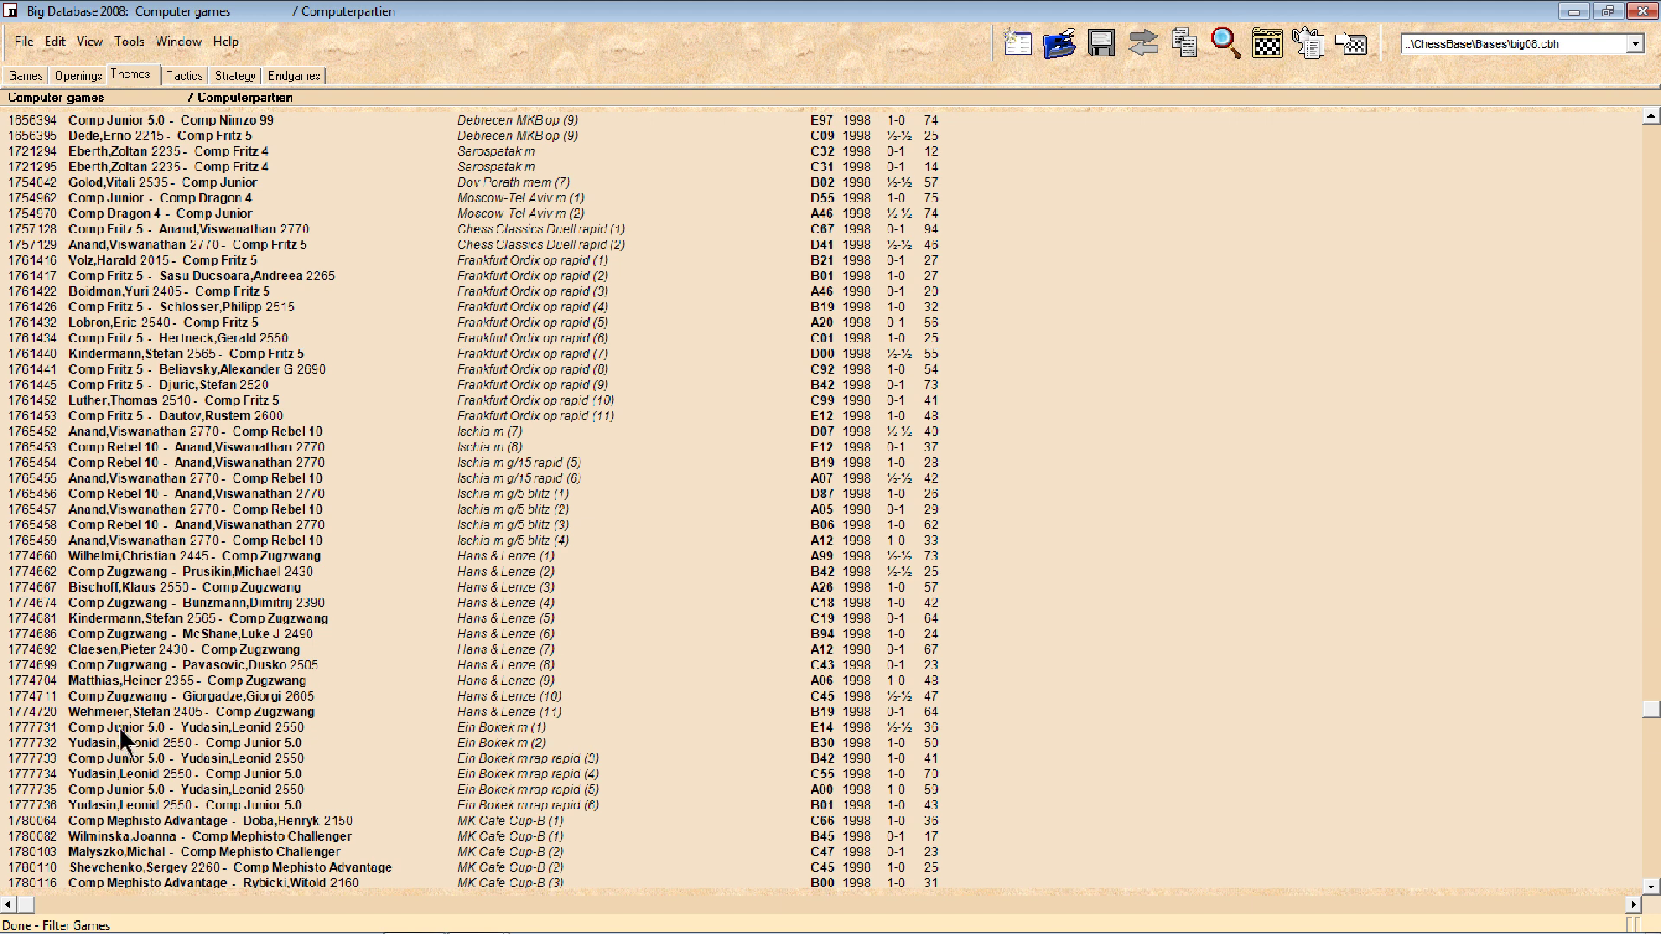
left_click(221, 752)
scroll(288, 776, "down", 15)
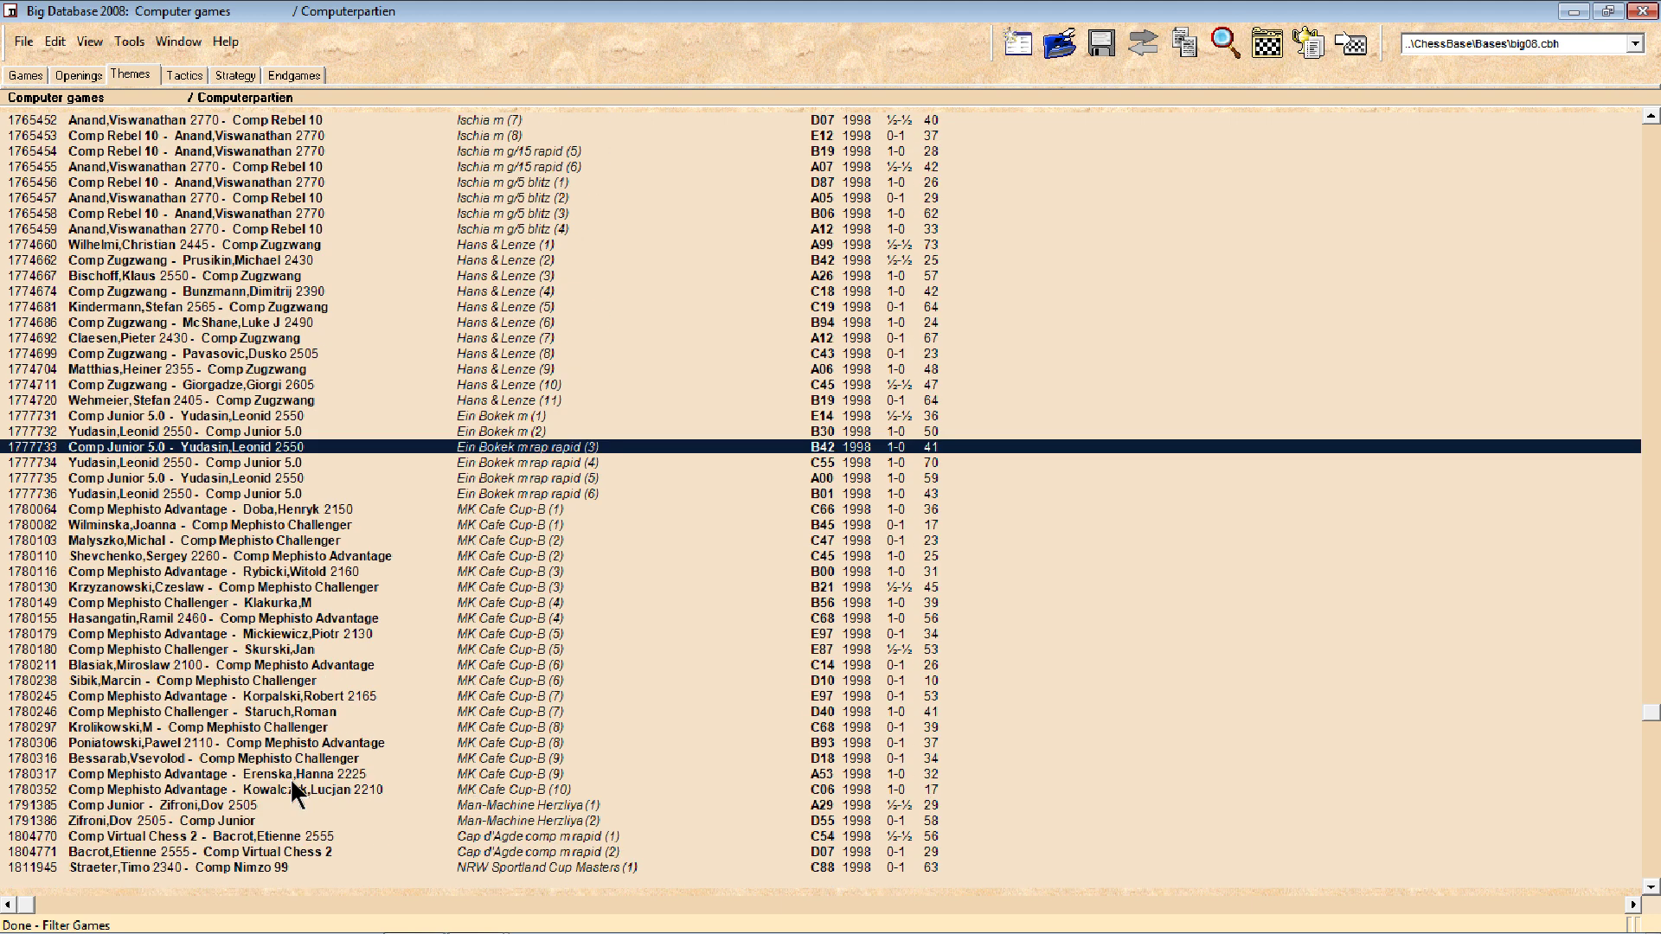
- Examine the 1999 computer games, from the Portocom op Debrecen rounds to the Frankfurt-West Masters, Lippstadt and Clichy events
scroll(292, 785, "down", 2)
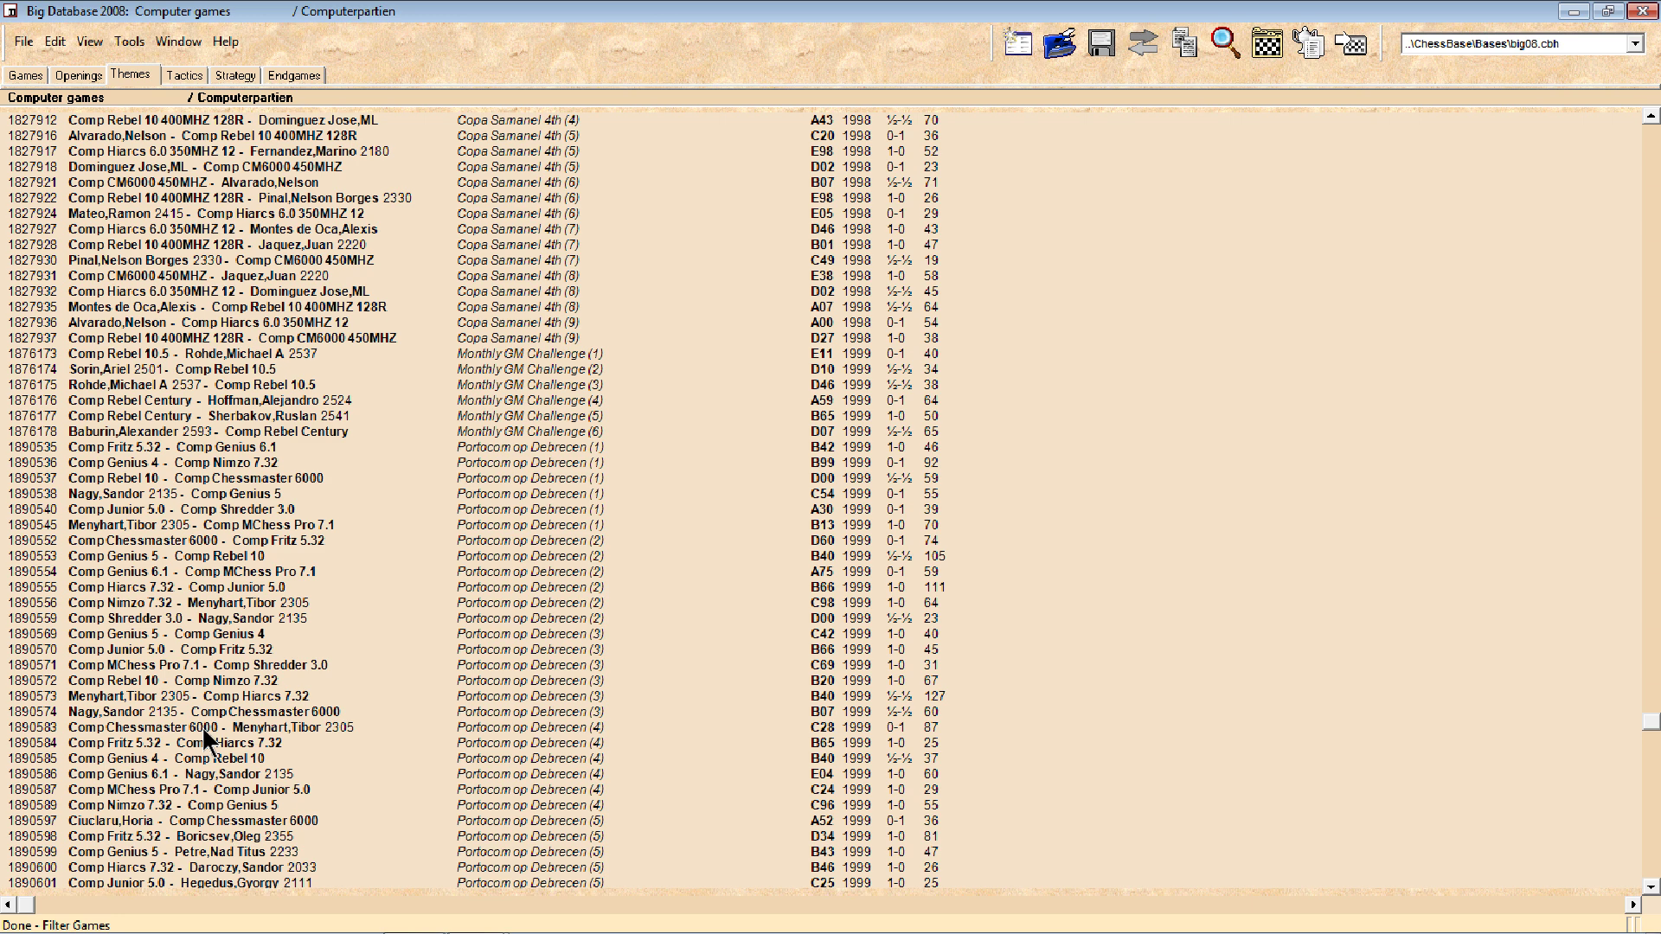
scroll(203, 733, "down", 5)
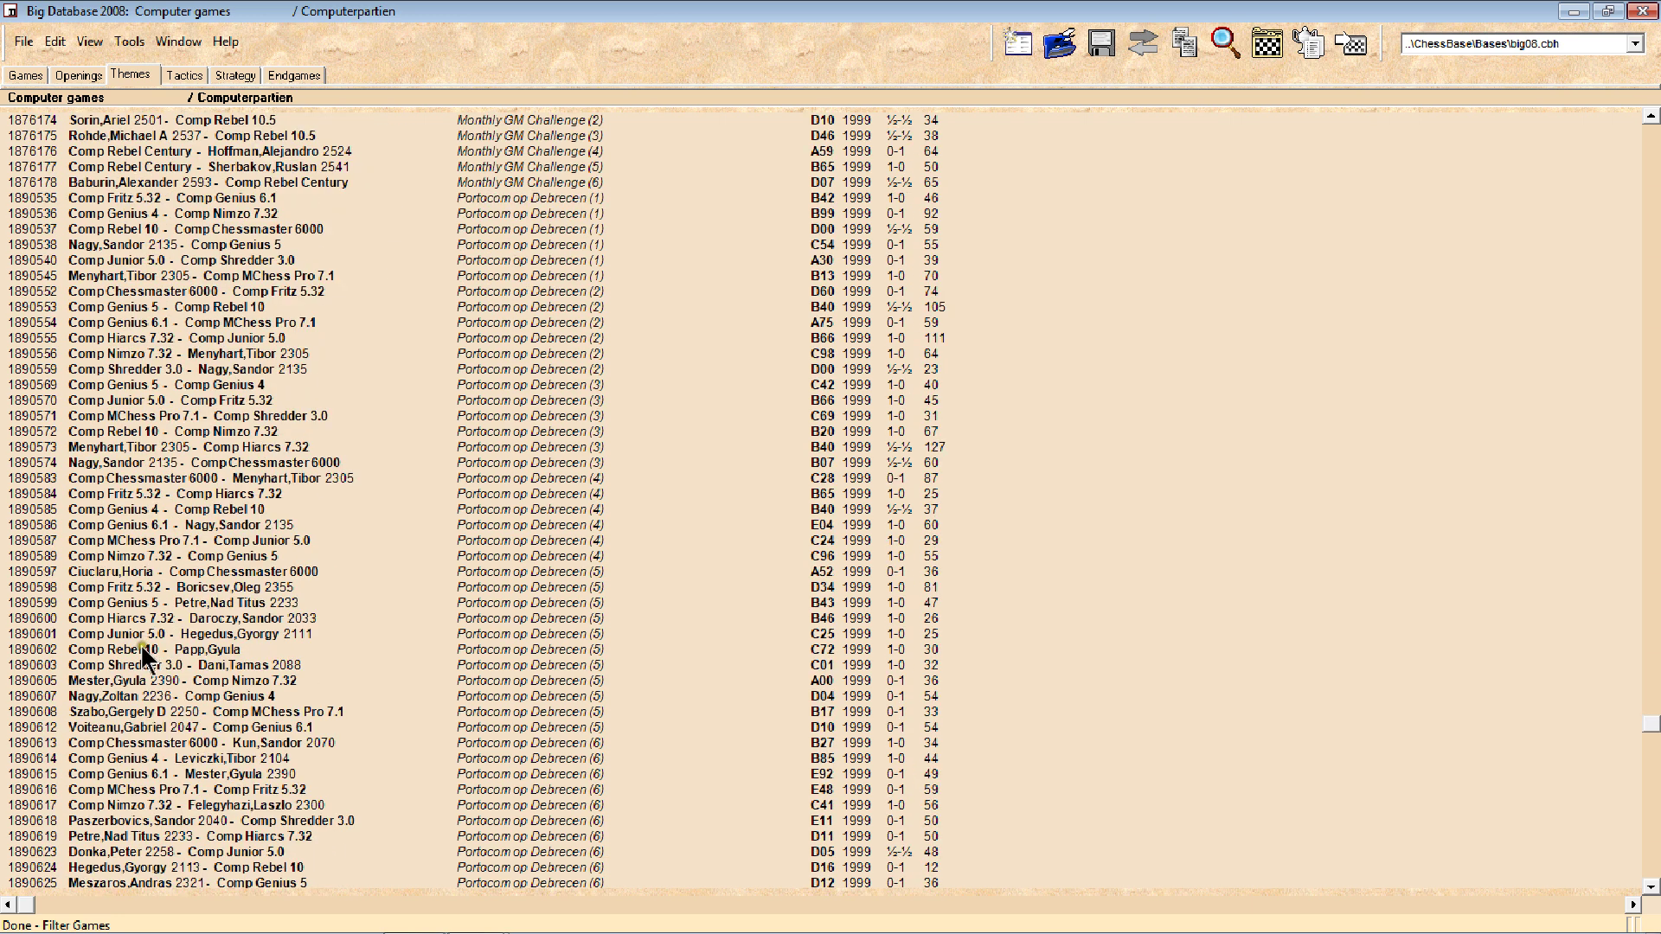
left_click(117, 616)
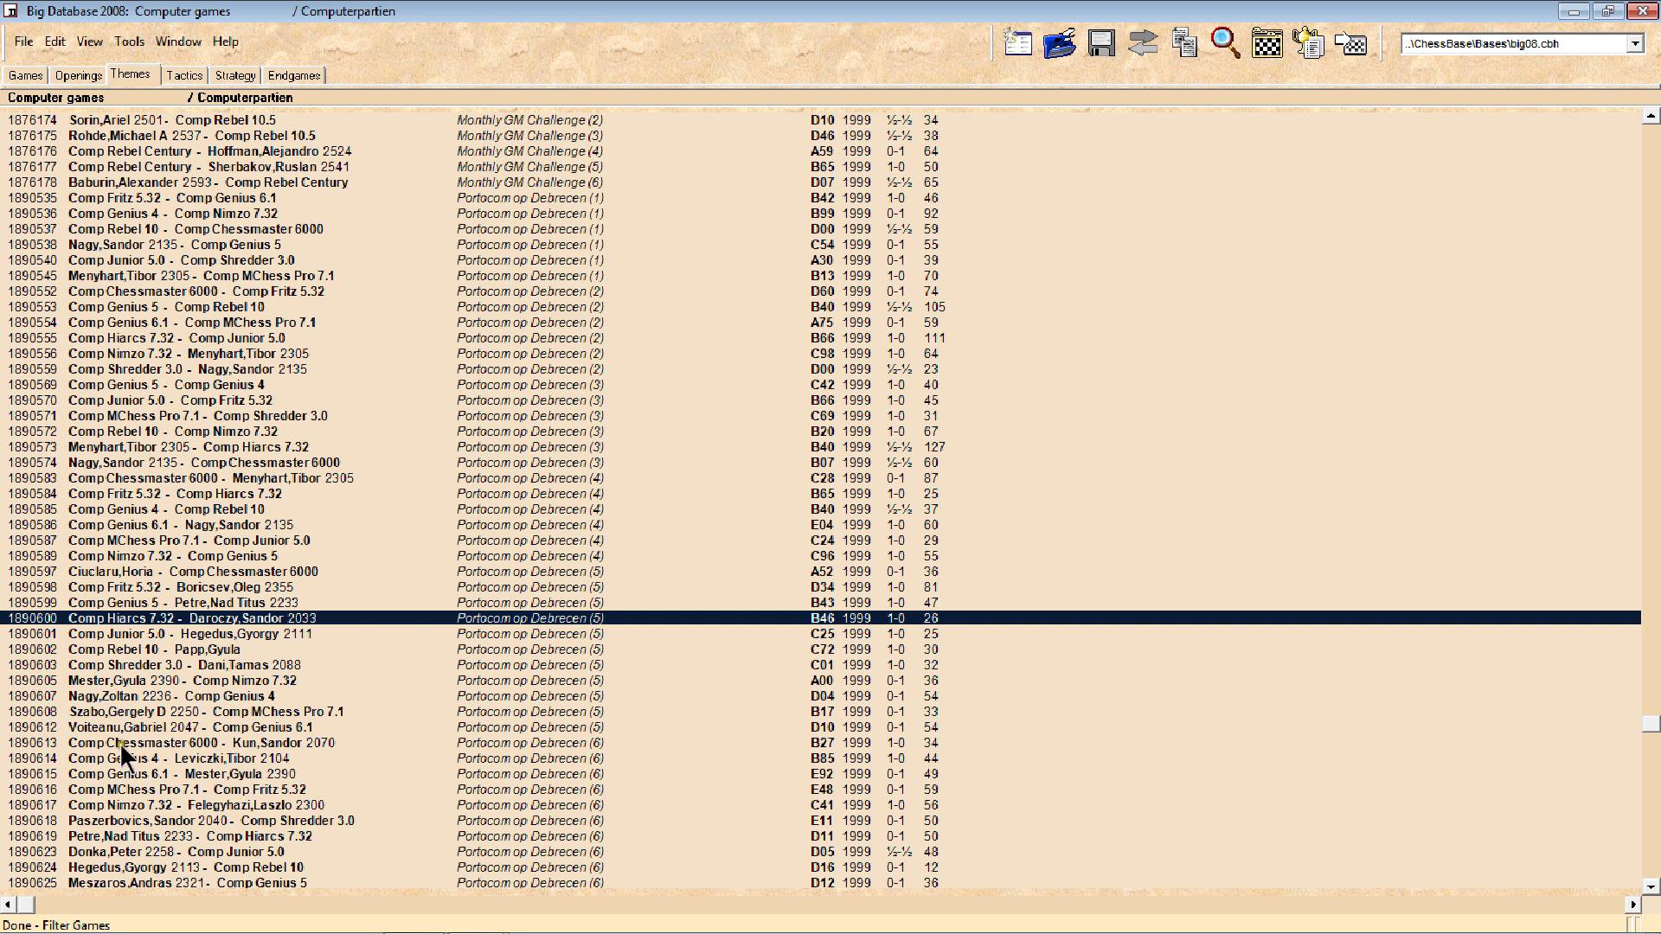
scroll(250, 791, "down", 7)
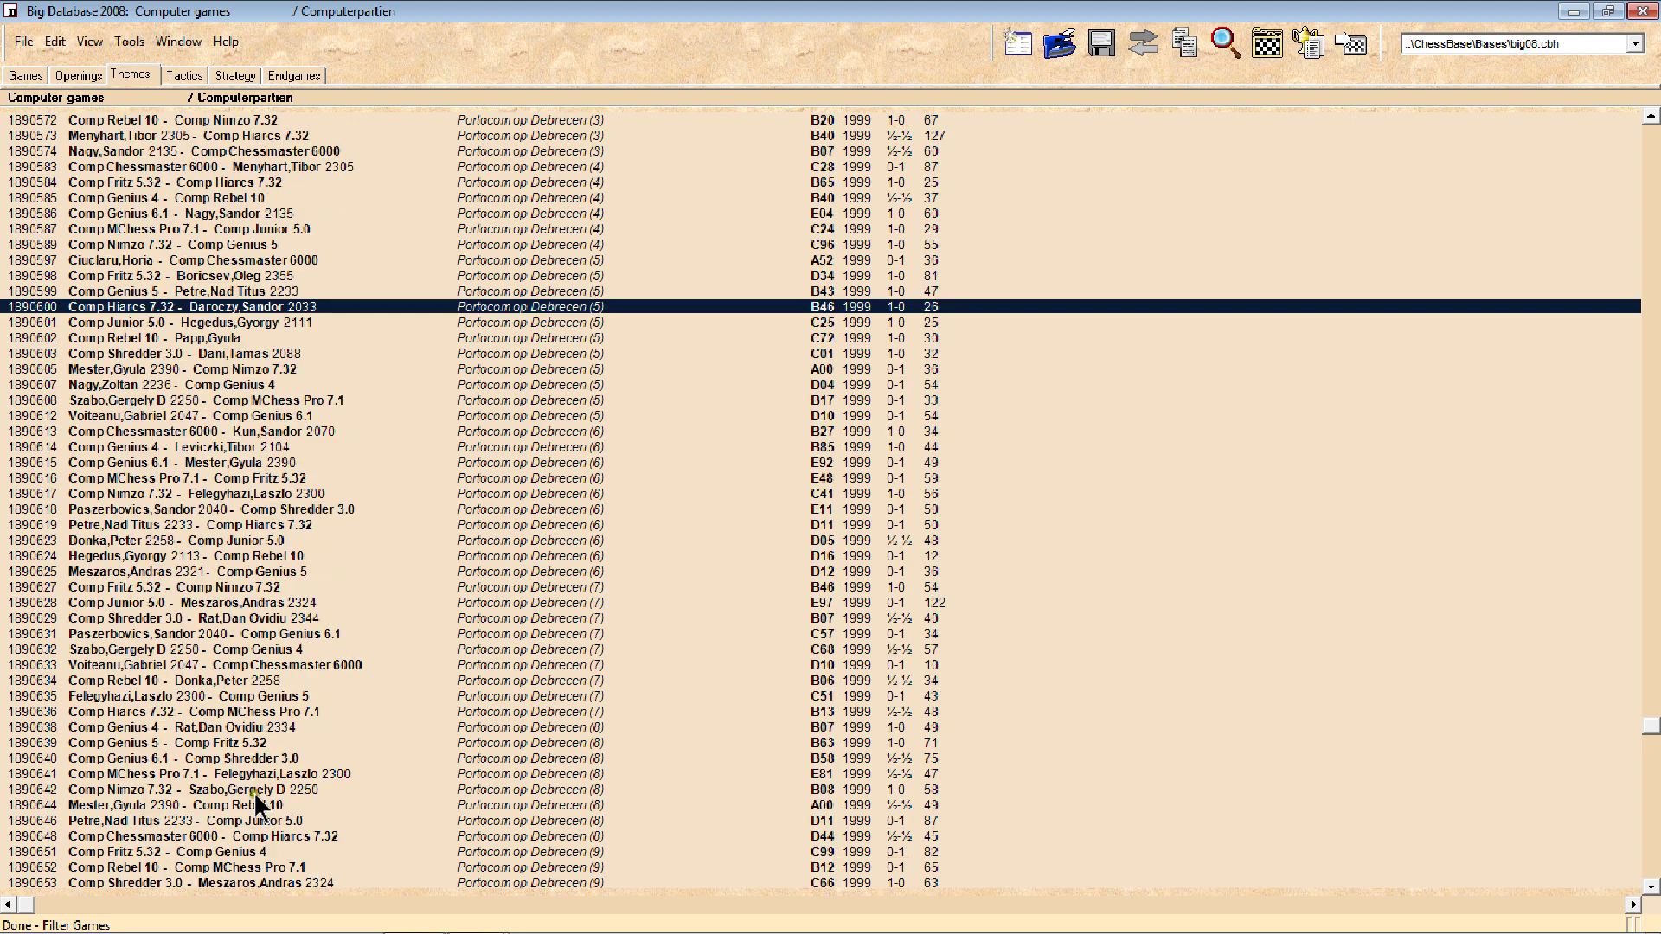
scroll(255, 797, "down", 5)
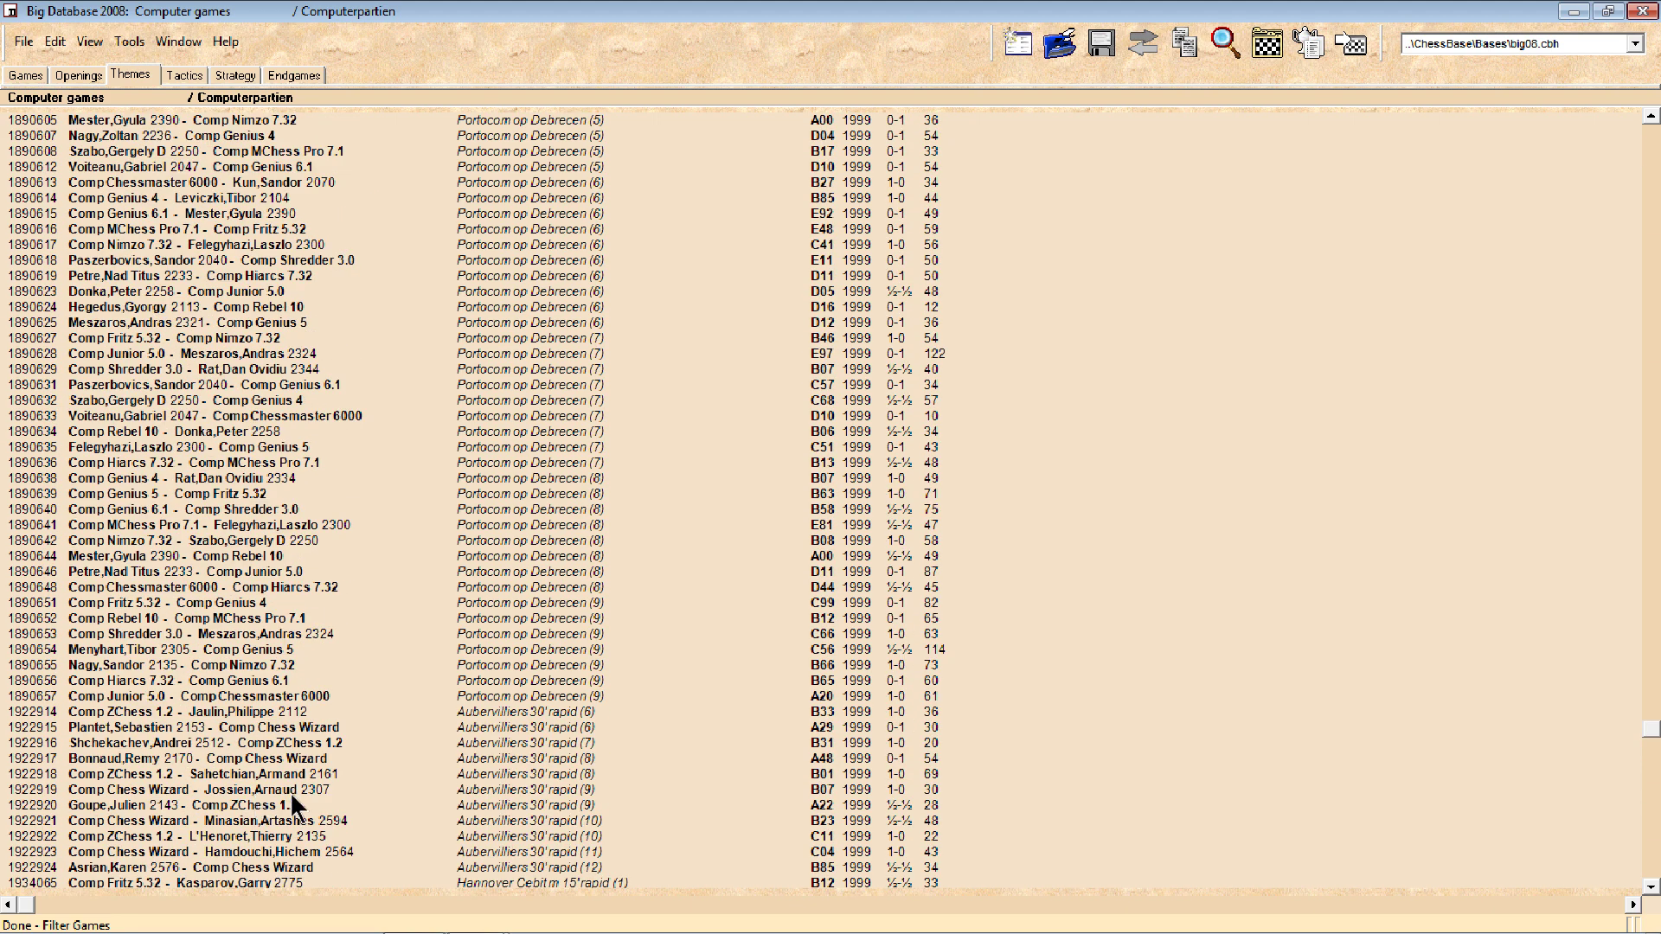
scroll(289, 791, "down", 13)
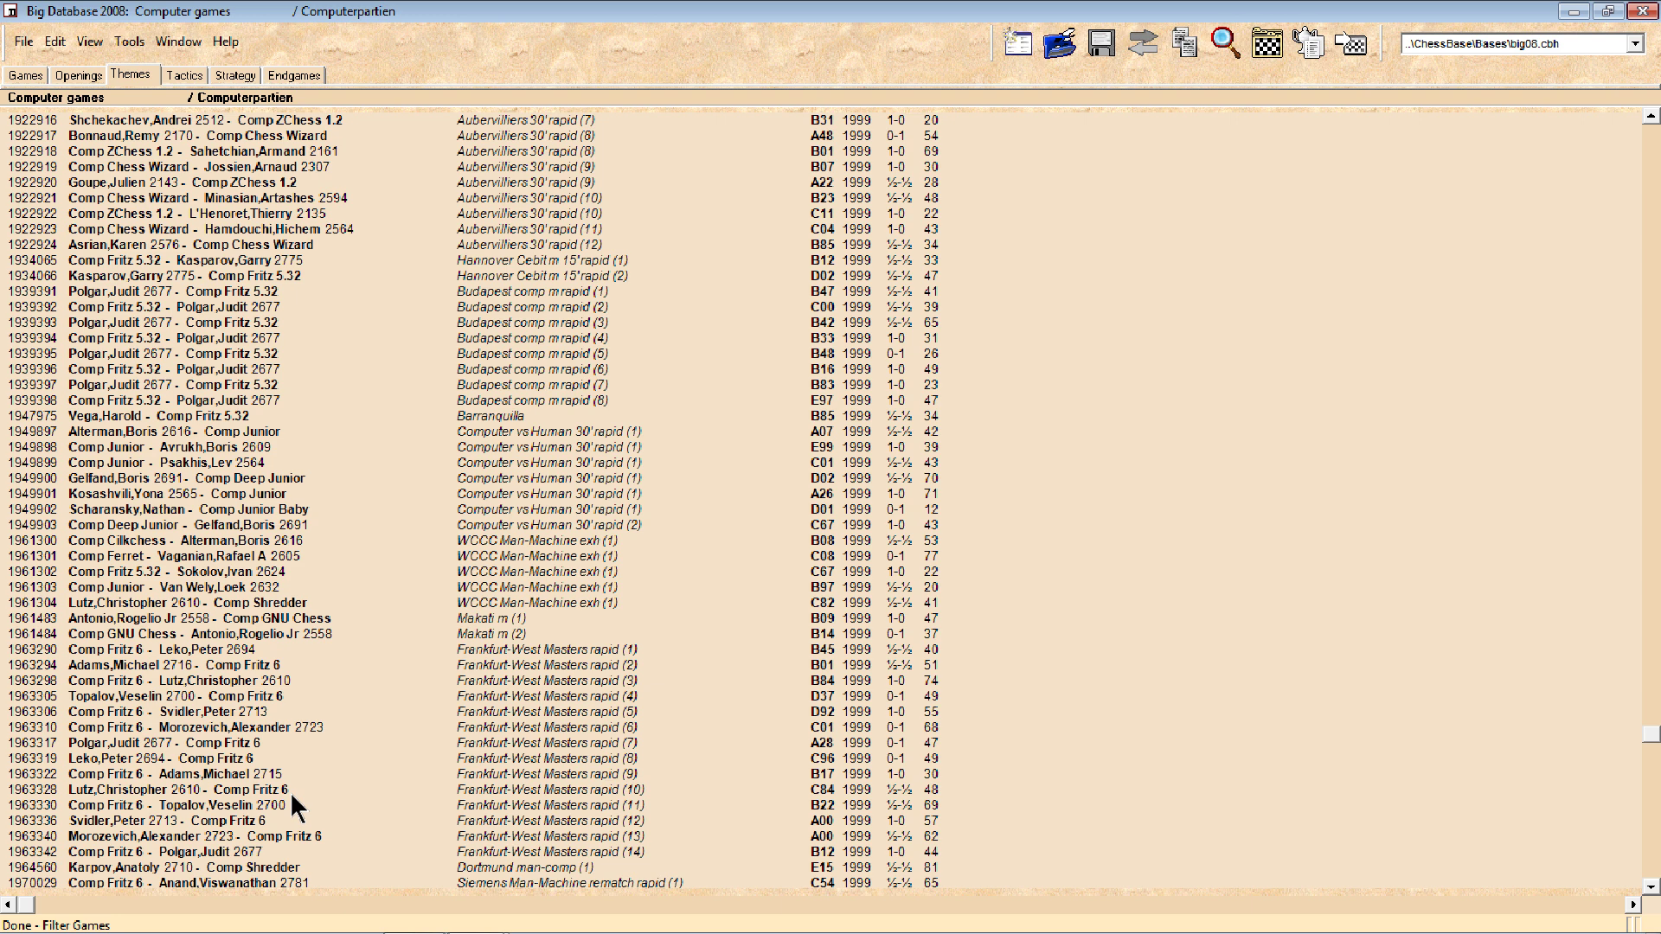
scroll(292, 798, "down", 7)
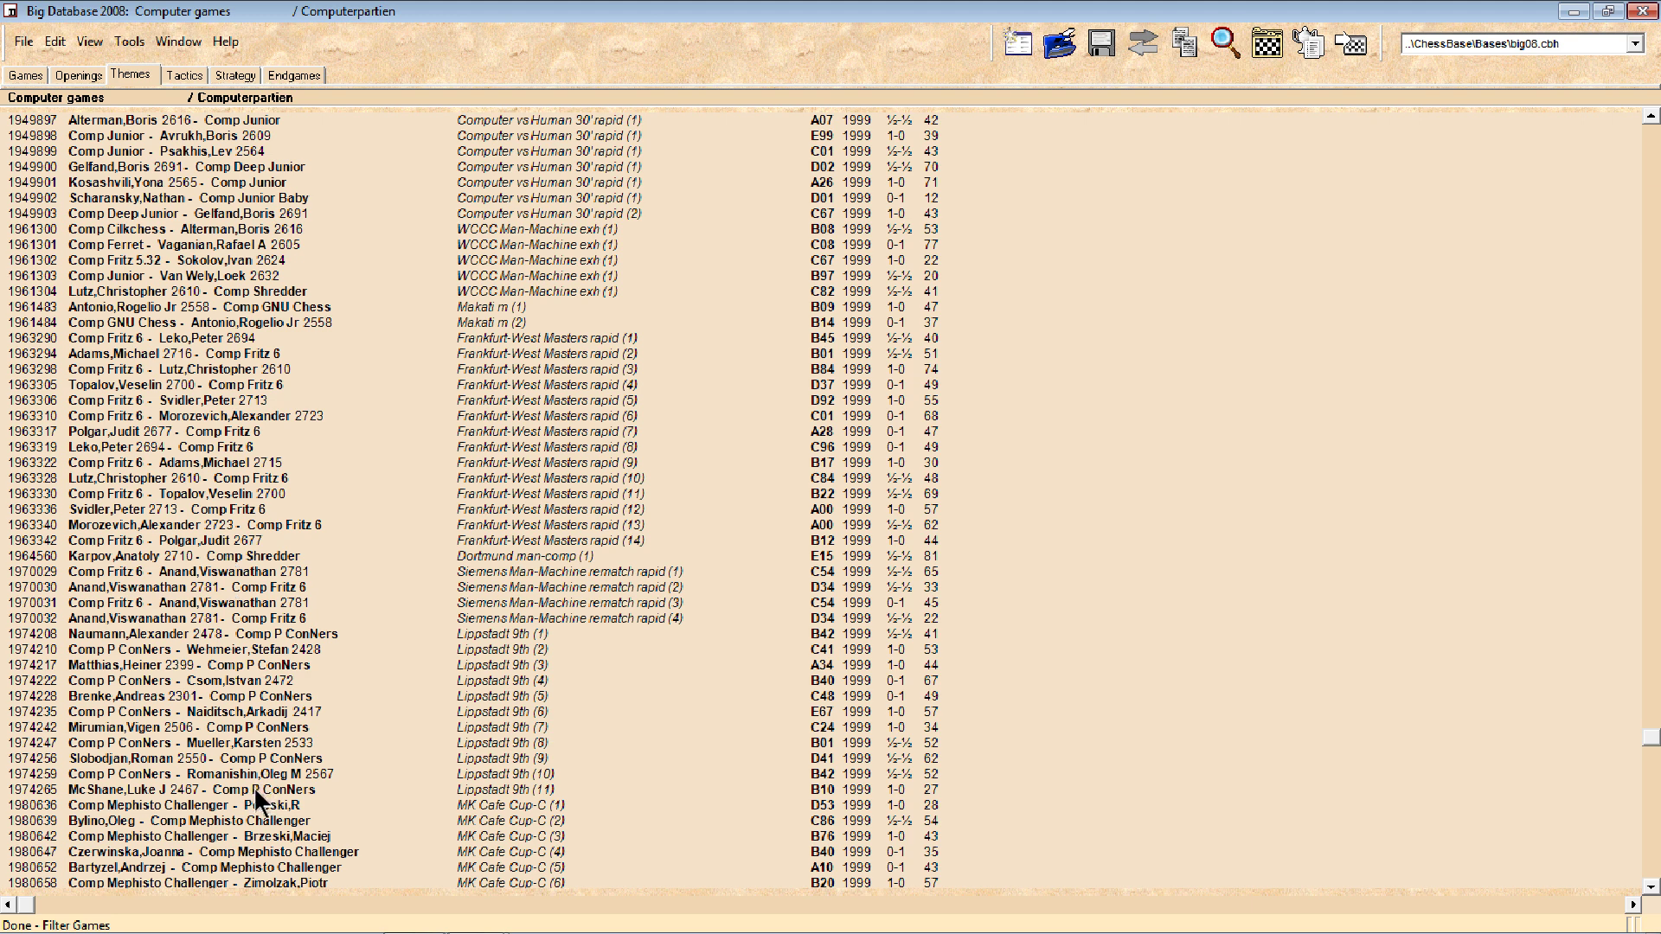
scroll(252, 786, "down", 5)
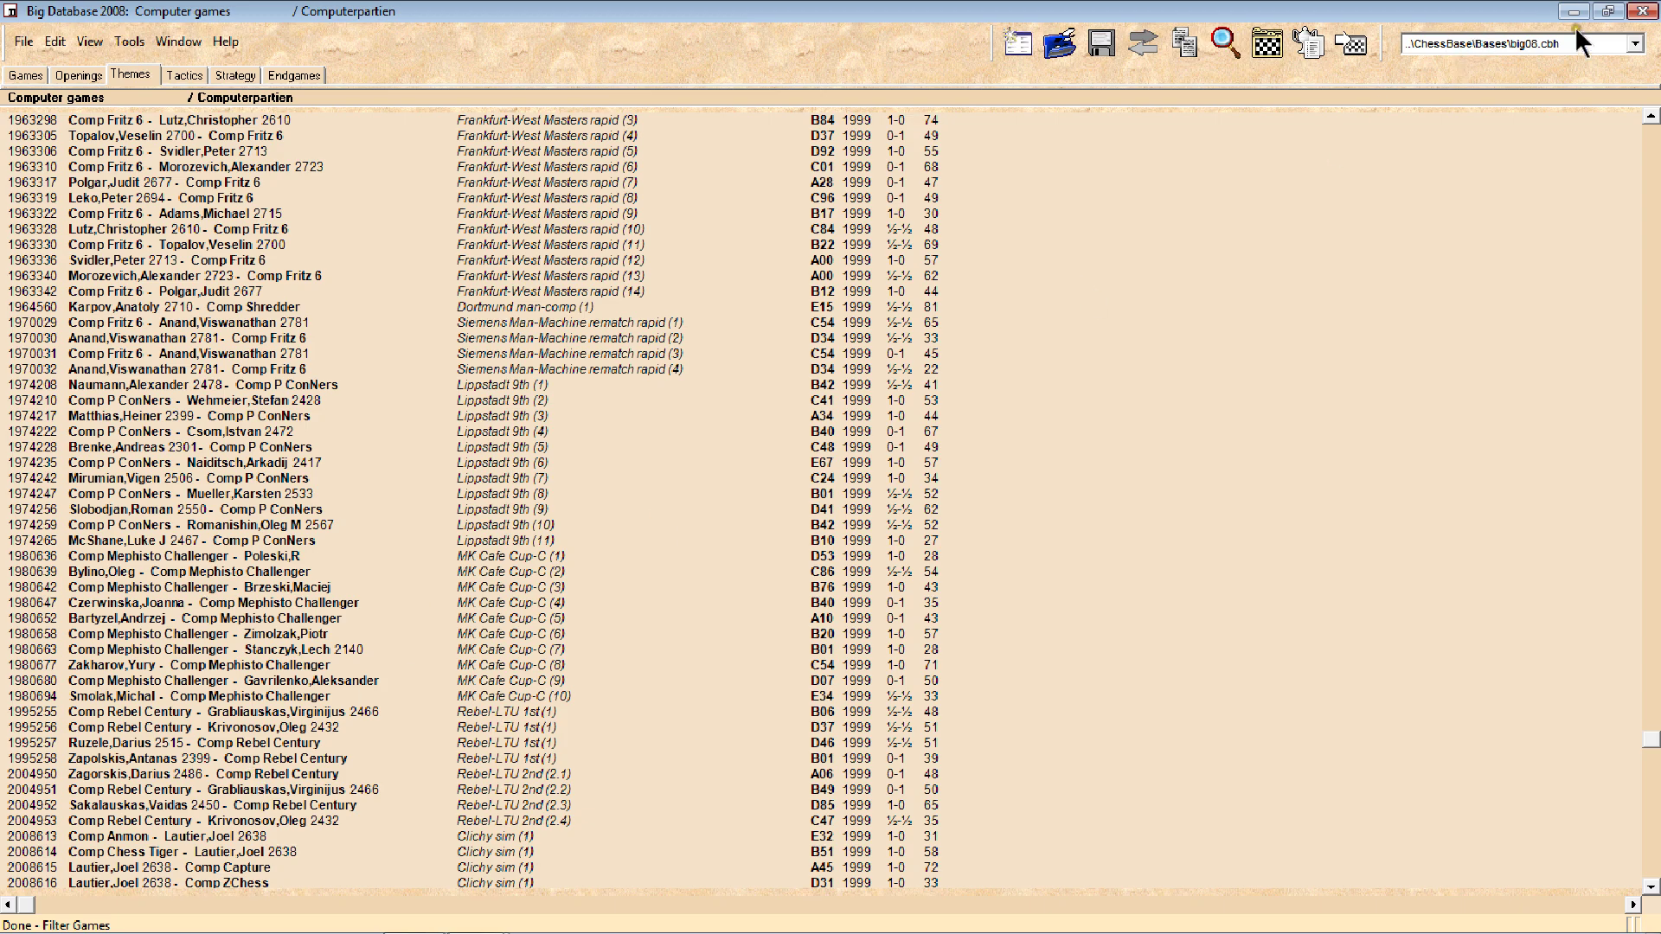
- Close the database window and quit Fritz 11 from its start screen
left_click(1641, 10)
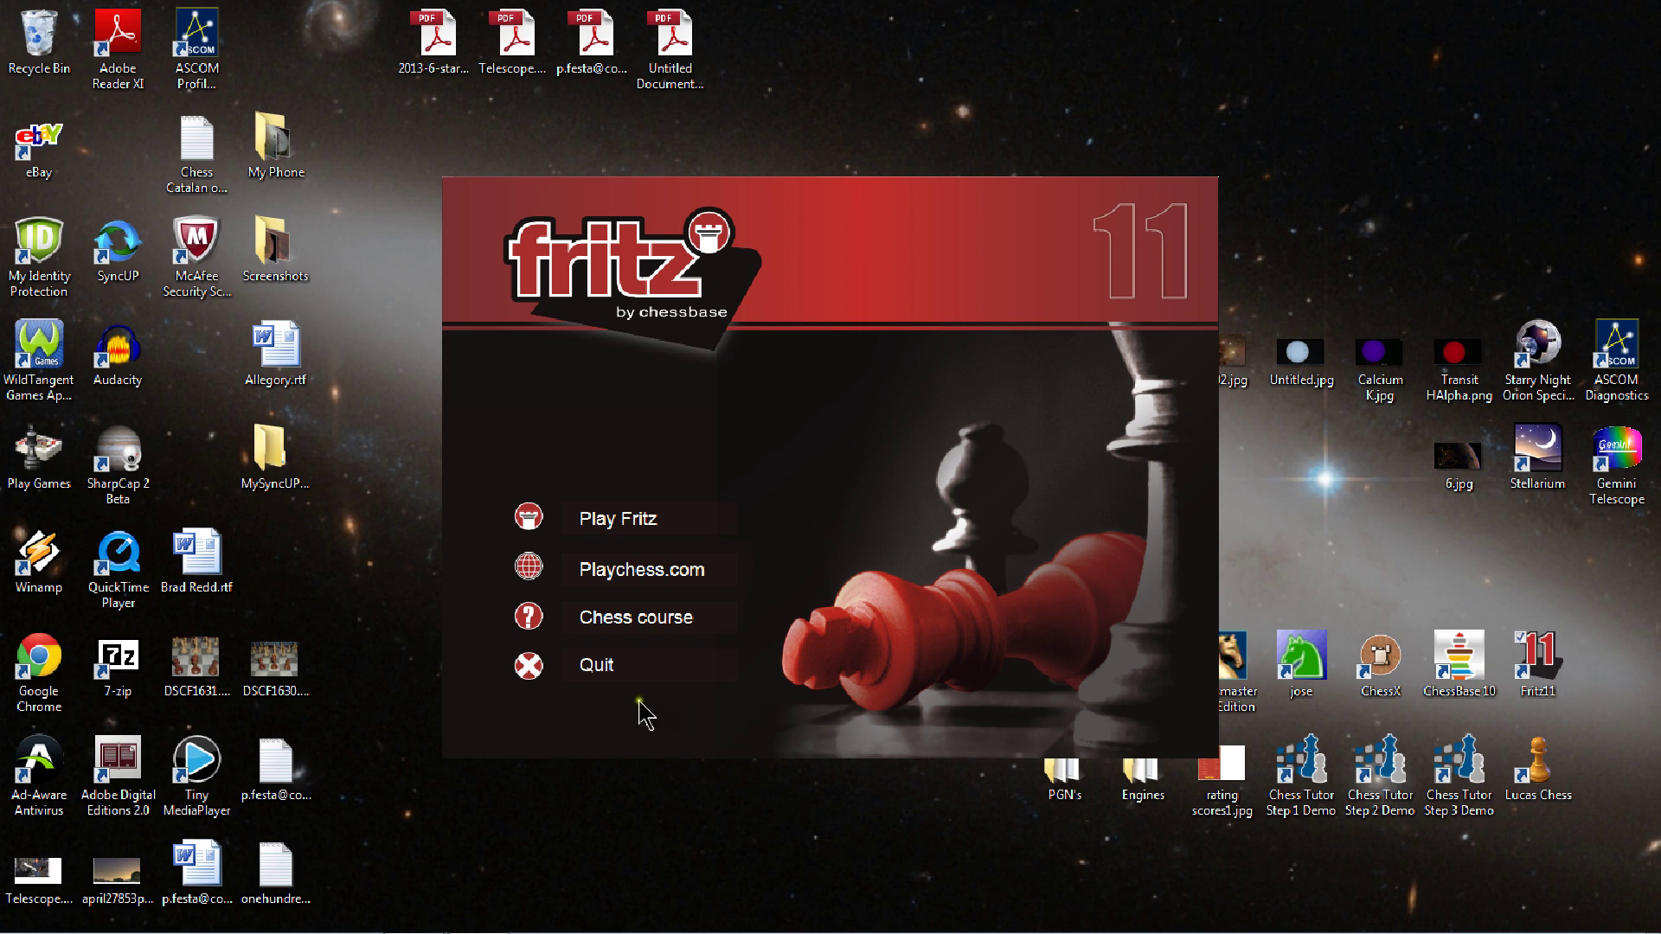
left_click(589, 668)
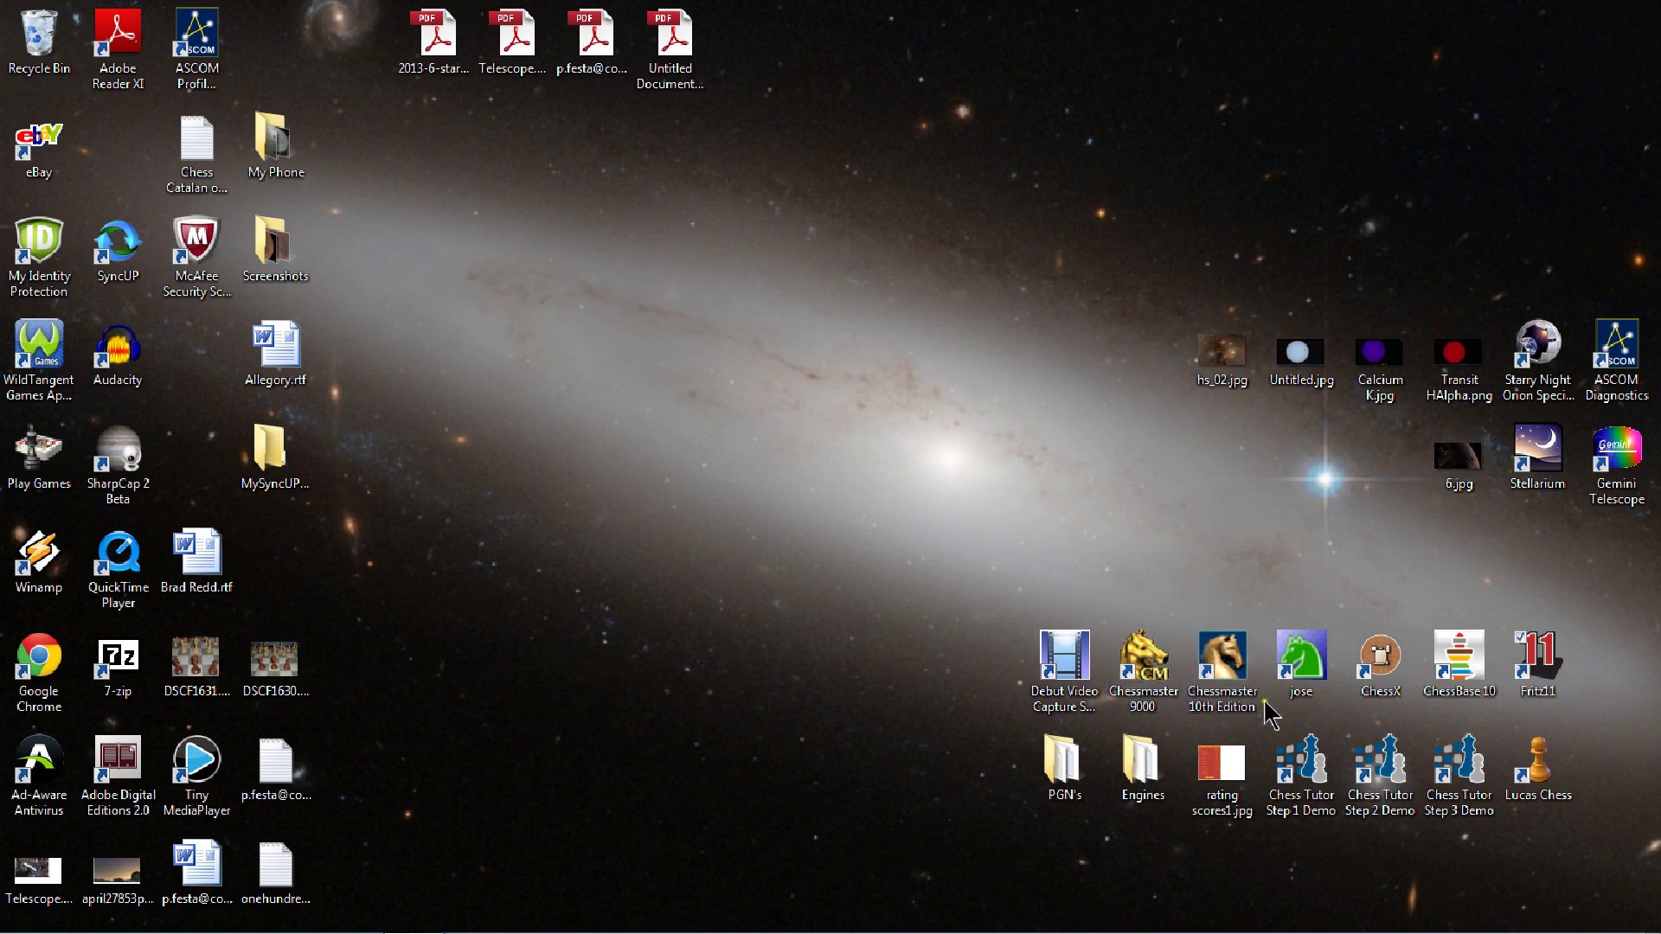
- Open Lucas Chess, browse the PGN files available to its Read PGN viewer, and exit without loading one
left_click(1558, 769)
double_click(1551, 773)
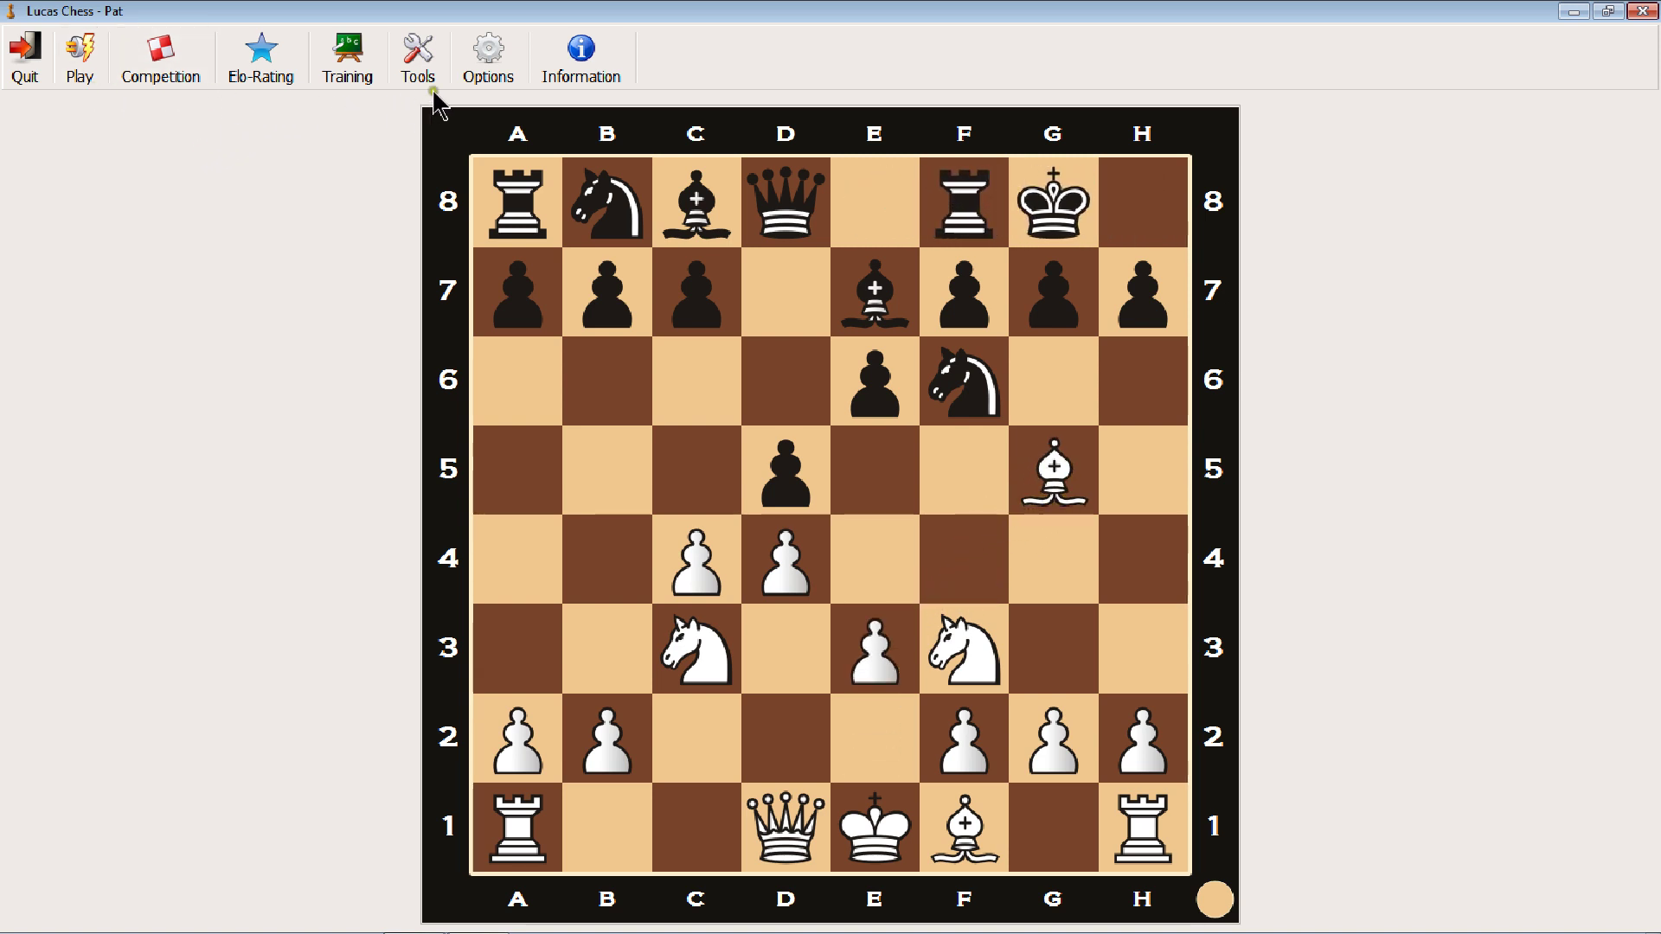
left_click(418, 61)
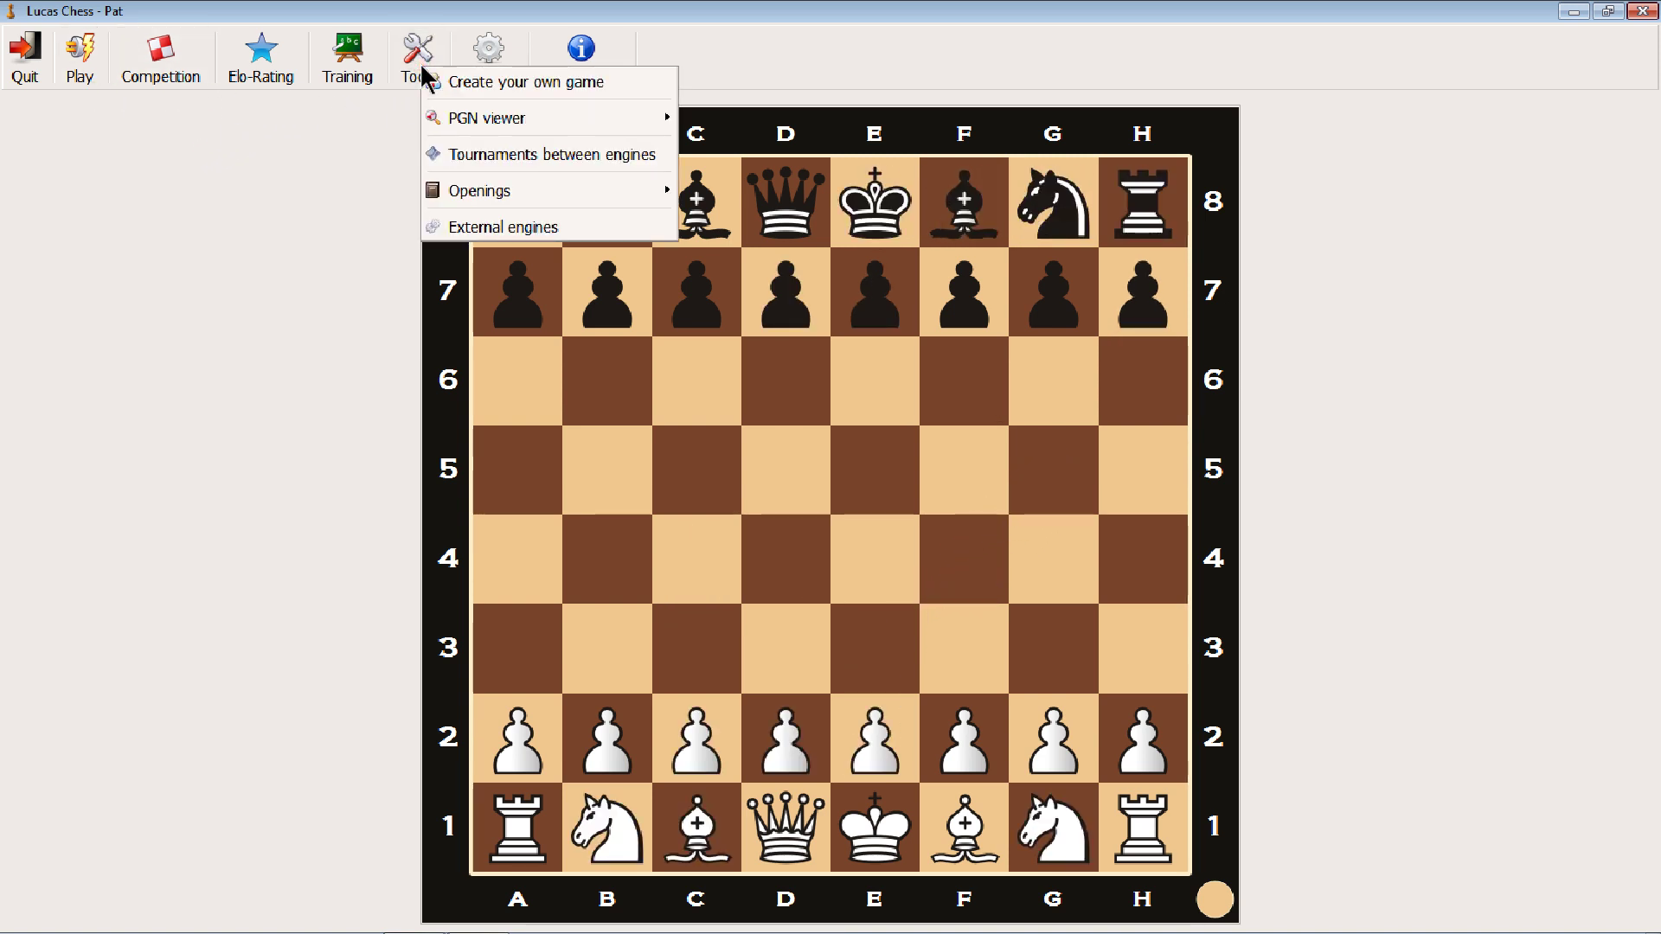
mouse_move(465, 192)
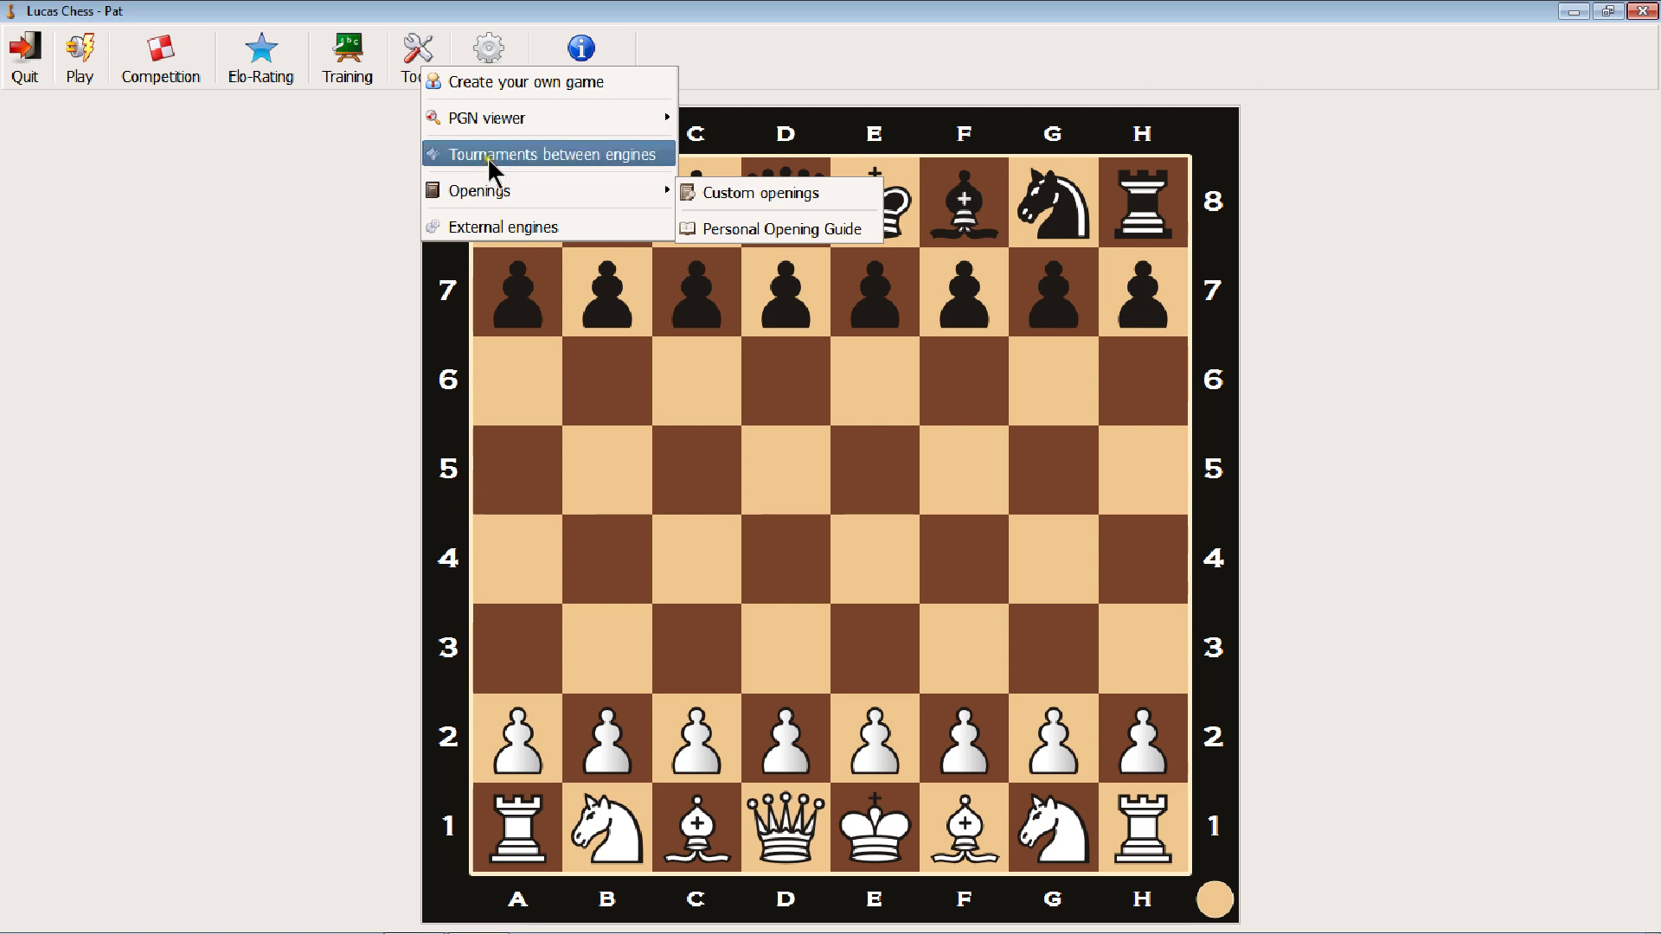
mouse_move(527, 122)
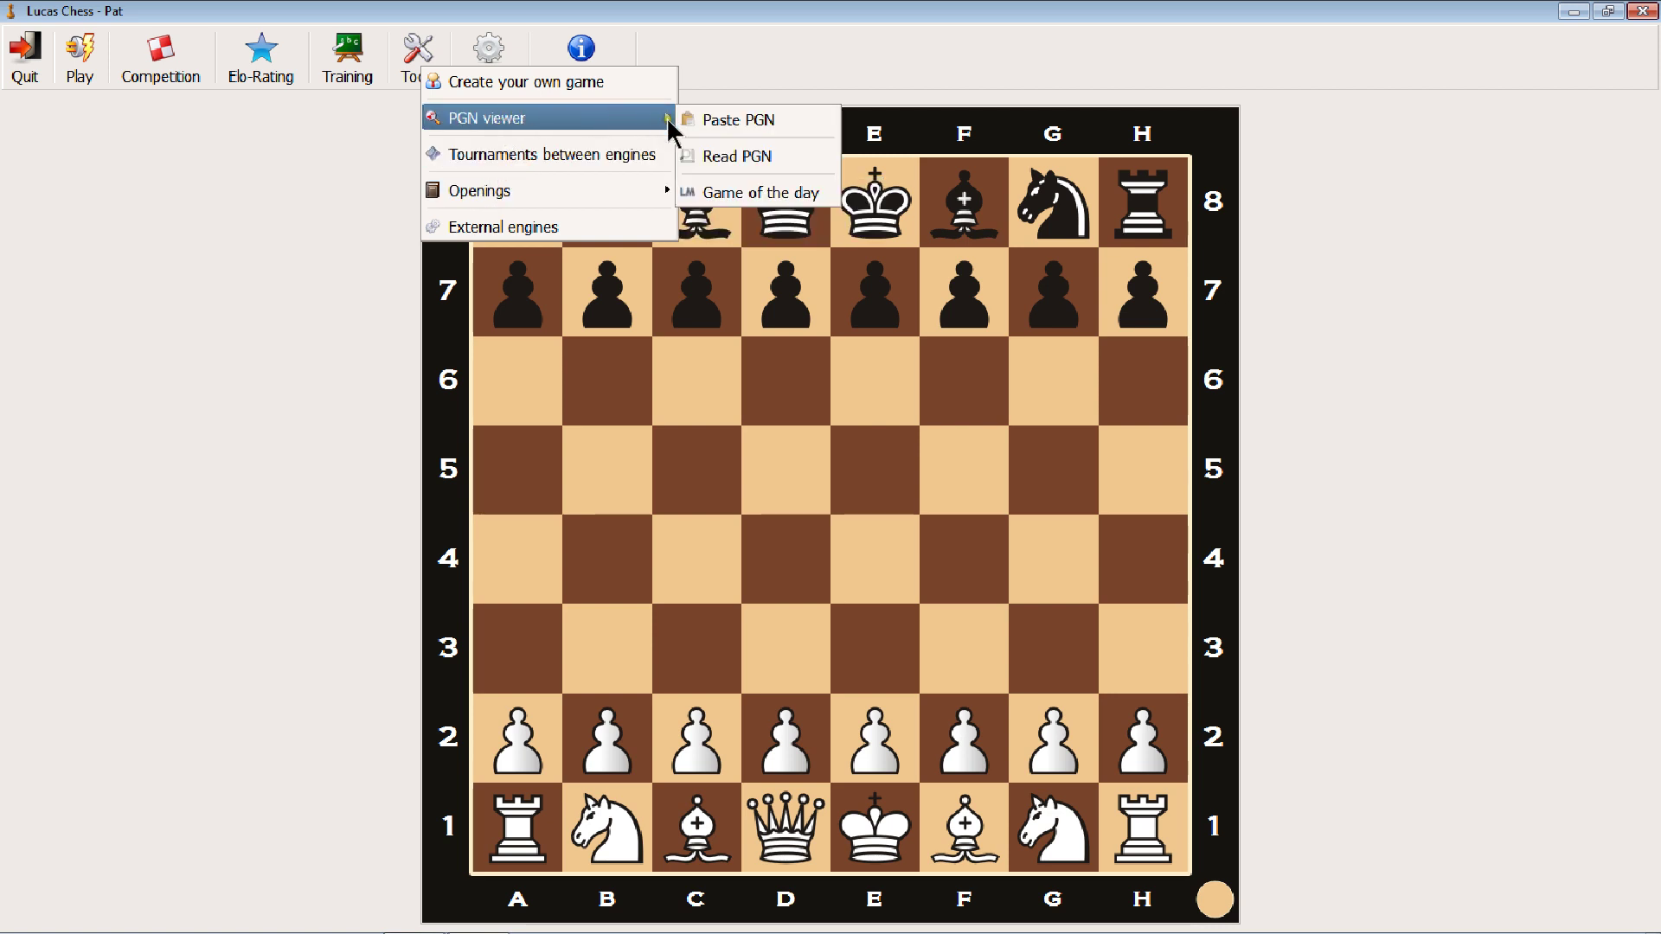
left_click(715, 158)
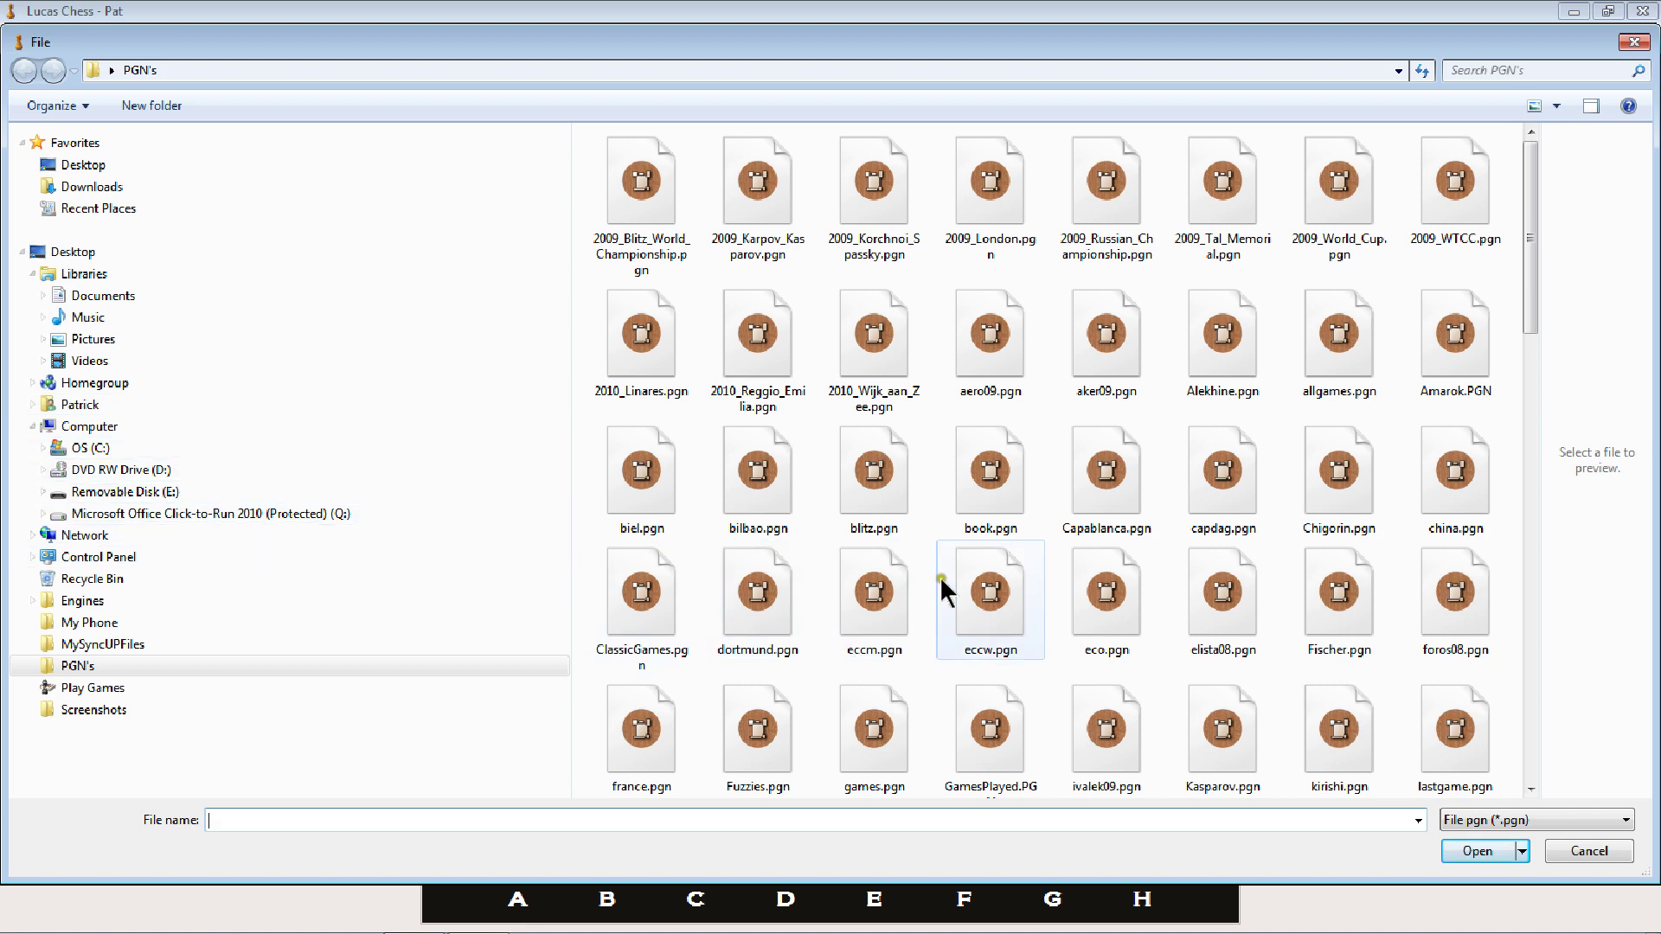
left_click(1633, 42)
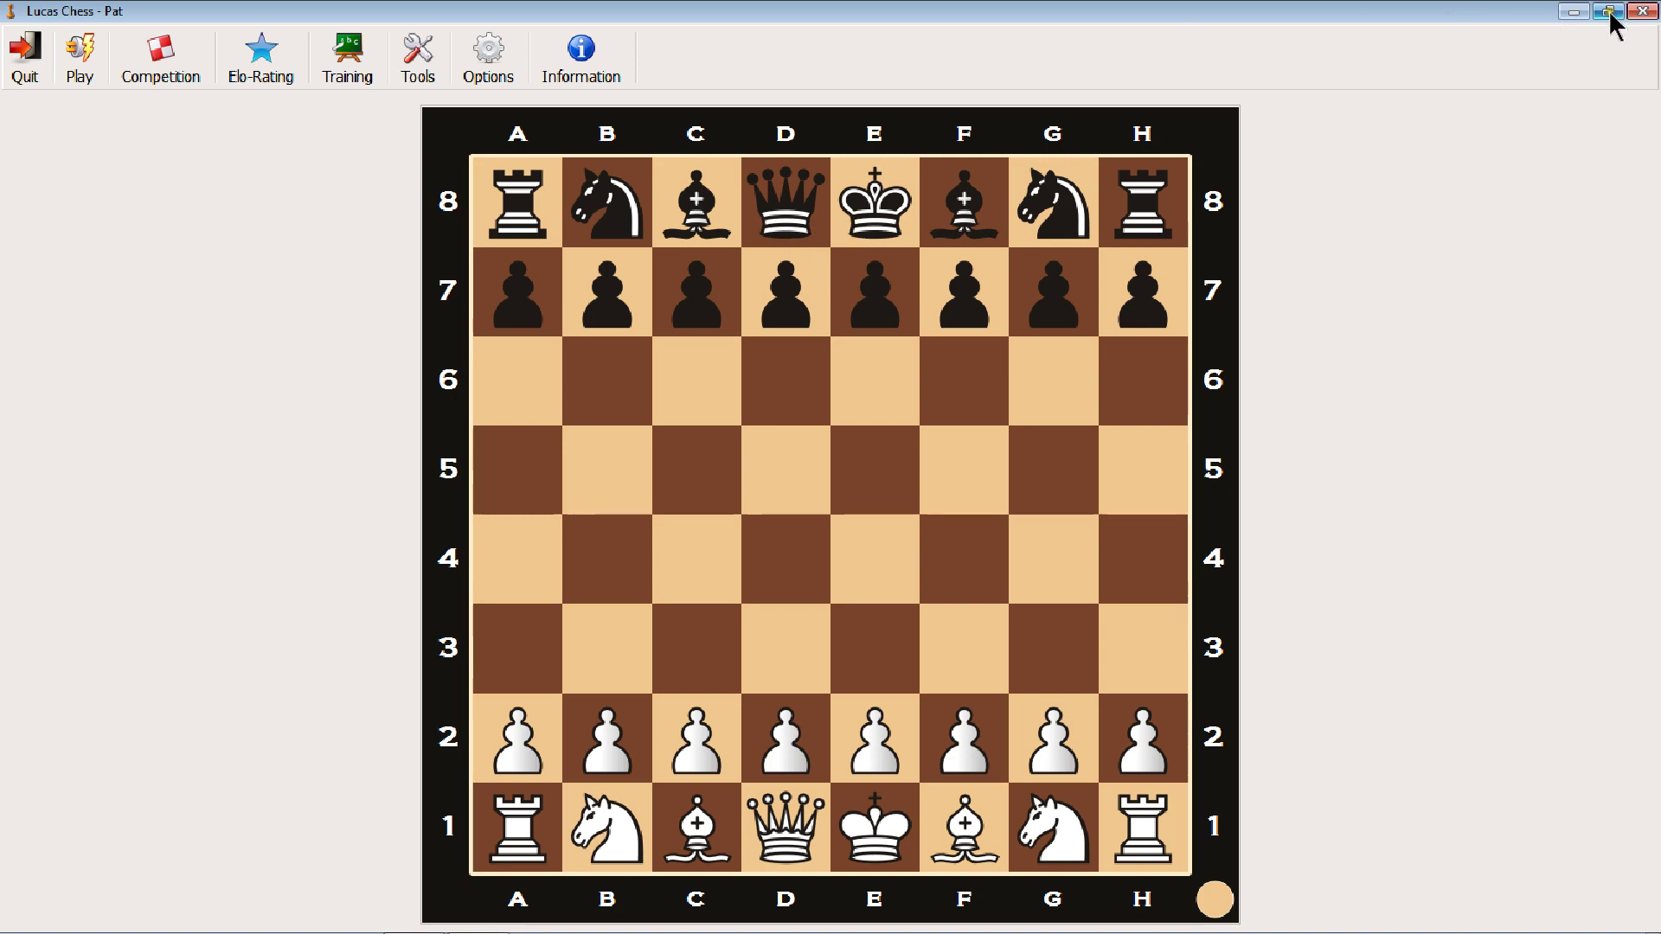
left_click(1641, 11)
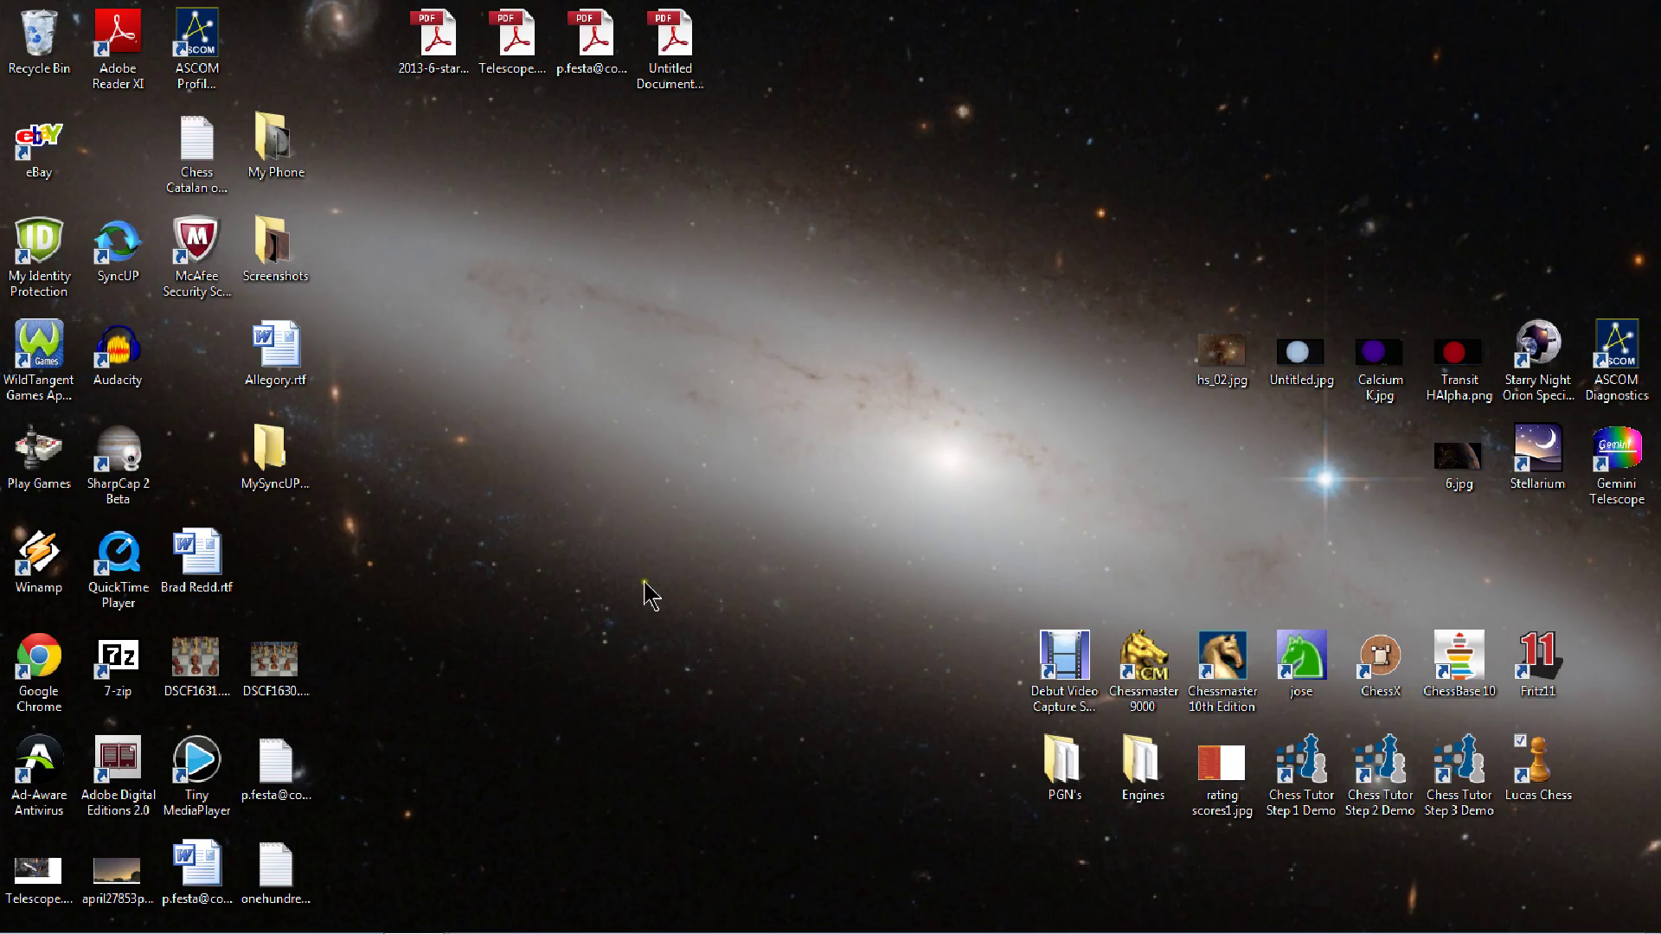
- Switch to ChessX and start a new database, browsing to the ChessBase folder in the Documents library
double_click(1380, 684)
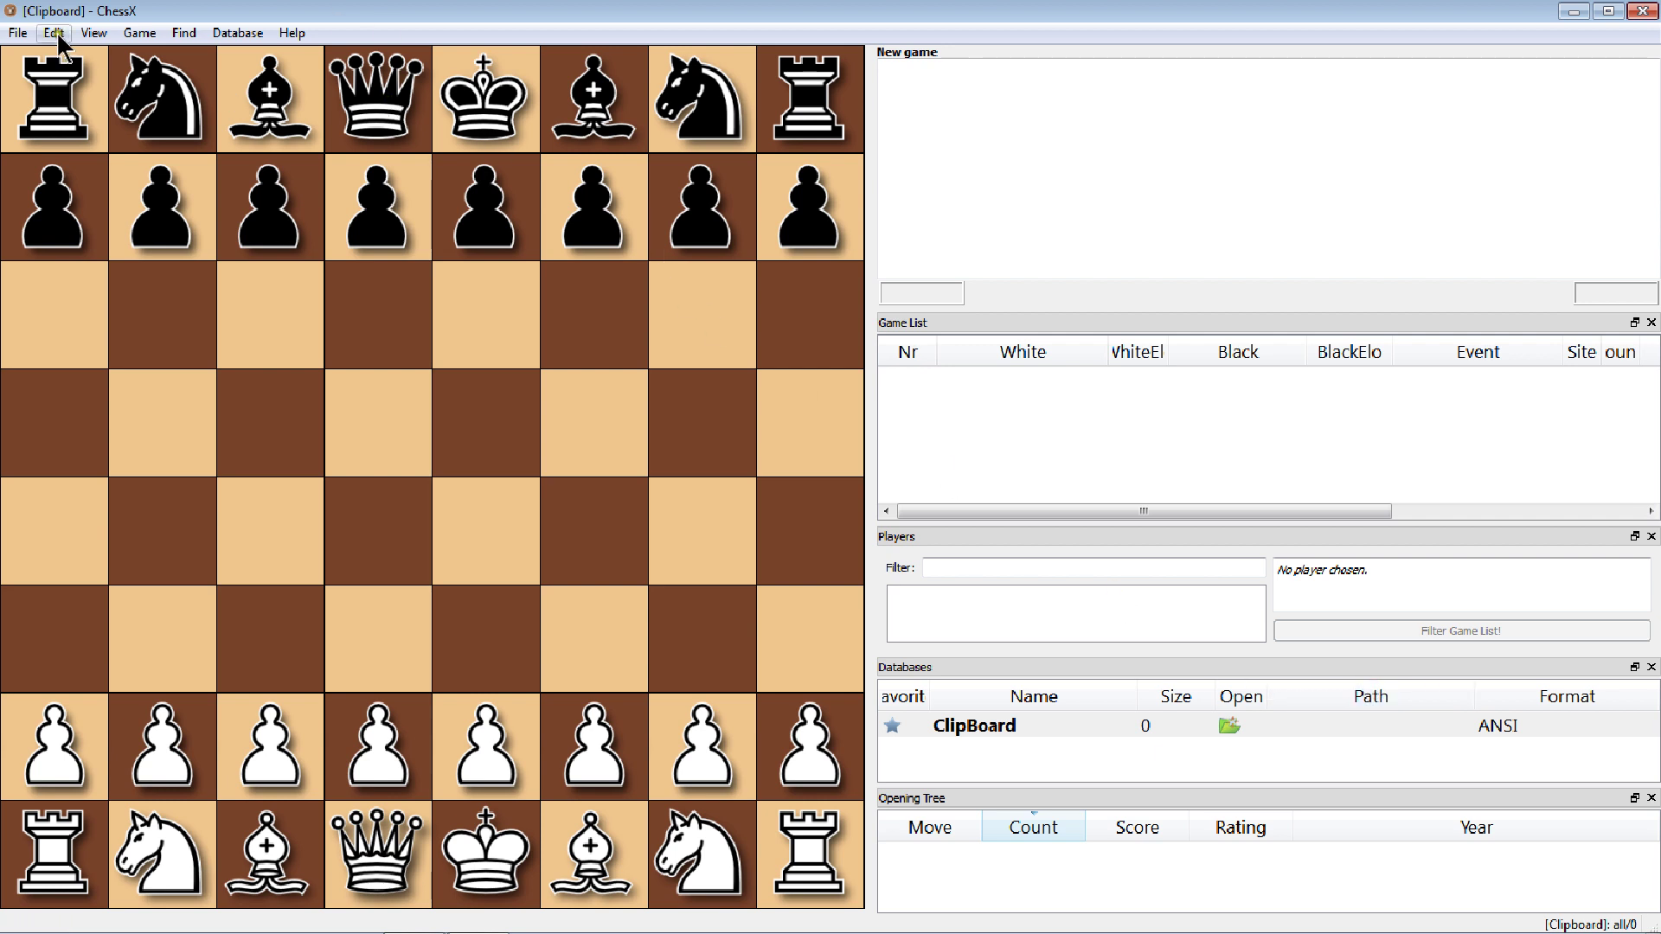
left_click(12, 34)
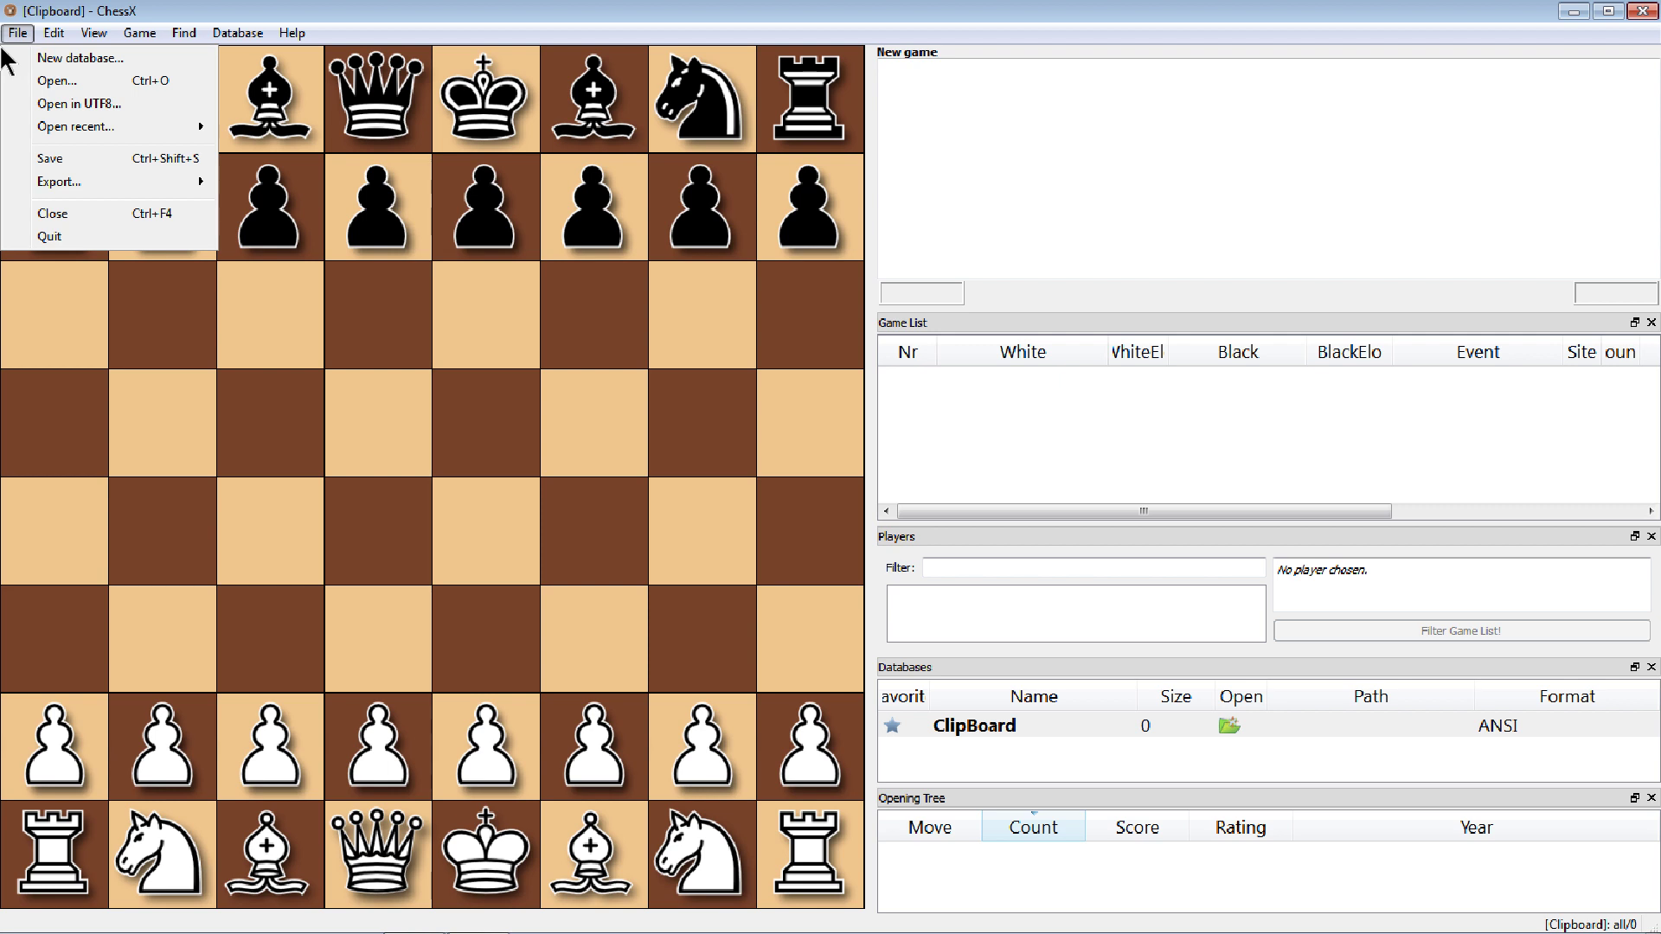
left_click(54, 58)
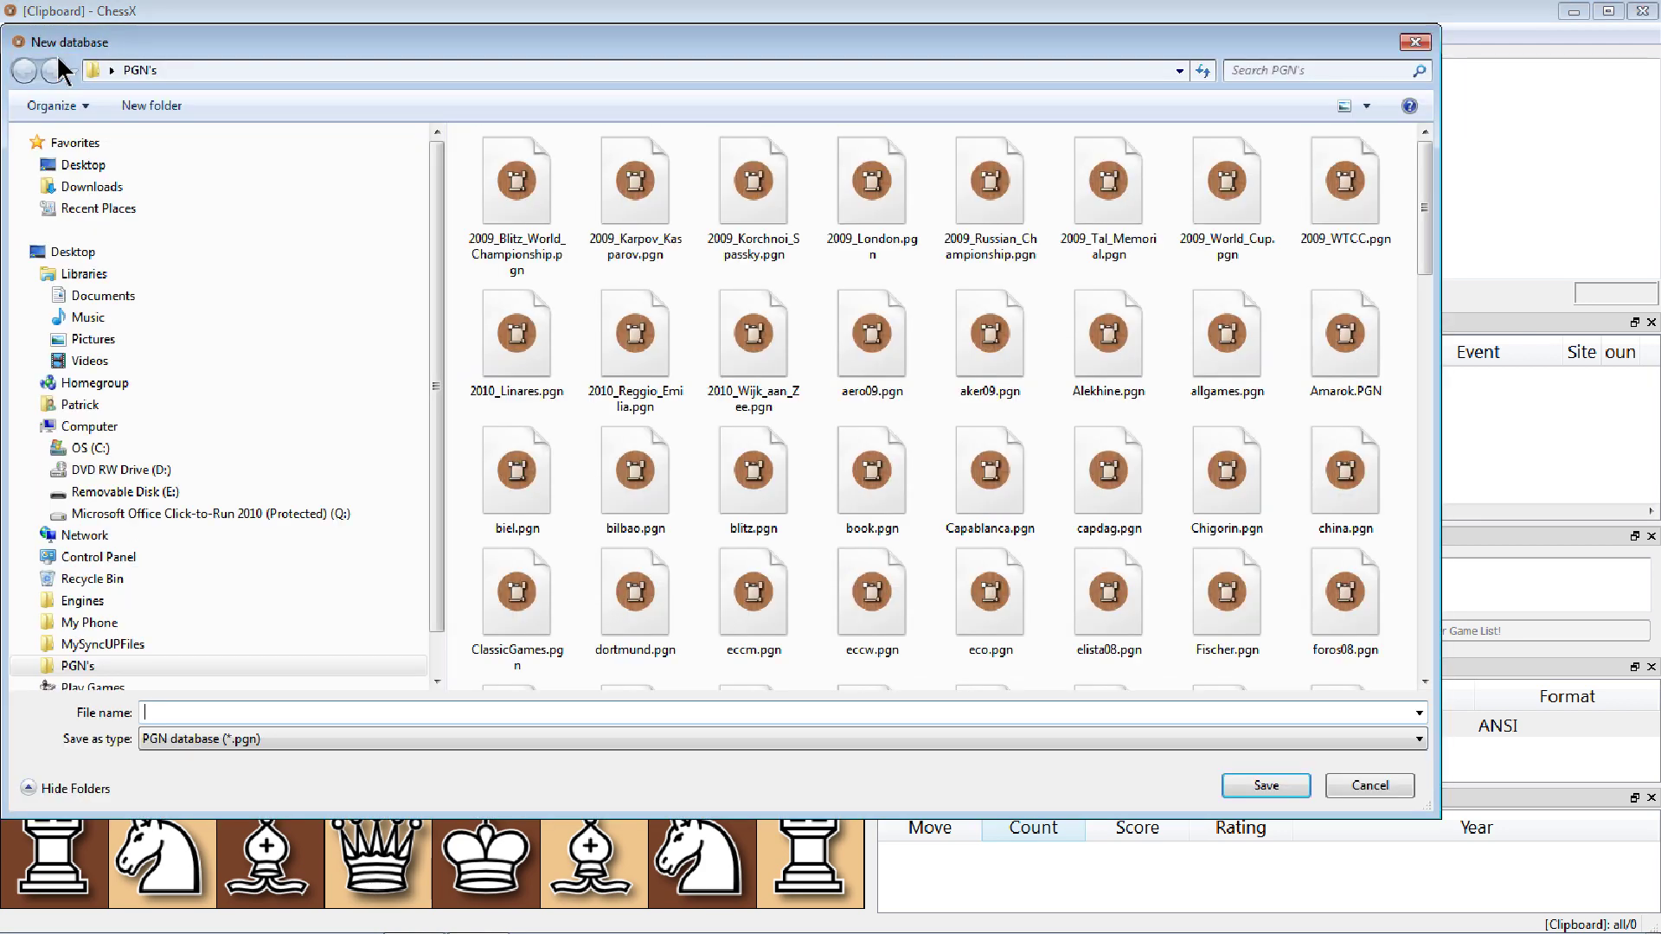
left_click(195, 313)
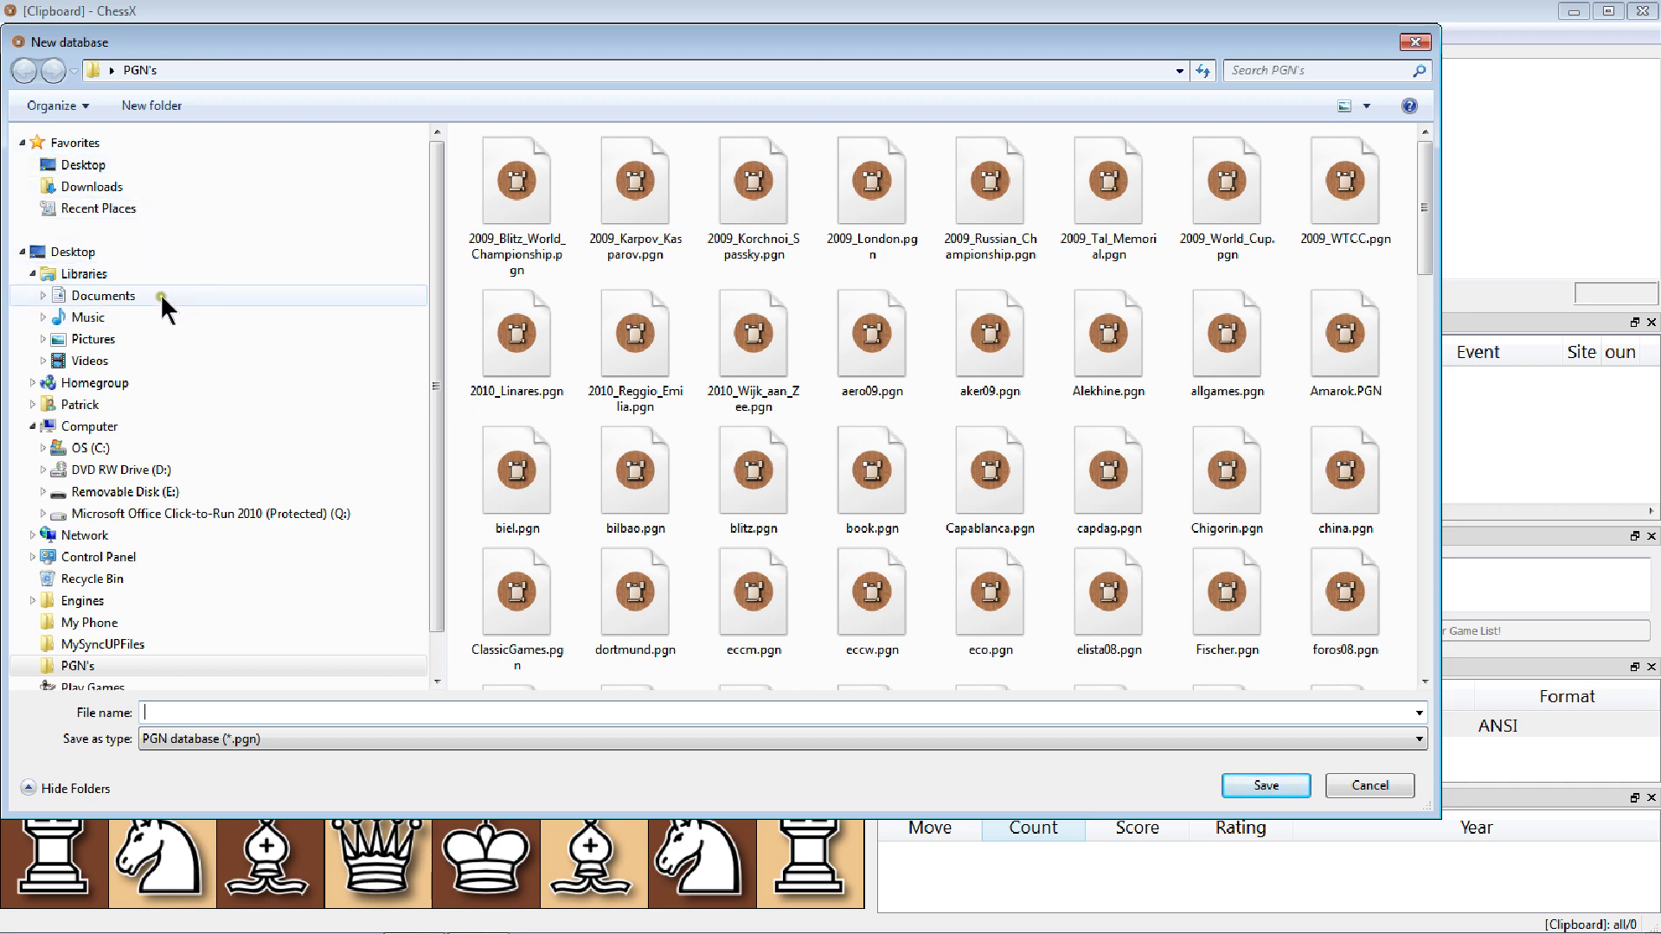
left_click(134, 297)
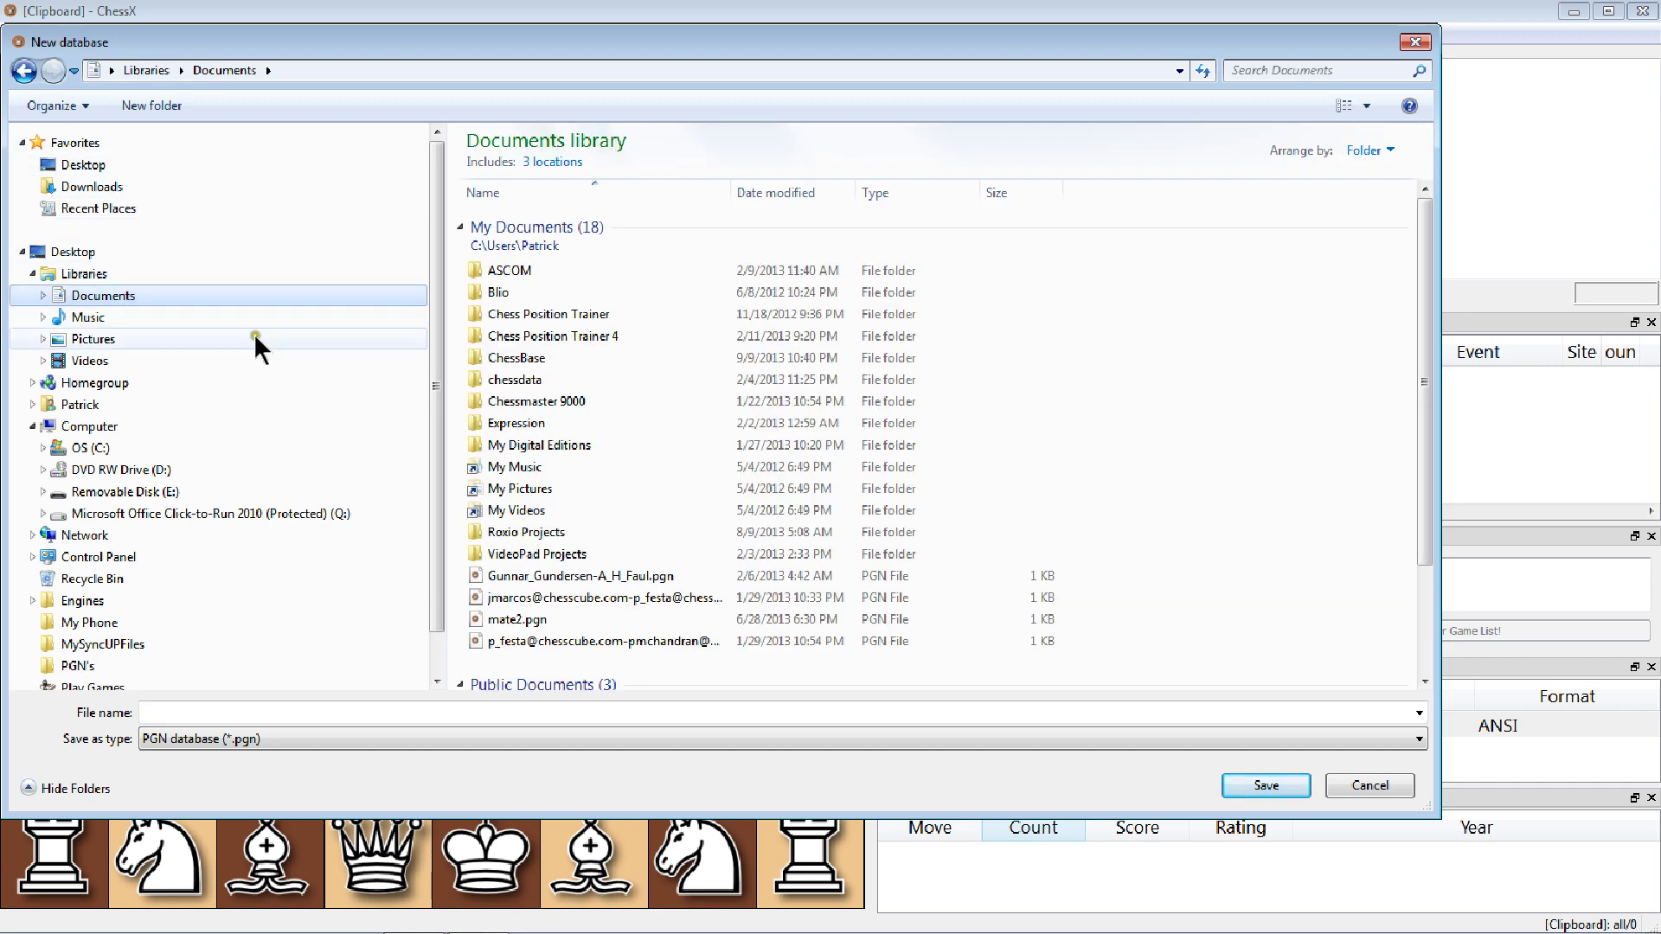
double_click(519, 357)
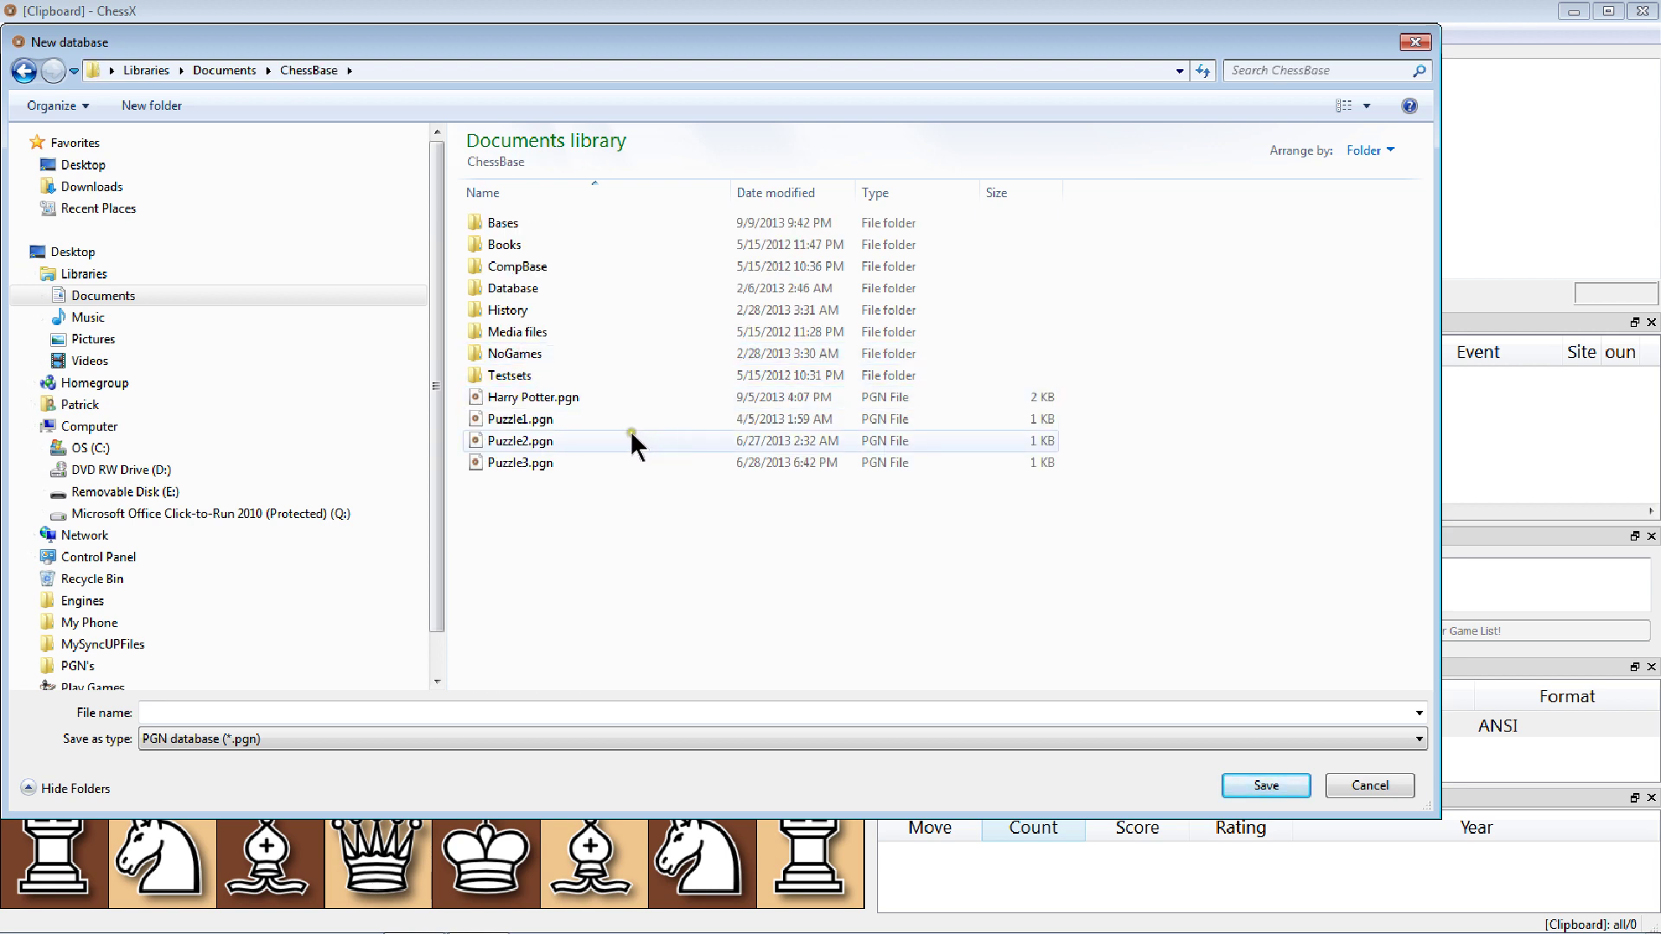
- Check Harry Potter.pgn, the Bases subfolder and the available database file types, and quit ChessX without creating a database
left_click(561, 397)
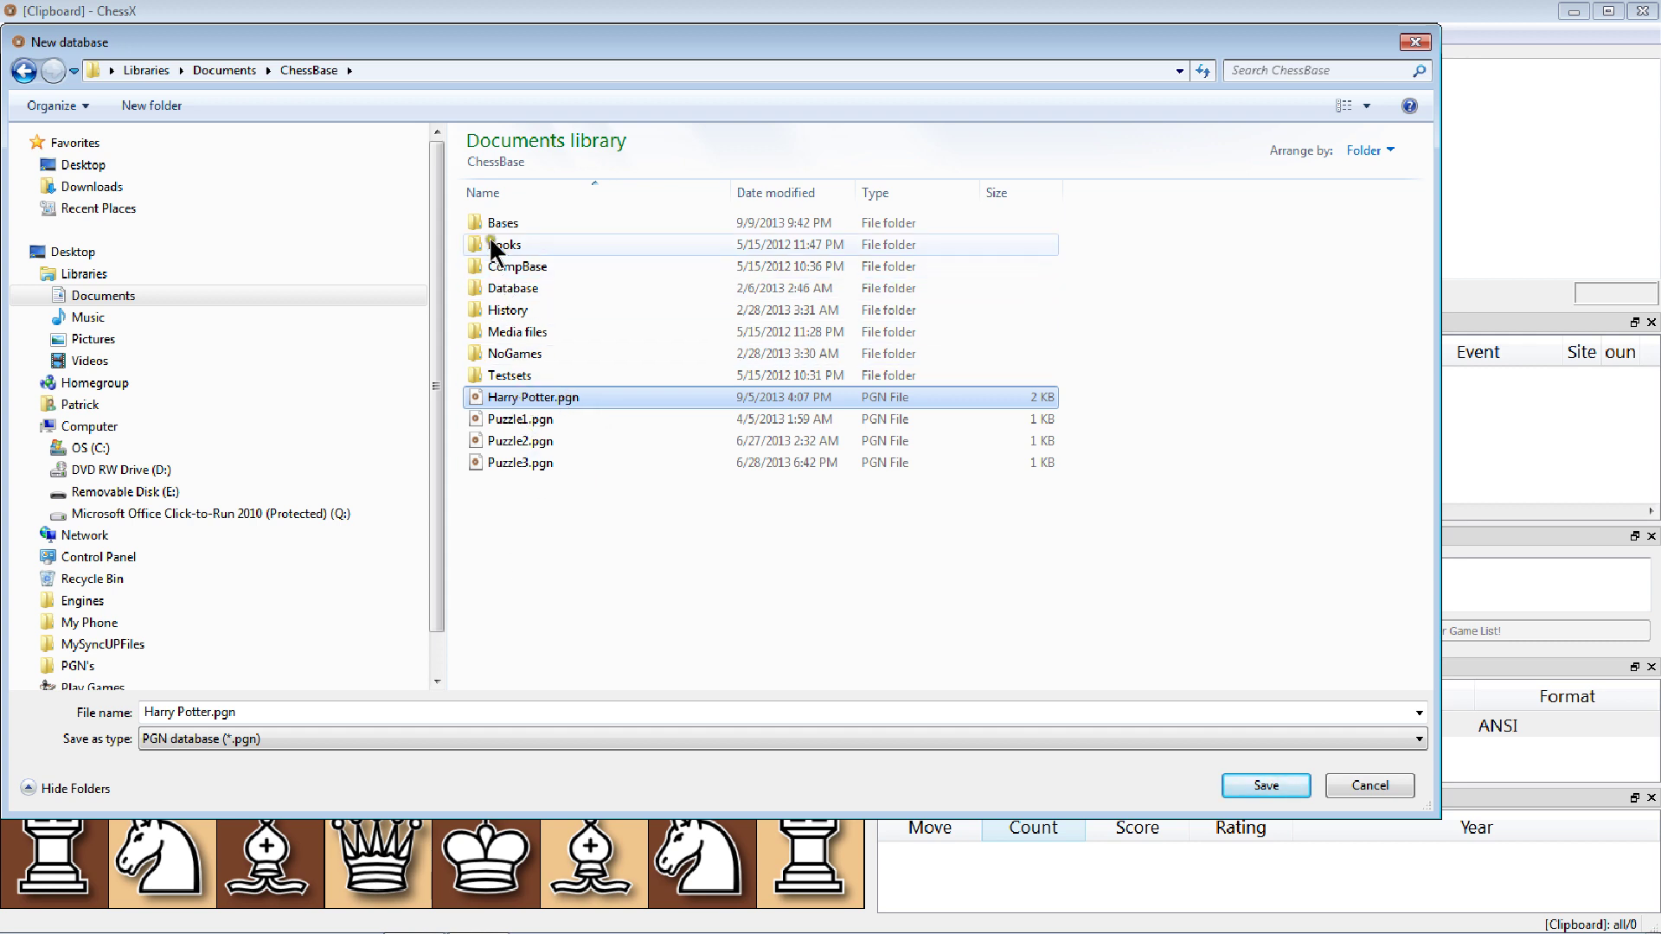
left_click(531, 266)
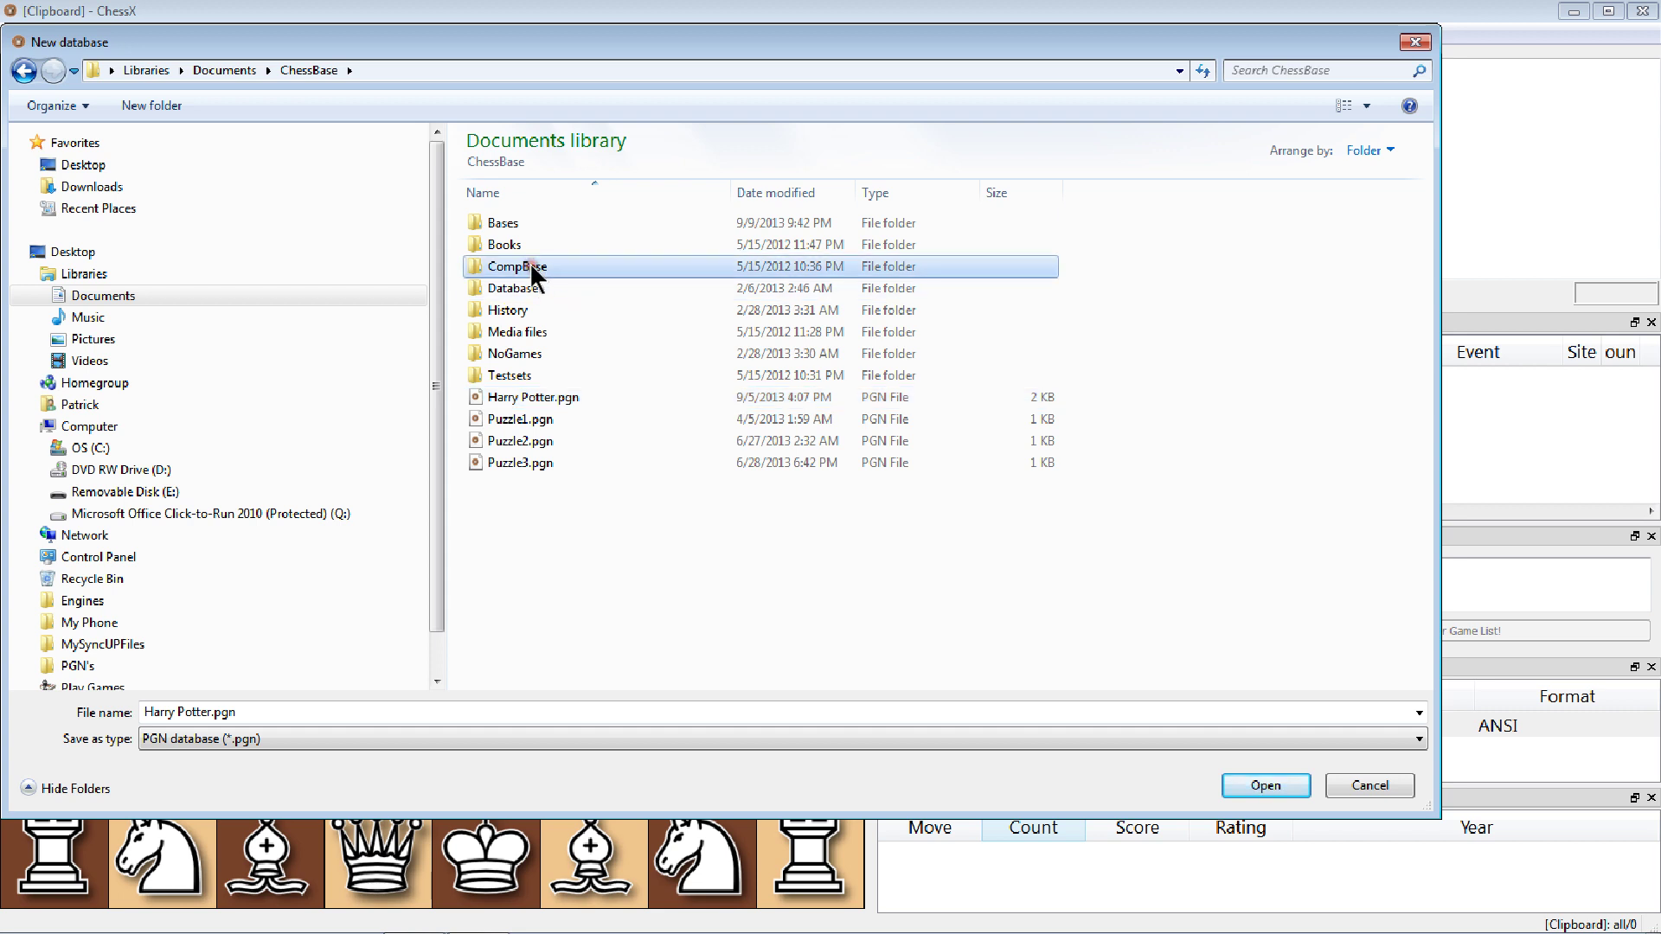
double_click(509, 222)
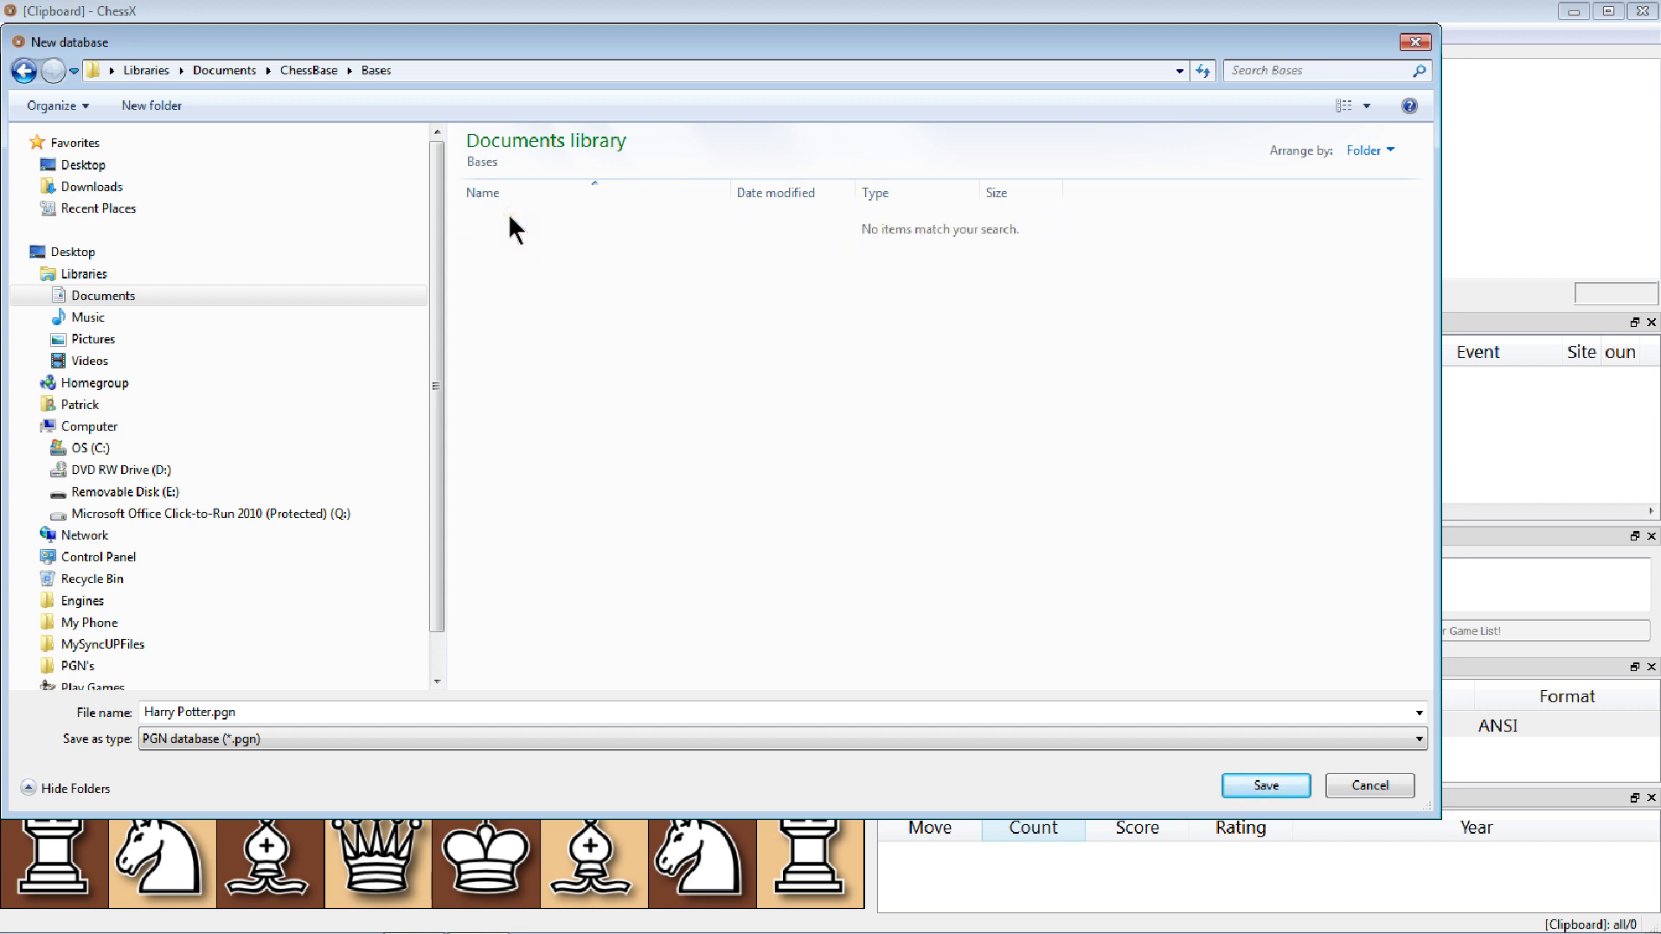
left_click(24, 71)
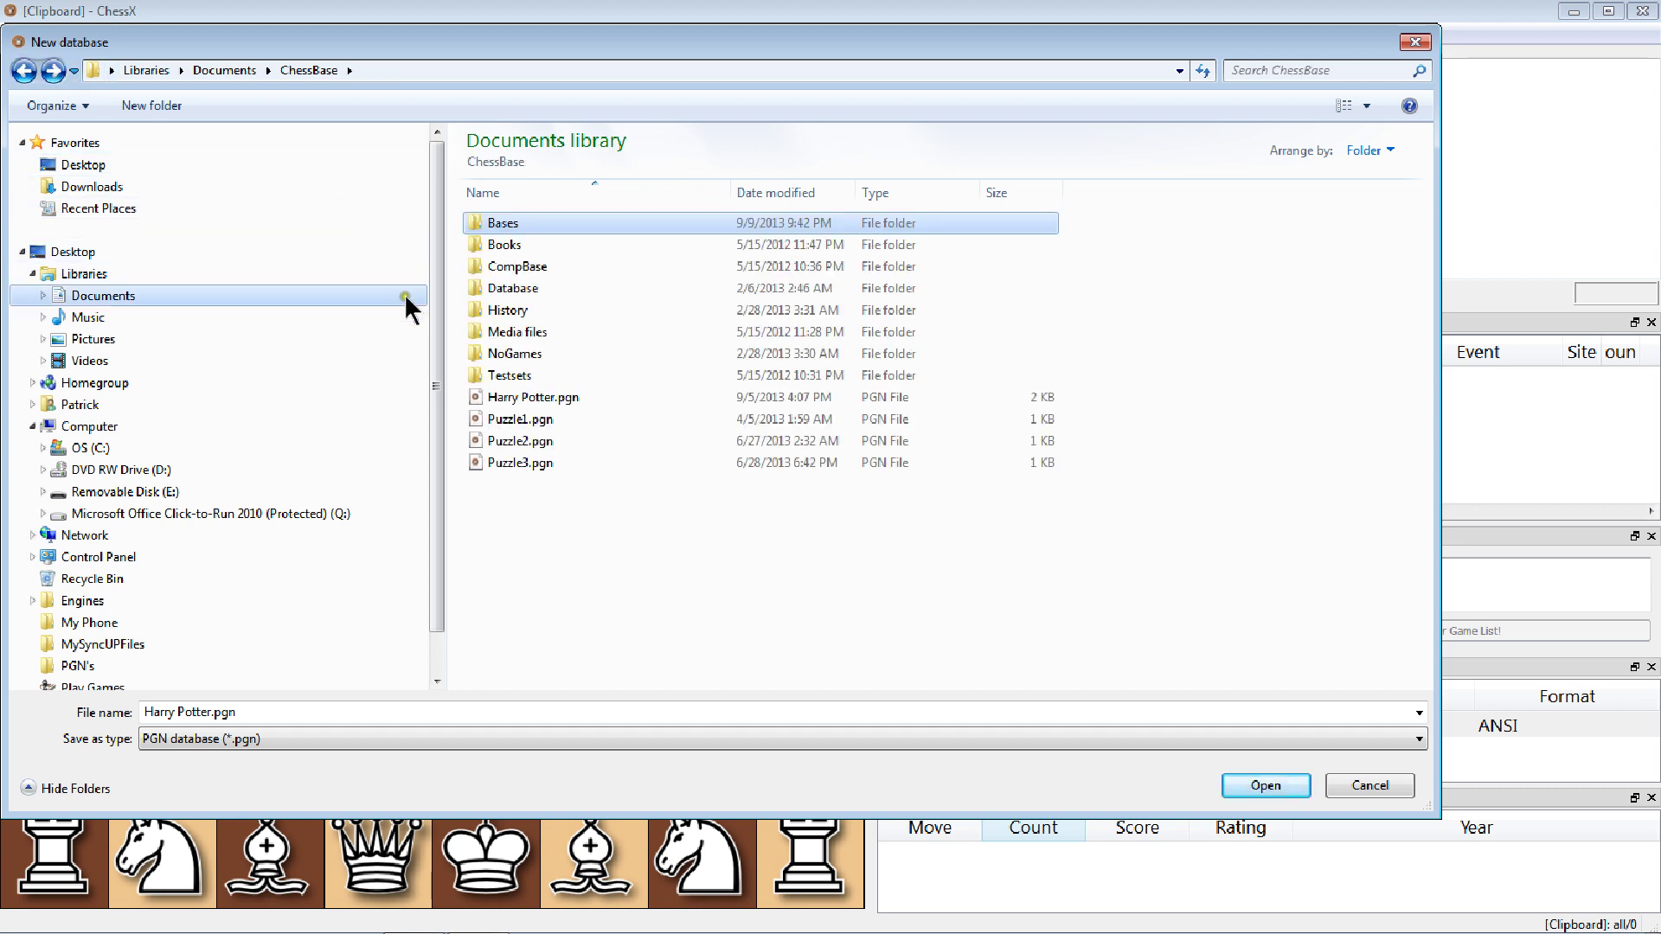
left_click(1419, 738)
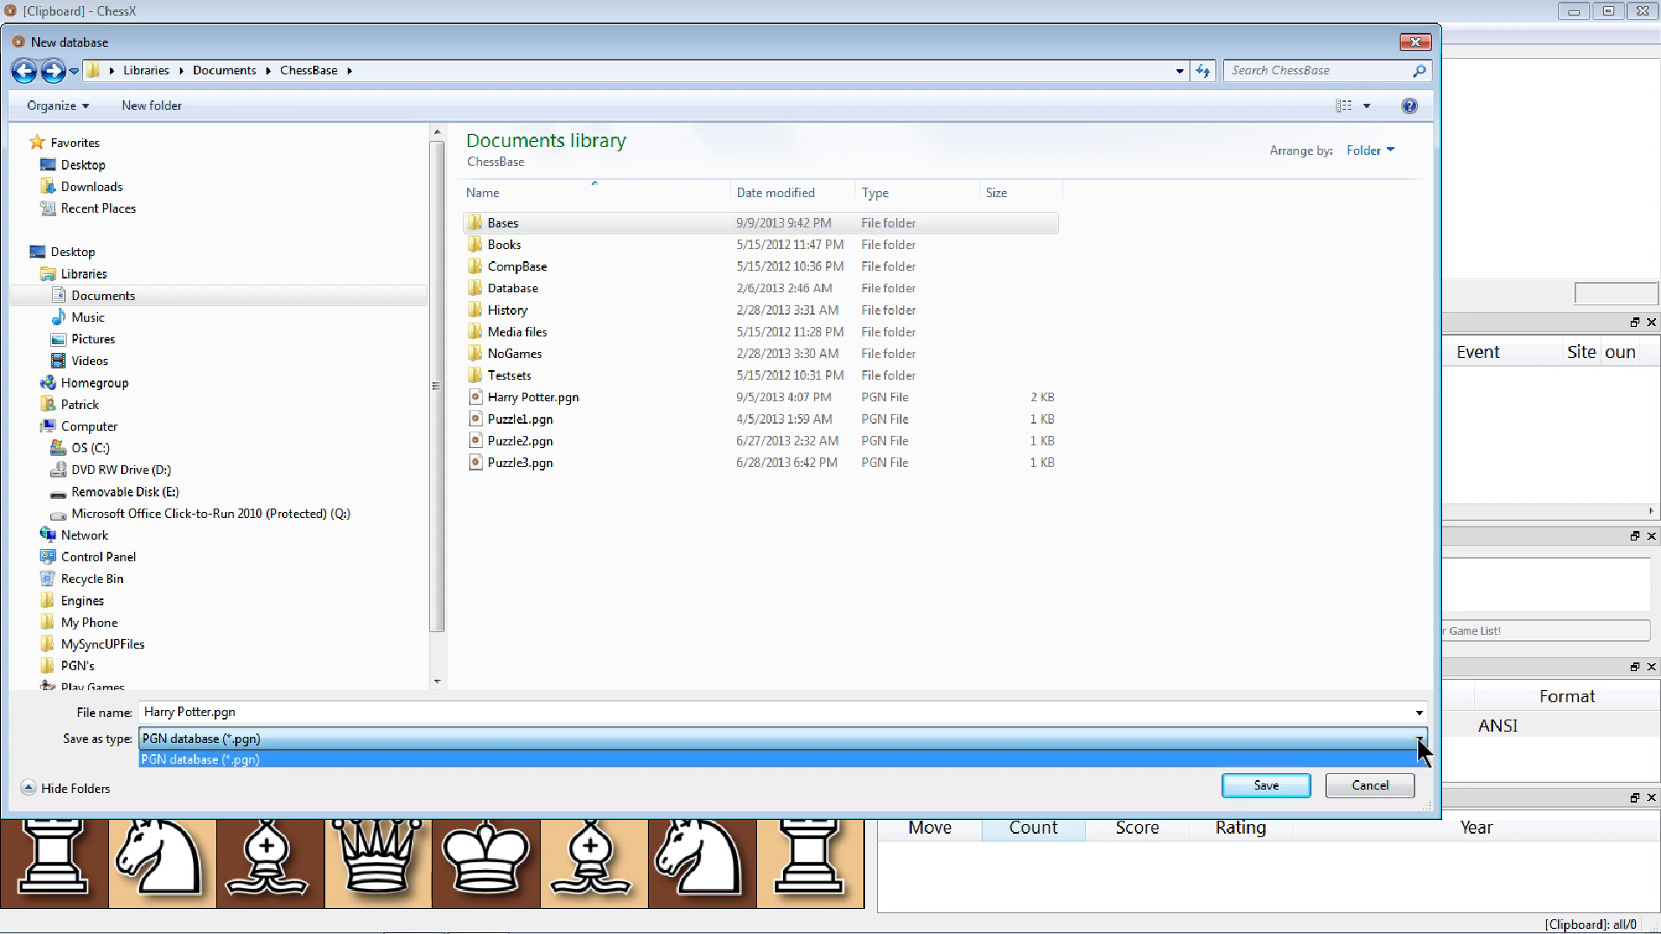
left_click(1418, 742)
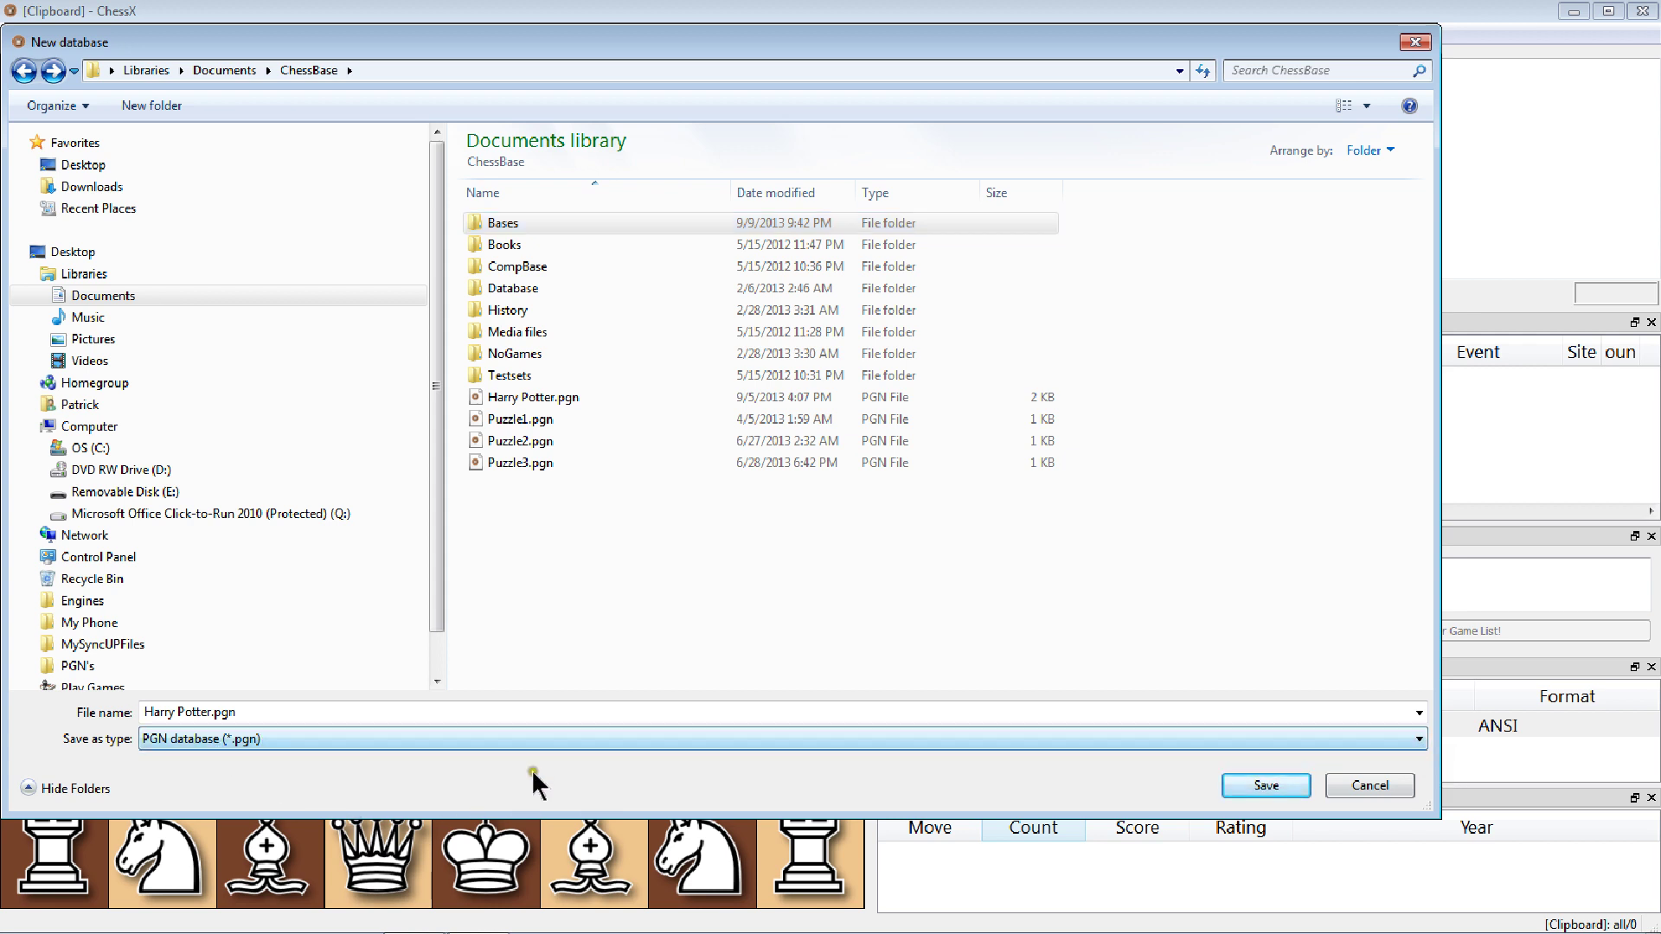
left_click(1416, 43)
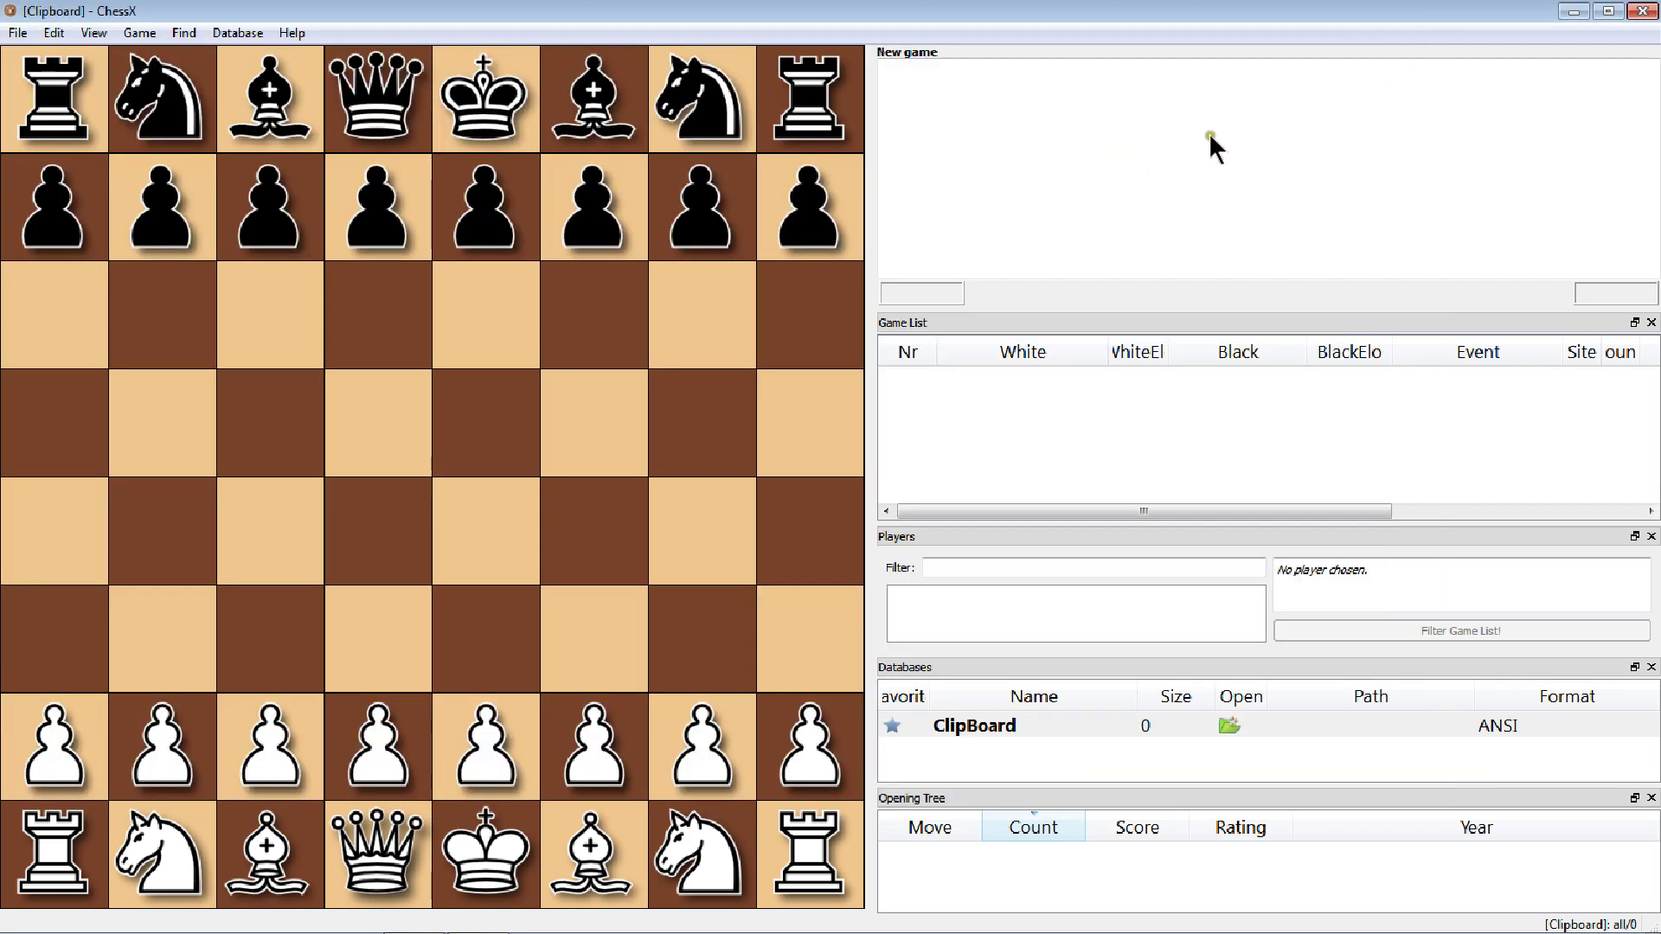
left_click(1642, 11)
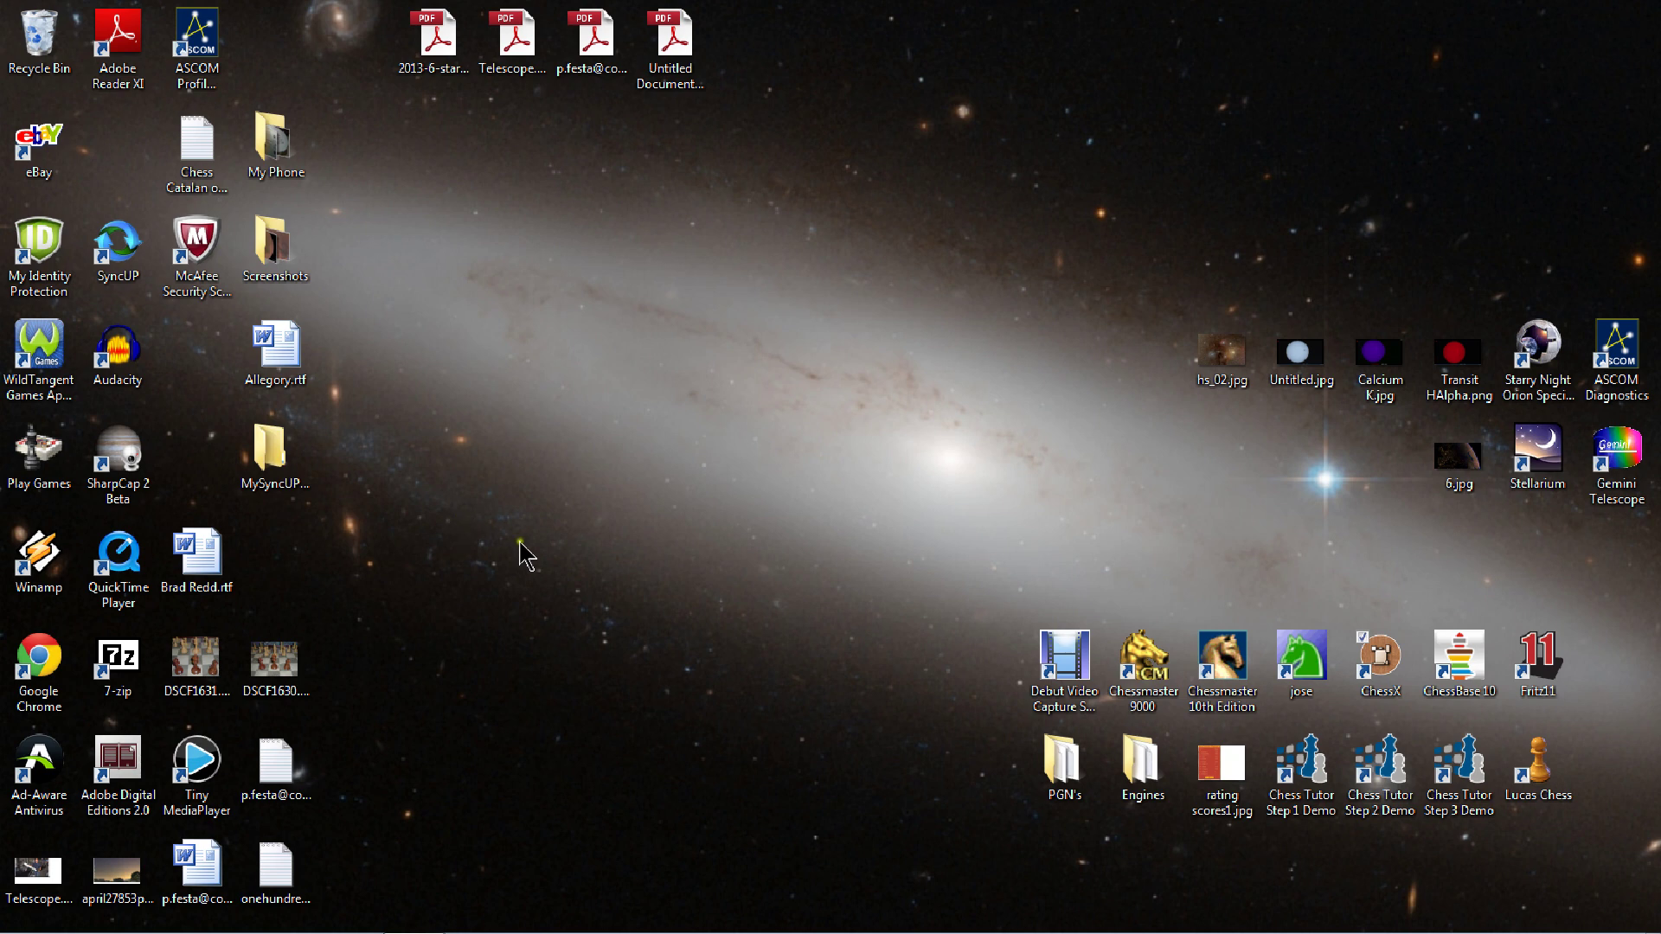
mouse_move(393, 931)
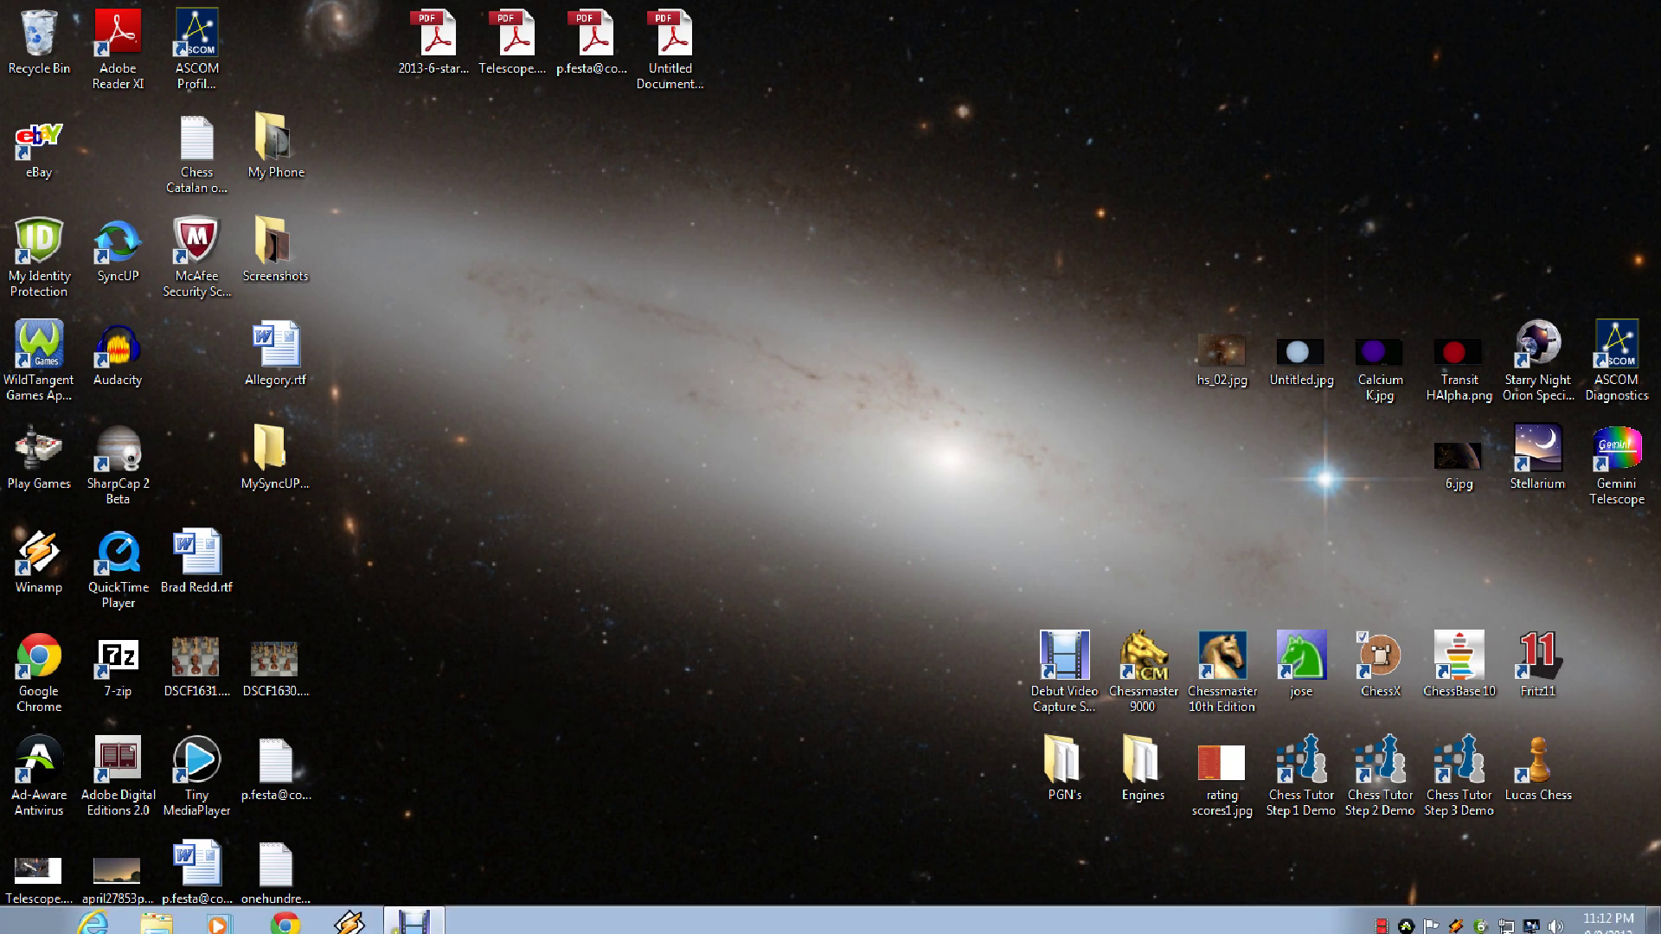